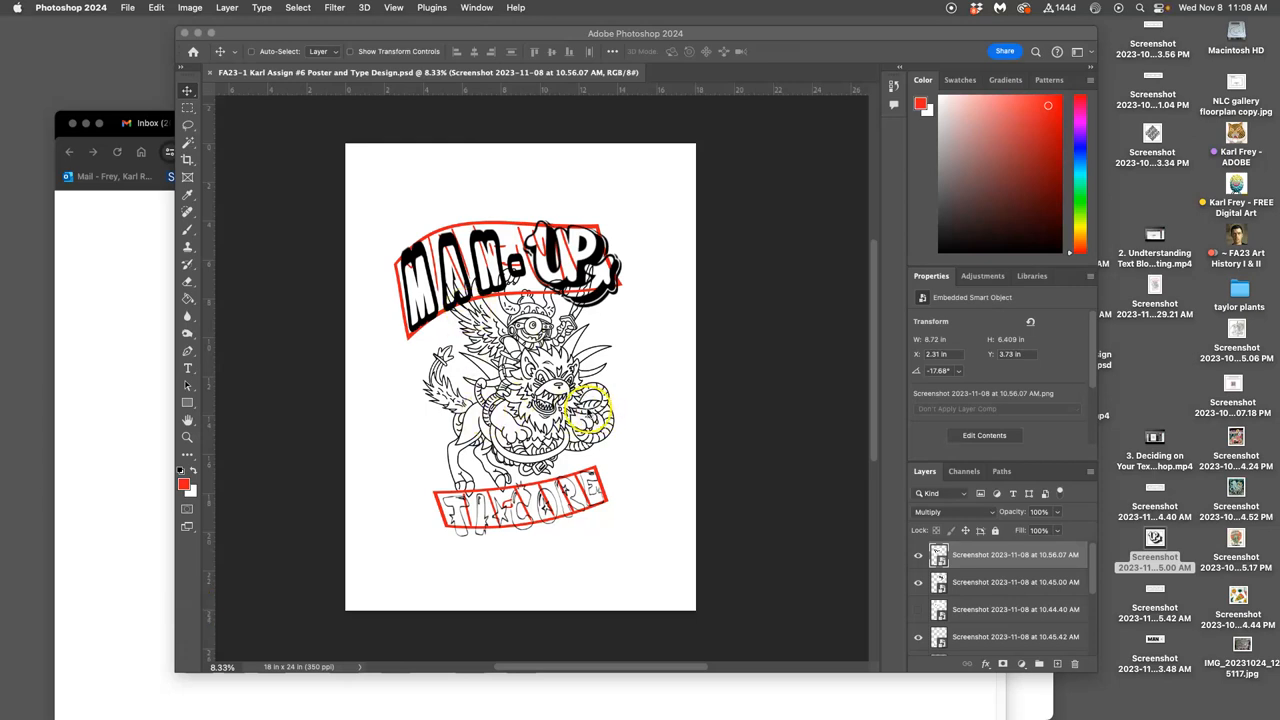
Step: Zoom in on the poster and hide the red blocking-outline layer (Layer 3 copy)
click(636, 393)
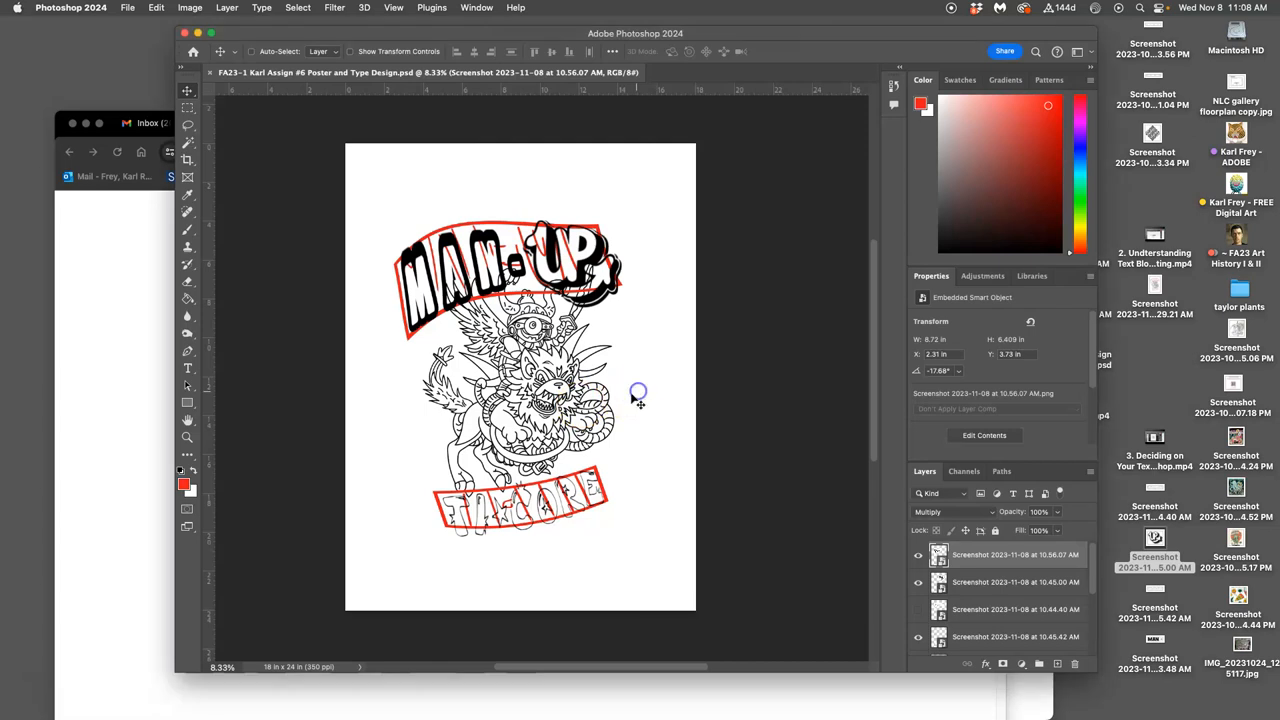
key(super+equal)
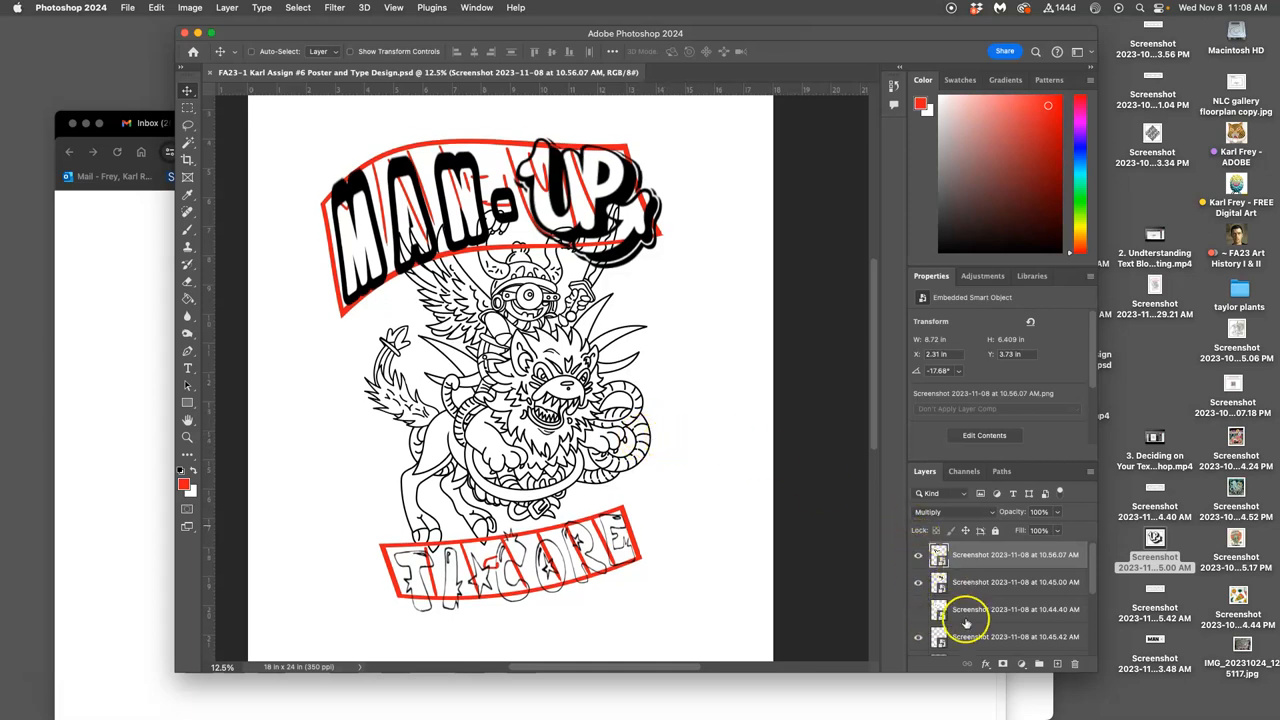
scroll(918, 560, down, 3)
click(920, 558)
click(920, 558)
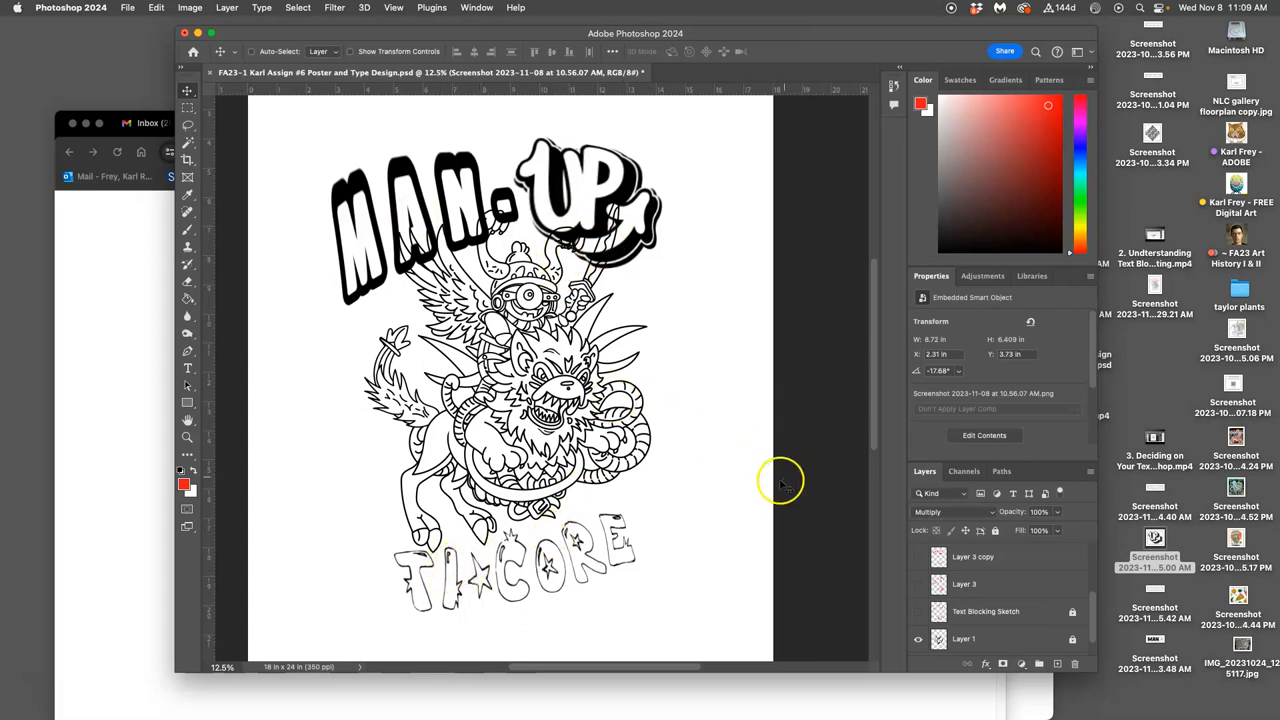
scroll(668, 478, down, 2)
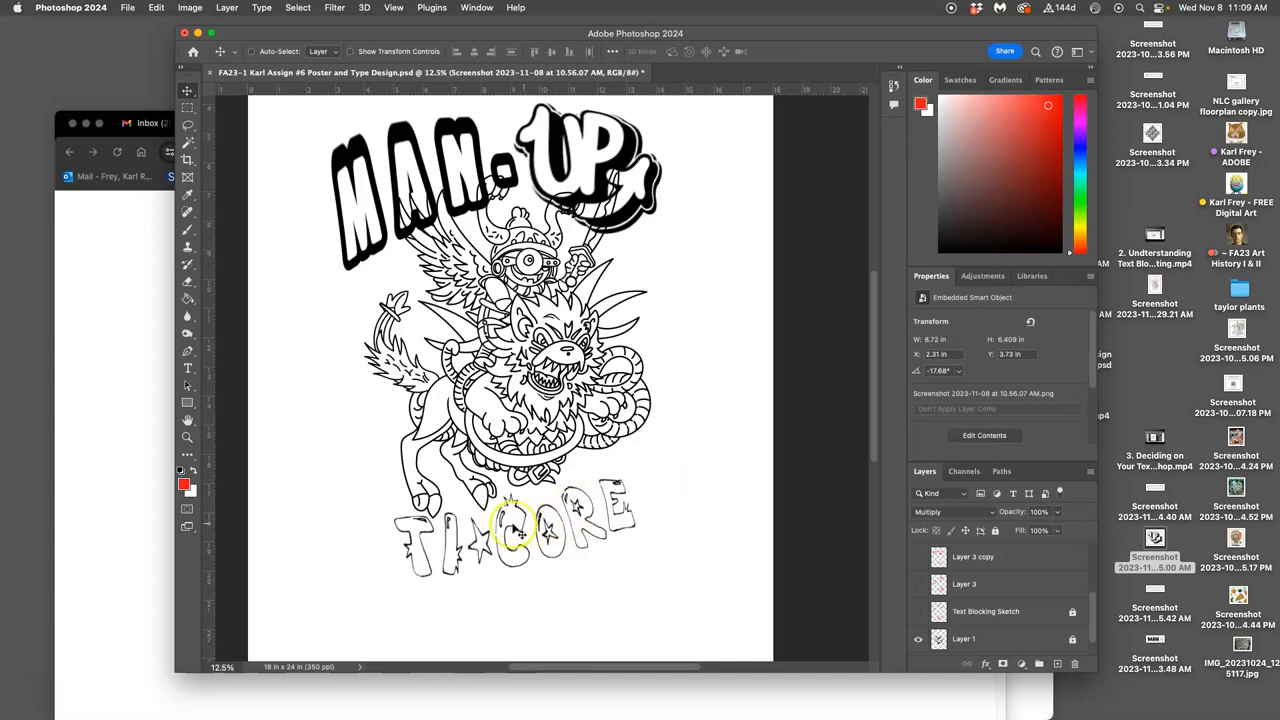
scroll(510, 540, up, 3)
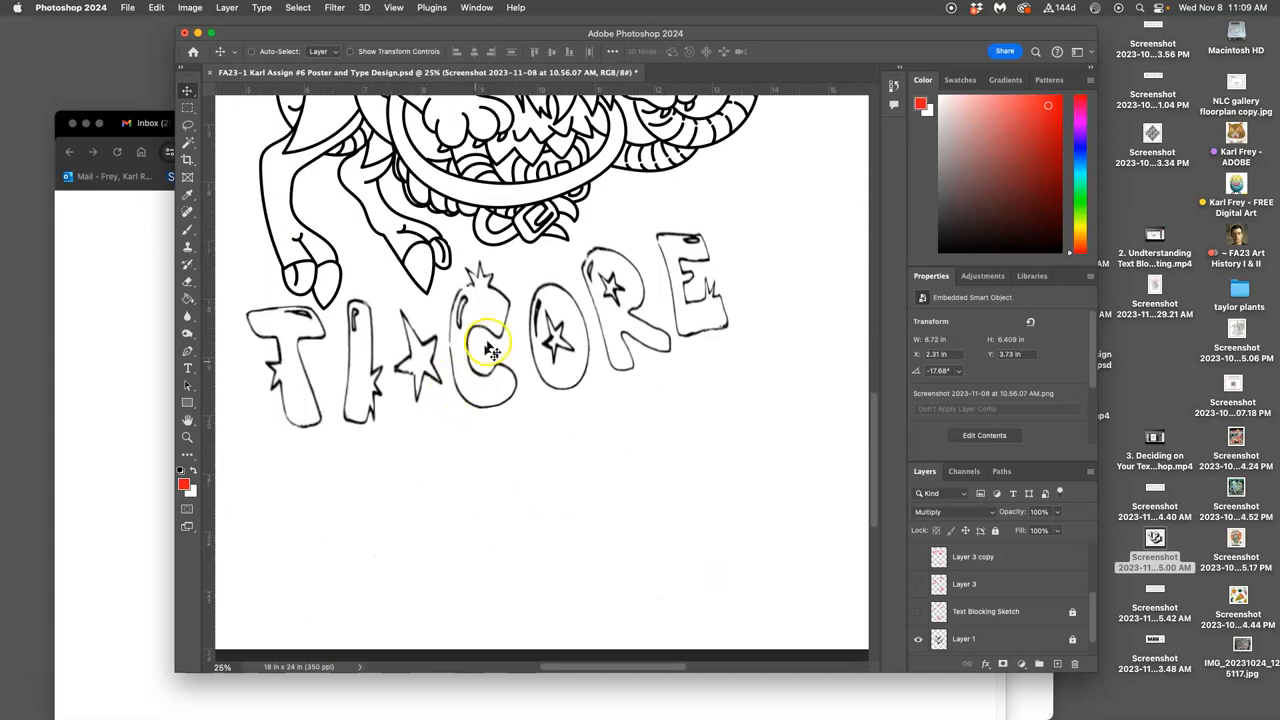
scroll(1056, 630, up, 1)
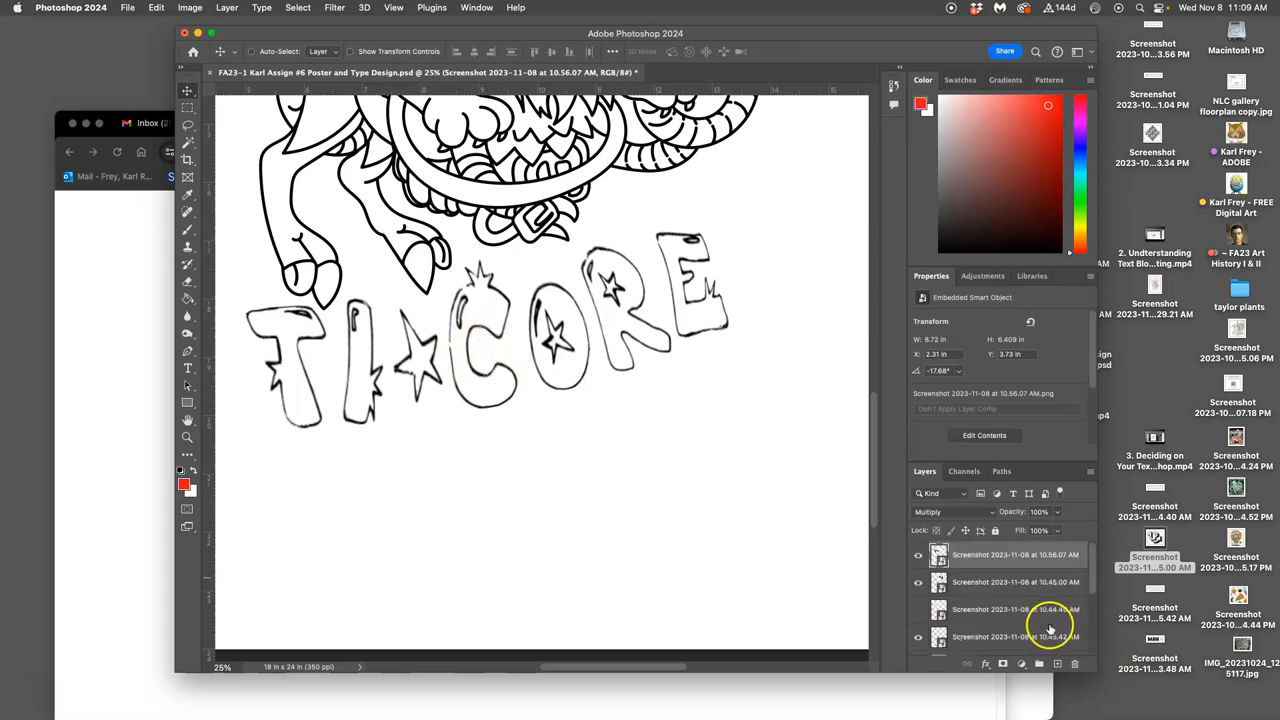
scroll(988, 575, up, 1)
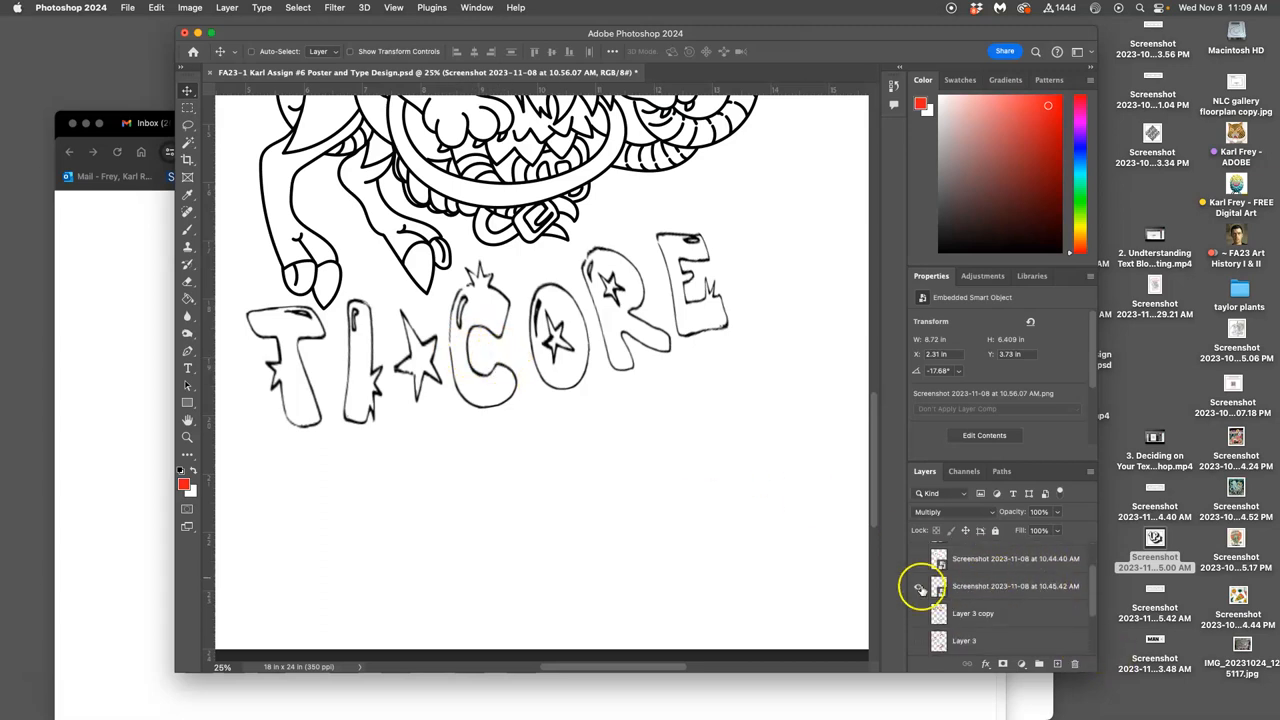
Step: Rasterize the TI*CORE lettering layer into plain pixels
click(918, 586)
click(1024, 590)
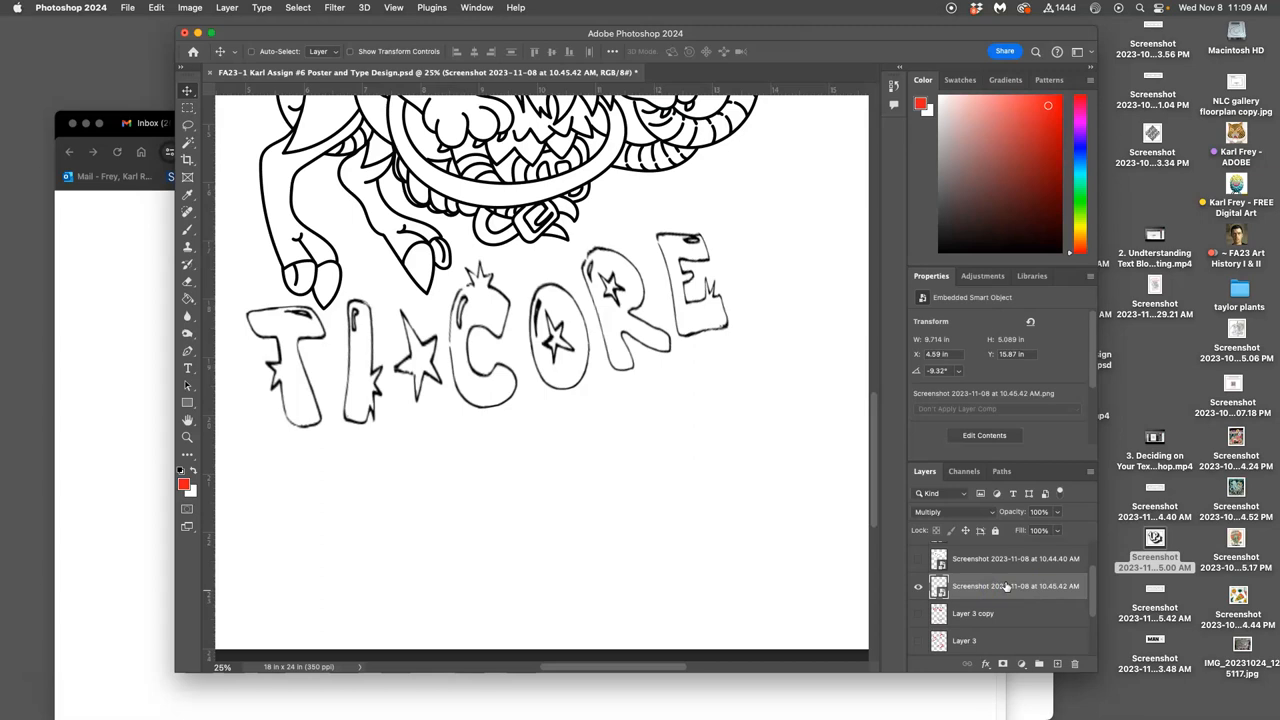
right_click(1006, 586)
click(1043, 377)
Step: Try a Magic Wand selection around the lettering and inside the O, then clear it
click(188, 143)
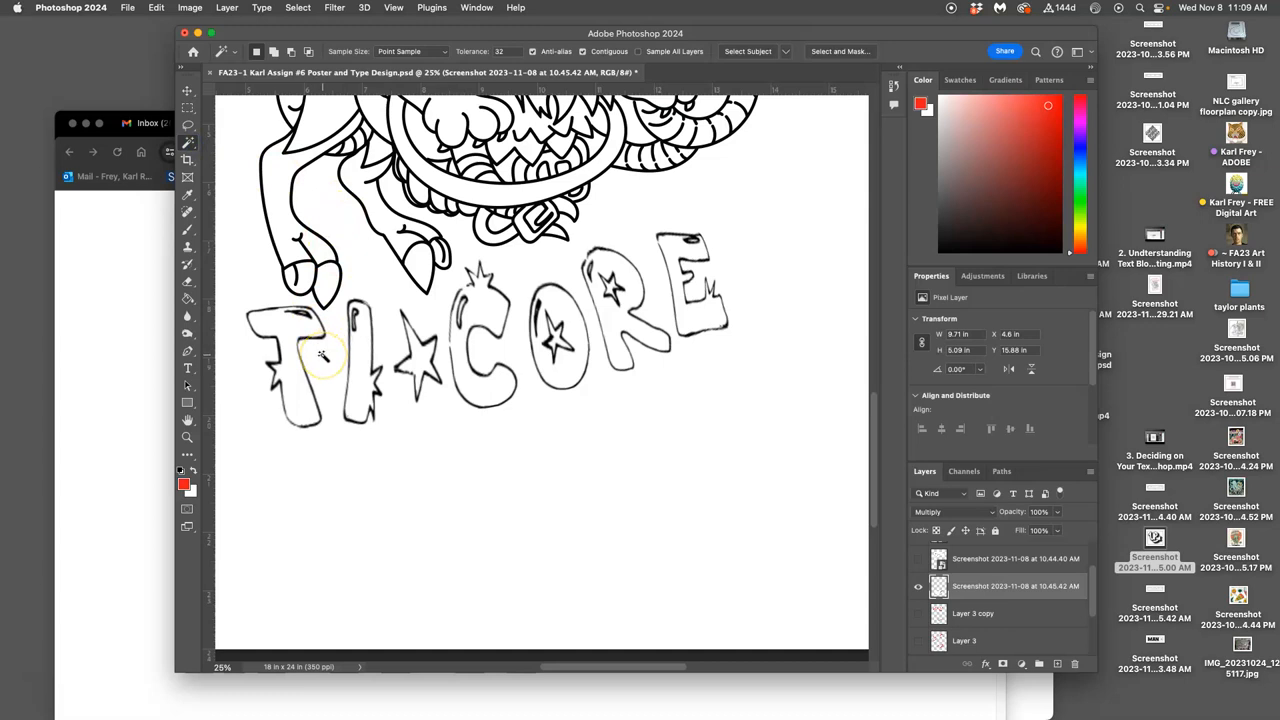
drag(391, 34, 381, 63)
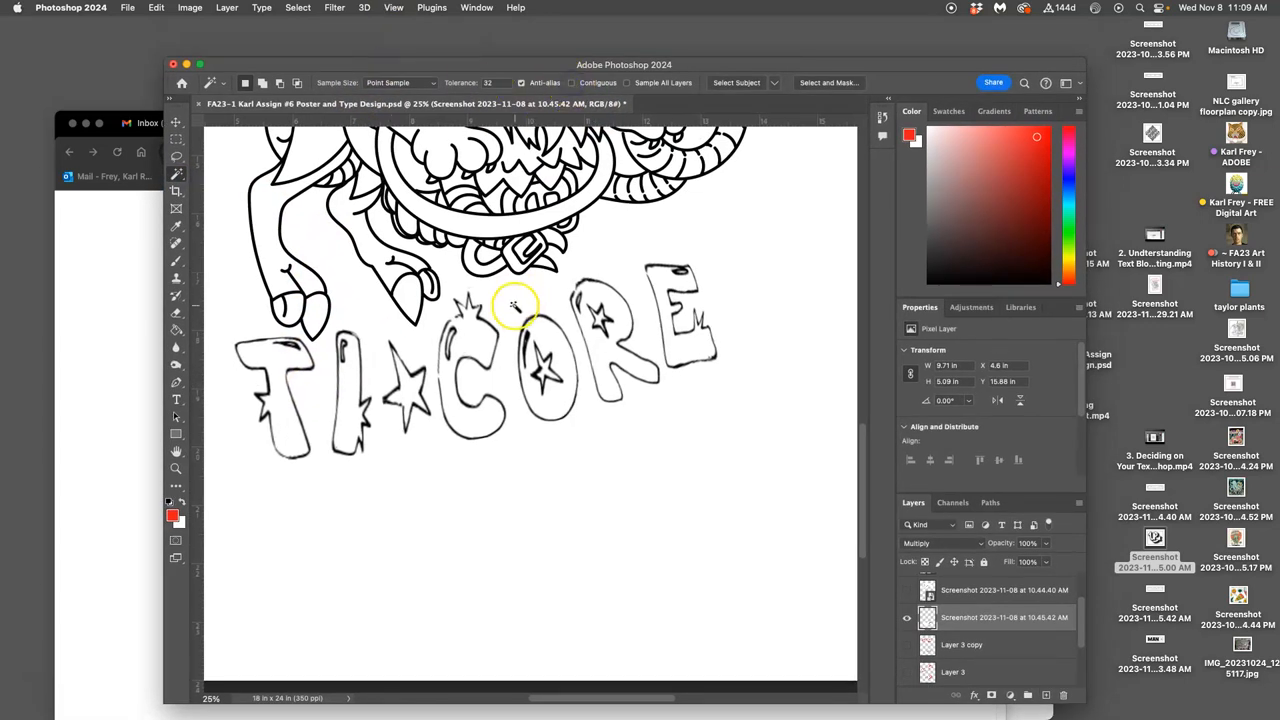
click(512, 305)
click(548, 333)
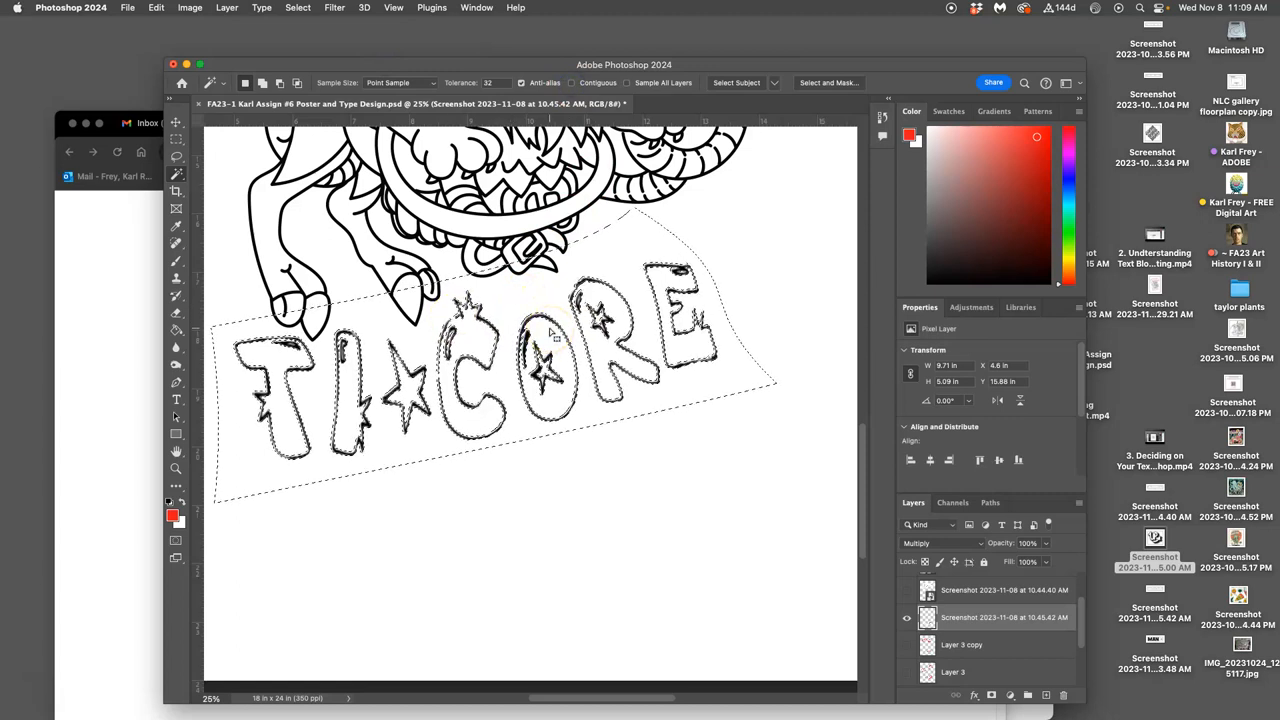
click(663, 389)
scroll(960, 620, down, 2)
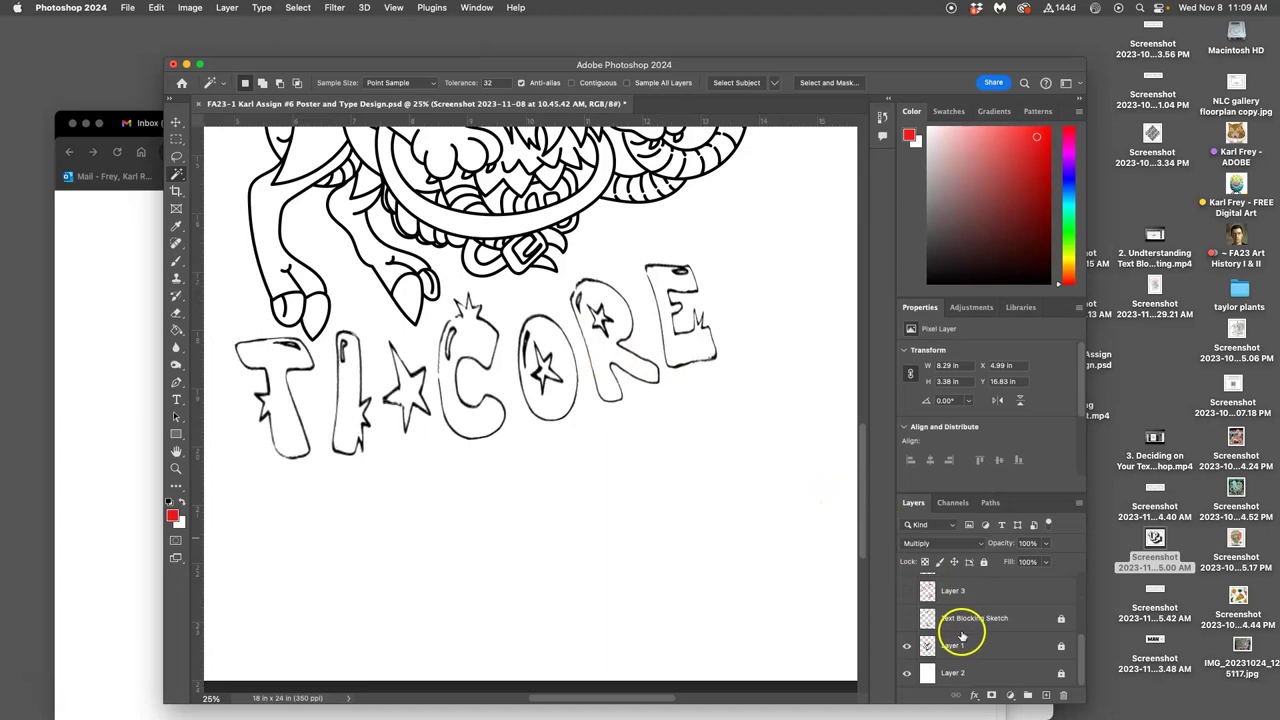
Step: Hide the white background layer so the canvas shows transparency, and zoom in on TI*C
click(907, 673)
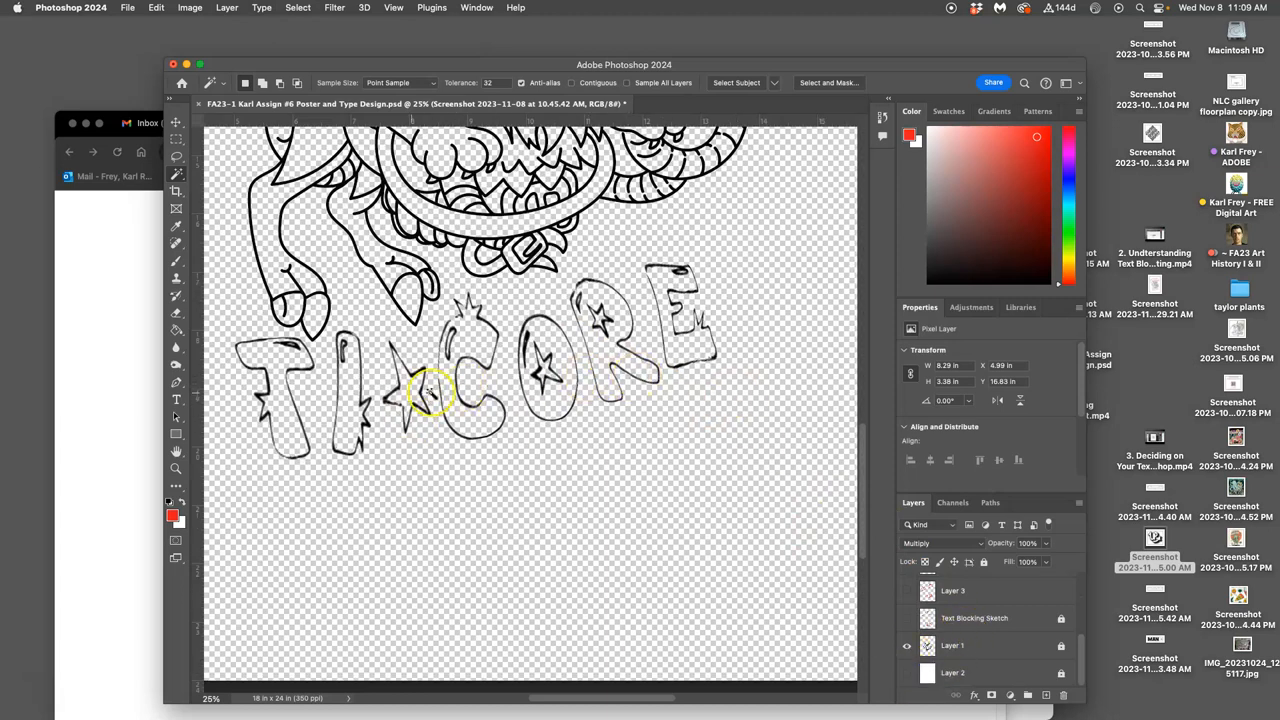
scroll(490, 370, up, 5)
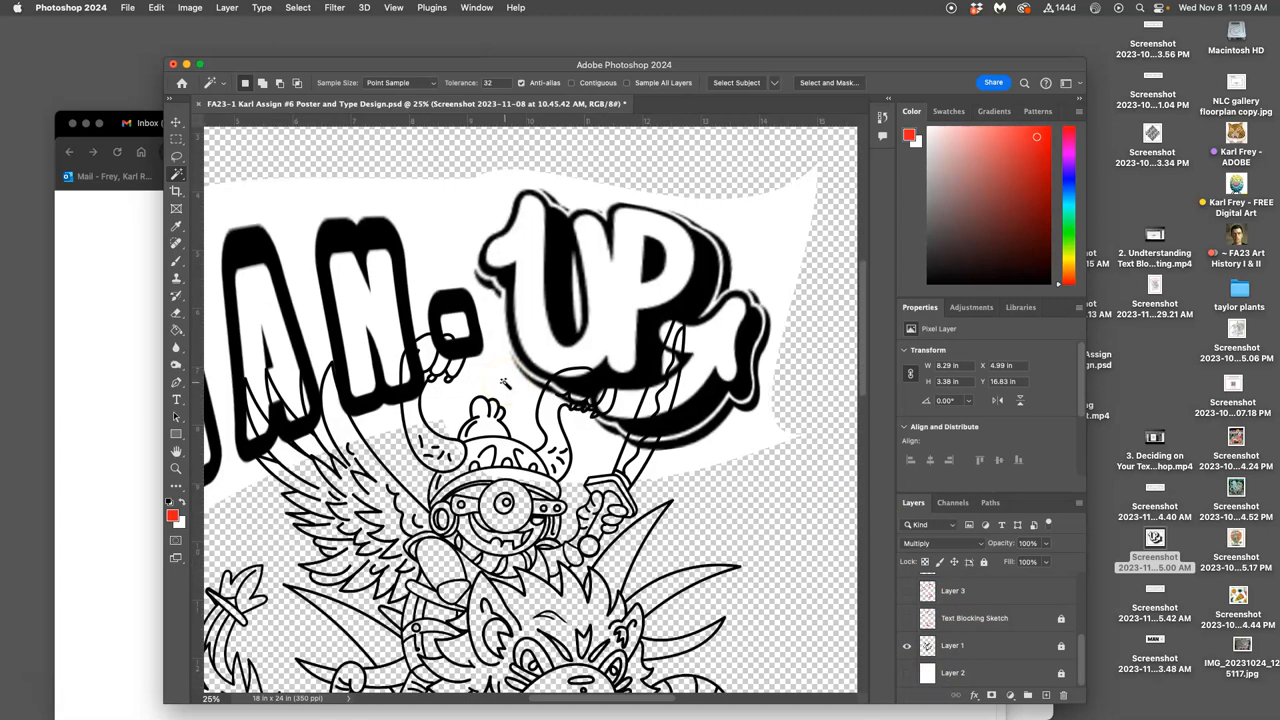
scroll(463, 352, left, 3)
scroll(463, 352, left, 3)
scroll(463, 352, left, 2)
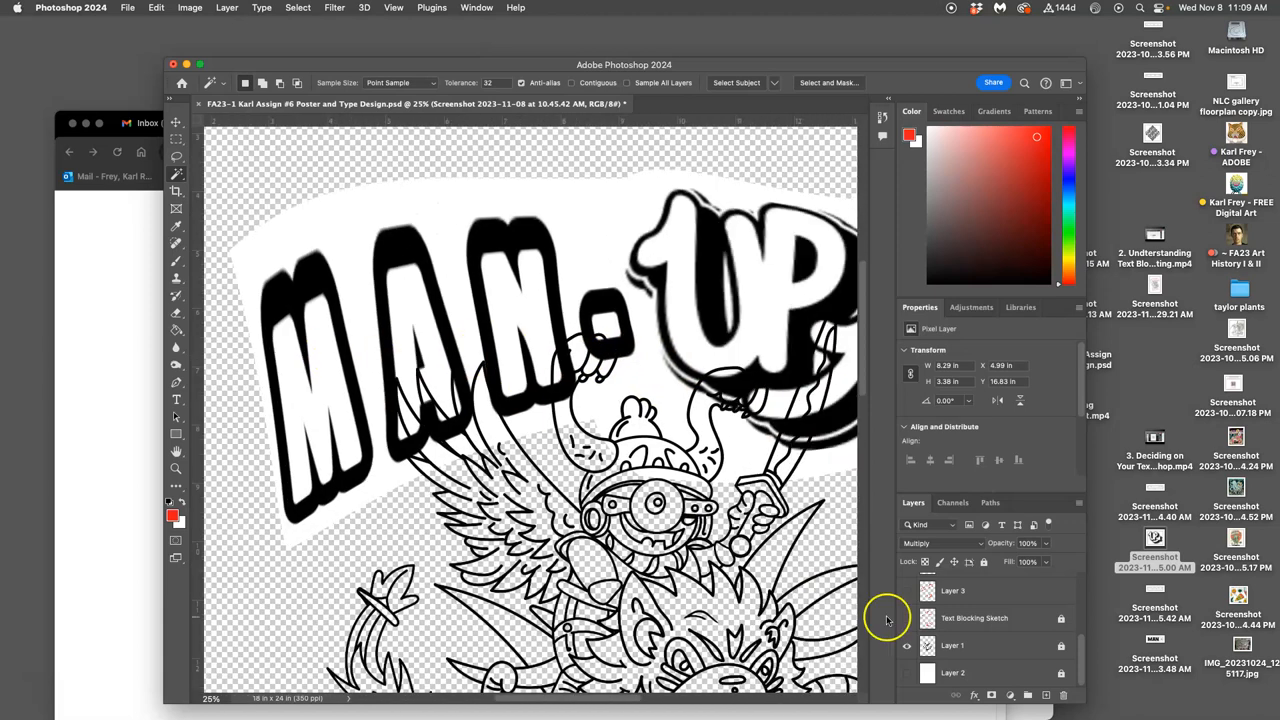
scroll(986, 632, up, 2)
click(960, 590)
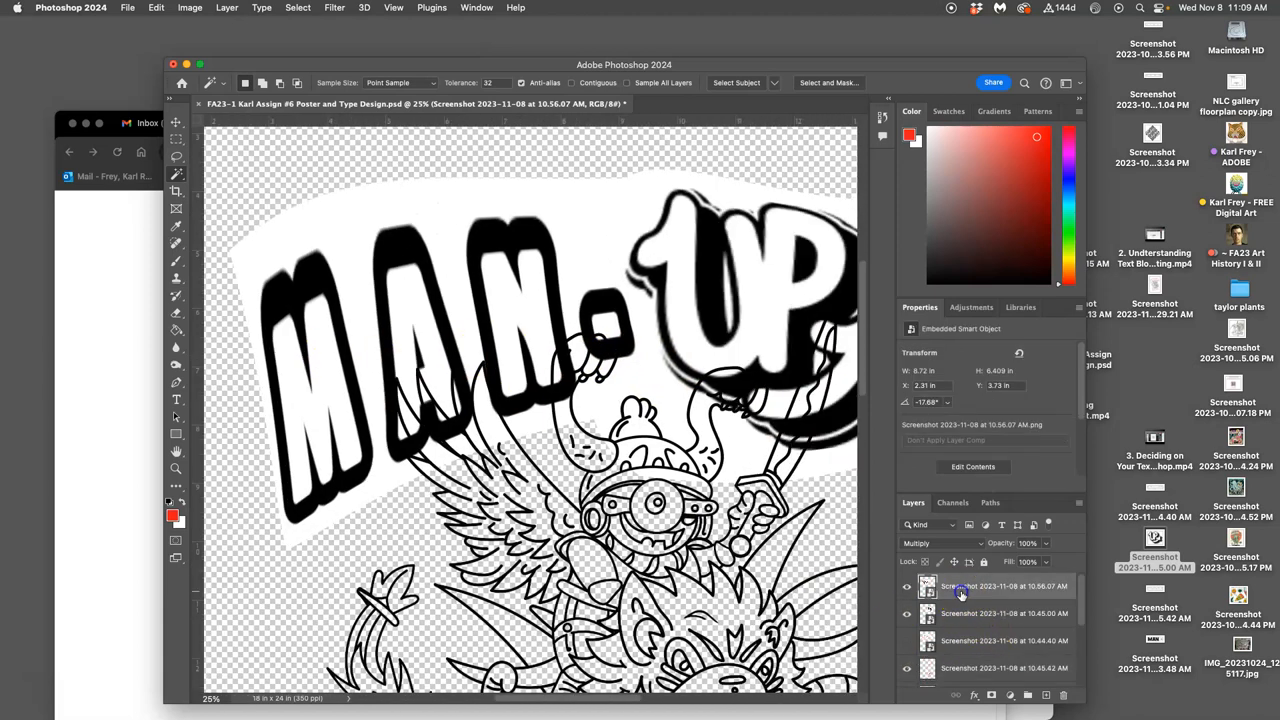
scroll(750, 585, down, 2)
scroll(728, 582, down, 6)
scroll(726, 582, up, 3)
scroll(714, 554, up, 1)
scroll(700, 530, right, 3)
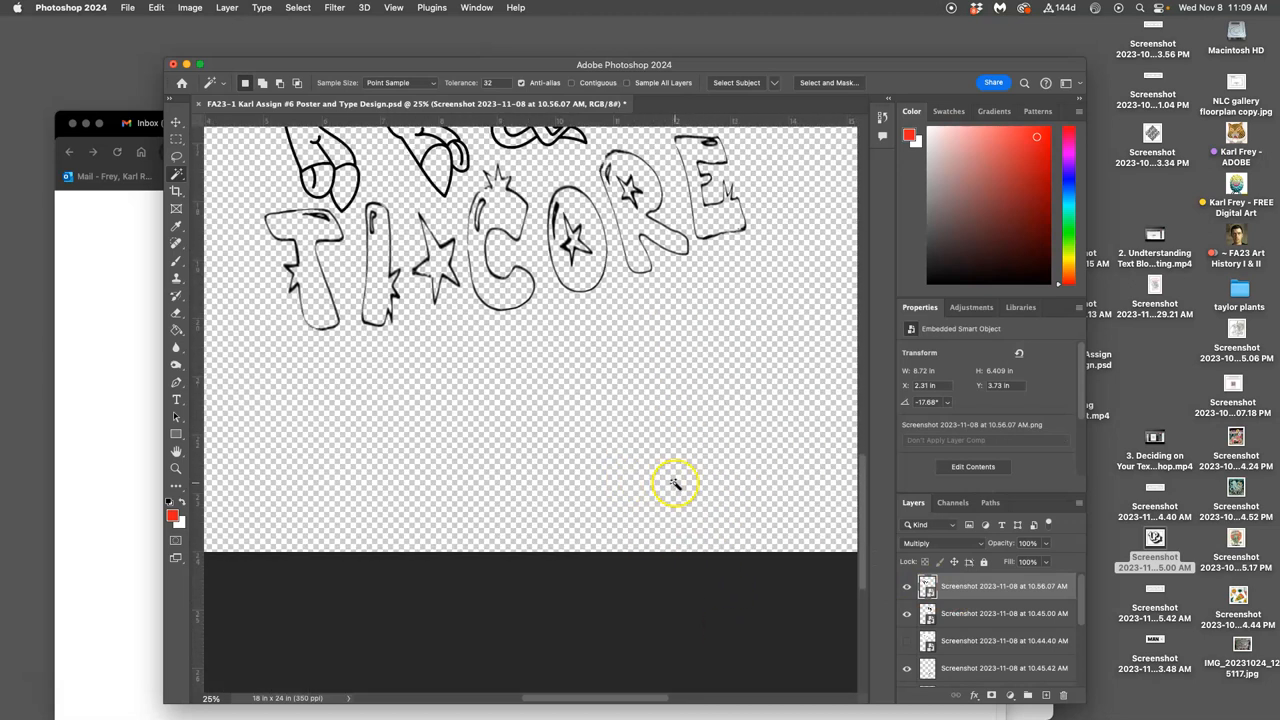
key(super+minus)
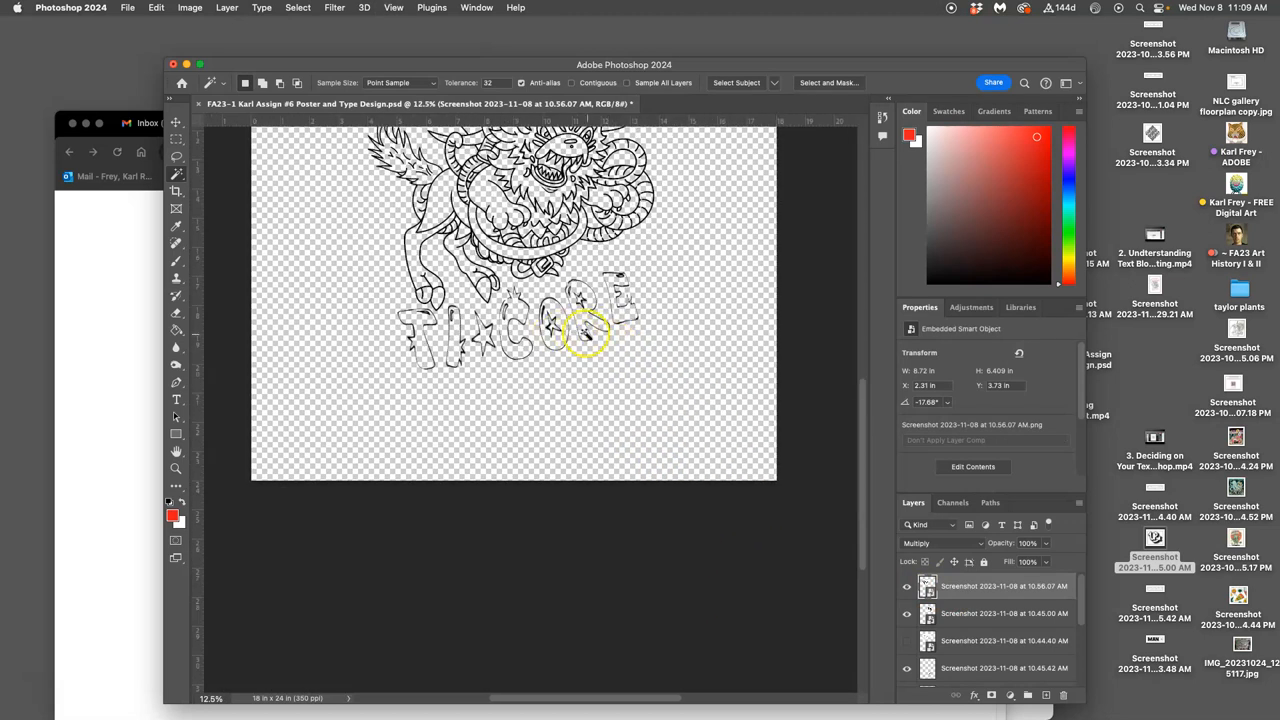
key(super+plus)
key(super+plus)
key(super+plus)
scroll(565, 325, up, 2)
scroll(565, 325, left, 3)
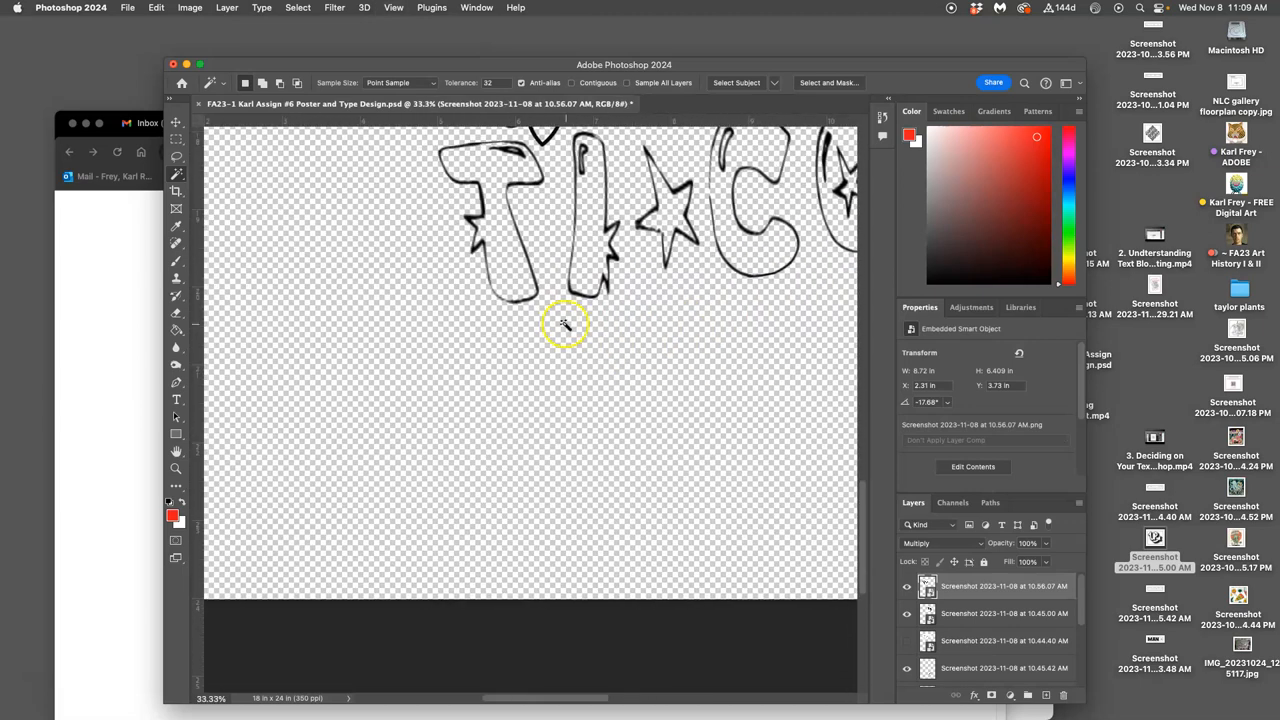
scroll(565, 325, up, 1)
scroll(565, 325, right, 2)
scroll(567, 322, right, 3)
scroll(567, 322, left, 2)
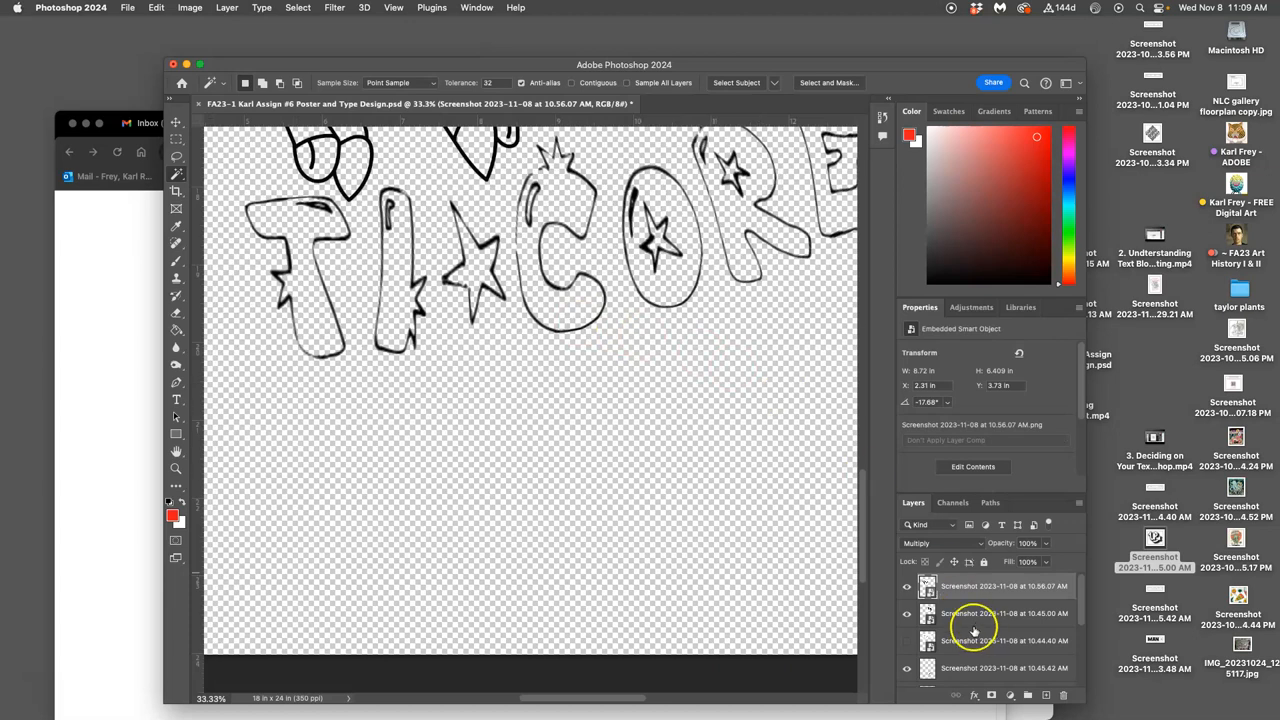
scroll(960, 613, down, 2)
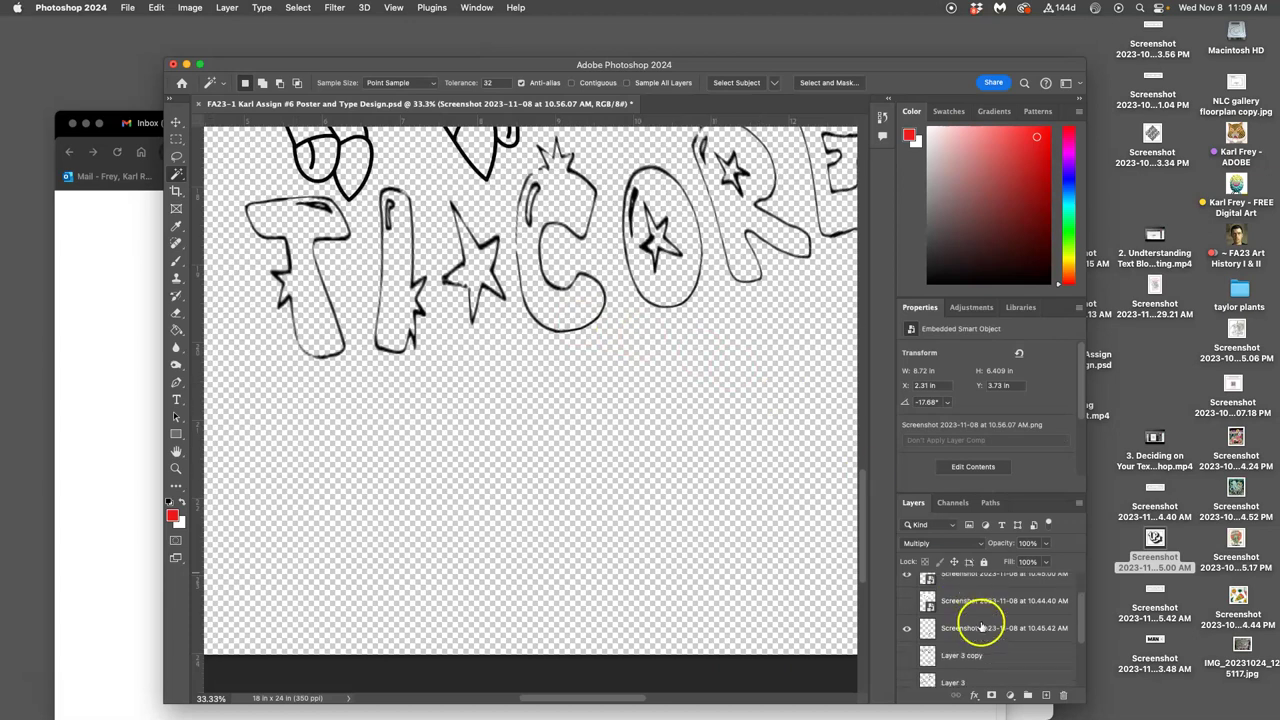
Step: Add a black Stroke layer effect to the TI*CORE layer, 9 px thick, first placed outside
click(907, 626)
double_click(944, 621)
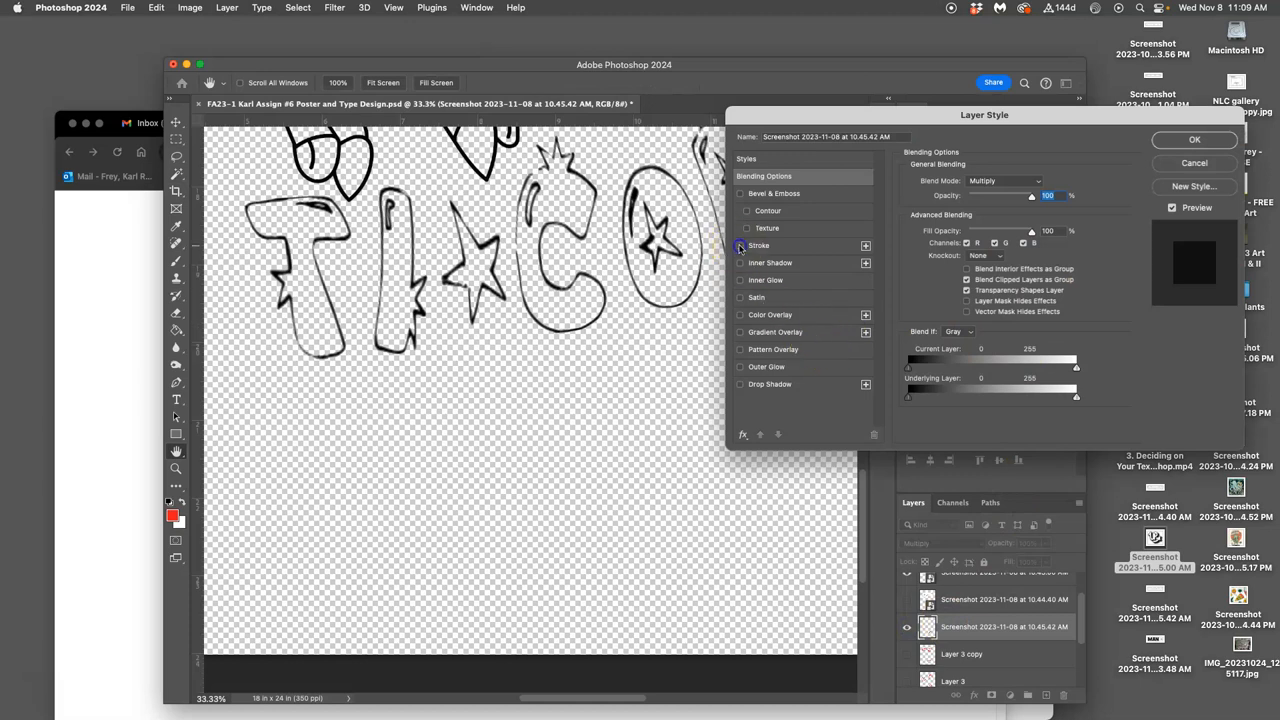
click(740, 246)
click(771, 249)
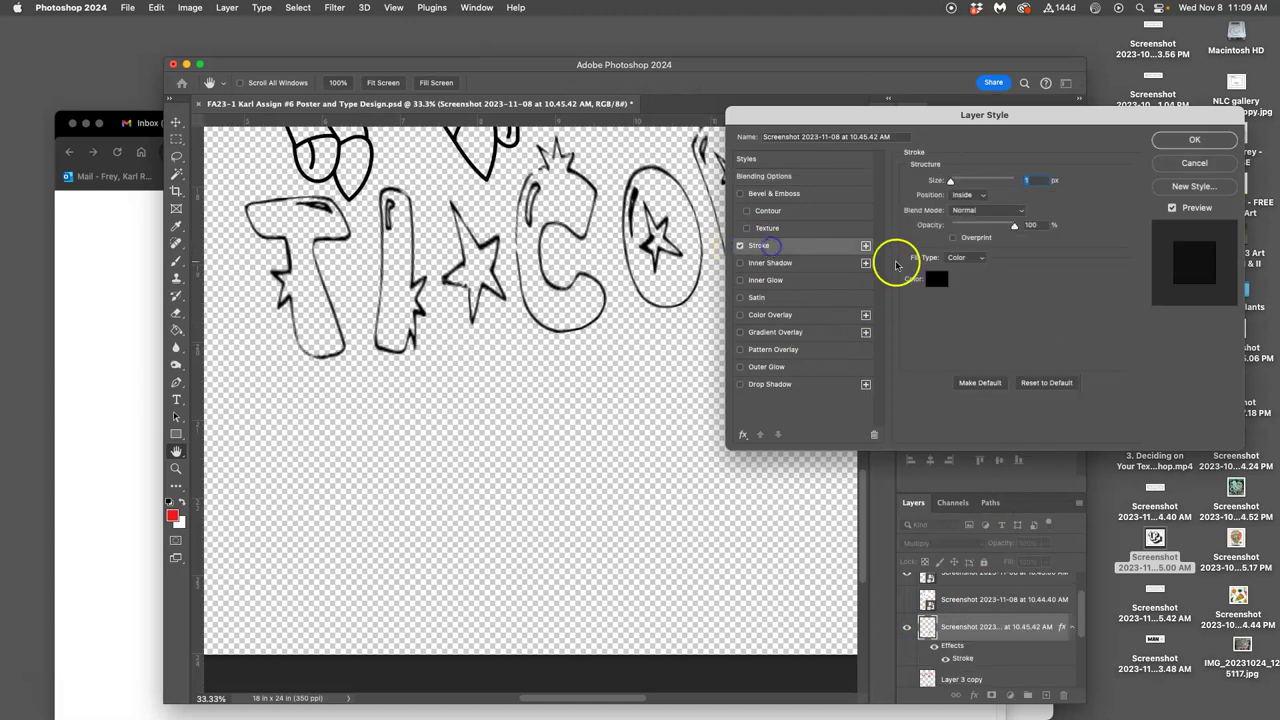
click(957, 183)
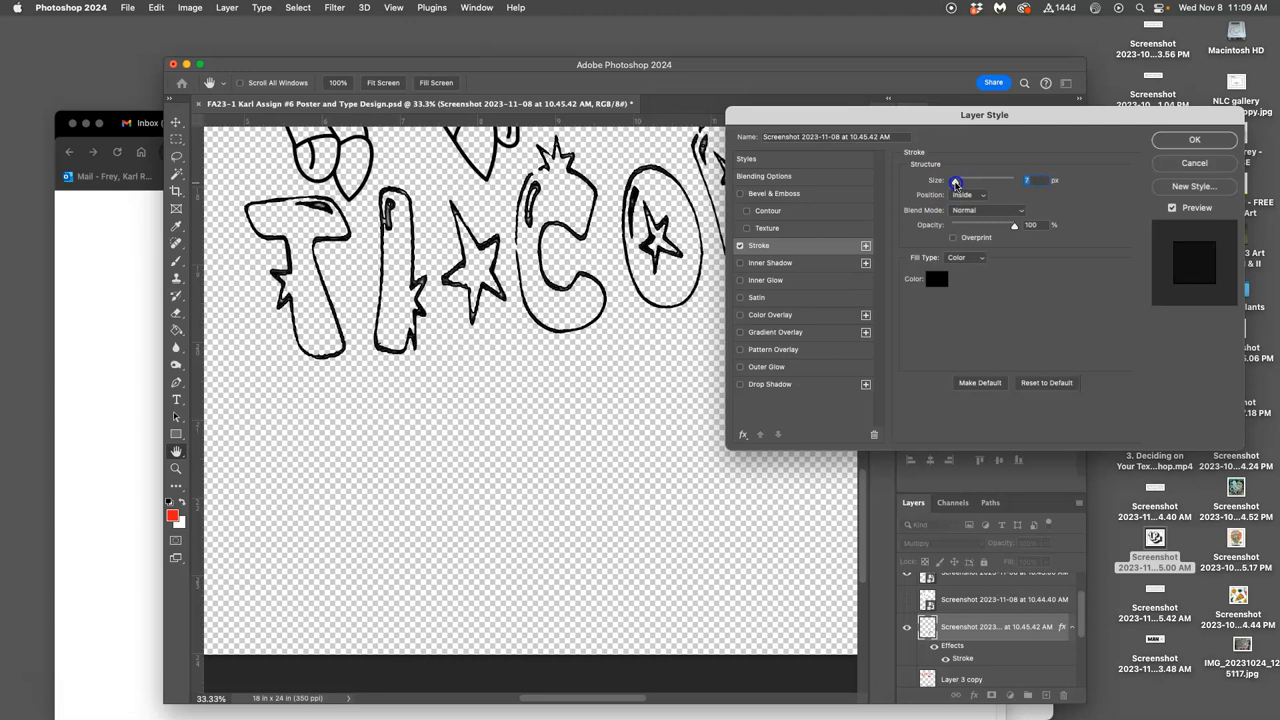
click(965, 195)
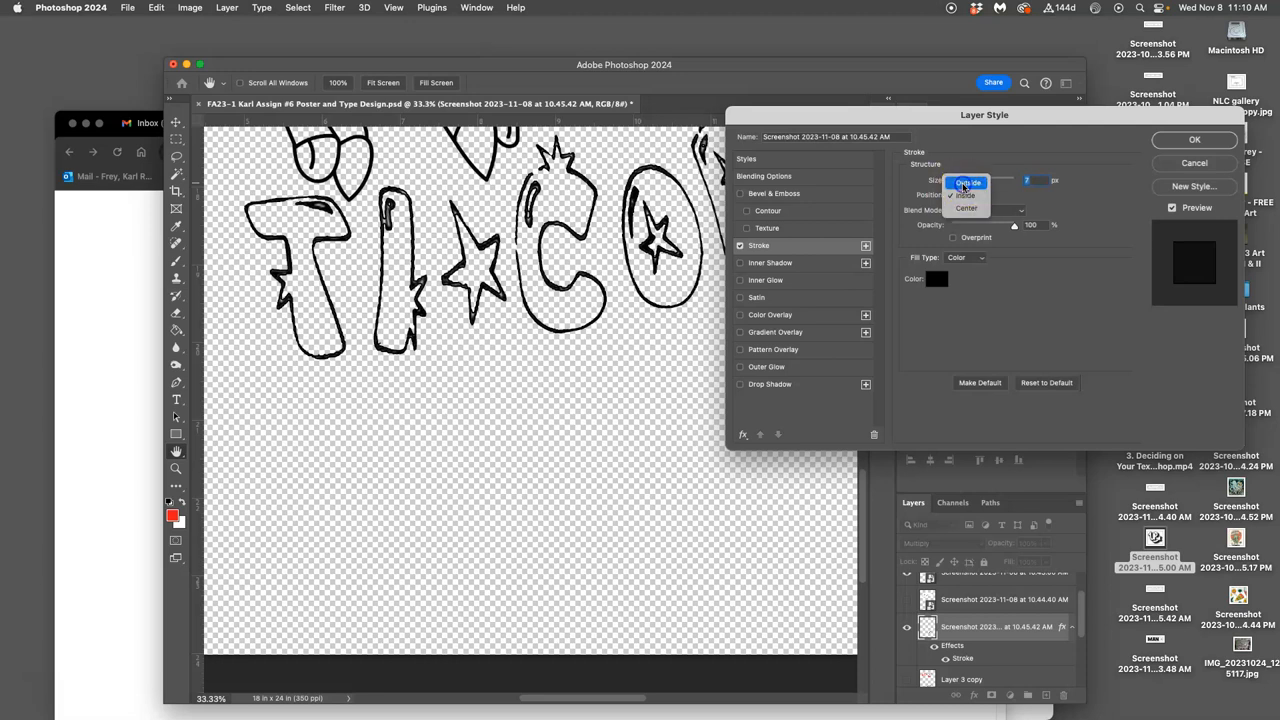
click(963, 184)
drag(955, 183, 957, 184)
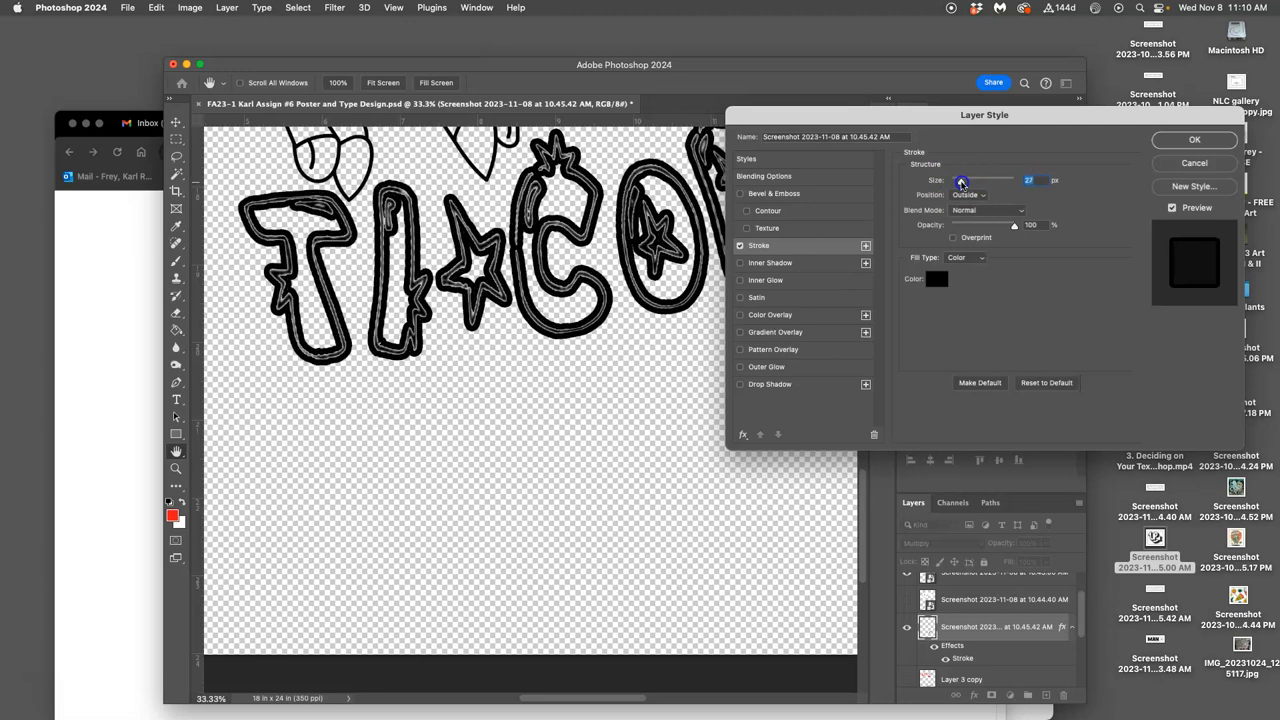
Step: Centre the stroke on the letter edges and toggle the effect off and on to compare
click(962, 196)
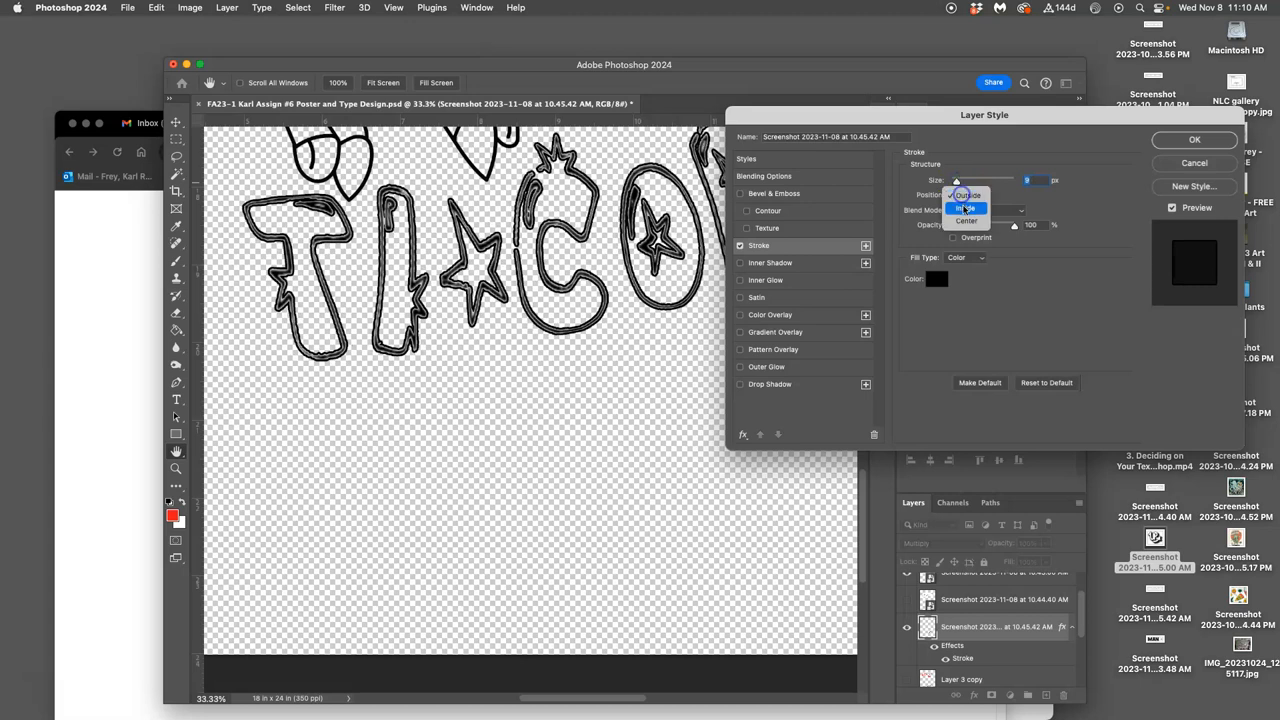
click(965, 221)
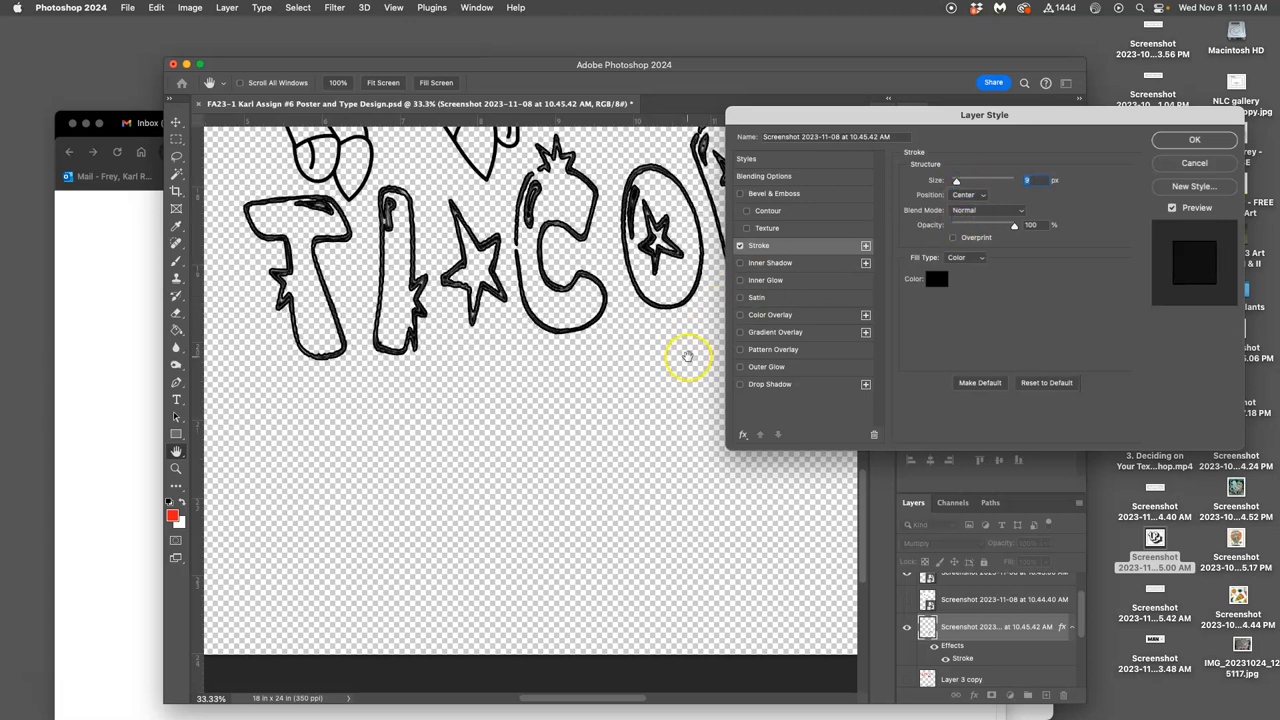
scroll(688, 357, down, 5)
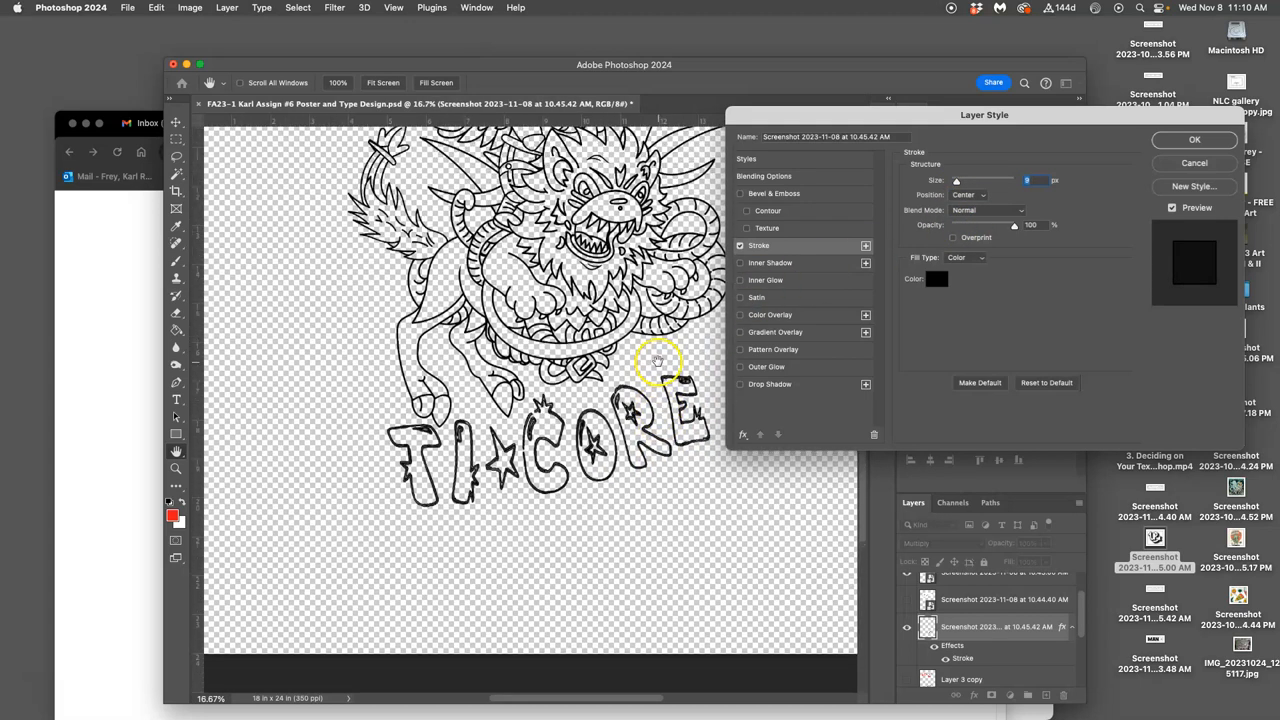
scroll(657, 360, up, 3)
scroll(652, 372, up, 2)
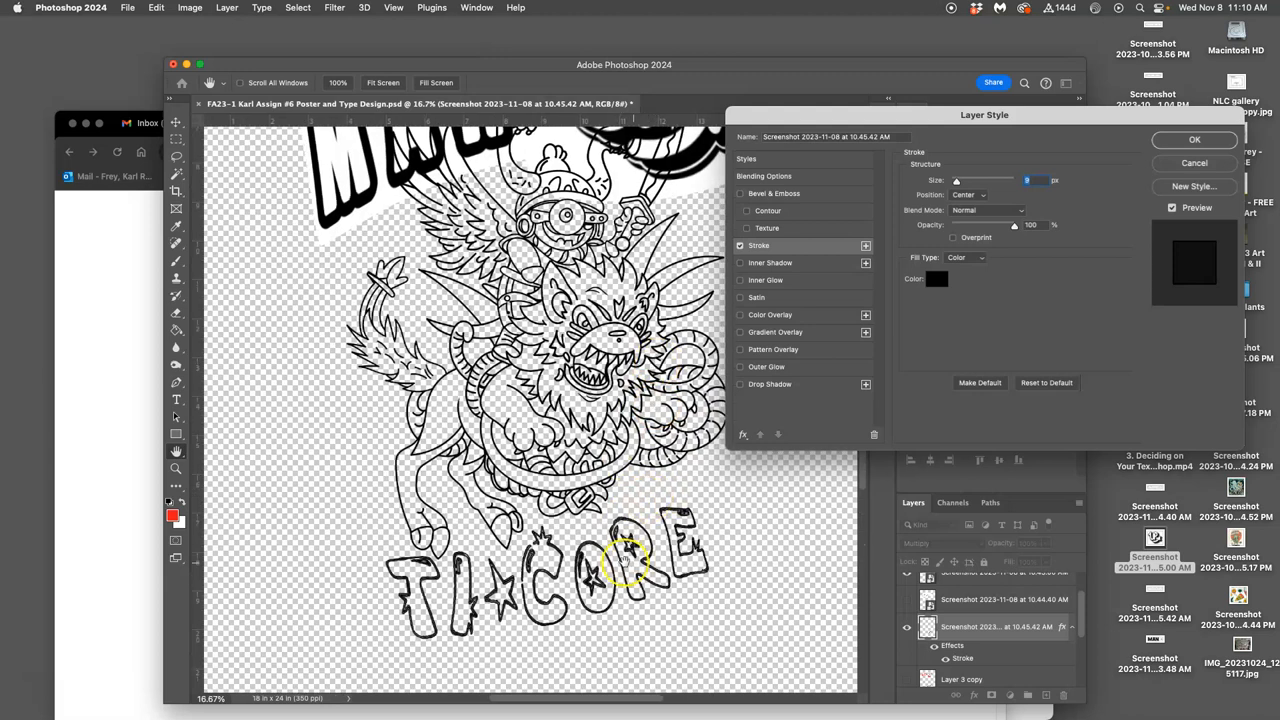
click(741, 246)
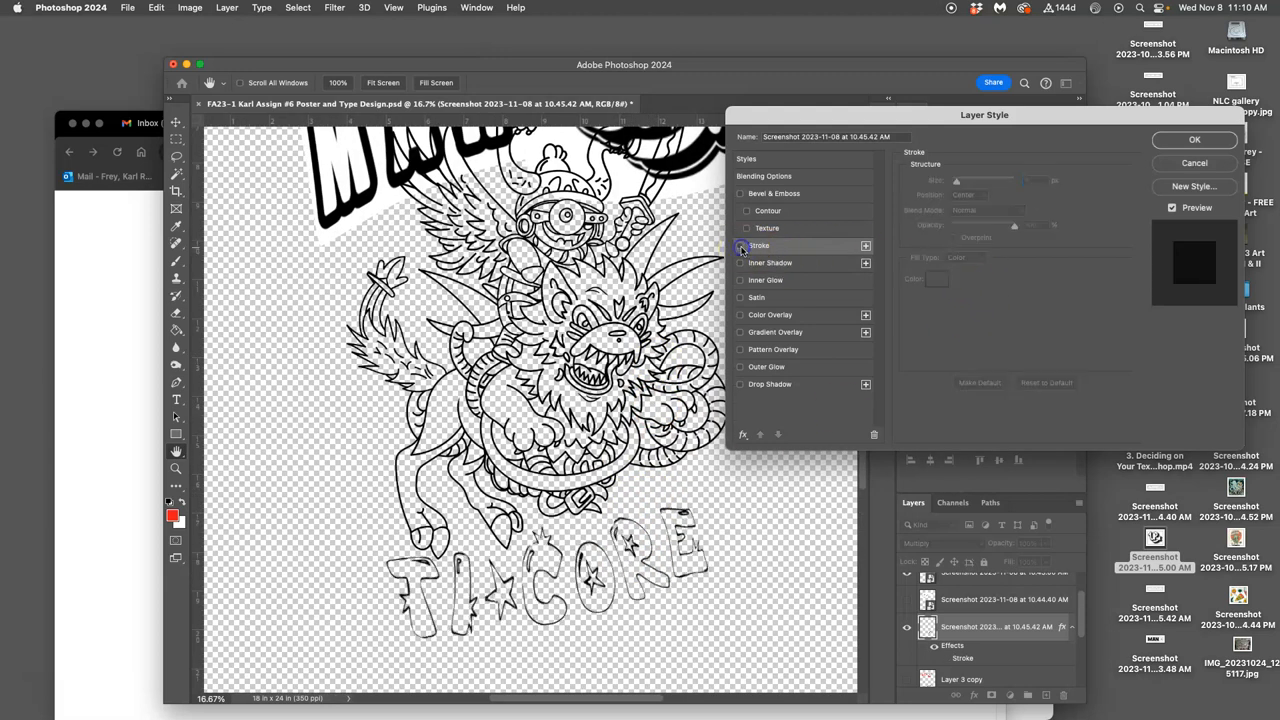
click(741, 246)
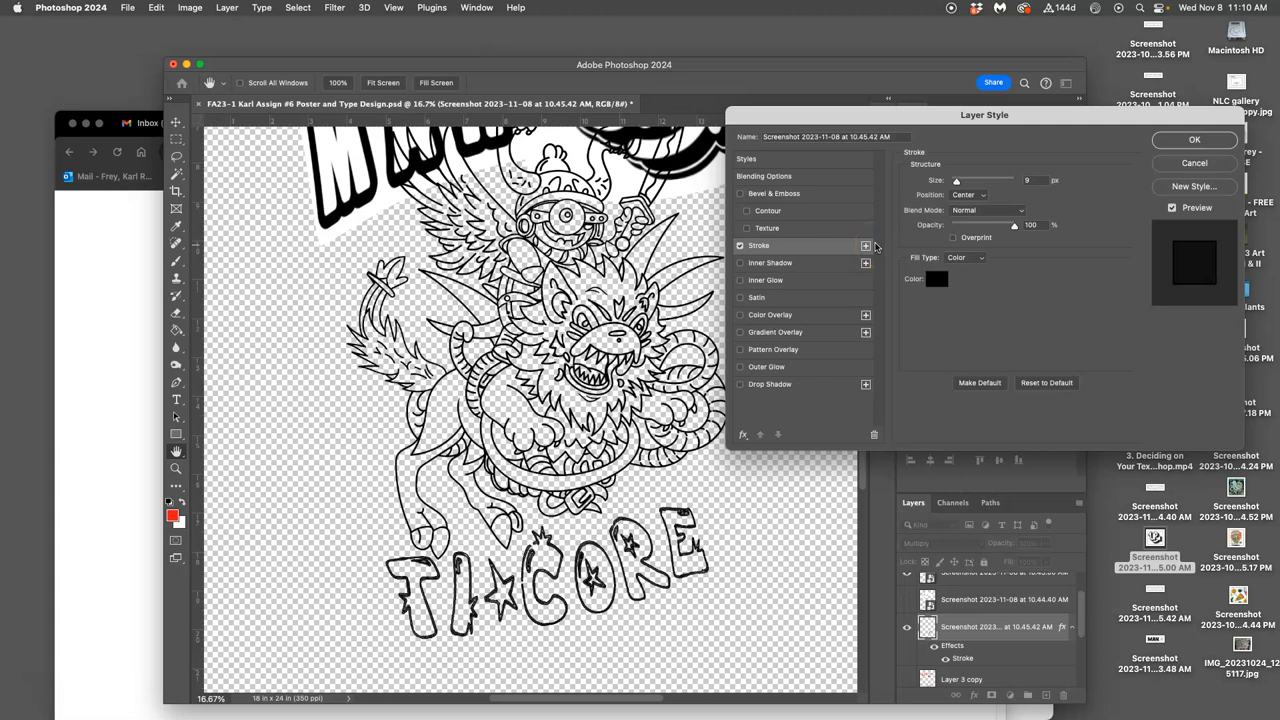
Step: Confirm the stroke, lasso the T and free-transform it larger and into place
click(1194, 139)
scroll(575, 440, down, 3)
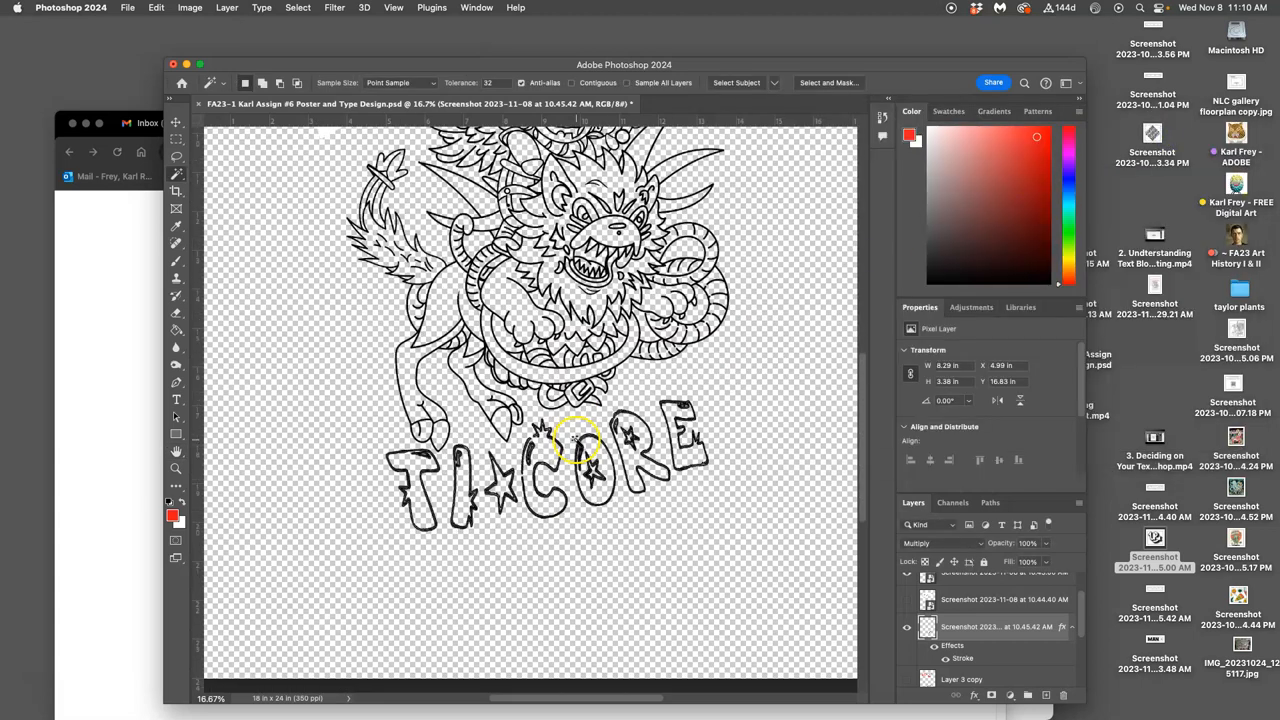
scroll(575, 440, up, 2)
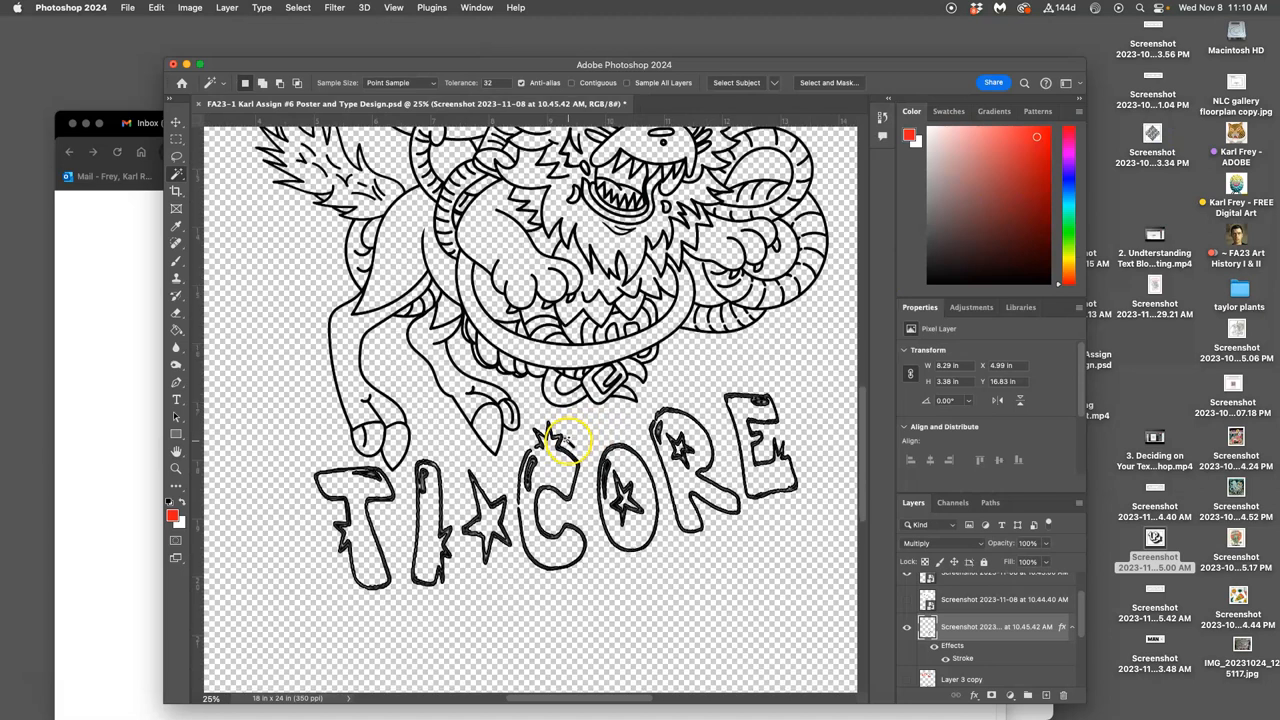
click(176, 156)
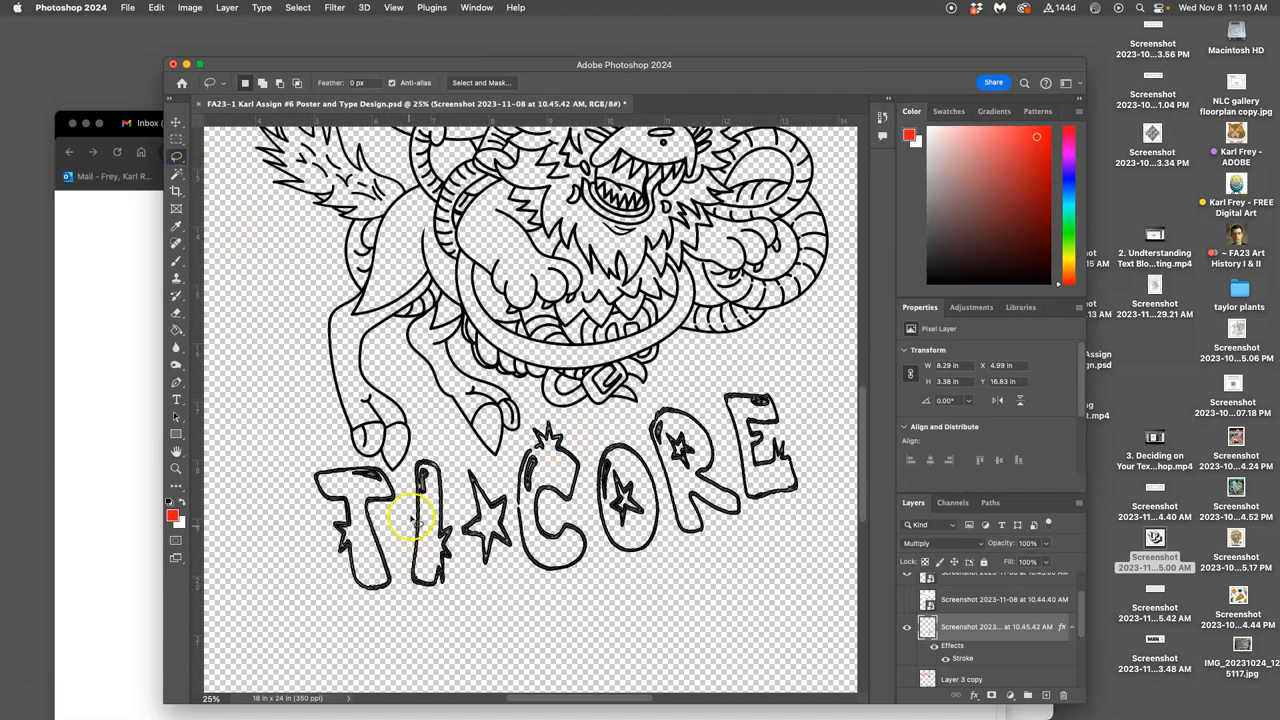
drag(294, 469, 342, 619)
drag(396, 526, 391, 463)
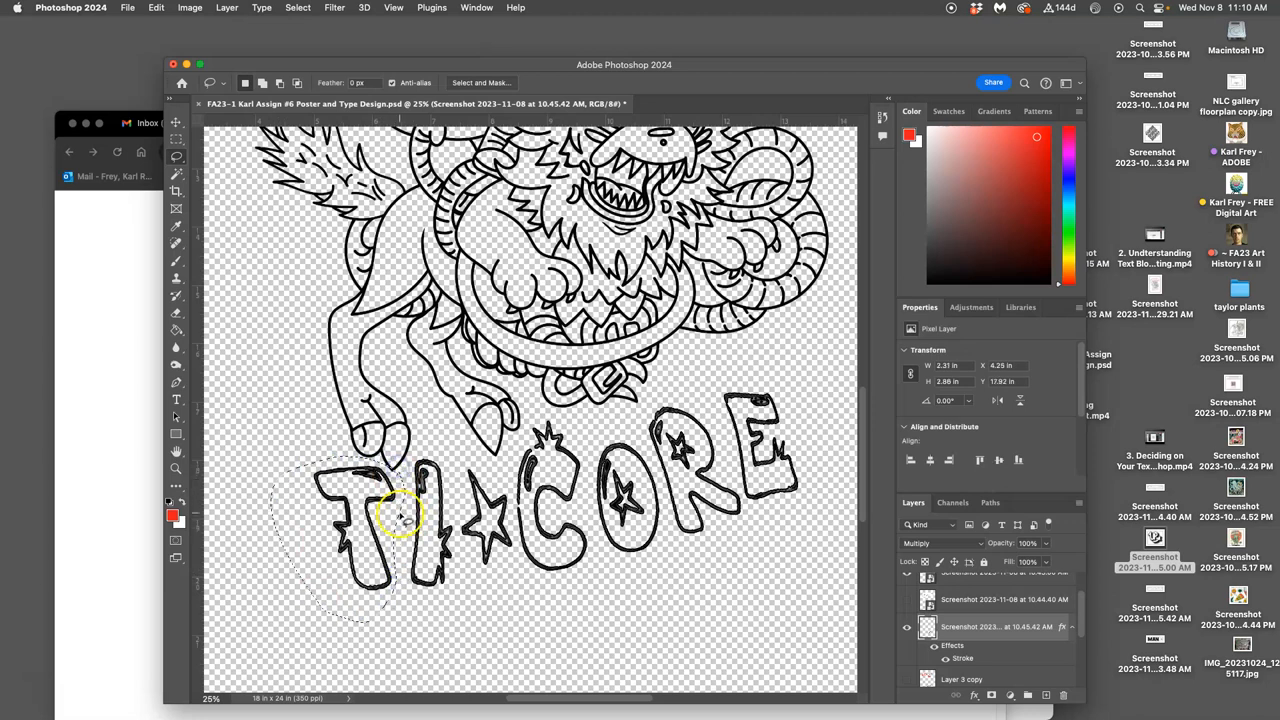
key(super+t)
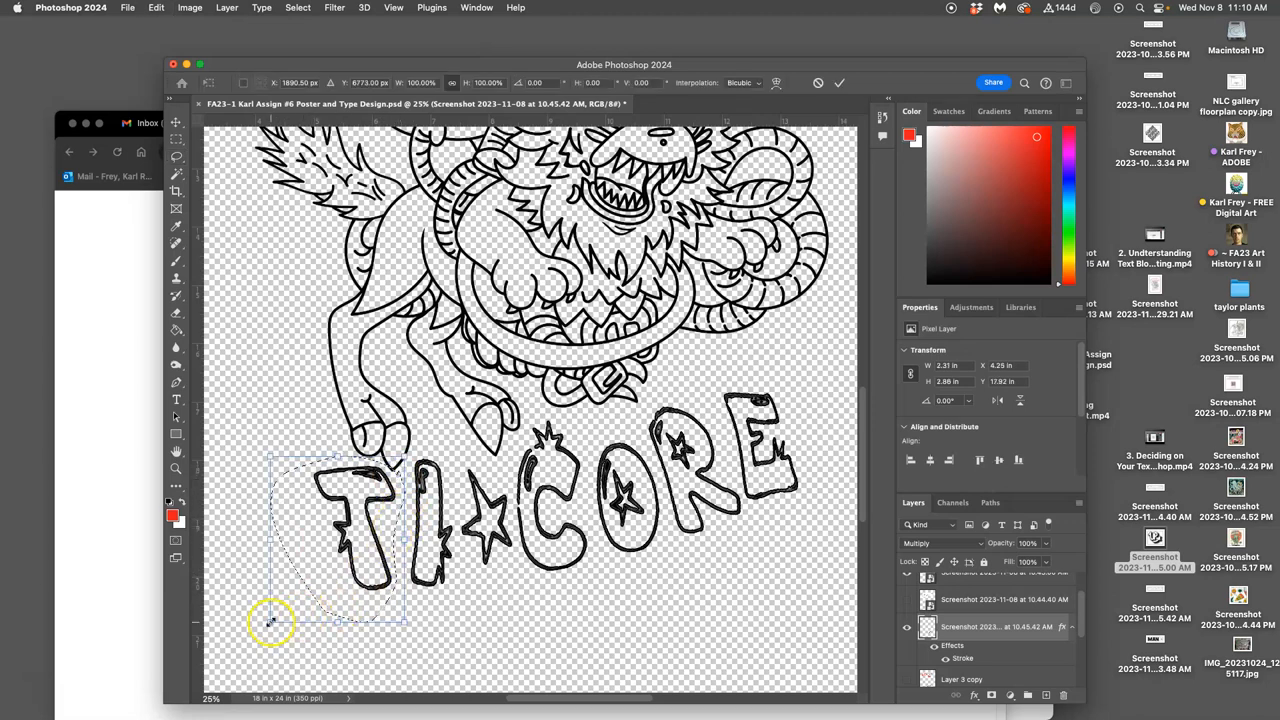
drag(271, 621, 252, 653)
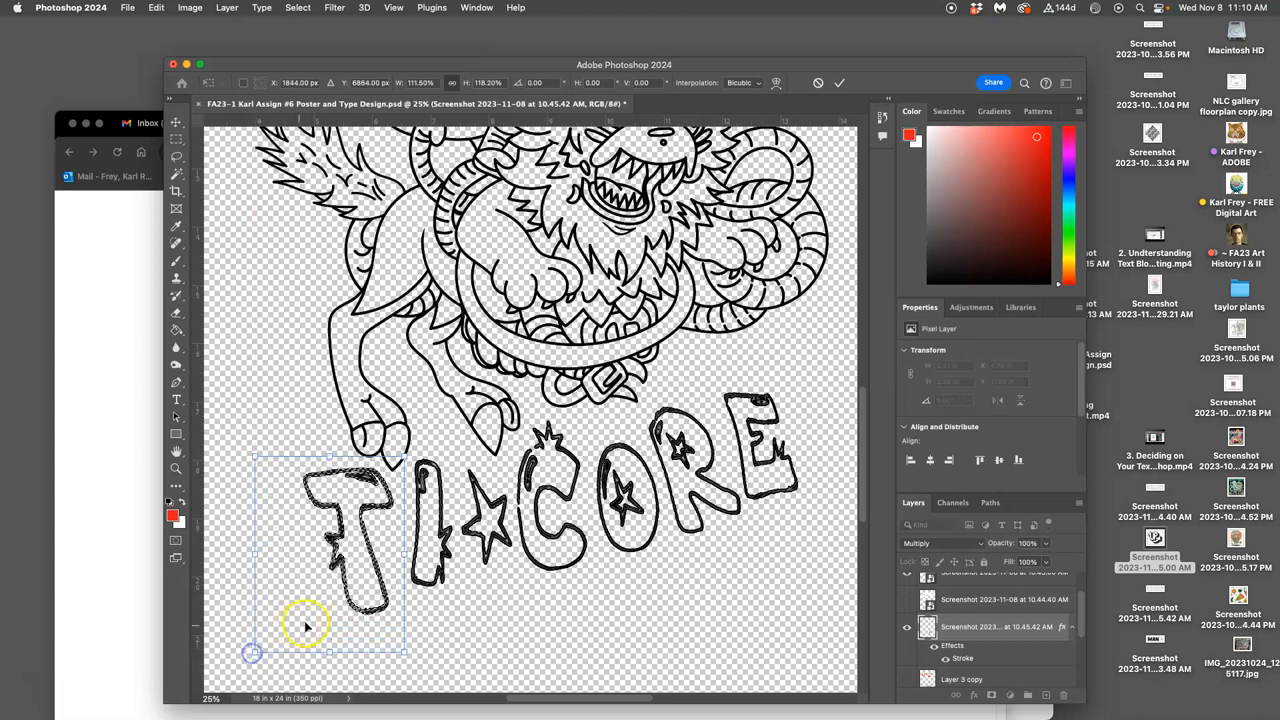
drag(340, 606, 343, 606)
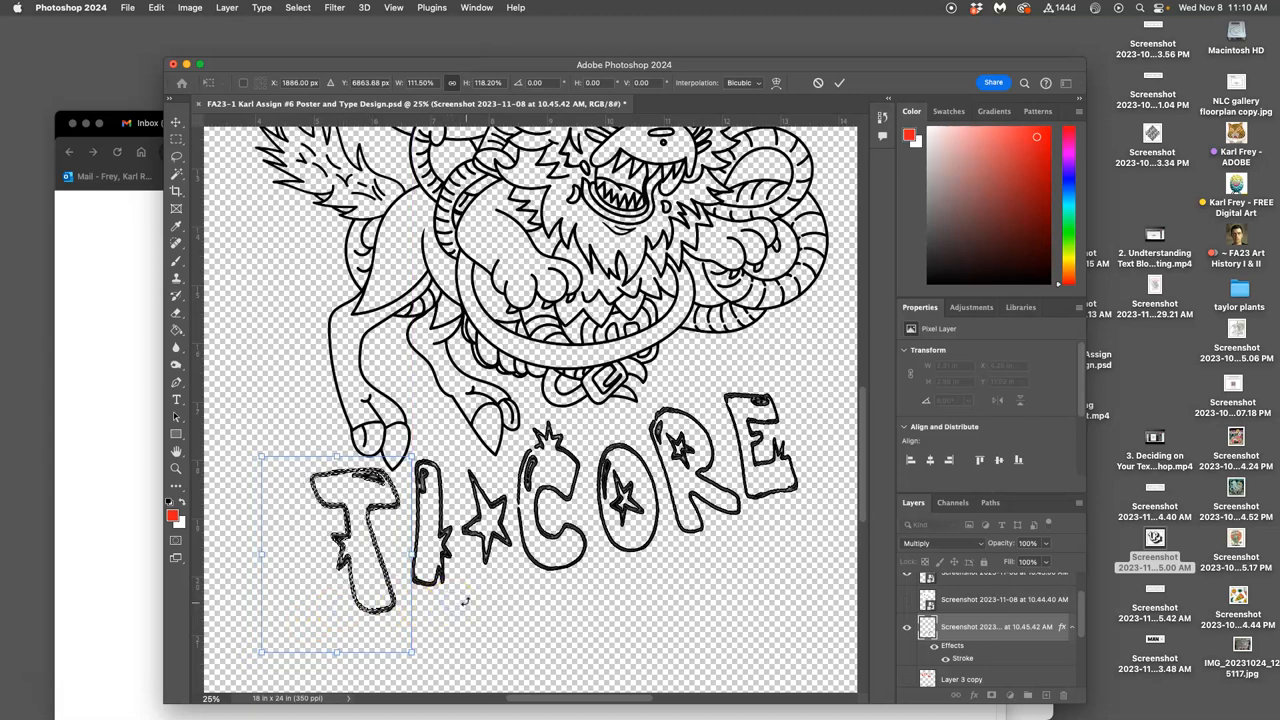
click(177, 157)
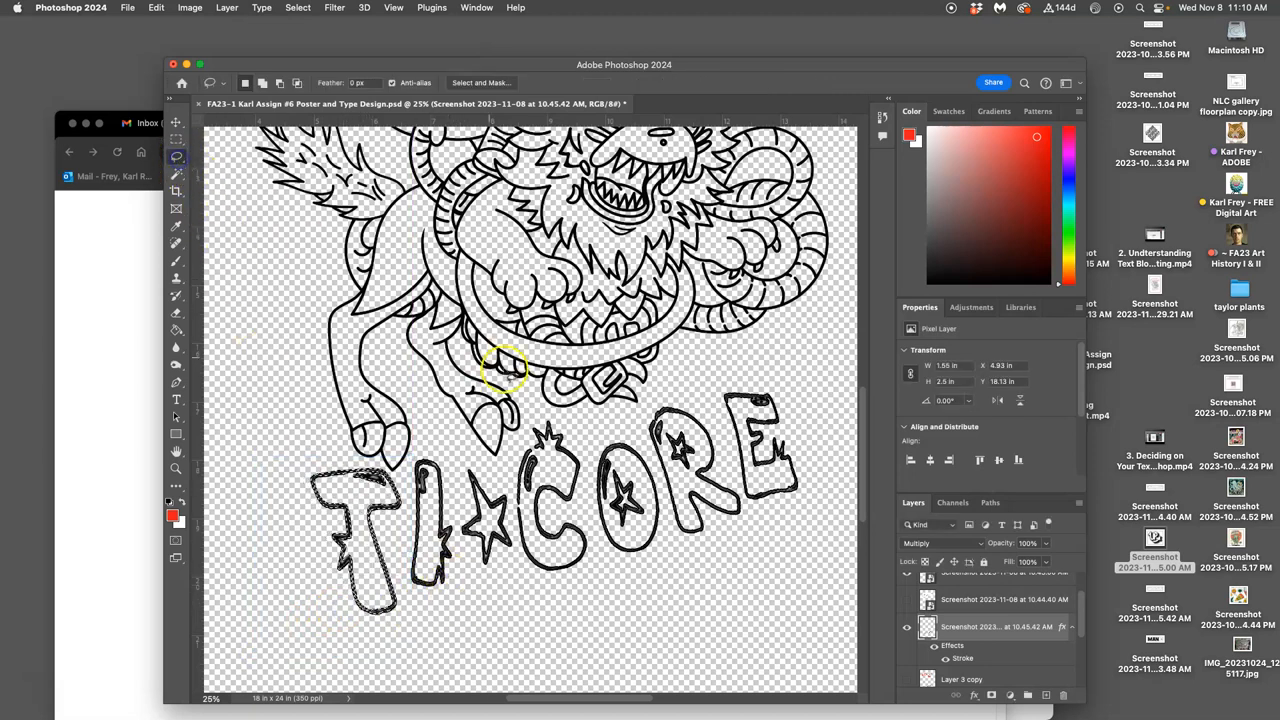
scroll(952, 610, up, 1)
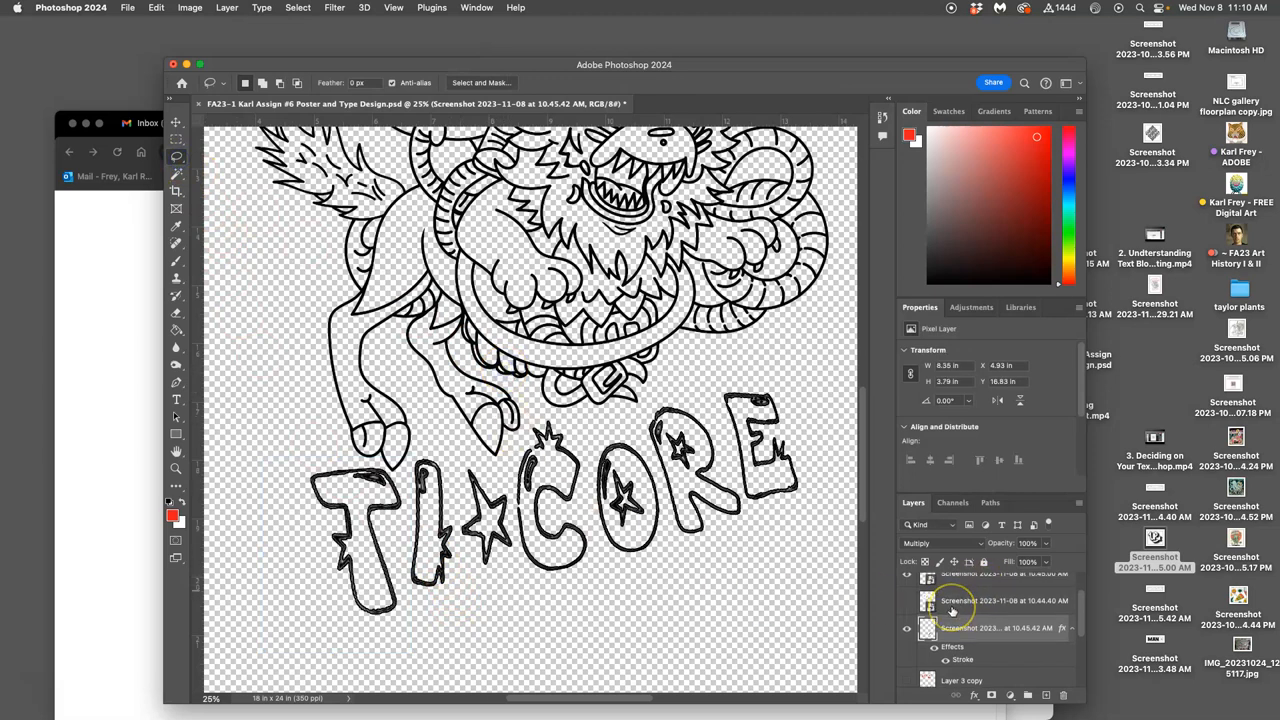
scroll(952, 610, down, 3)
scroll(951, 612, down, 2)
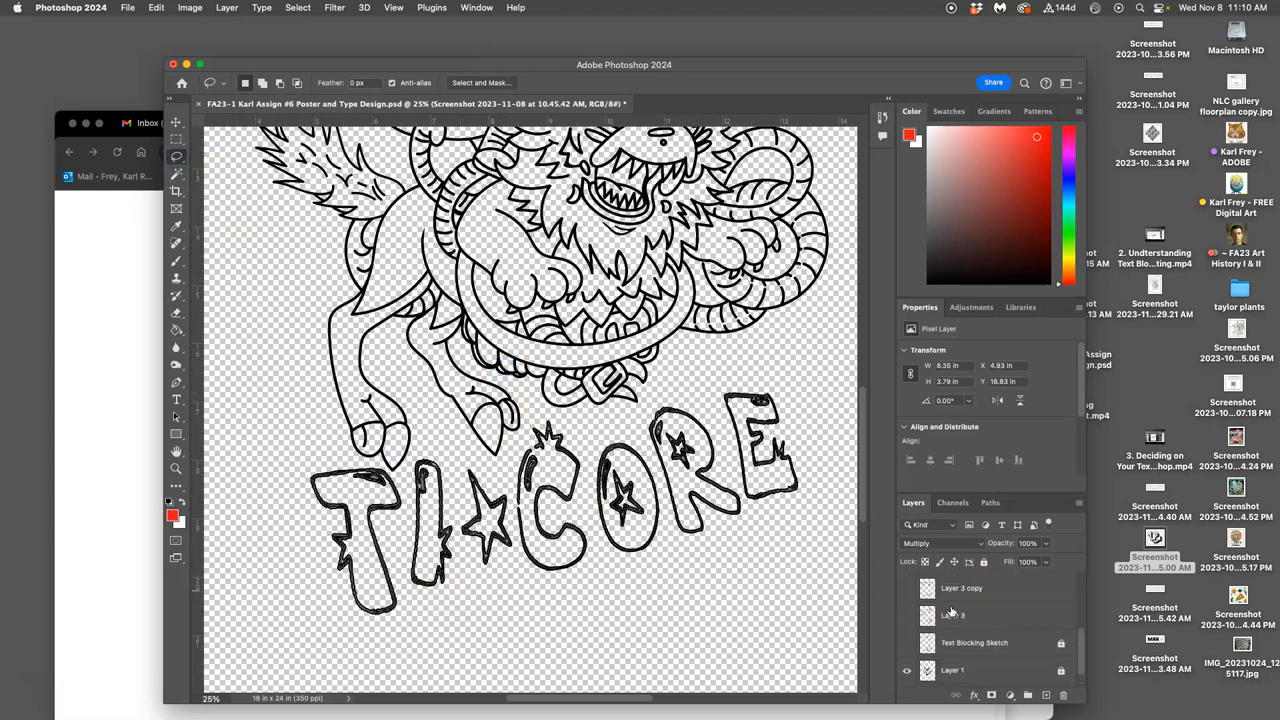
Step: Undo the enlargement and instead shrink the T slightly, shifting it down-right
click(907, 589)
click(907, 590)
scroll(745, 577, down, 2)
scroll(743, 580, down, 3)
scroll(720, 571, down, 3)
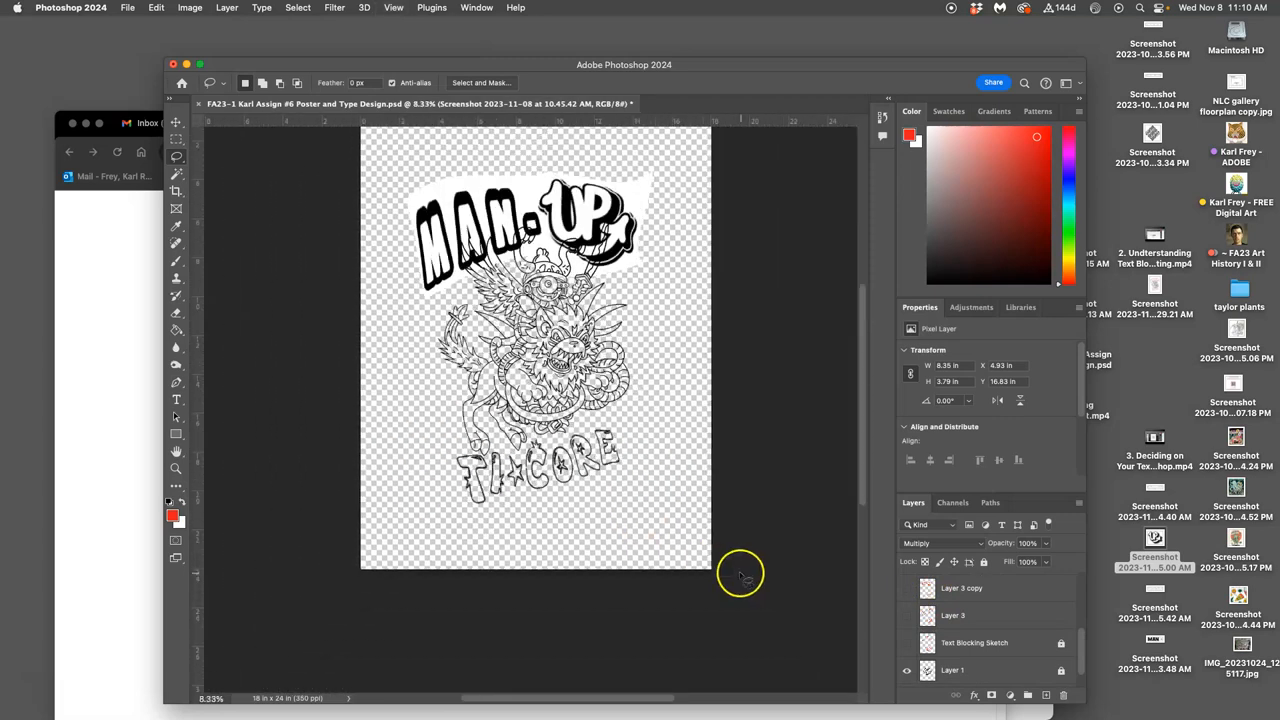
key(super+z)
key(super+z)
key(super+z)
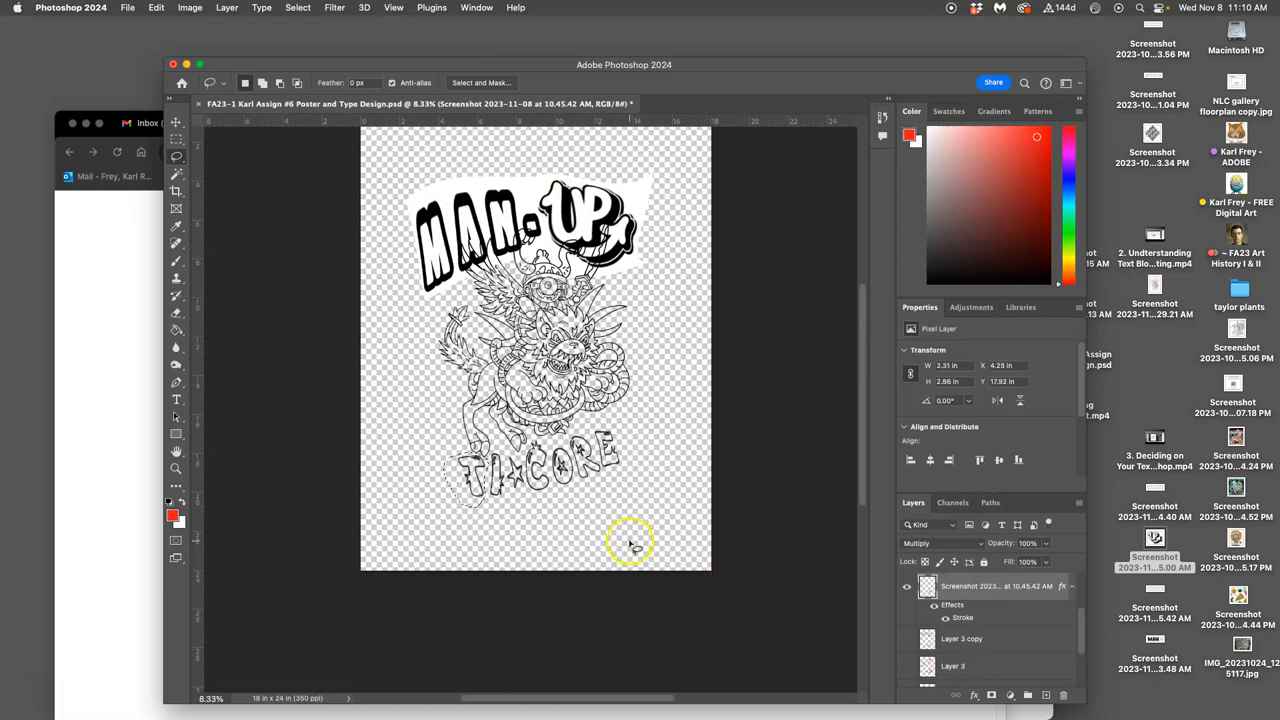
scroll(629, 534, up, 2)
scroll(600, 543, up, 1)
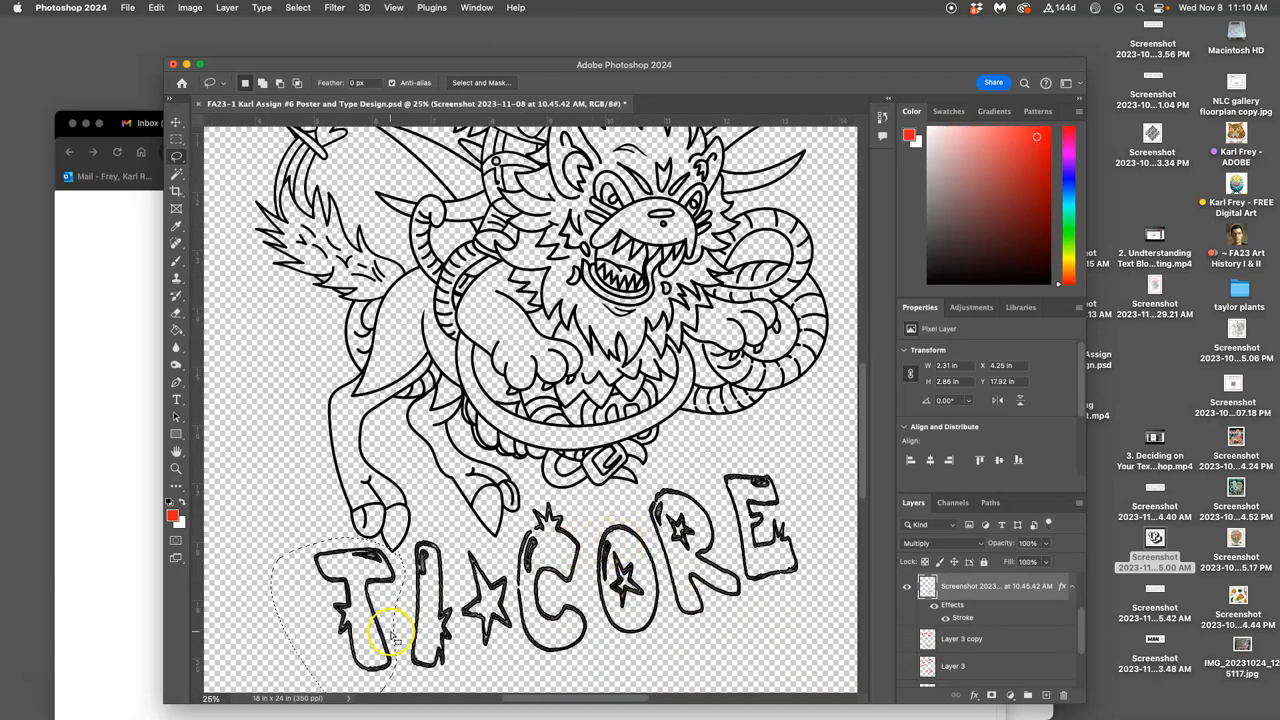
key(super+t)
scroll(408, 650, down, 2)
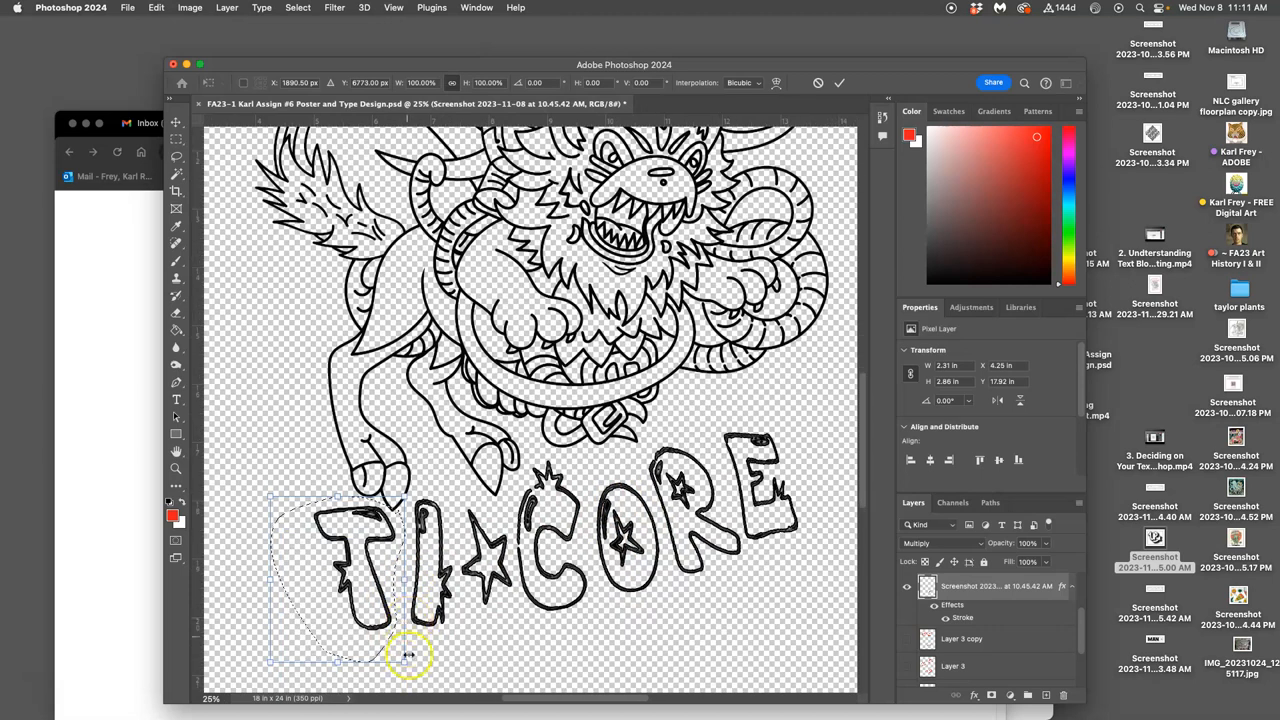
drag(403, 662, 386, 654)
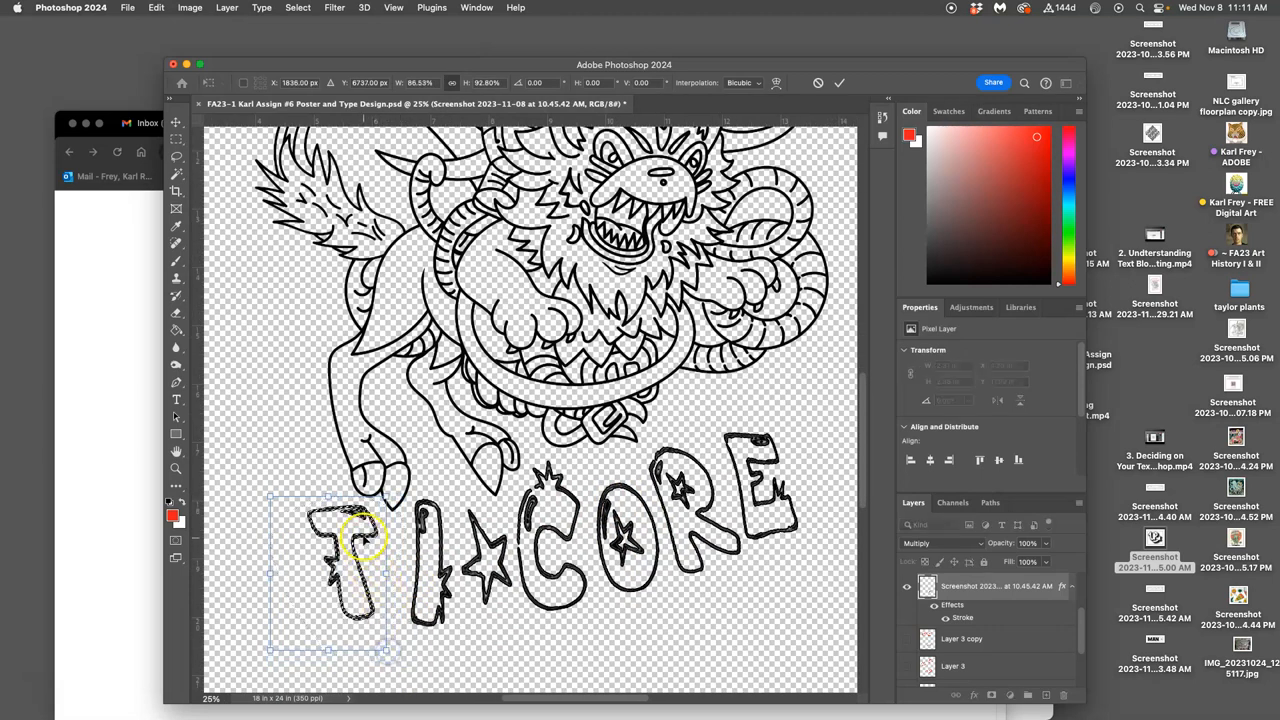
drag(367, 535, 378, 535)
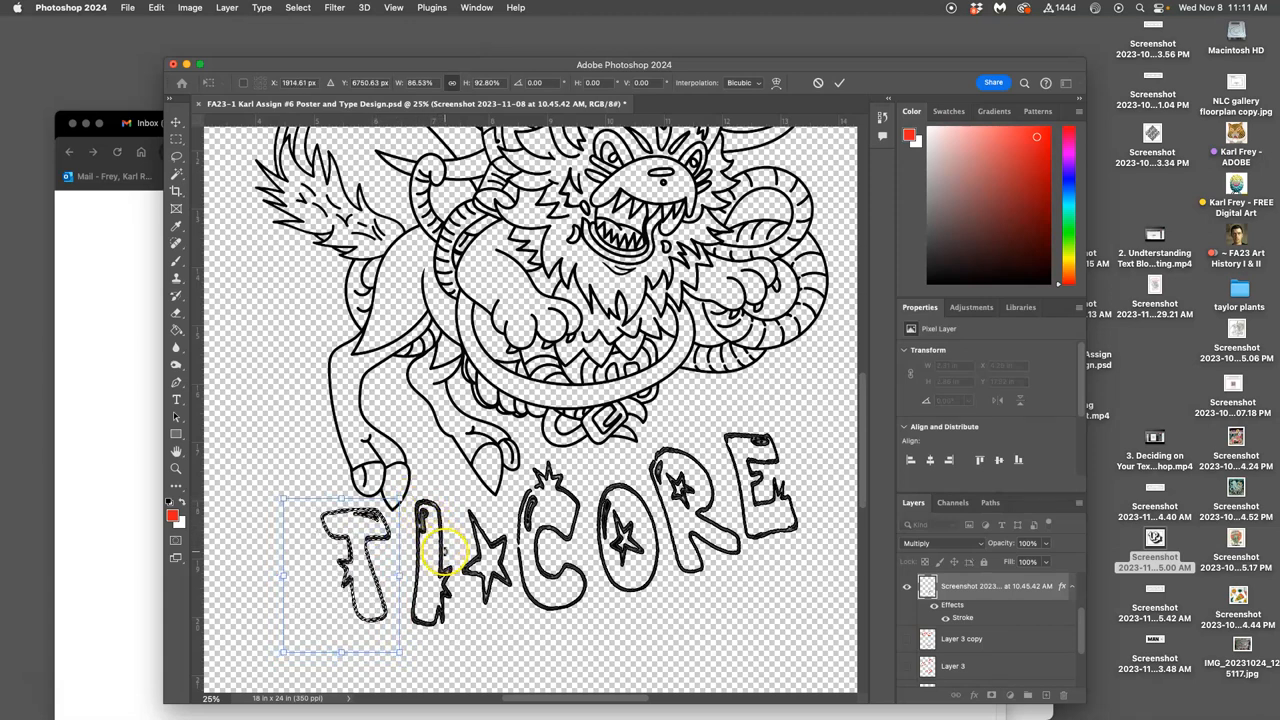
click(176, 156)
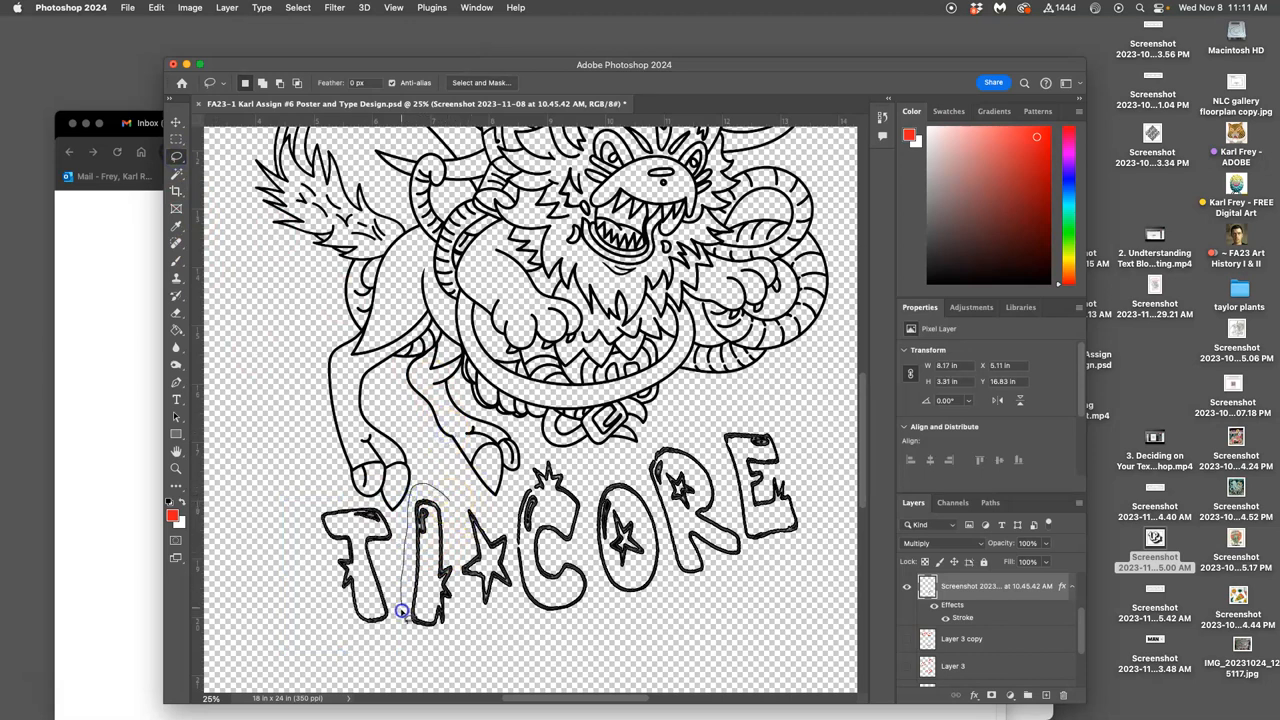
Step: Lasso the I, shrink it slightly with Free Transform and nudge it left and up
drag(454, 566, 455, 518)
key(super+t)
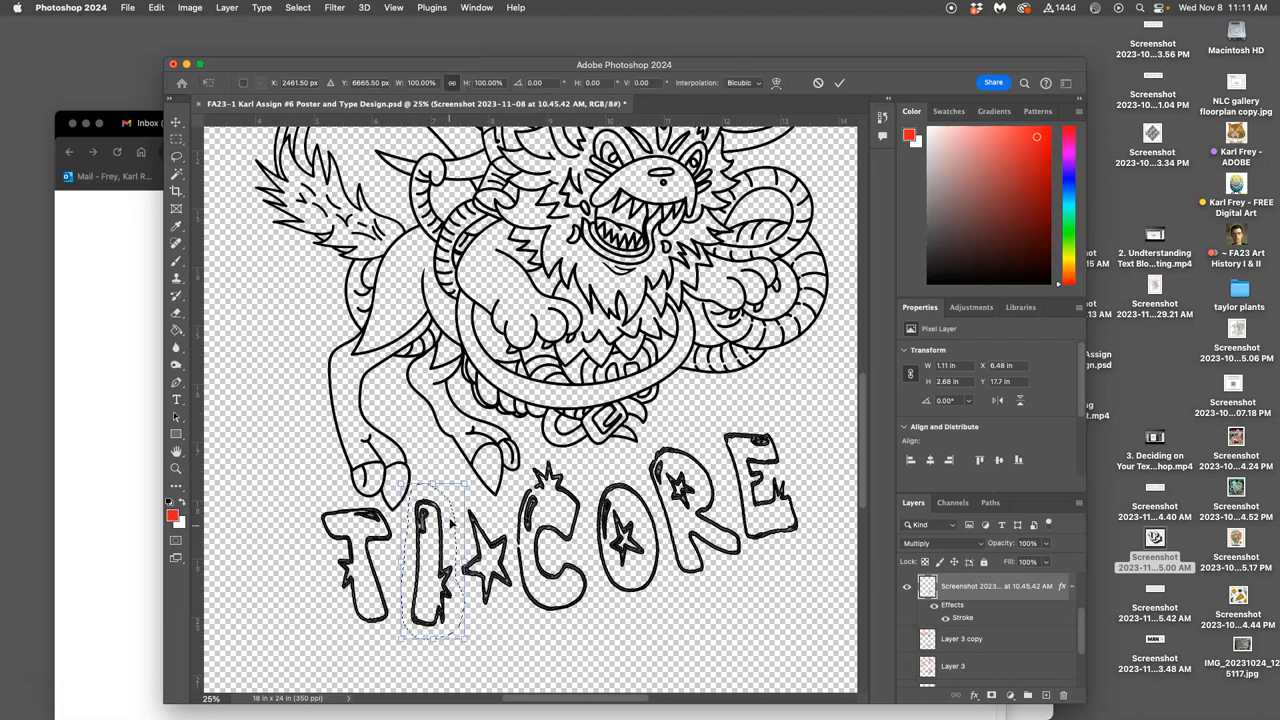
drag(464, 484, 435, 523)
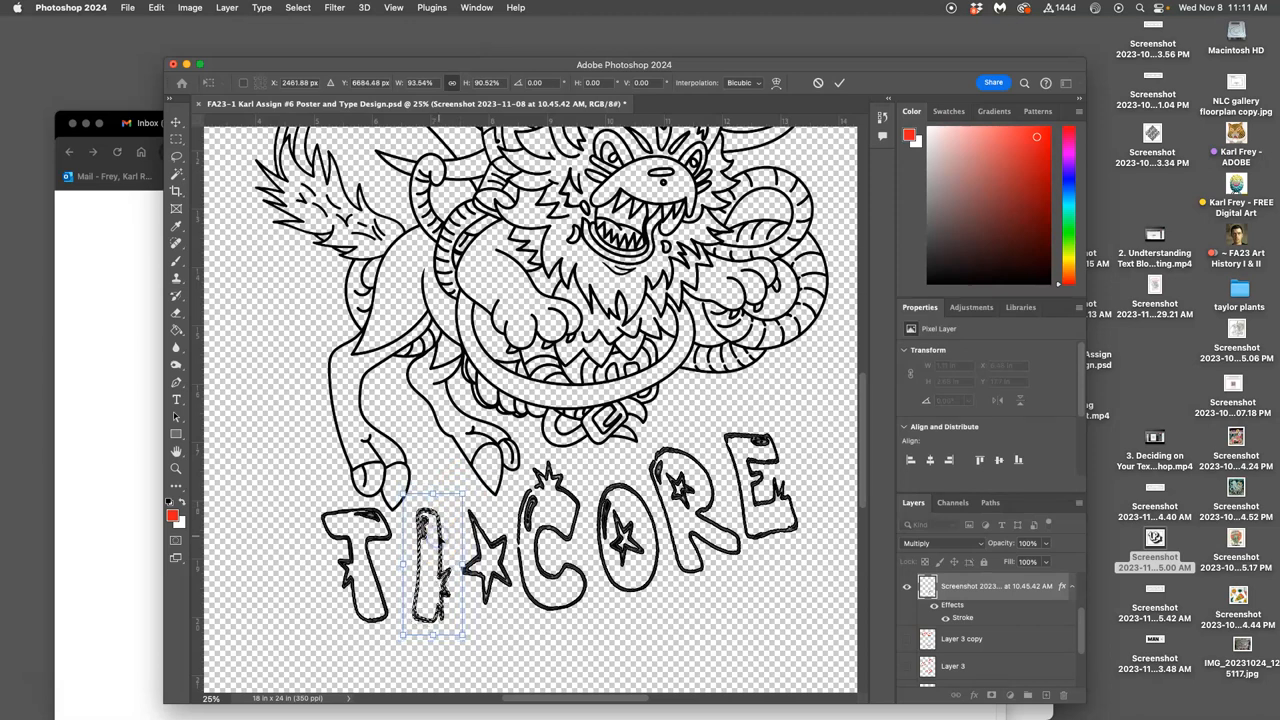
key(Return)
drag(436, 535, 434, 534)
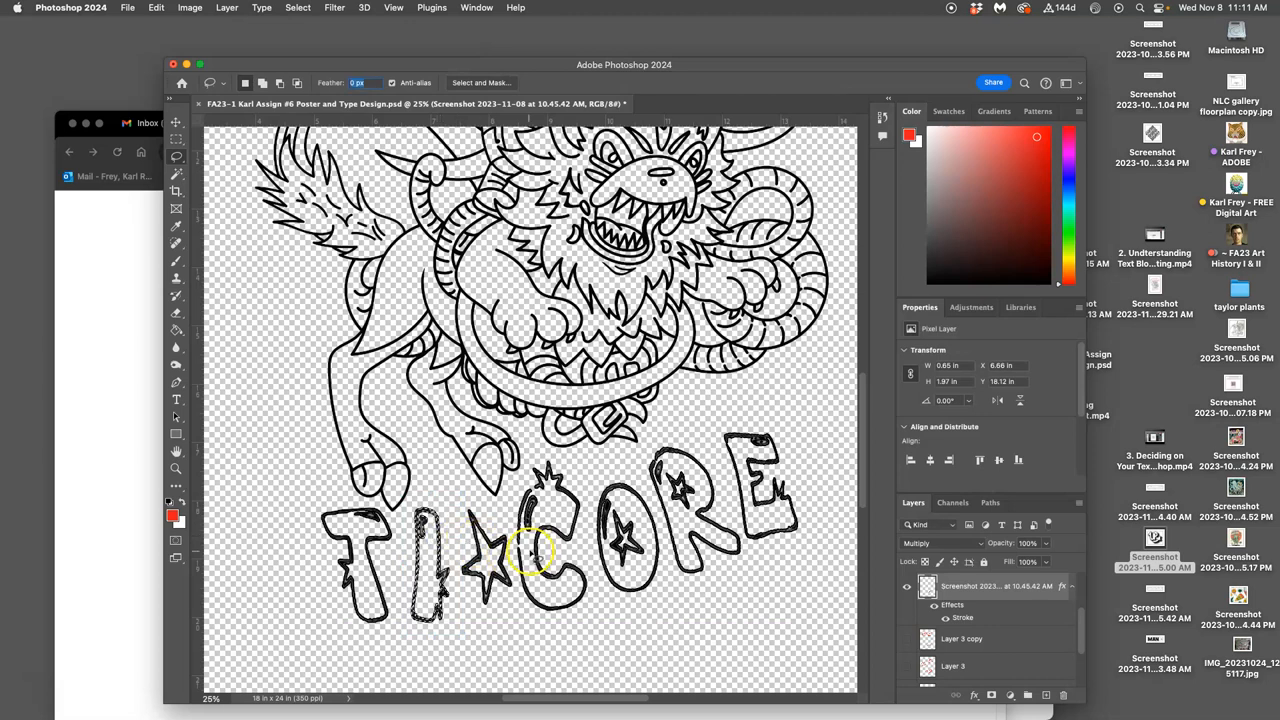
Step: Lasso the star between I and C and free-transform it shorter and narrower from the top
click(526, 547)
click(426, 450)
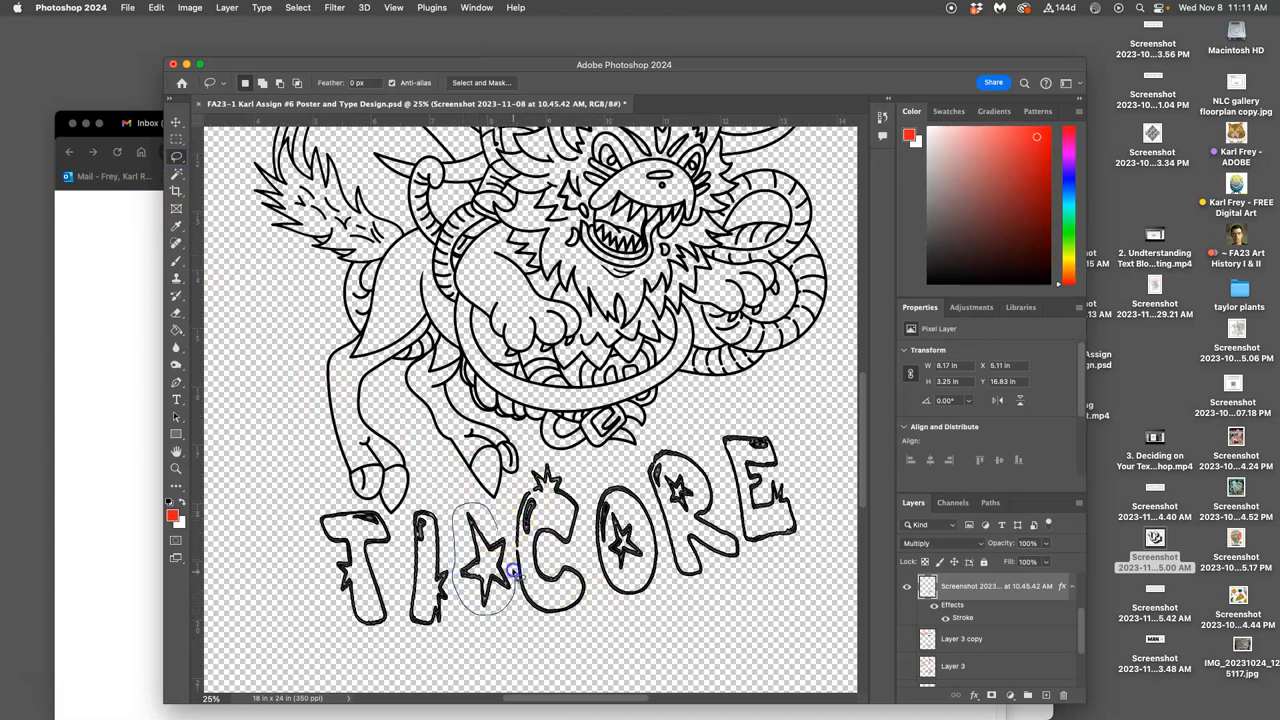
drag(509, 530, 505, 527)
key(super+t)
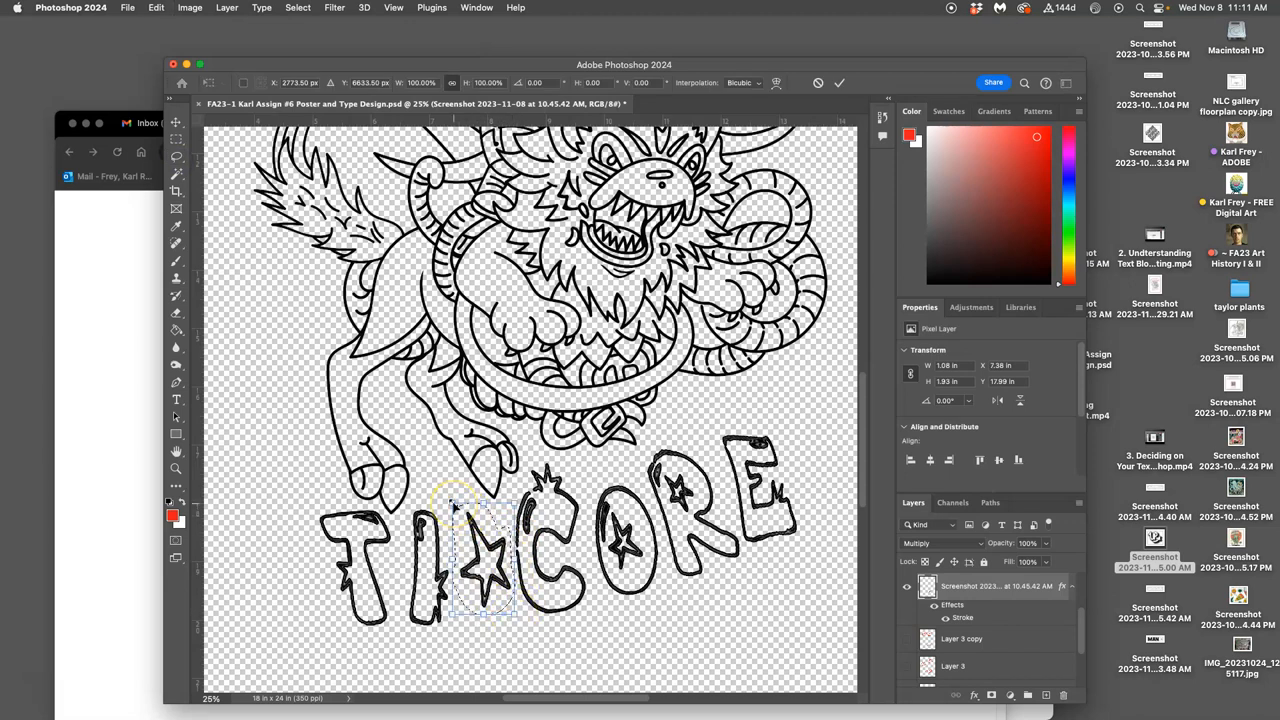
drag(454, 505, 473, 553)
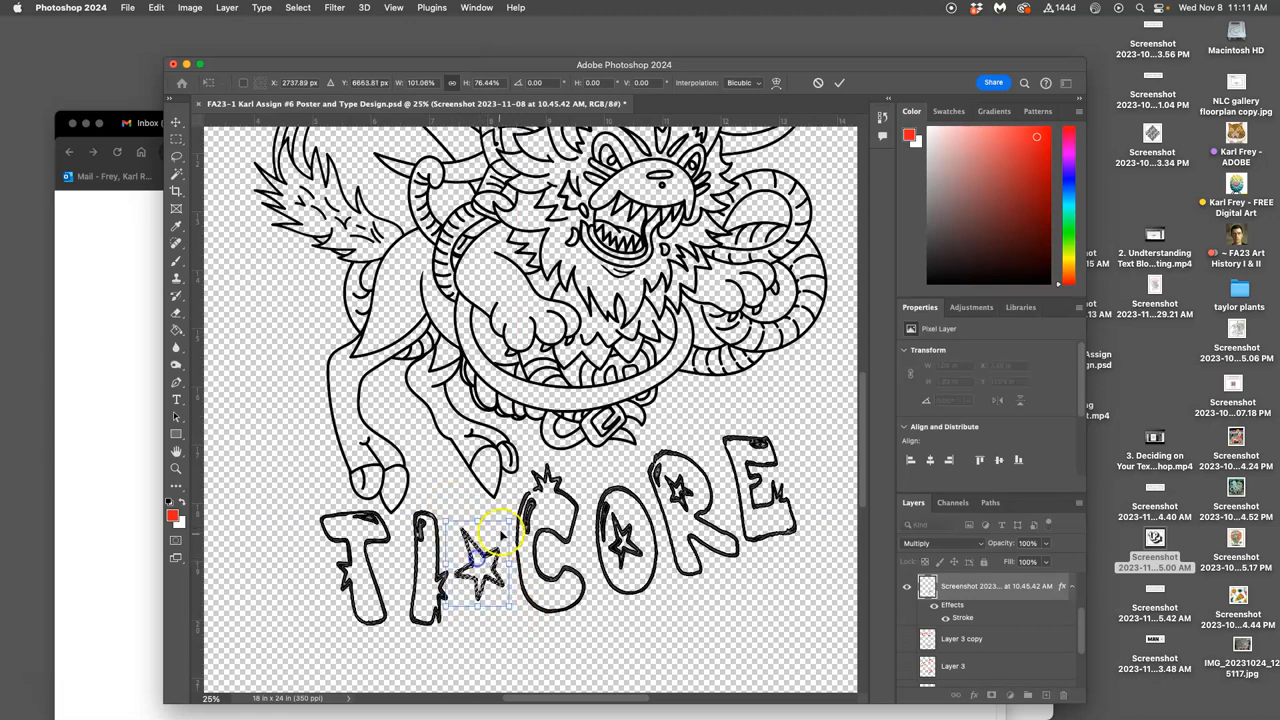
drag(513, 512, 521, 515)
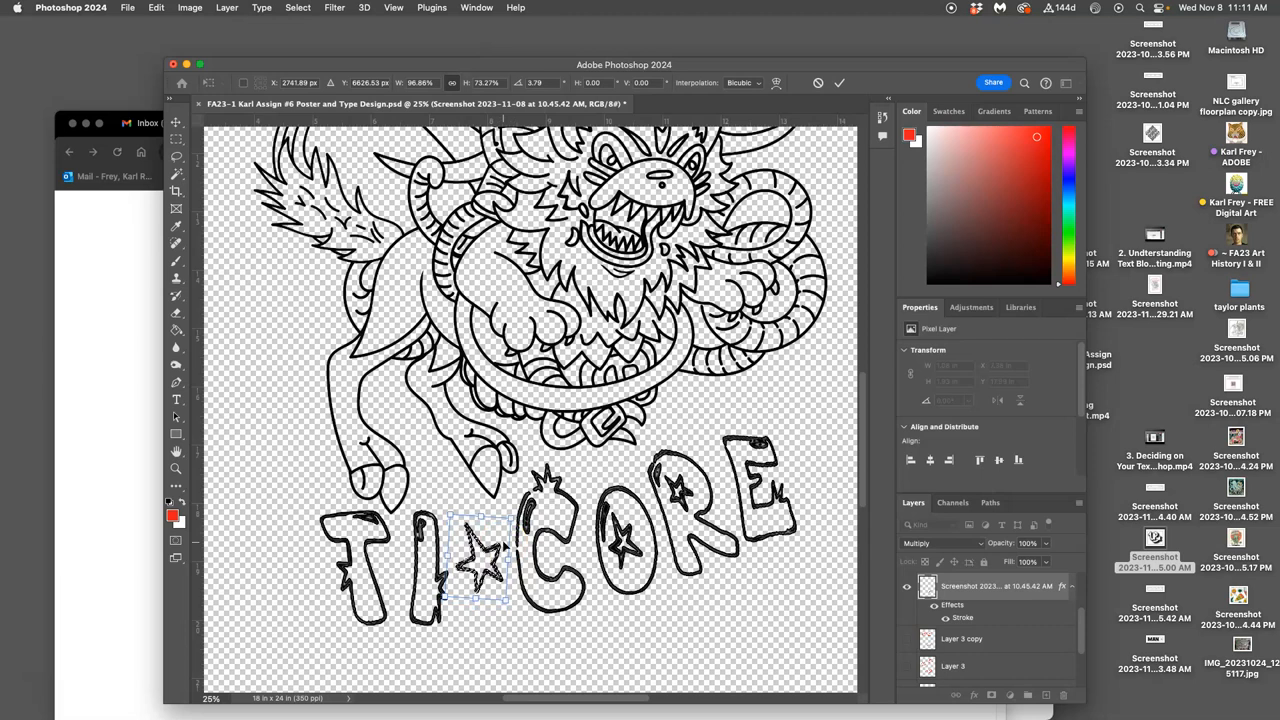
Step: Commit the star, then lasso the E and free-transform it smaller, narrower and slightly lower
key(Return)
click(605, 505)
scroll(680, 505, up, 1)
scroll(690, 508, up, 2)
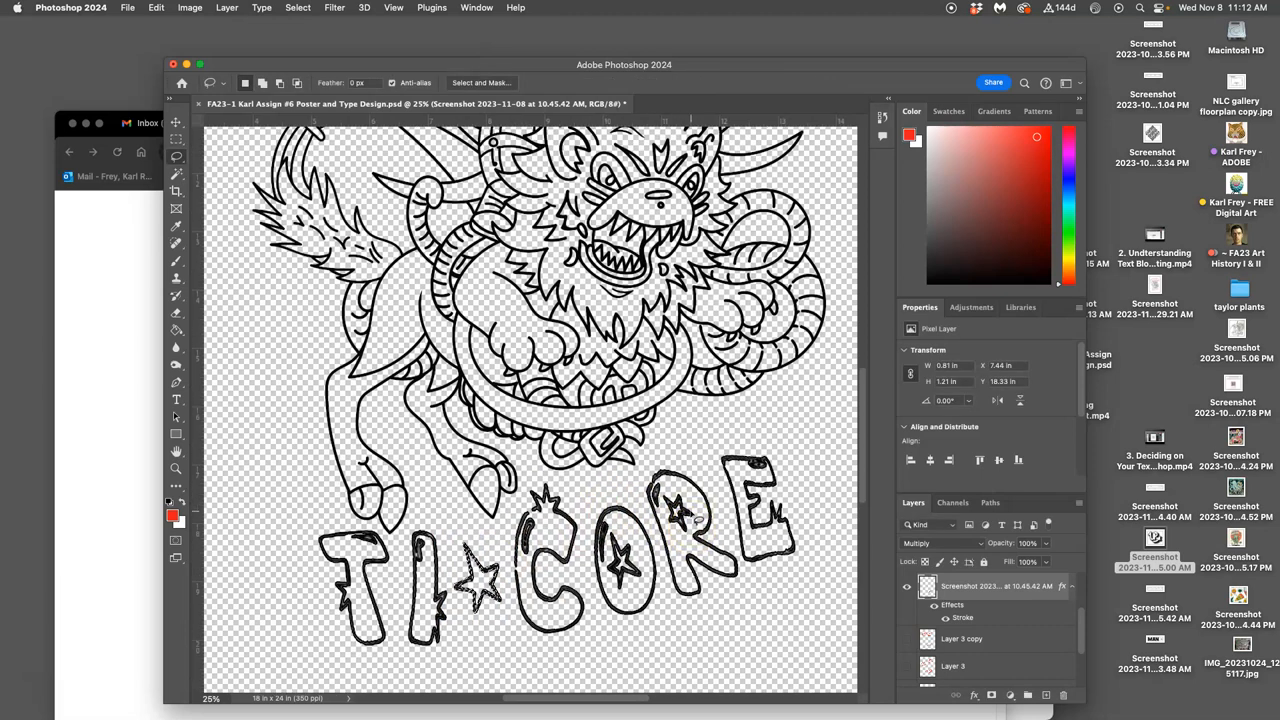
scroll(705, 515, right, 2)
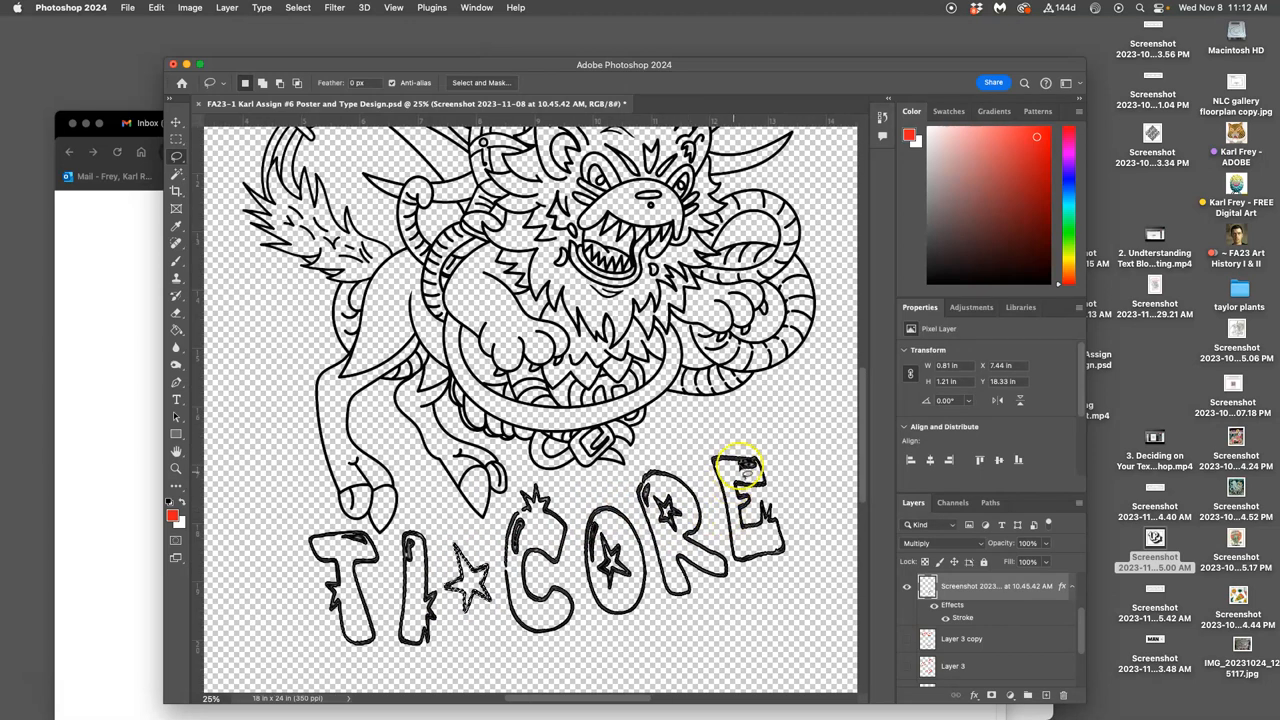
drag(757, 455, 705, 505)
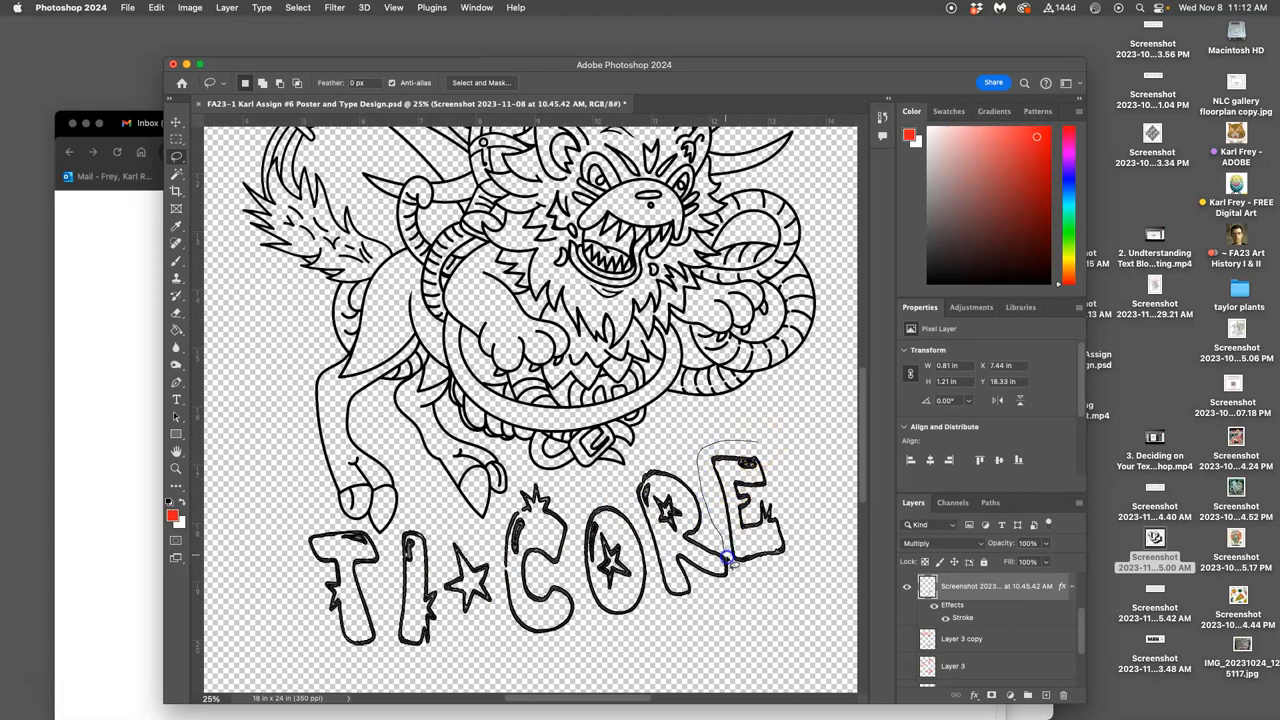
drag(796, 495, 775, 456)
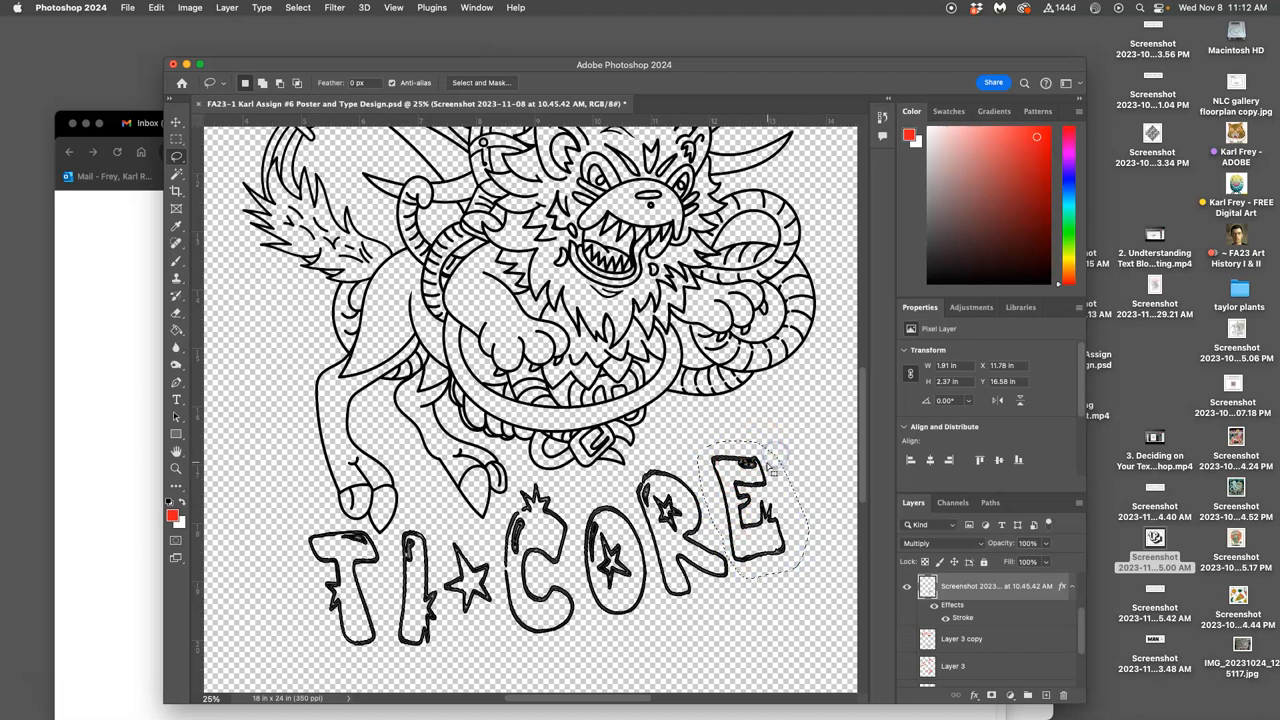
key(super+t)
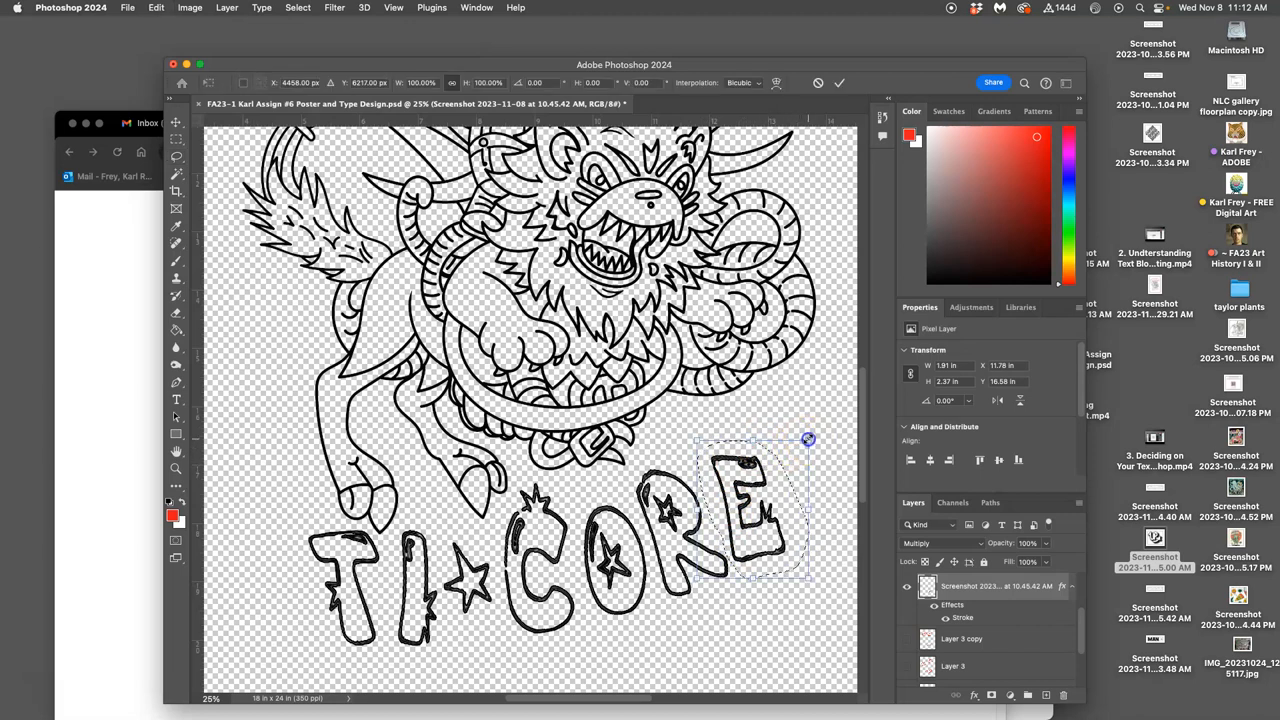
drag(806, 439, 750, 476)
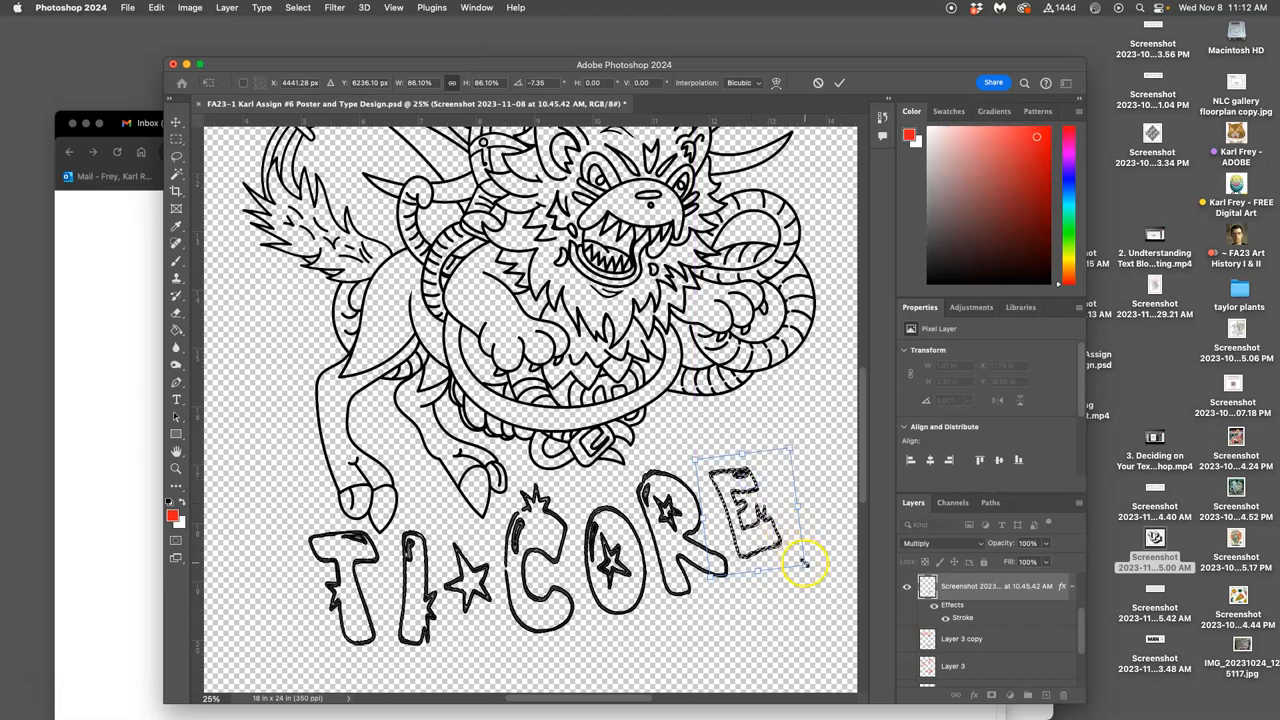
drag(804, 564, 803, 574)
drag(737, 505, 737, 505)
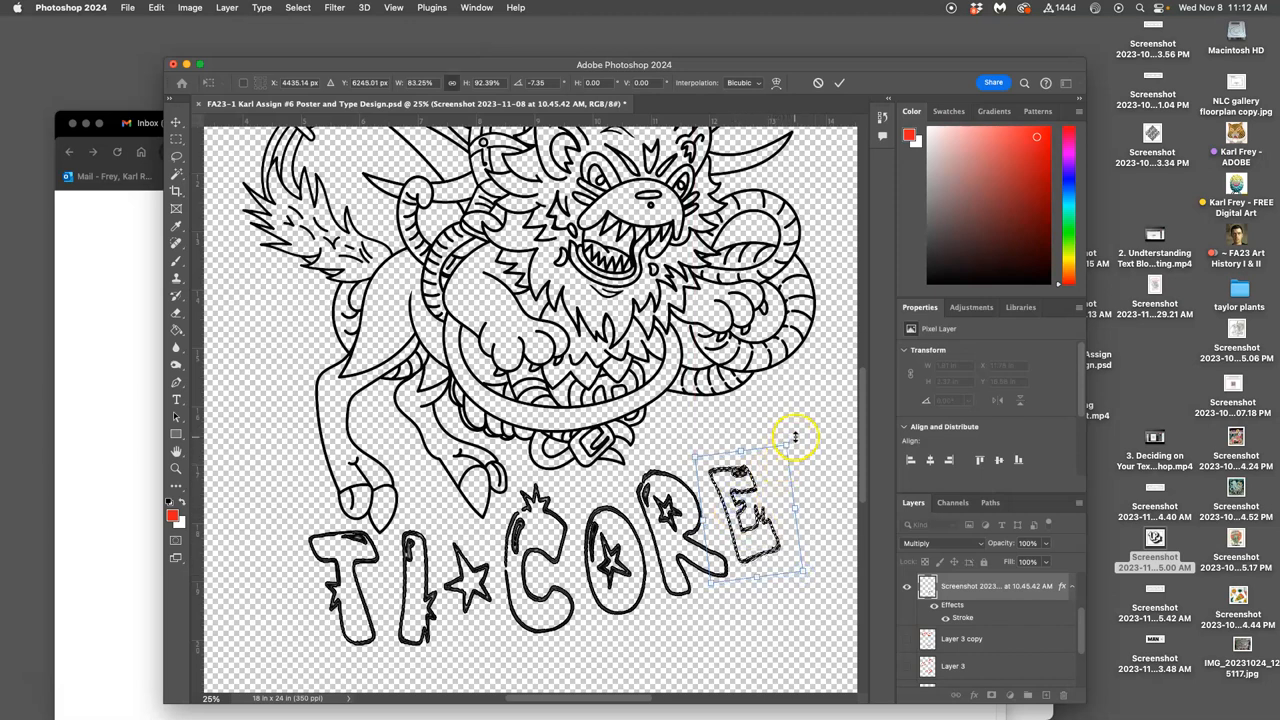
Step: Switch the E's transform to Warp, bend it into a neater shape and commit
drag(799, 440, 795, 437)
right_click(755, 478)
click(761, 489)
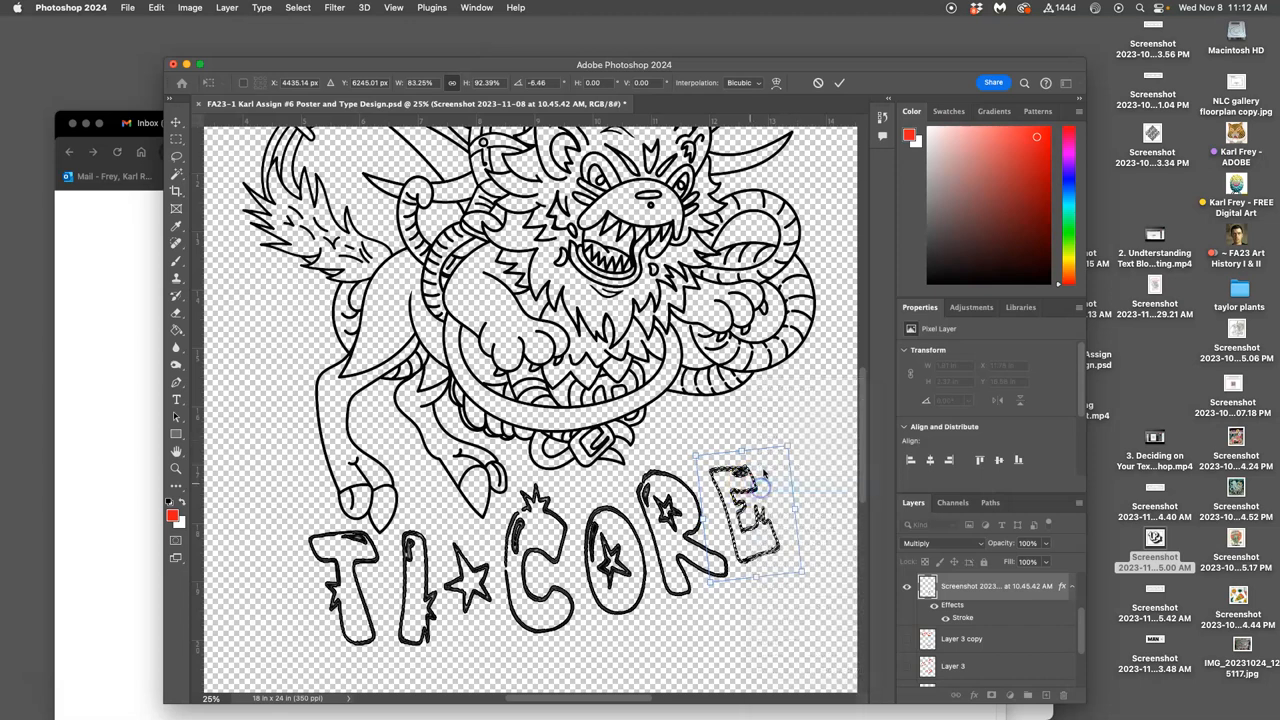
drag(761, 489, 763, 492)
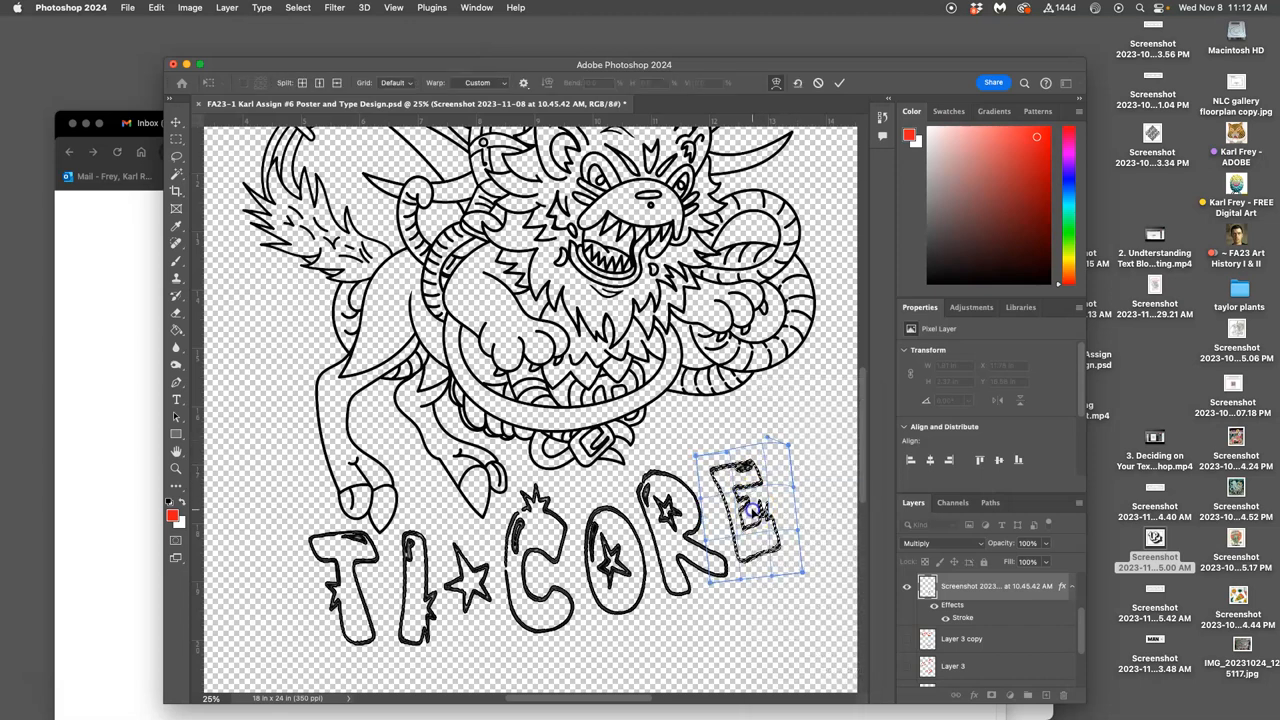
drag(757, 508, 750, 518)
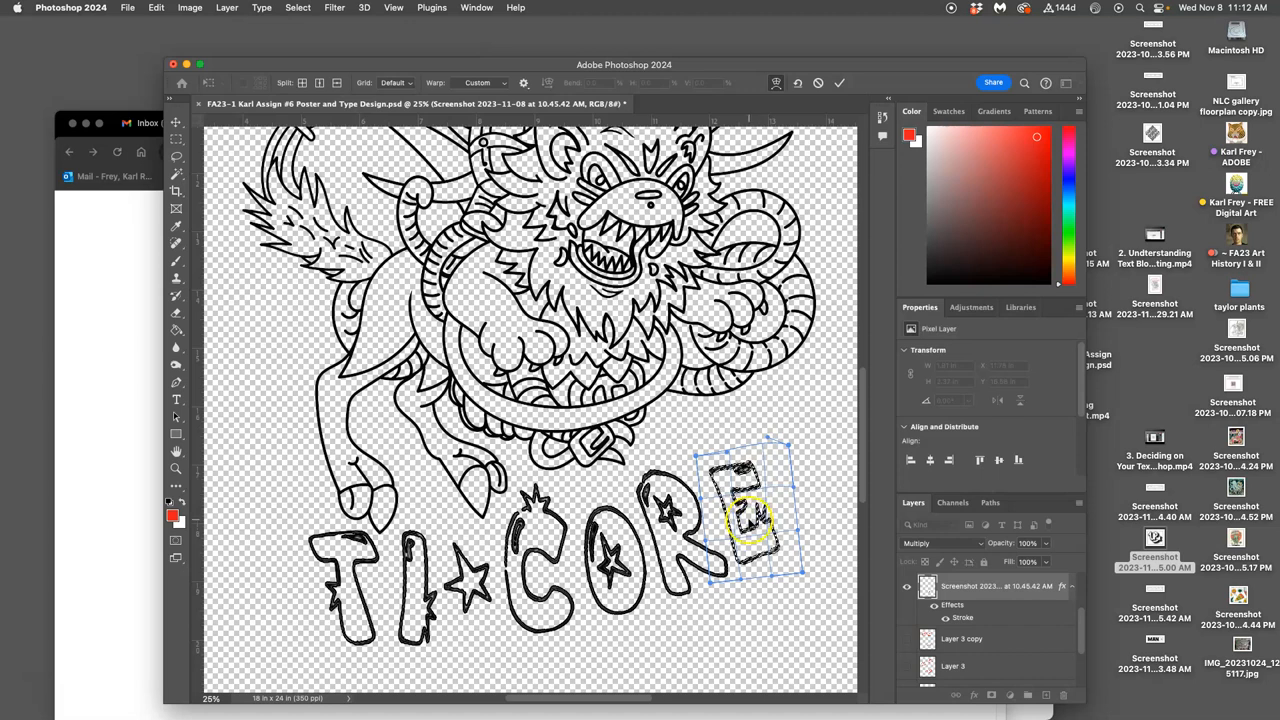
key(Return)
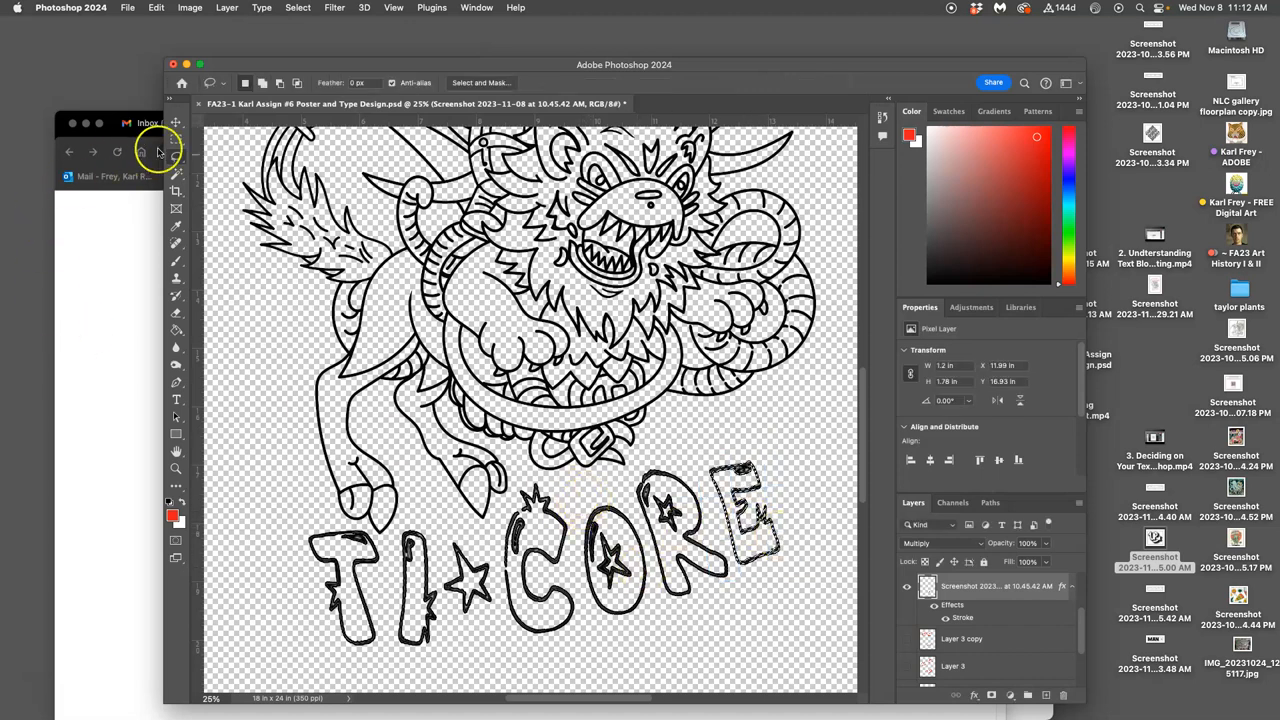
Step: Lasso the O and stretch it wider on both sides with Free Transform
click(600, 514)
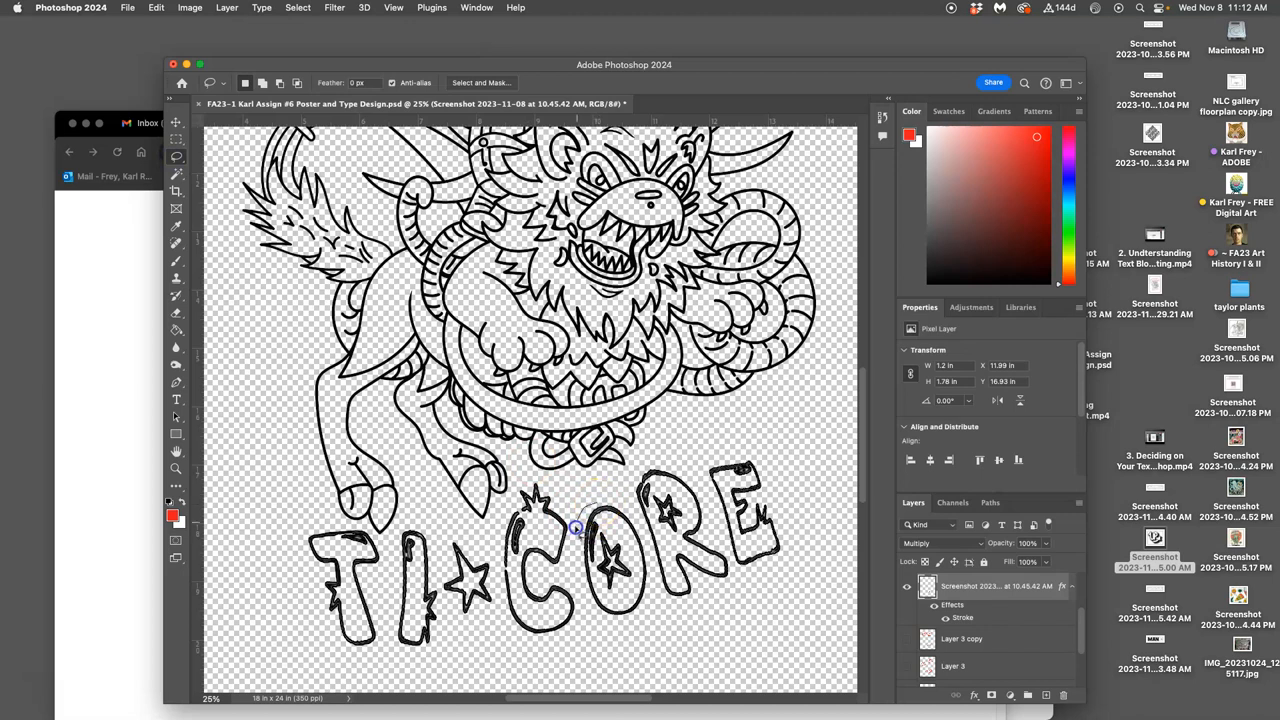
drag(576, 528, 650, 578)
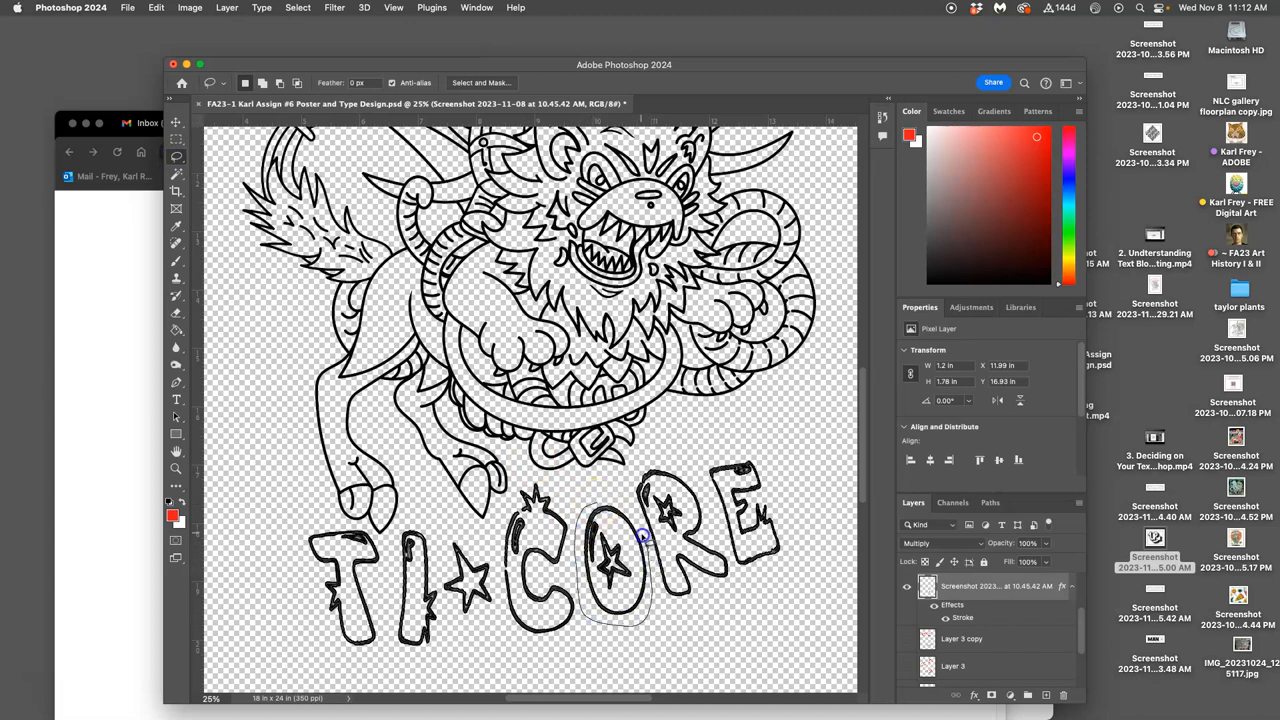
drag(614, 497, 616, 500)
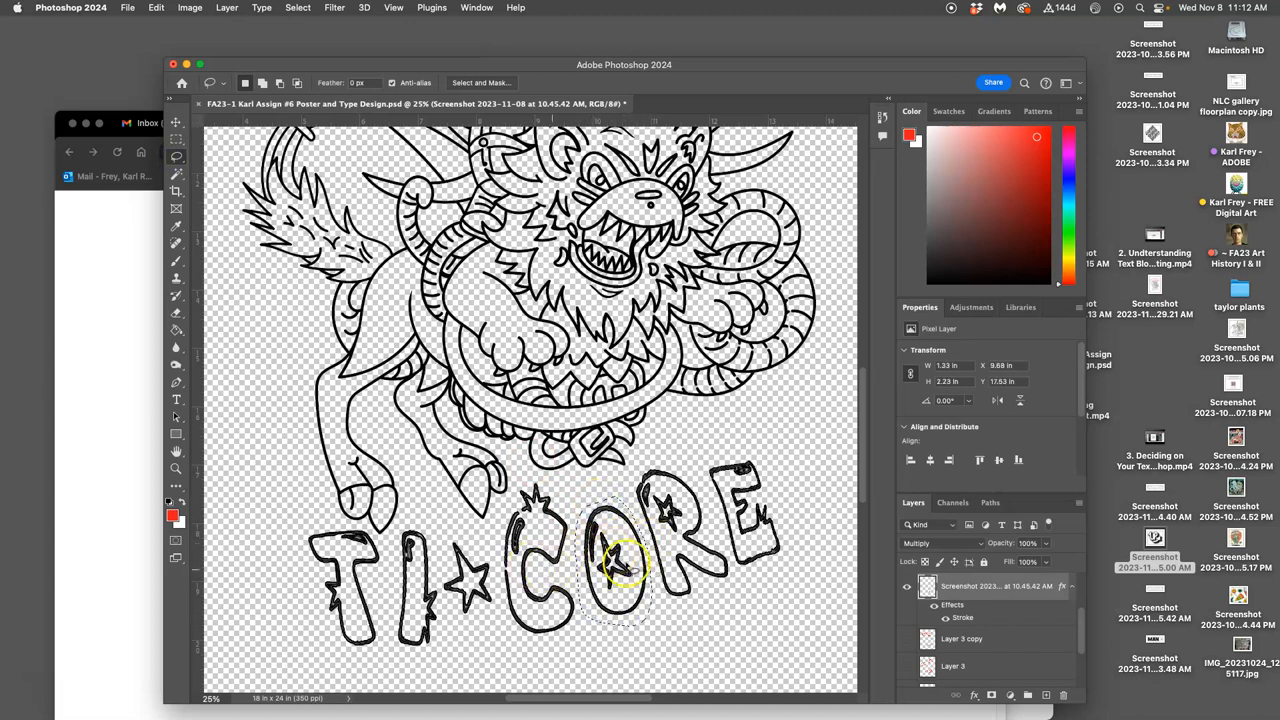
key(ctrl+t)
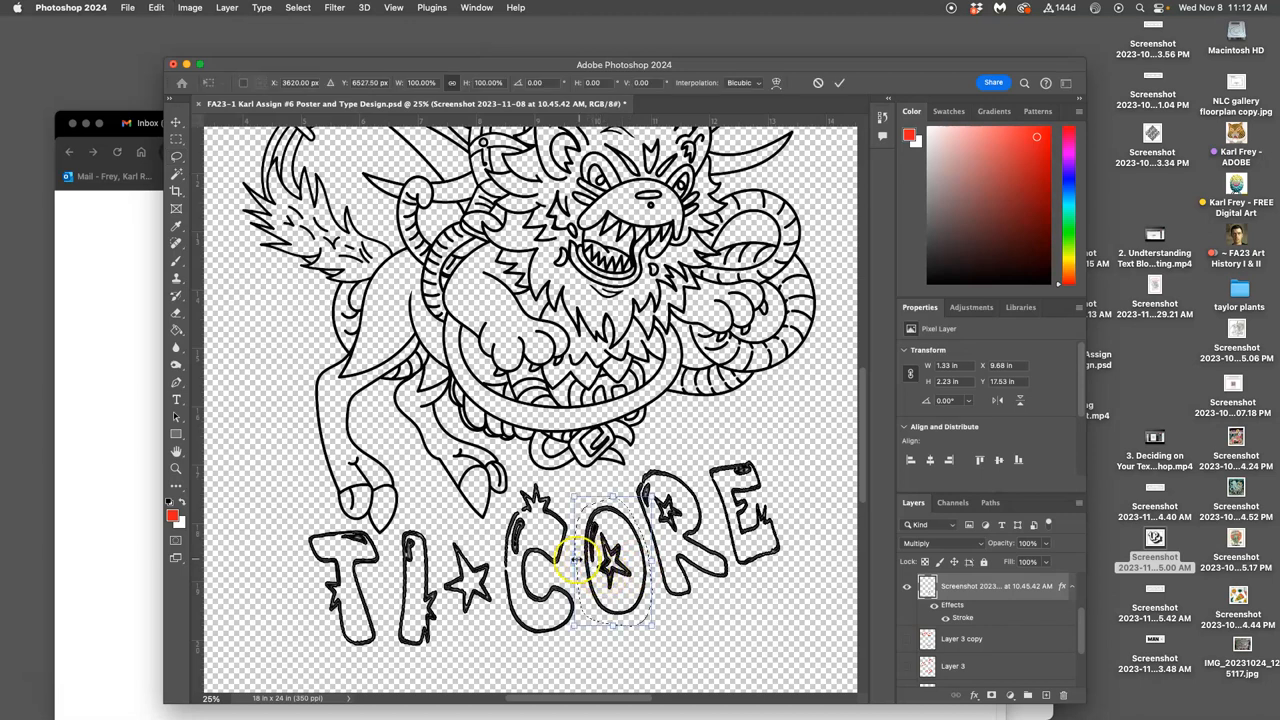
drag(576, 561, 566, 561)
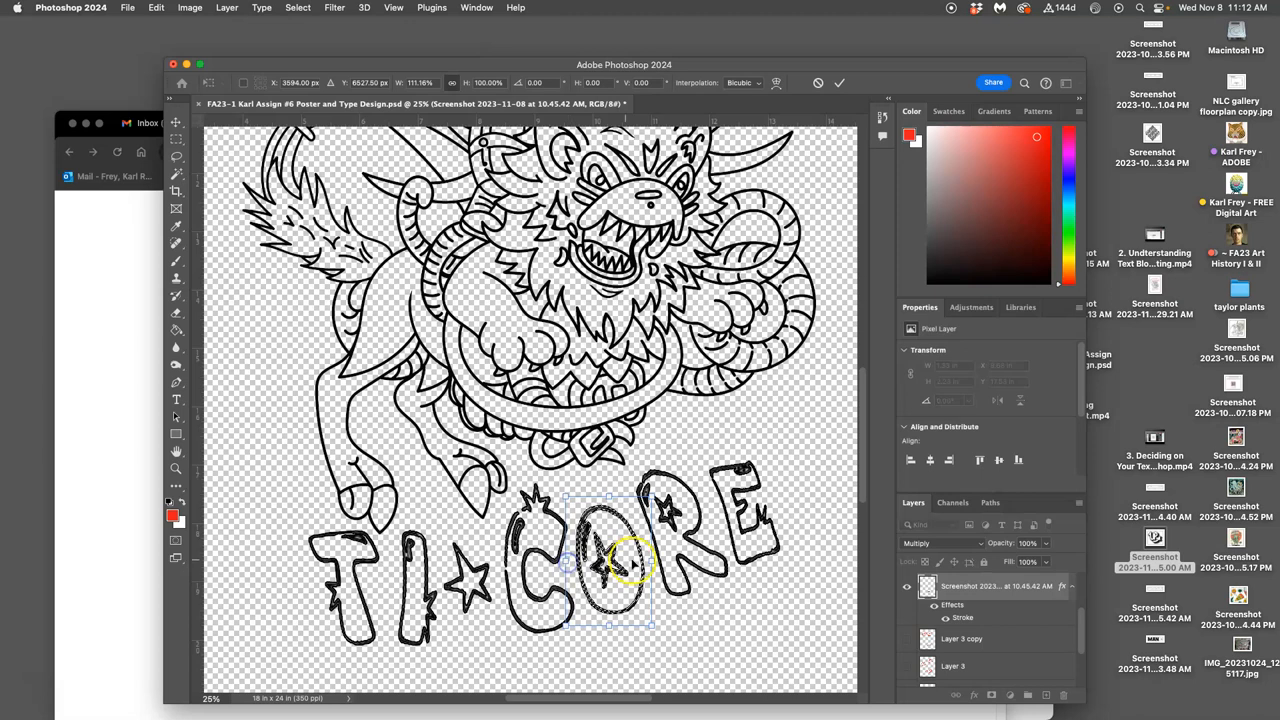
drag(649, 561, 659, 560)
key(Return)
key(l)
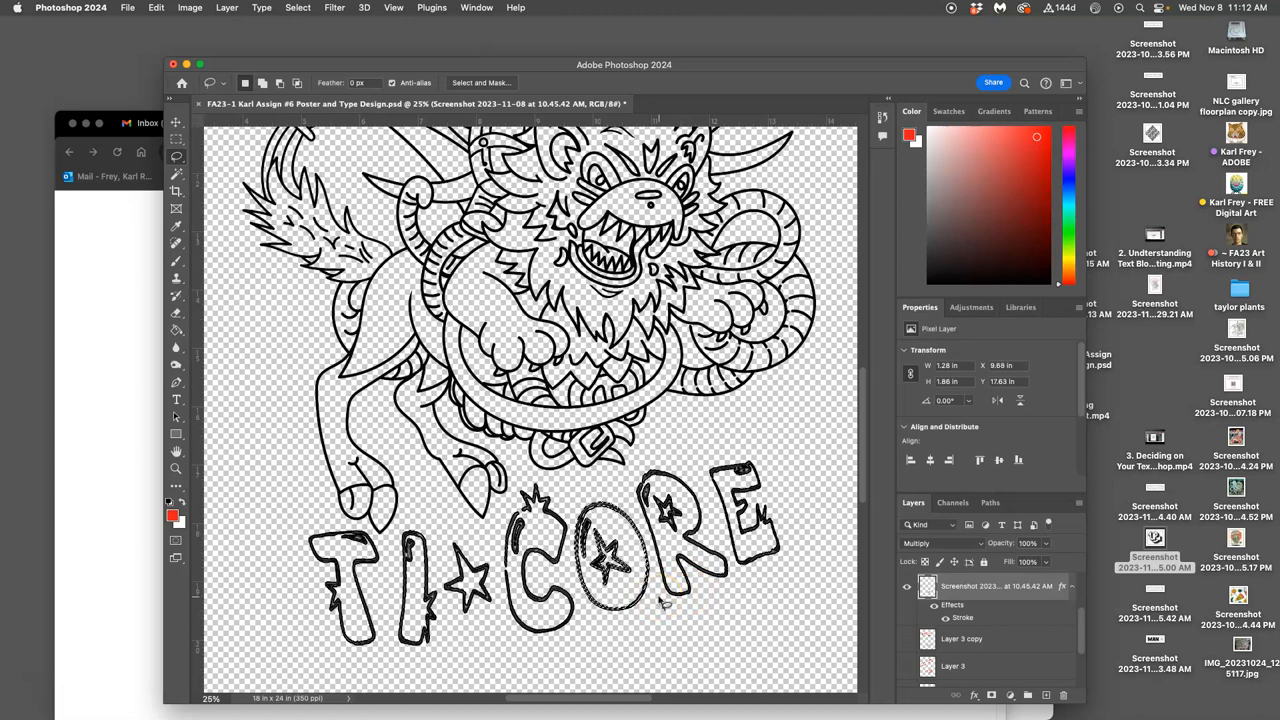
Step: Lasso the T of TI*CORE and put its Free Transform into Warp mode
click(462, 578)
scroll(363, 591, left, 2)
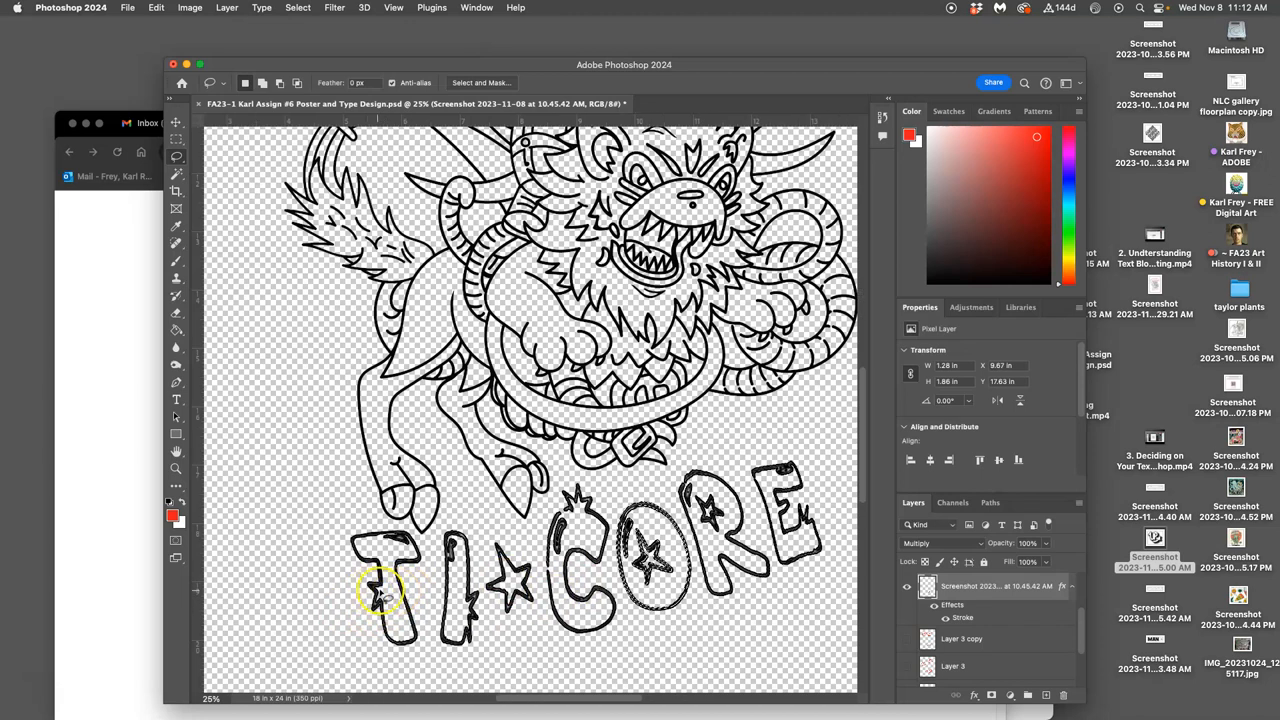
mouse_move(380, 592)
mouse_down()
mouse_move(342, 533)
mouse_move(427, 549)
mouse_move(391, 520)
mouse_up()
key(super+t)
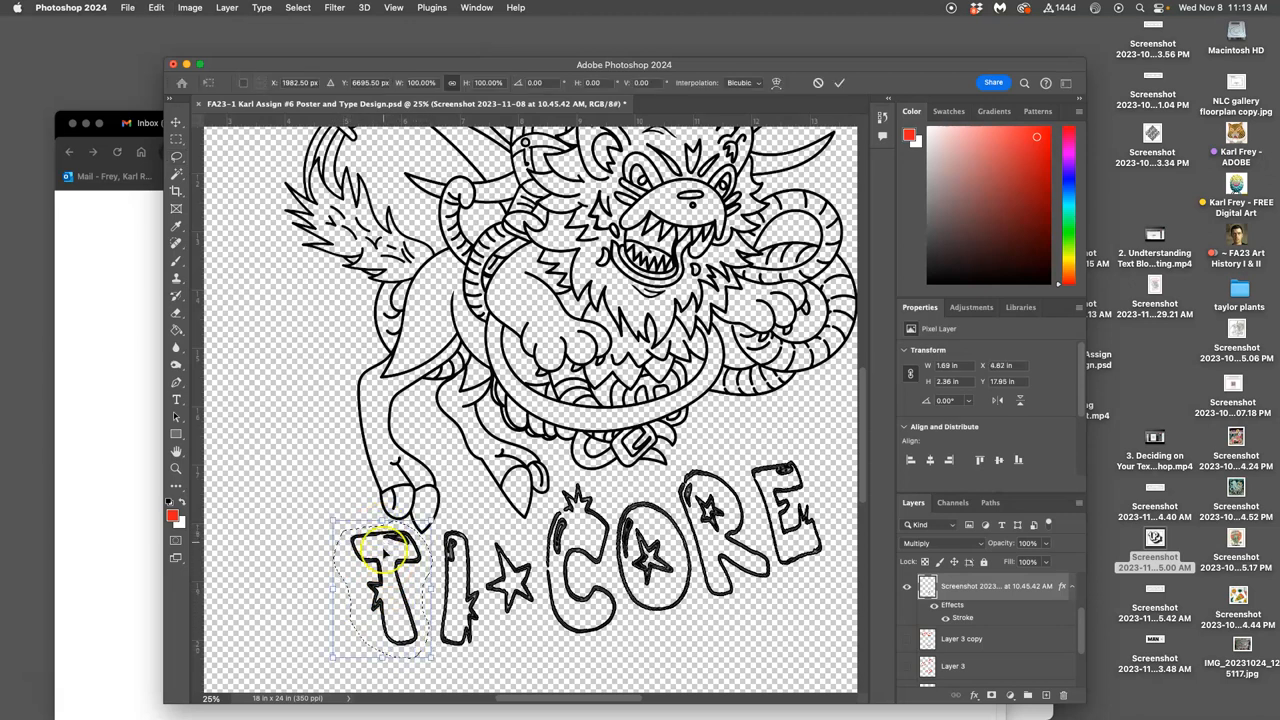
right_click(398, 551)
click(420, 487)
Step: Warp the T to square its crossbar and straighten its stem, commit and deselect
drag(430, 527, 455, 521)
mouse_move(352, 552)
mouse_down()
mouse_move(341, 548)
mouse_move(376, 604)
mouse_up()
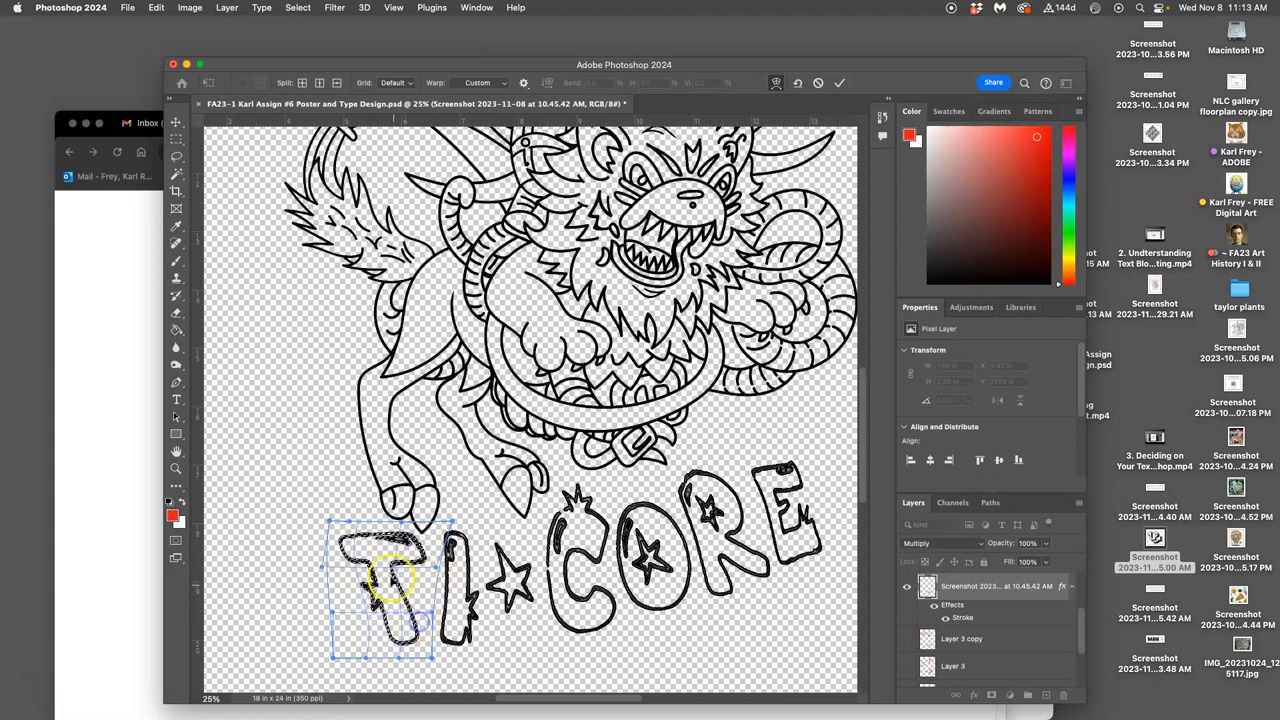
mouse_move(418, 622)
mouse_down()
mouse_move(380, 575)
mouse_move(395, 540)
mouse_up()
key(Return)
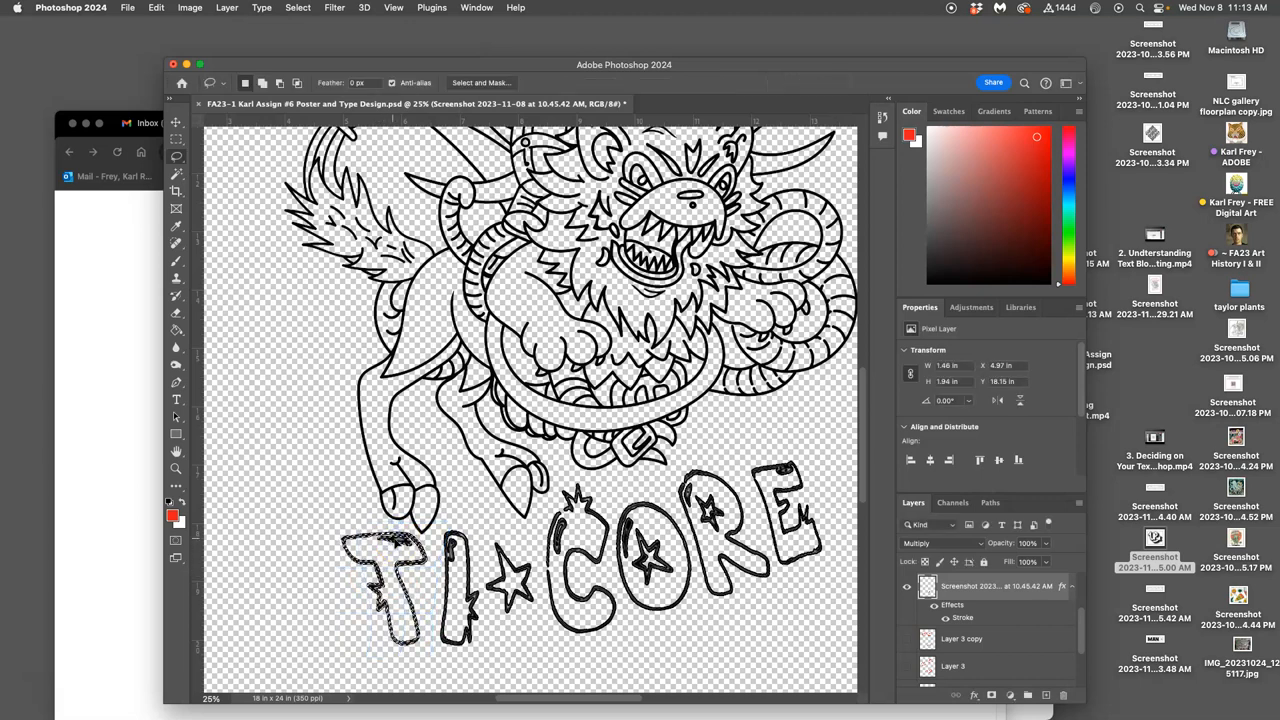
key(super+d)
scroll(572, 578, up, 1)
scroll(572, 580, up, 5)
scroll(572, 578, up, 8)
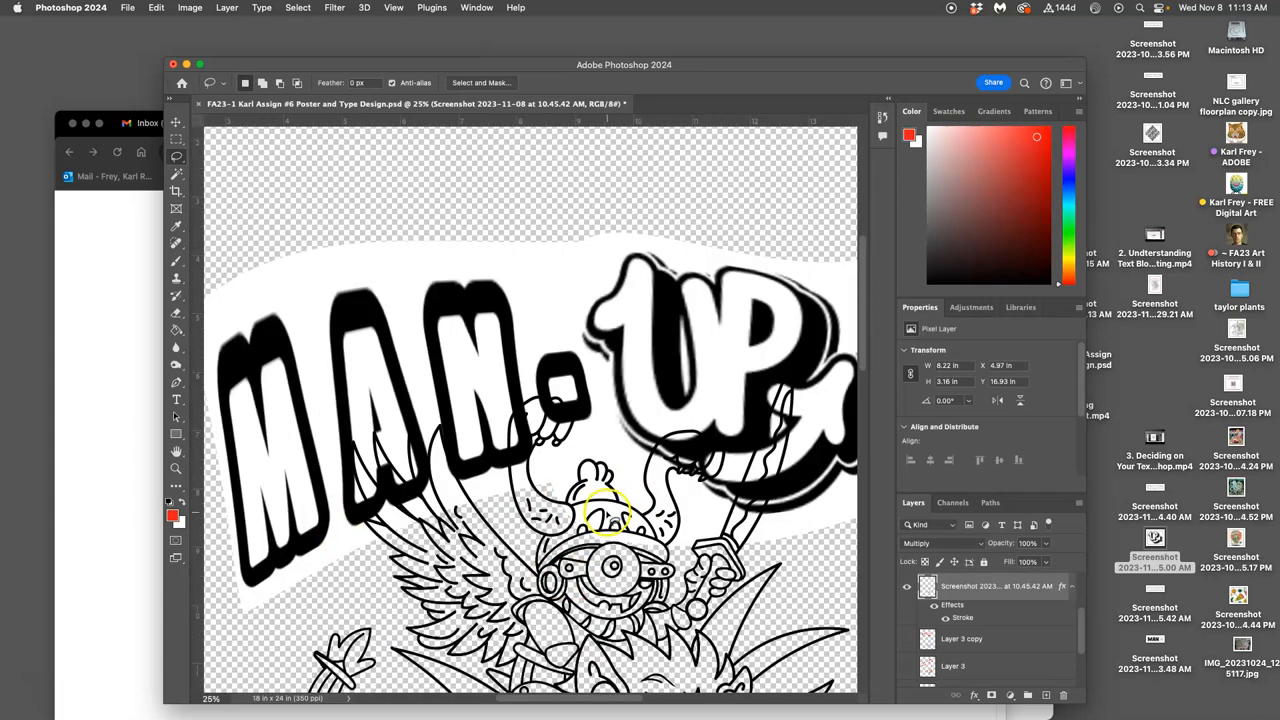
Step: Zoom out to show the full poster from MAN-UP down to TI*CORE
key(super+minus)
key(super+minus)
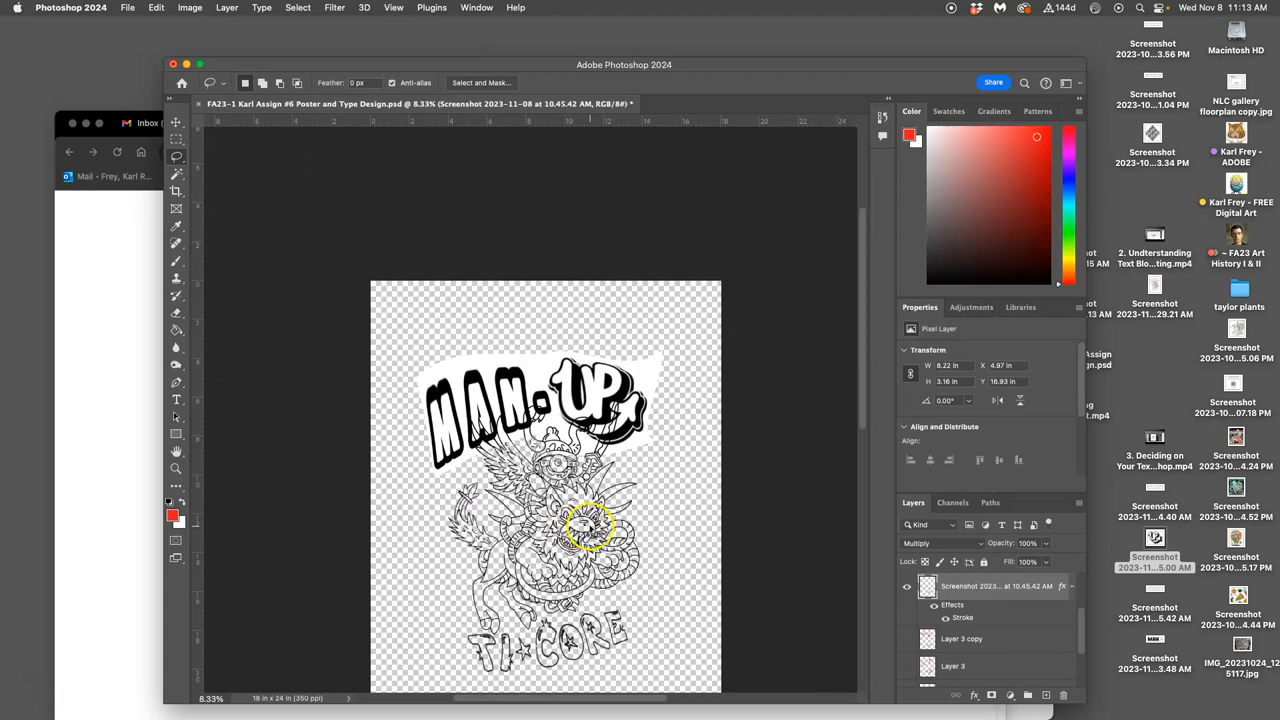
scroll(587, 527, down, 2)
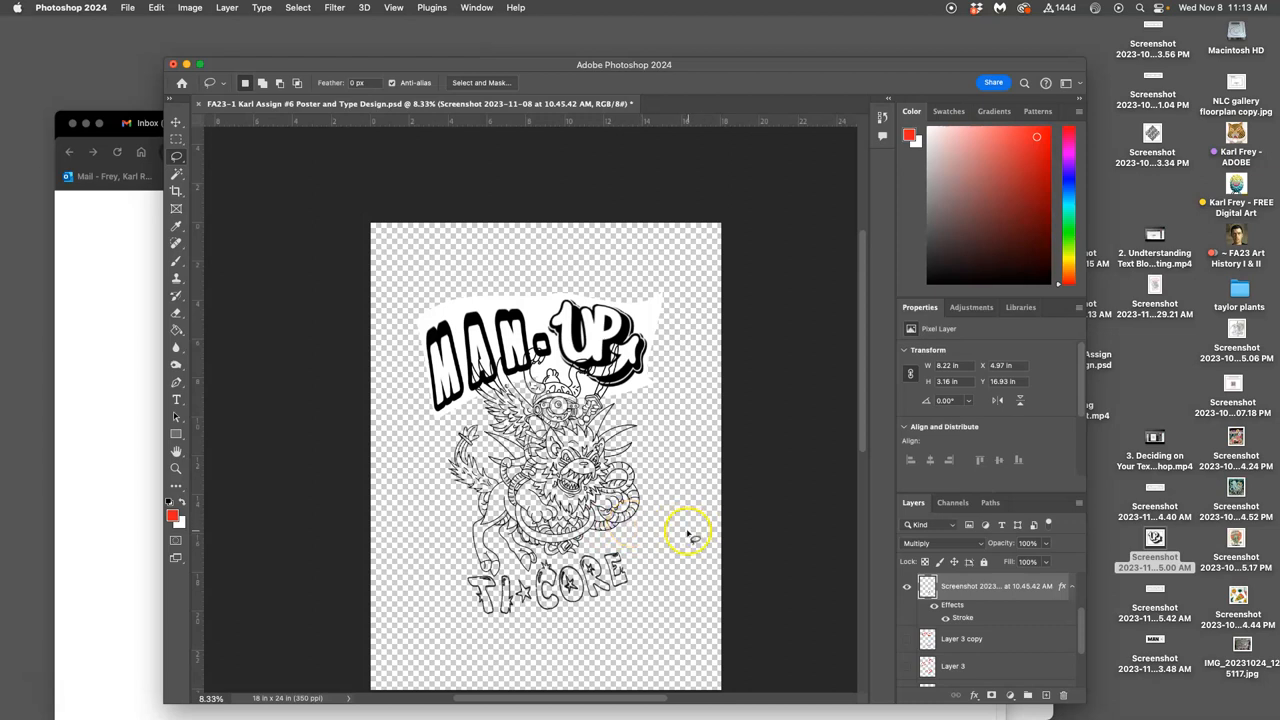
scroll(971, 630, down, 3)
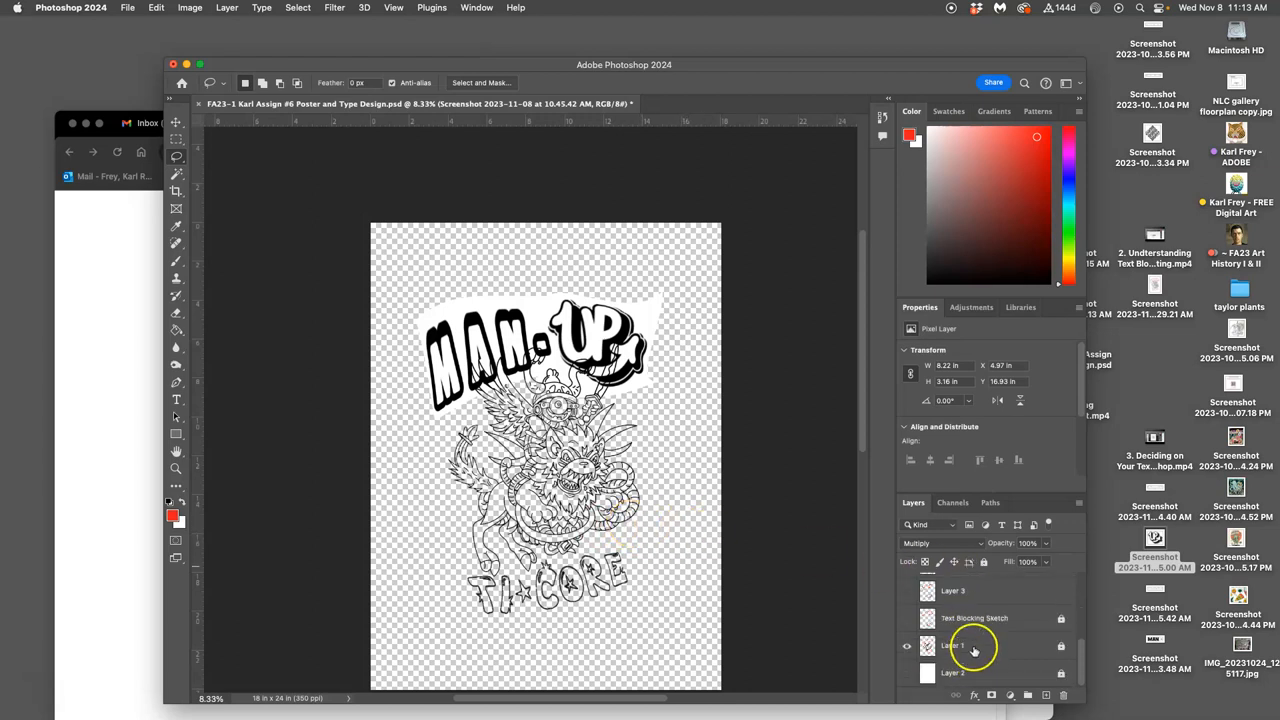
Step: Show the white background, hide the dragon drawing layer and zoom in on the lettering
click(907, 673)
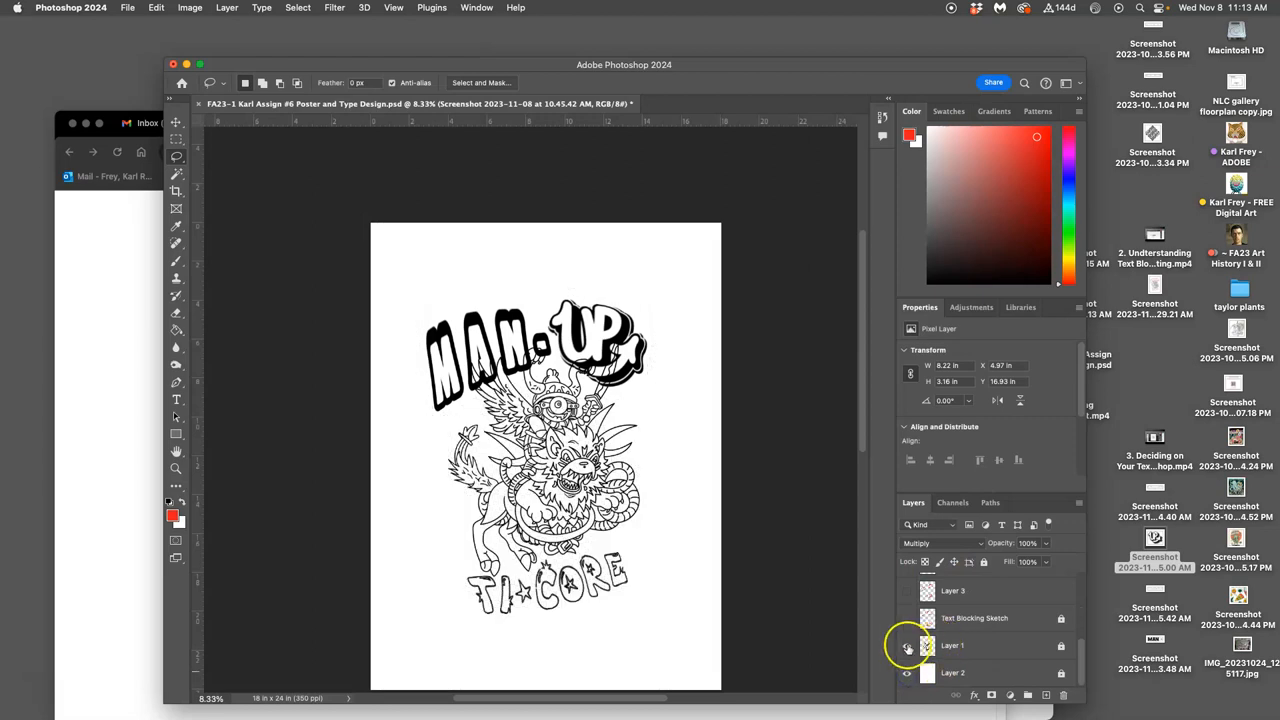
click(907, 646)
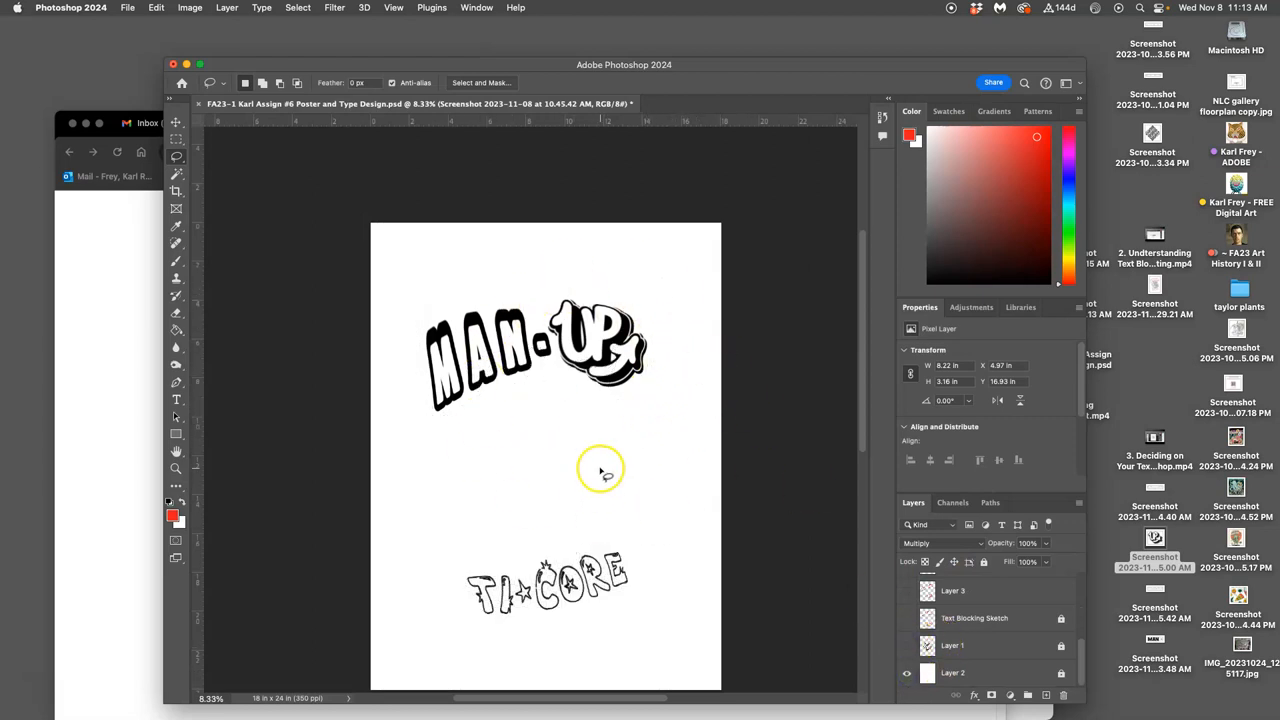
key(super+plus)
scroll(606, 414, up, 2)
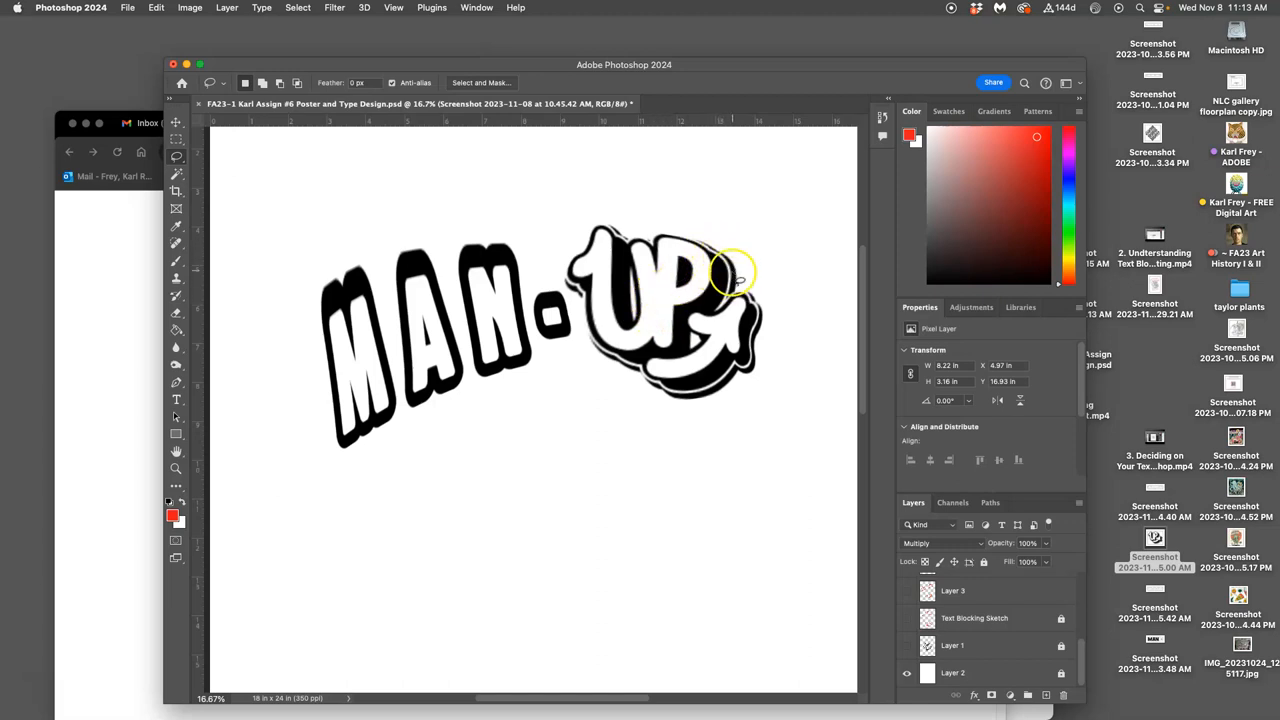
click(176, 123)
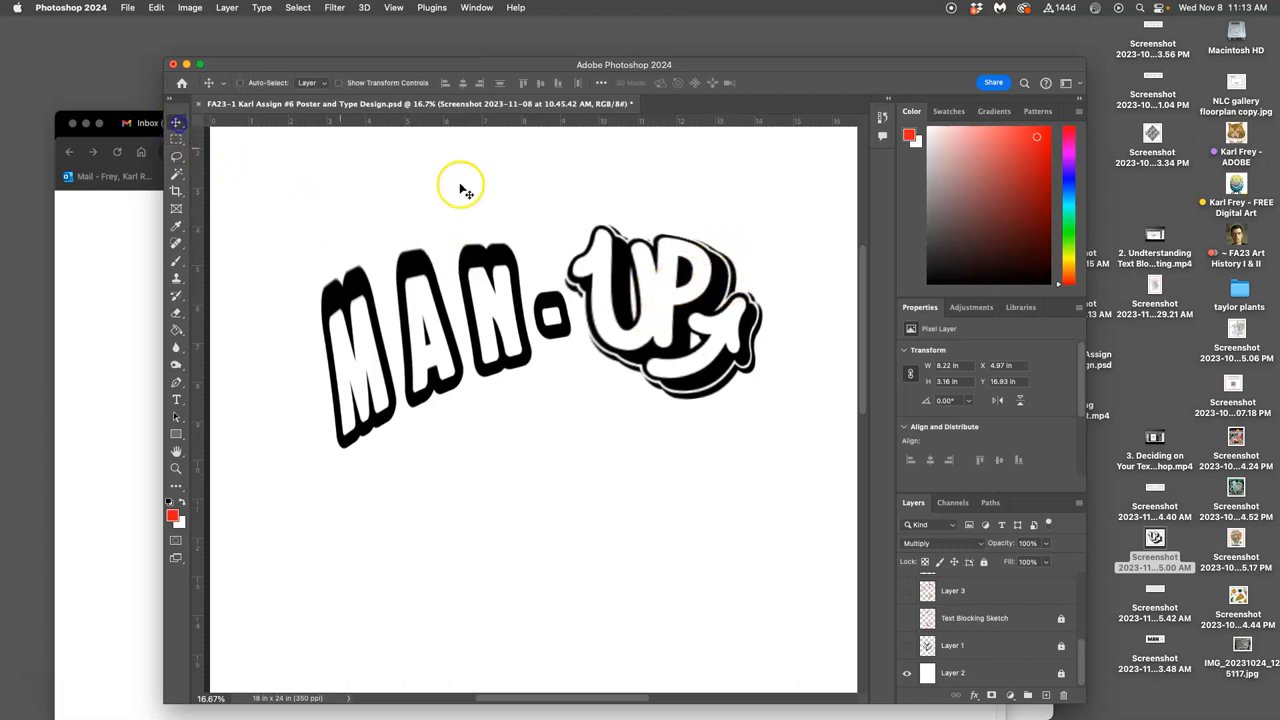
scroll(985, 610, up, 5)
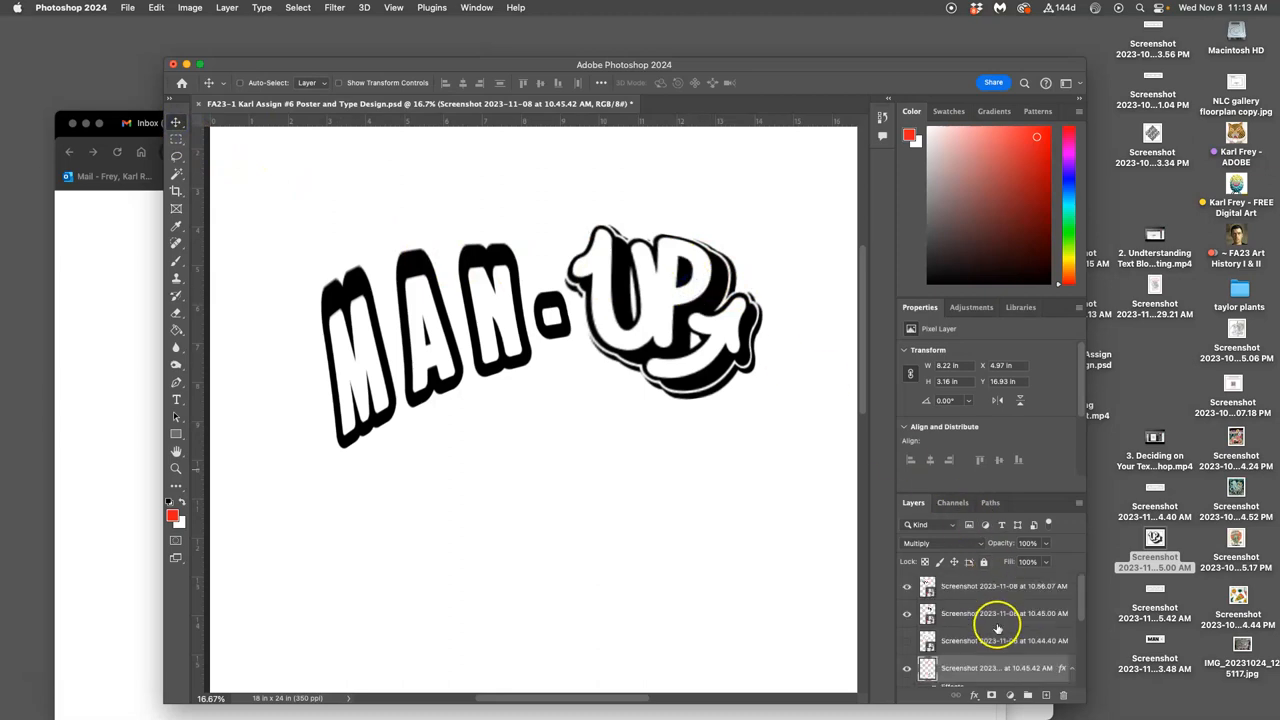
Step: Rasterize the layer holding the UP lettering into plain pixels
click(907, 613)
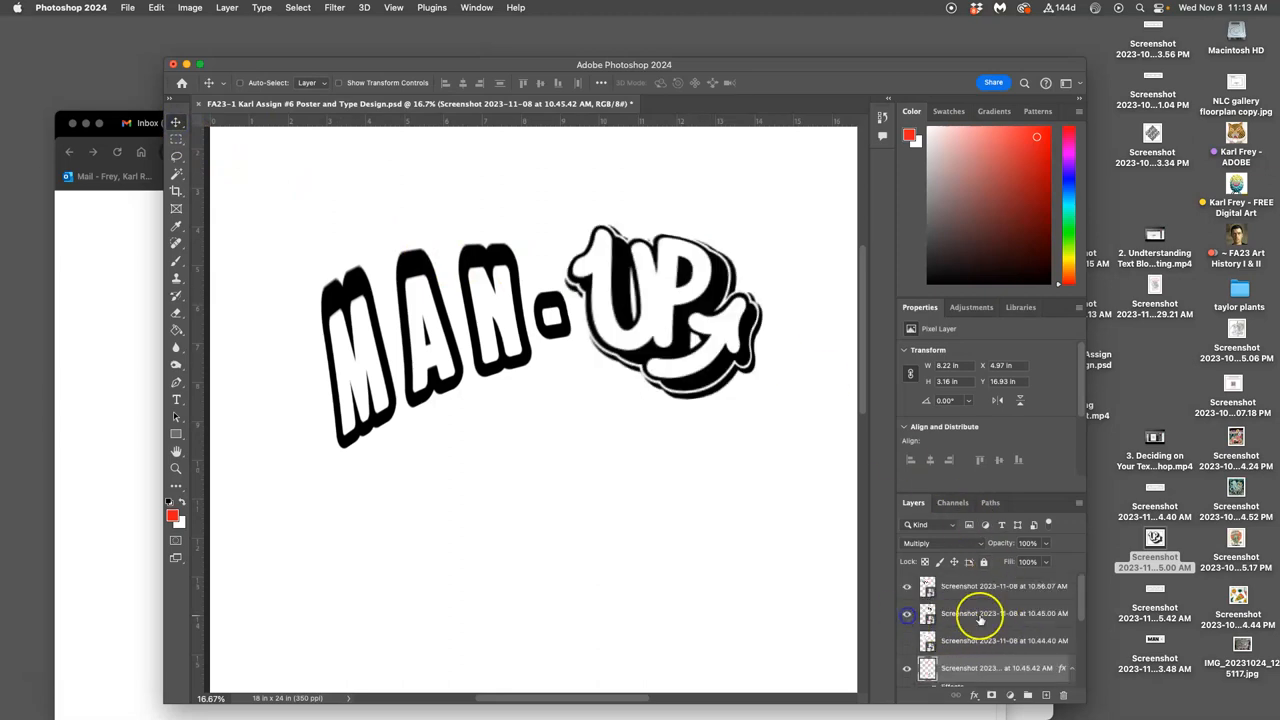
right_click(978, 612)
click(1018, 368)
Step: Switch to the Magic Wand with contiguous selection and adjust its tolerance for the UP lettering
click(178, 175)
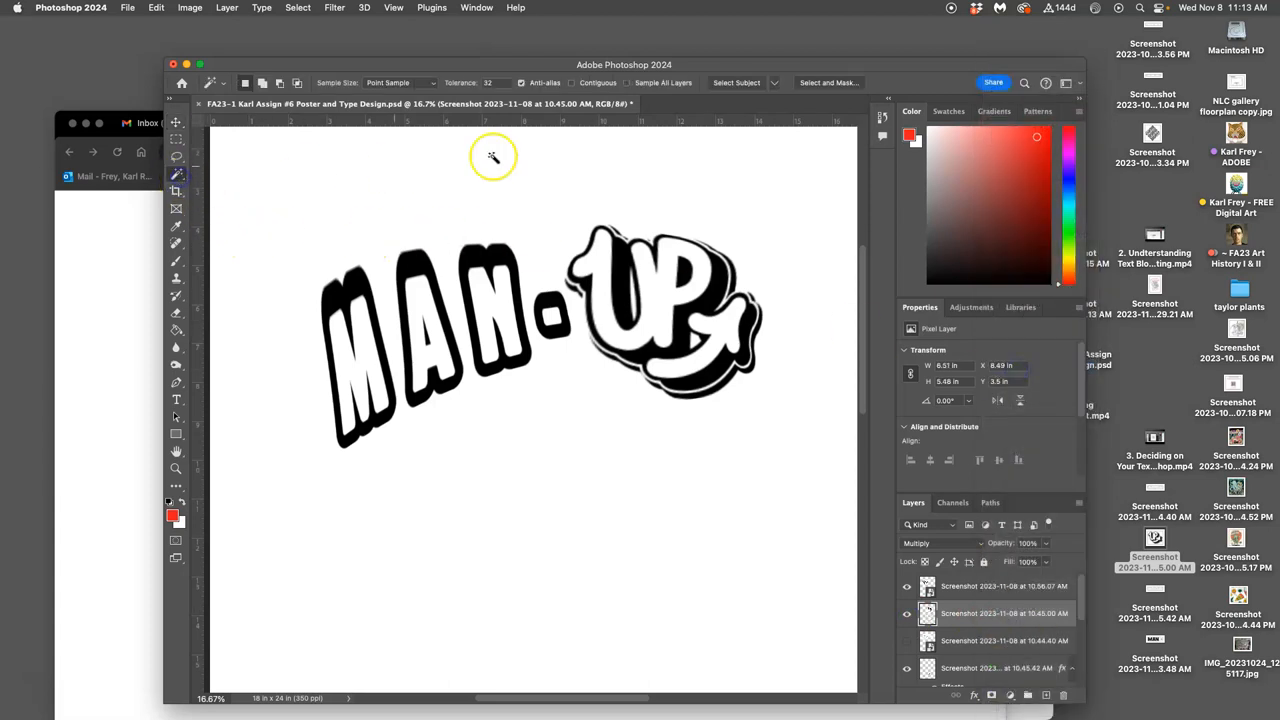
click(571, 83)
click(733, 271)
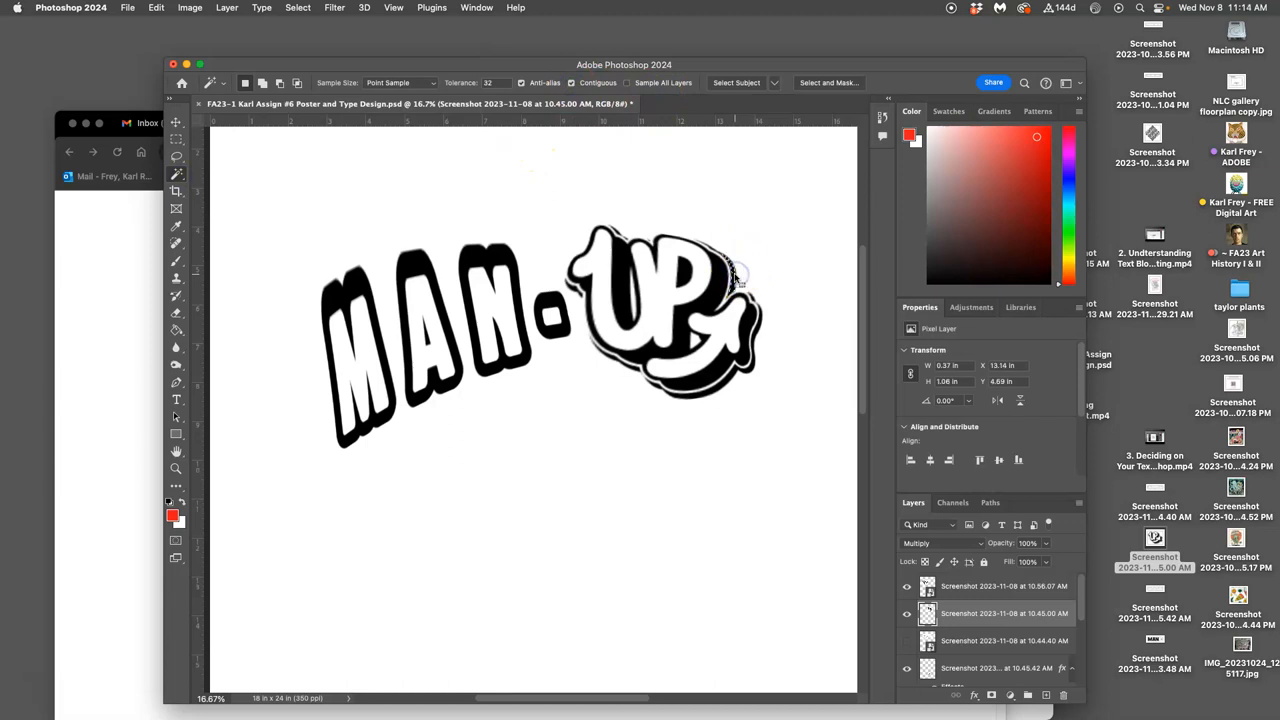
key(super+equal)
key(super+equal)
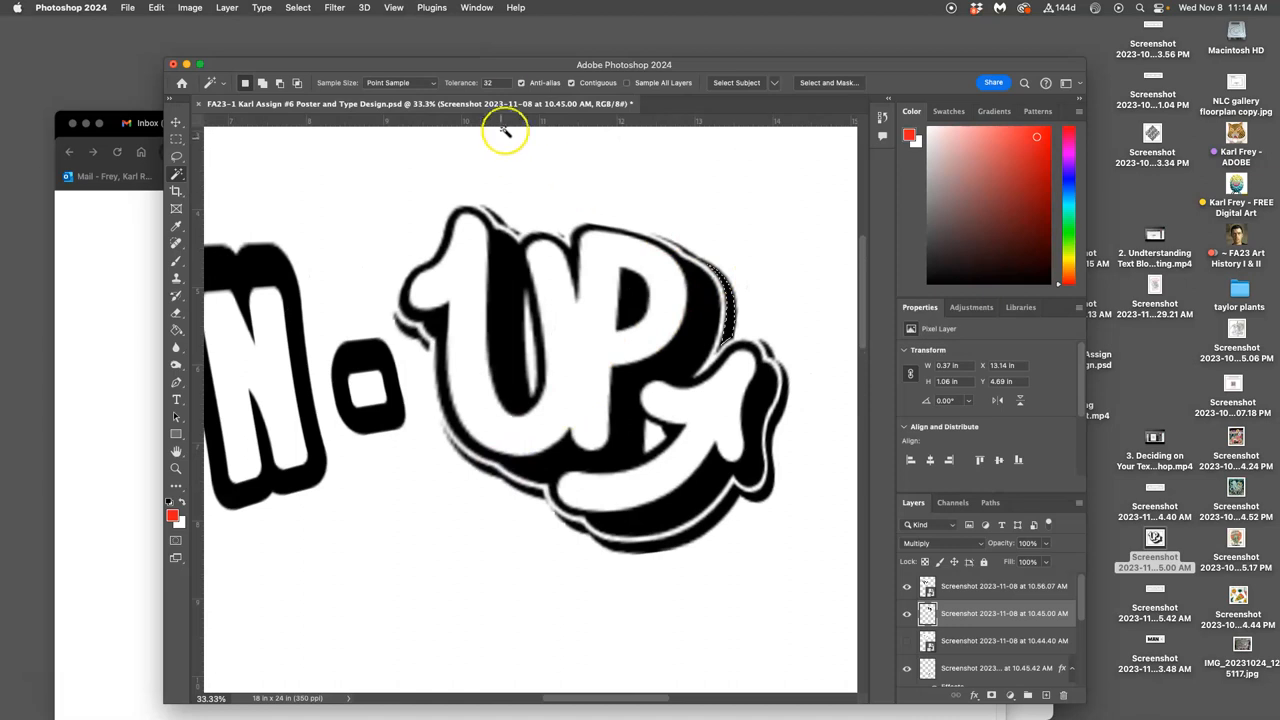
click(492, 83)
text(88)
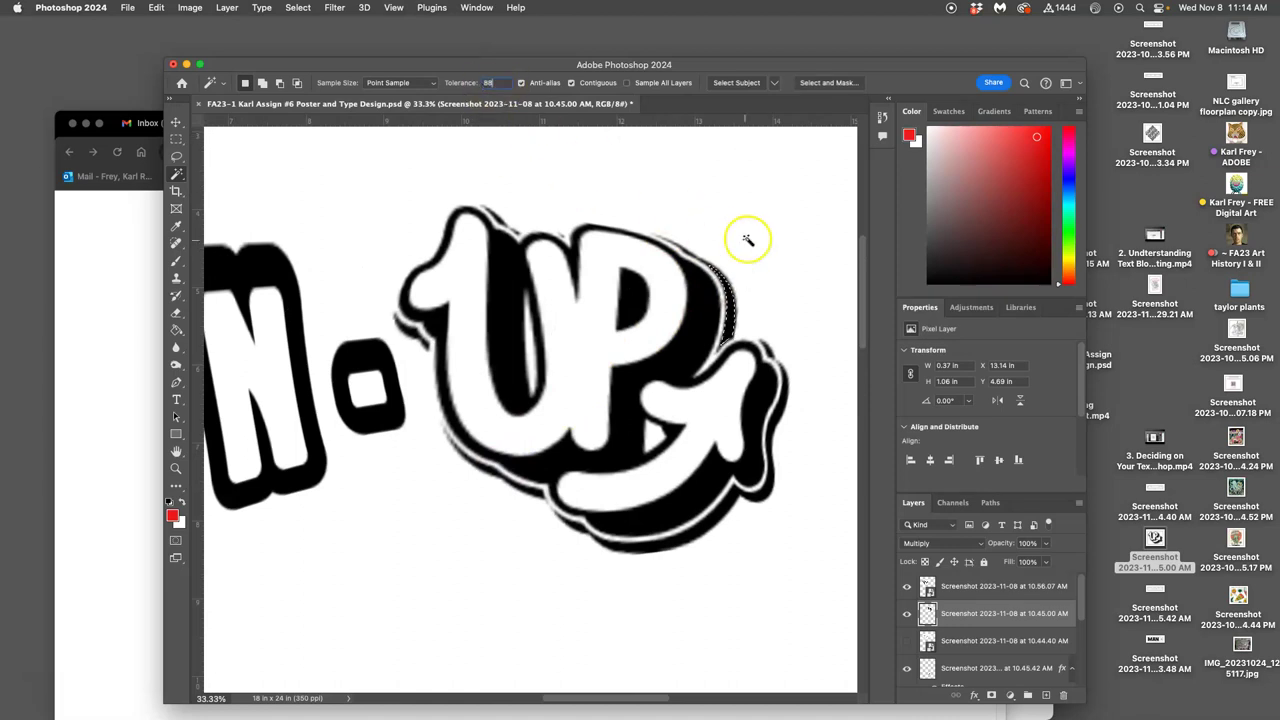
Step: Colour-select the stray edges along the P, the shadow, the U's lower-left and the top of the 1
click(746, 248)
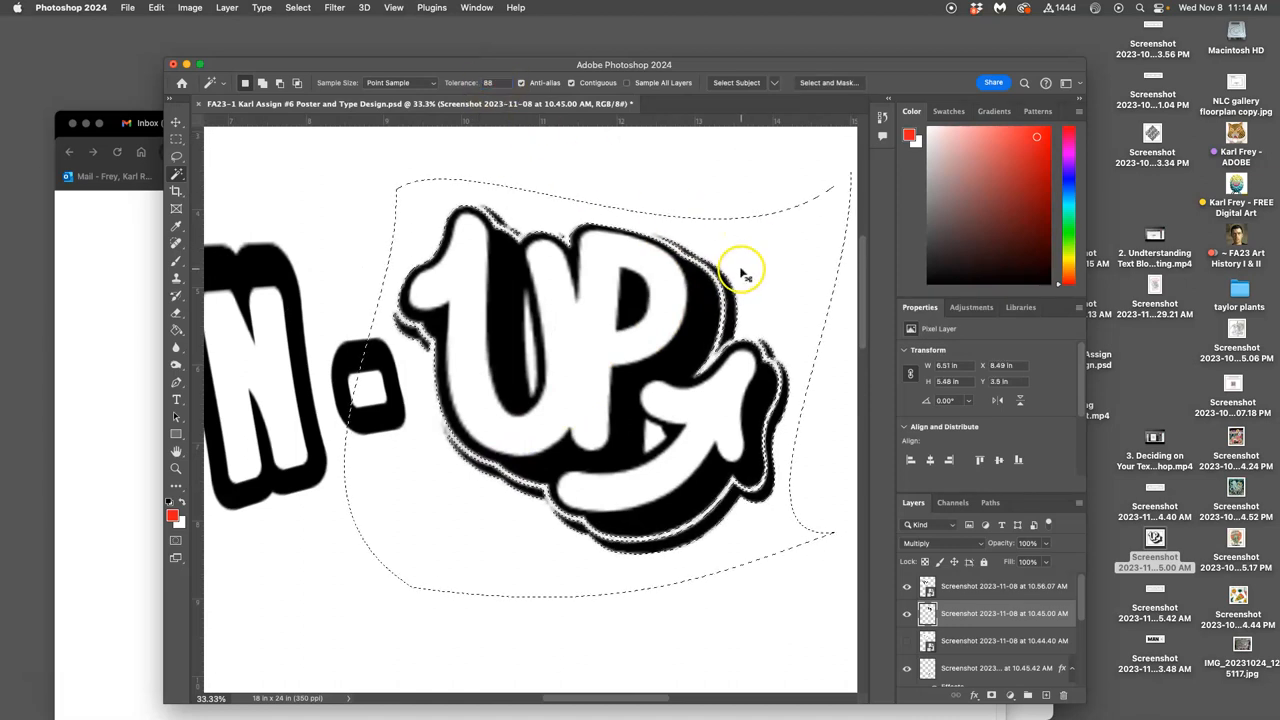
click(738, 285)
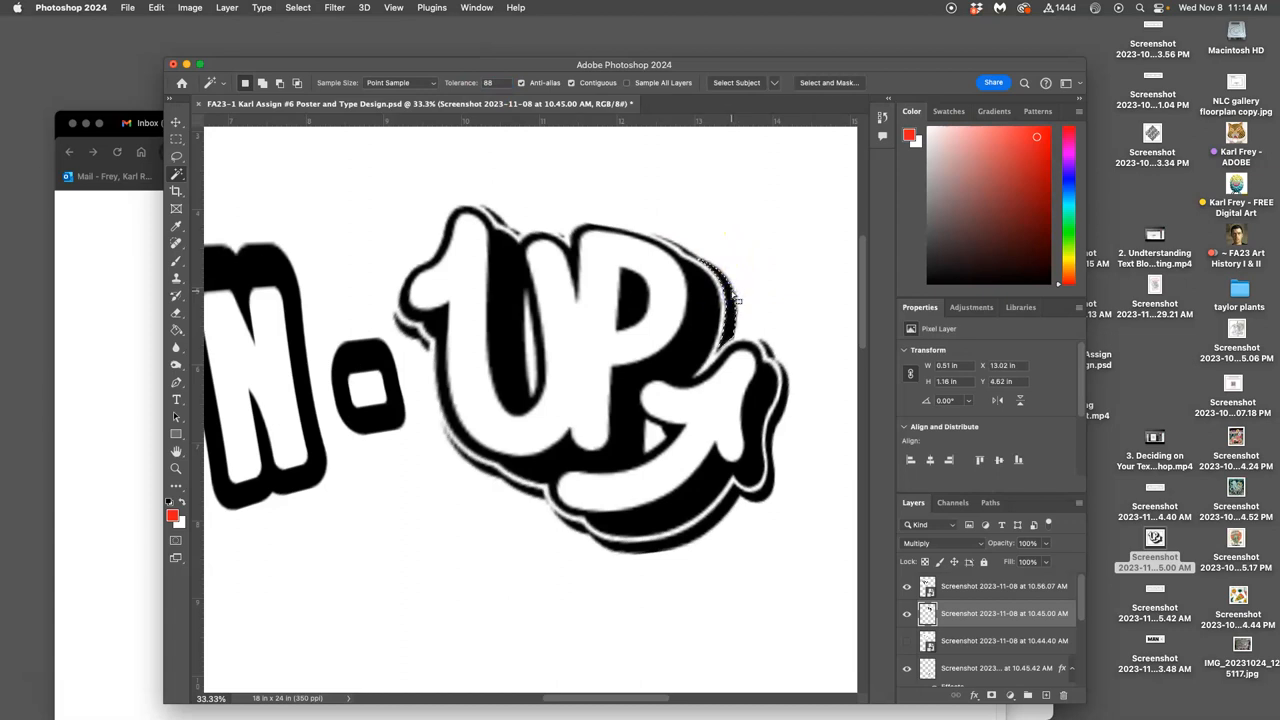
click(709, 271)
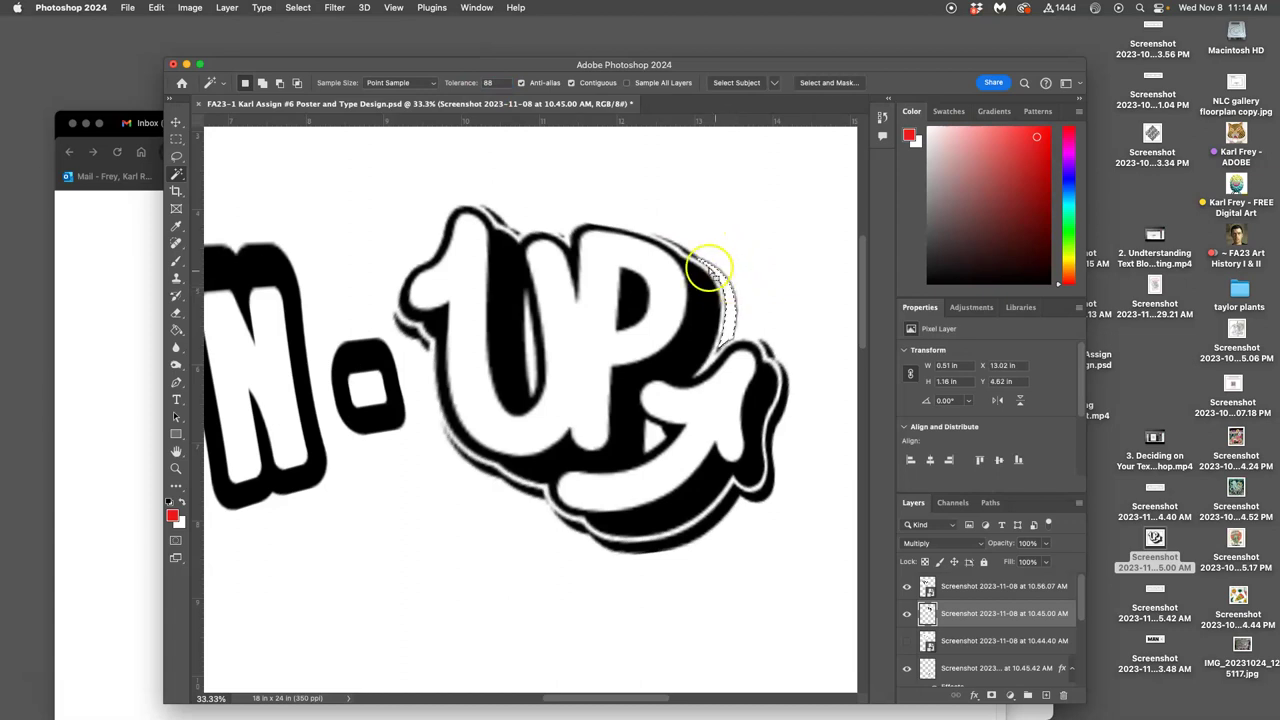
click(768, 354)
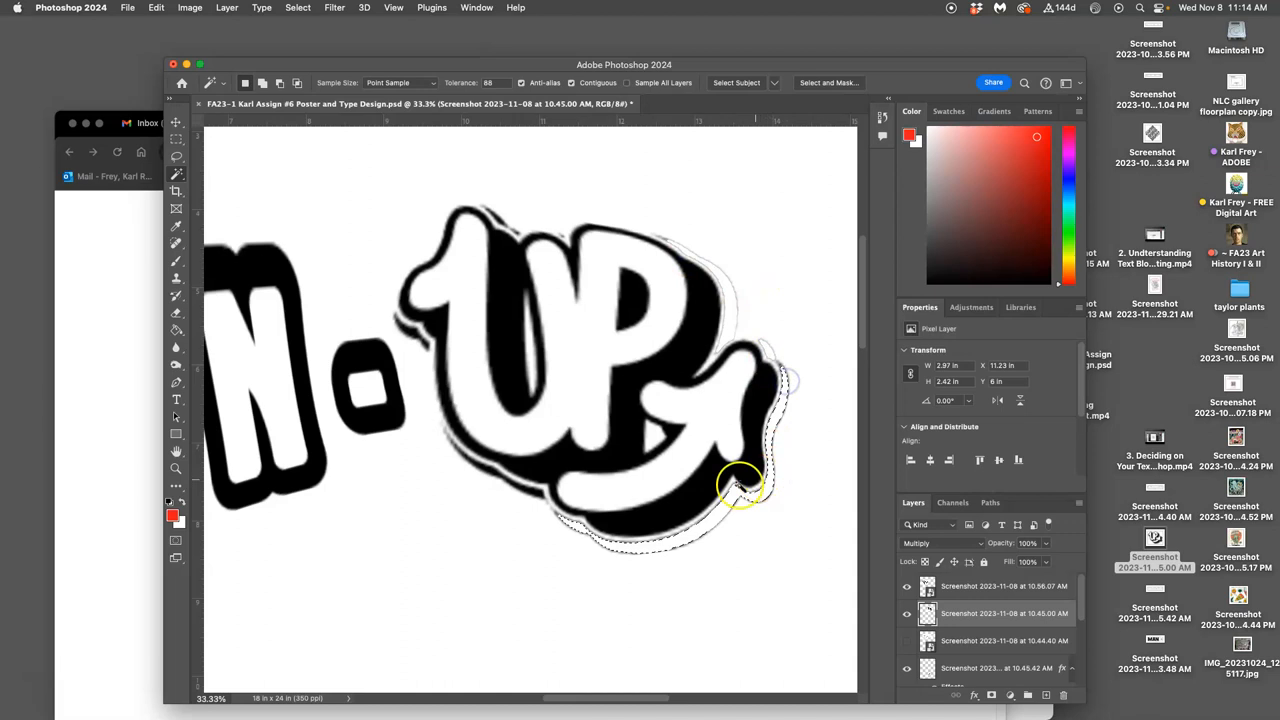
click(508, 482)
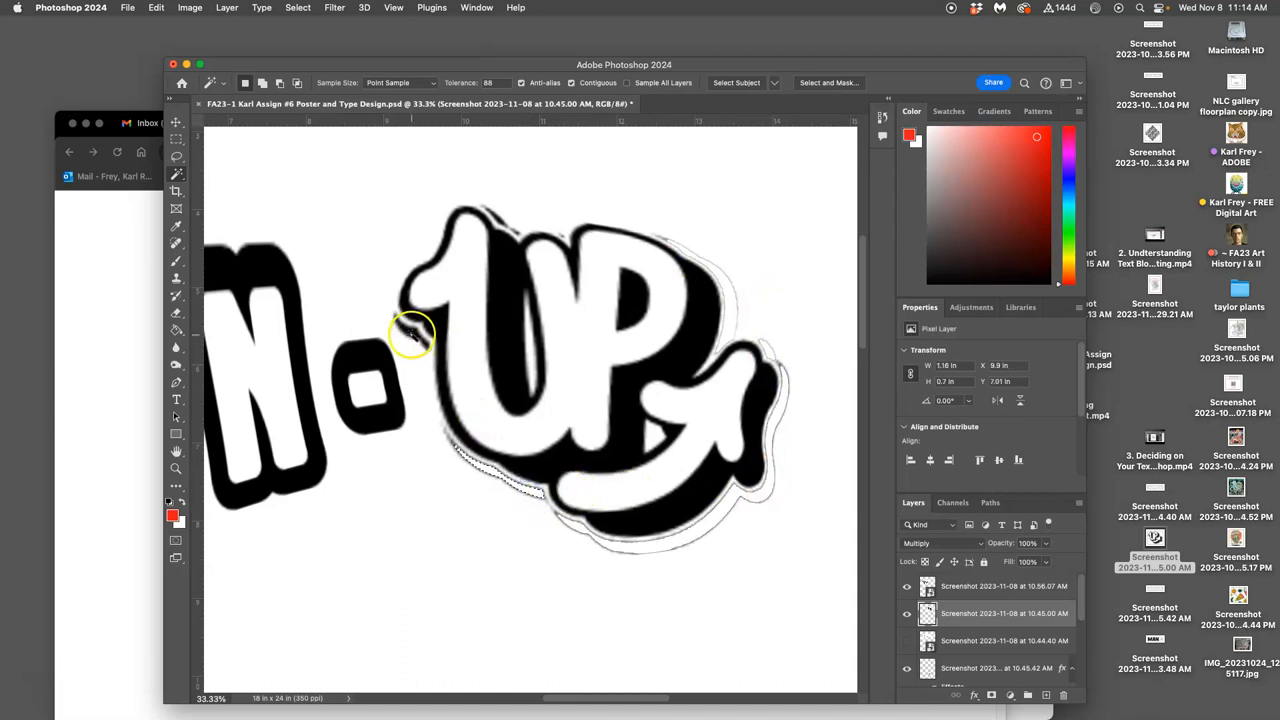
click(493, 215)
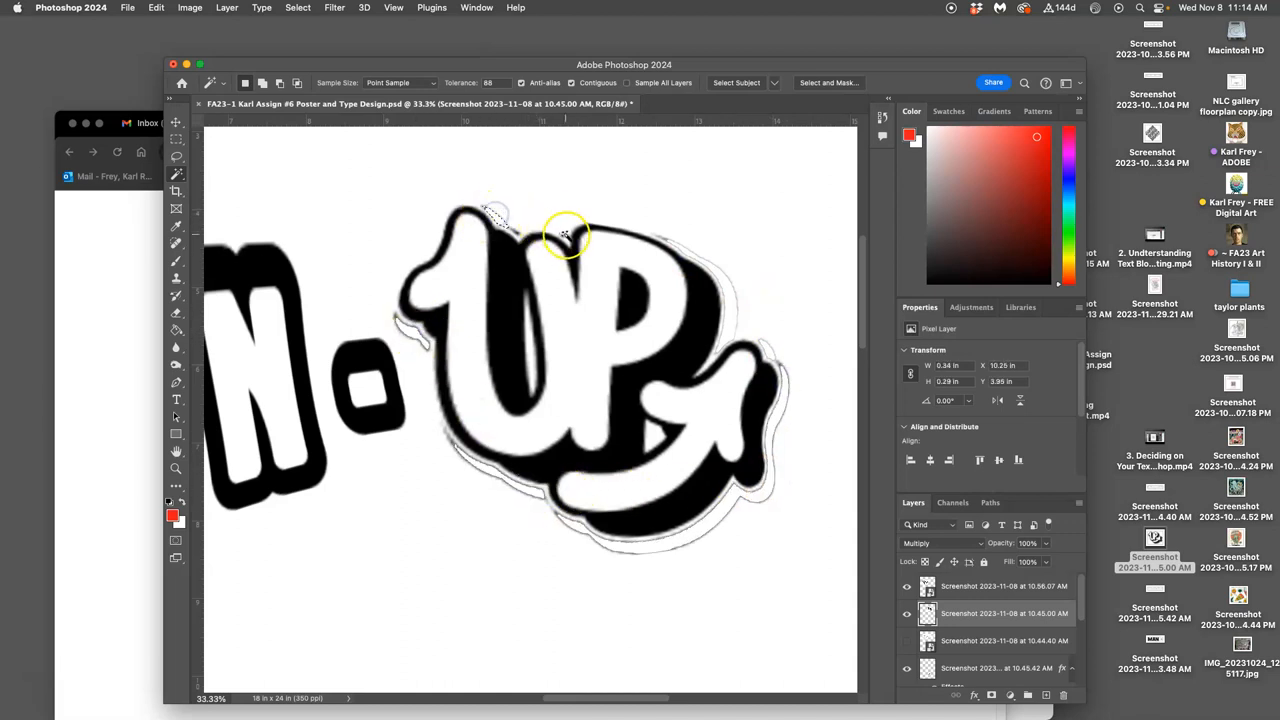
Step: Clear the selection and switch to the Lasso tool for freehand selecting
click(537, 209)
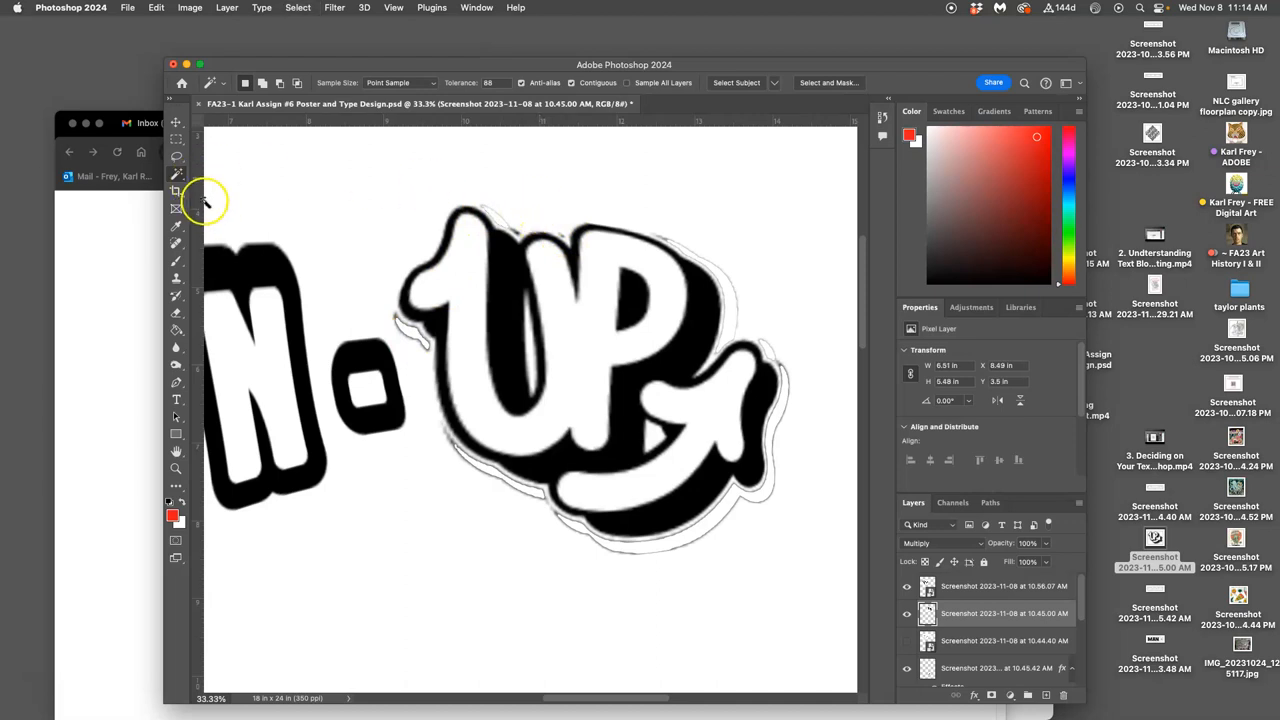
click(176, 156)
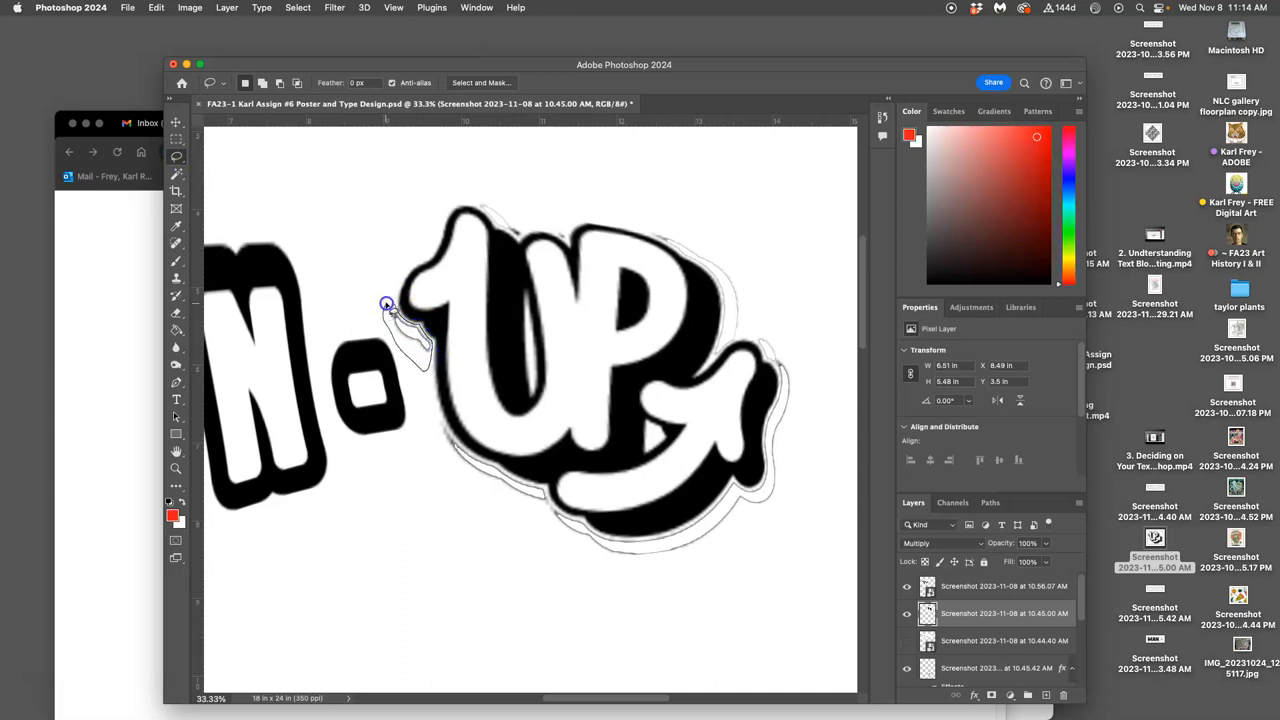
Step: Lasso and delete the stray trace lines by the 1 and below the UP lettering
mouse_move(428, 340)
mouse_down()
mouse_move(387, 305)
mouse_move(438, 417)
mouse_up()
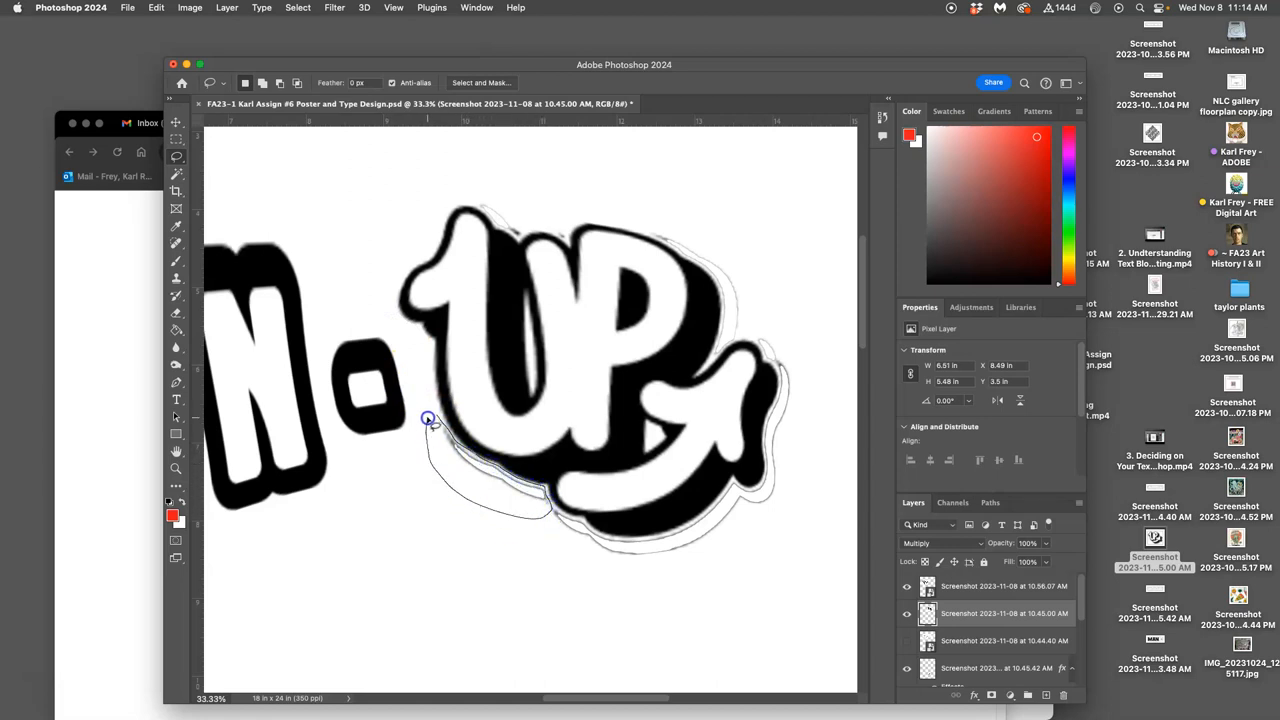
drag(548, 515, 420, 412)
click(570, 550)
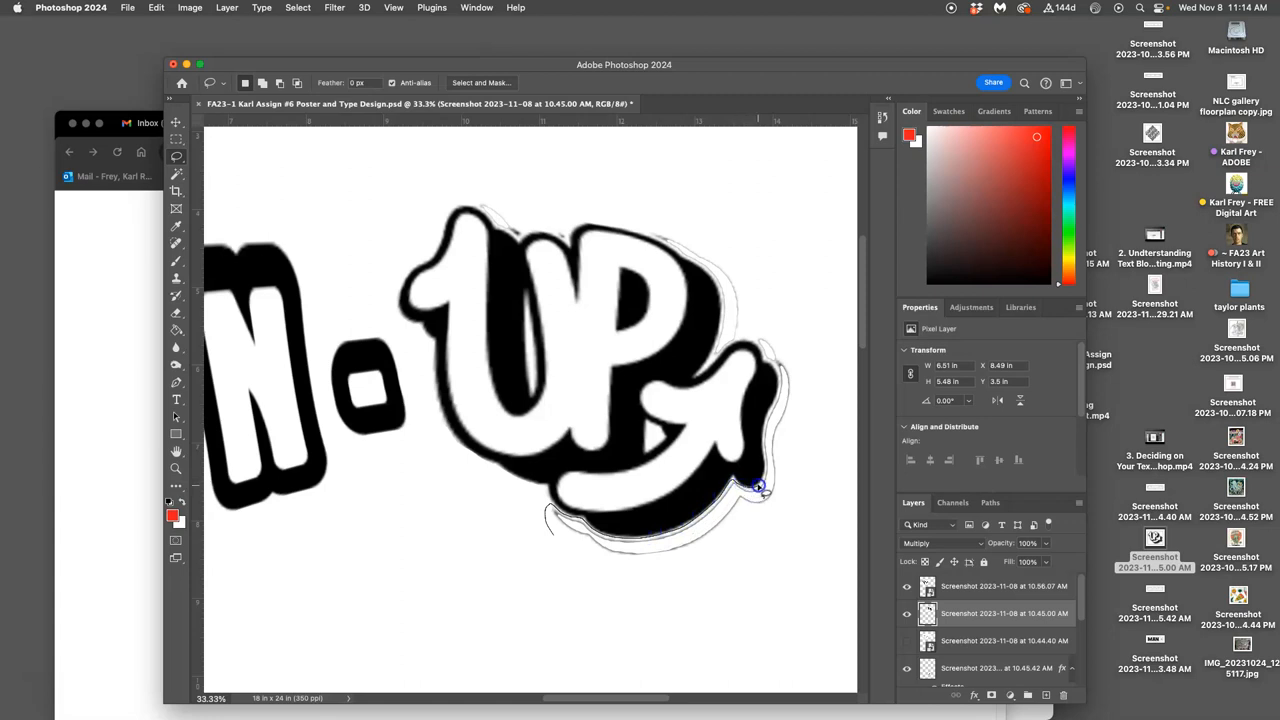
drag(768, 488, 531, 549)
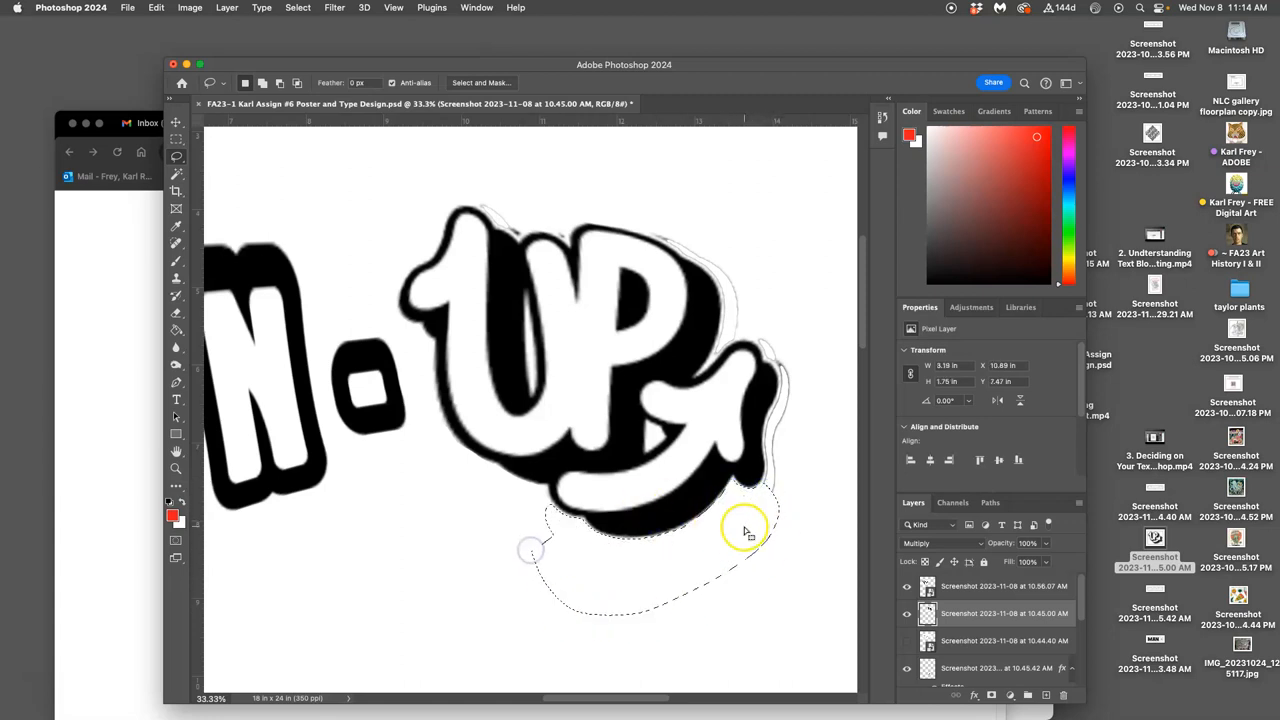
click(806, 400)
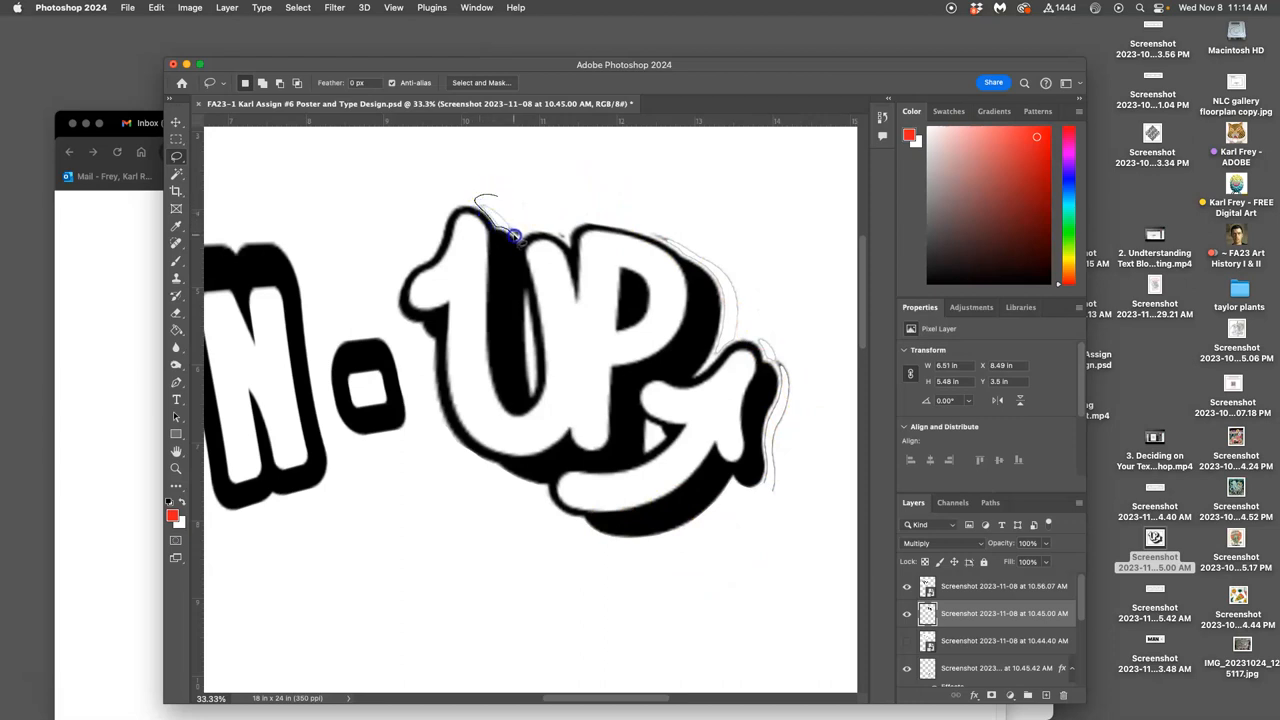
Step: Lasso and delete the stray trace lines above and to the right of the P
drag(524, 233, 500, 200)
click(543, 194)
drag(561, 229, 656, 228)
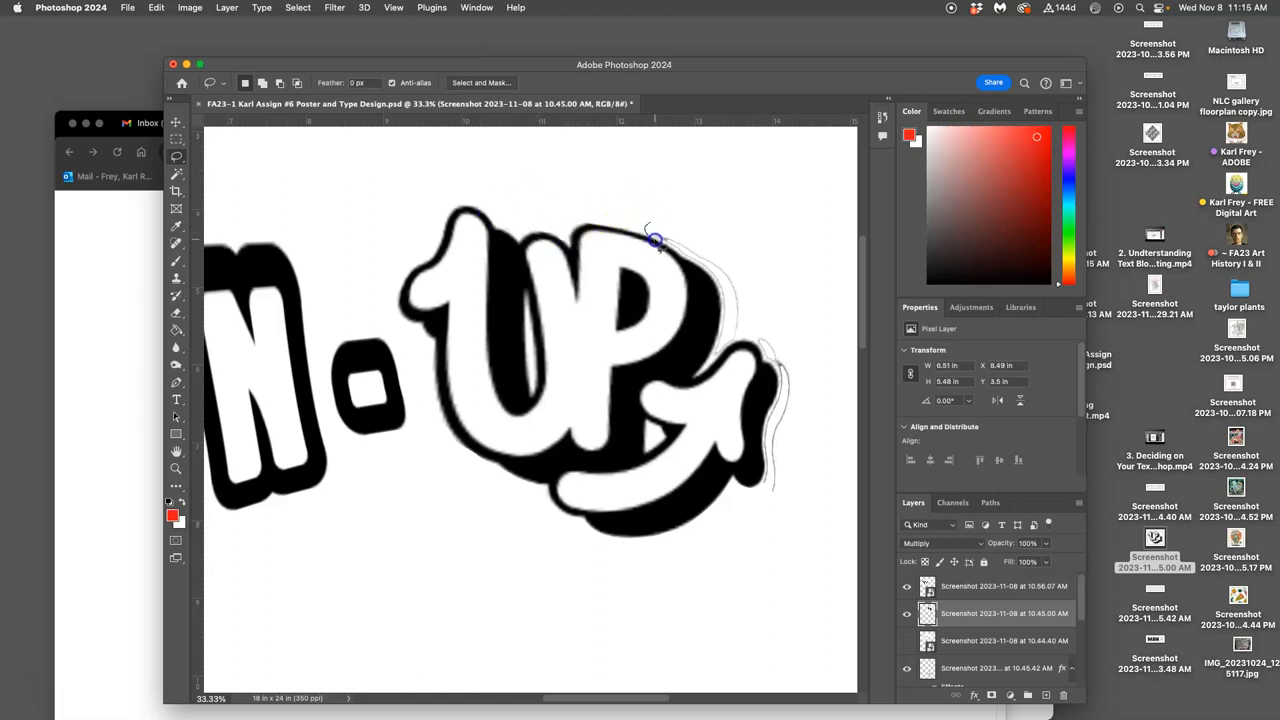
drag(667, 245, 650, 229)
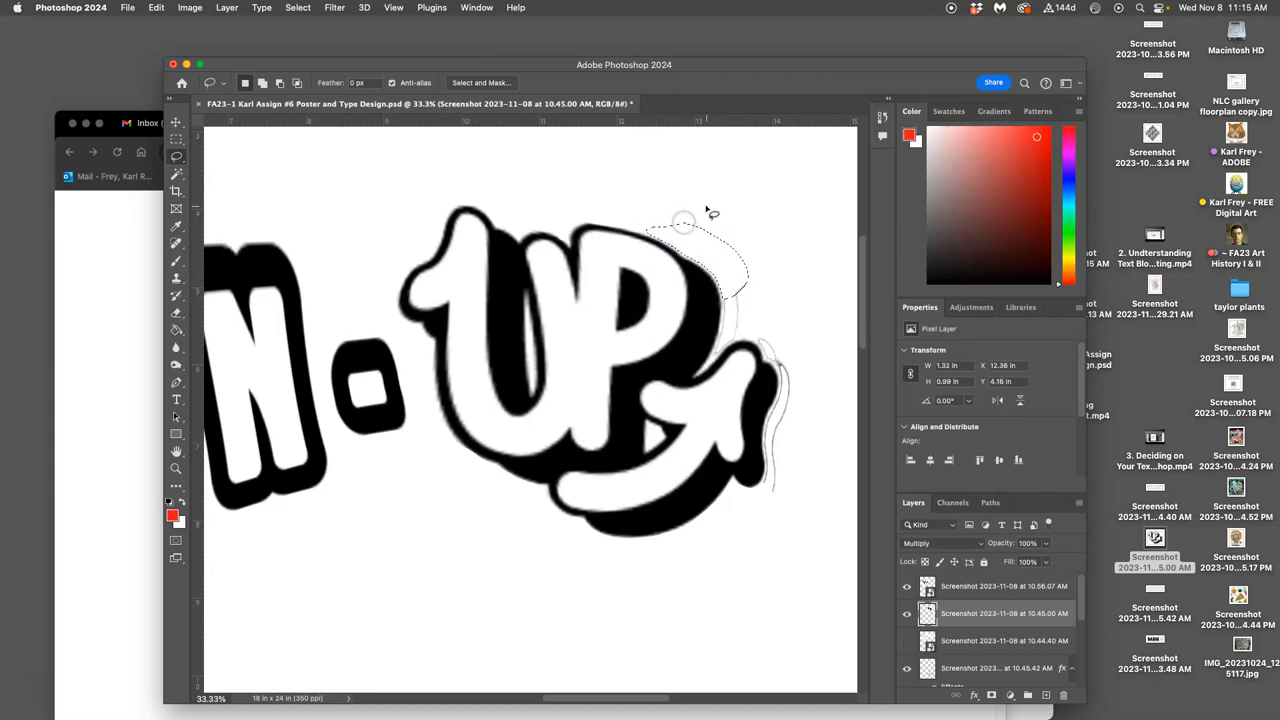
drag(722, 298, 706, 207)
drag(770, 340, 740, 292)
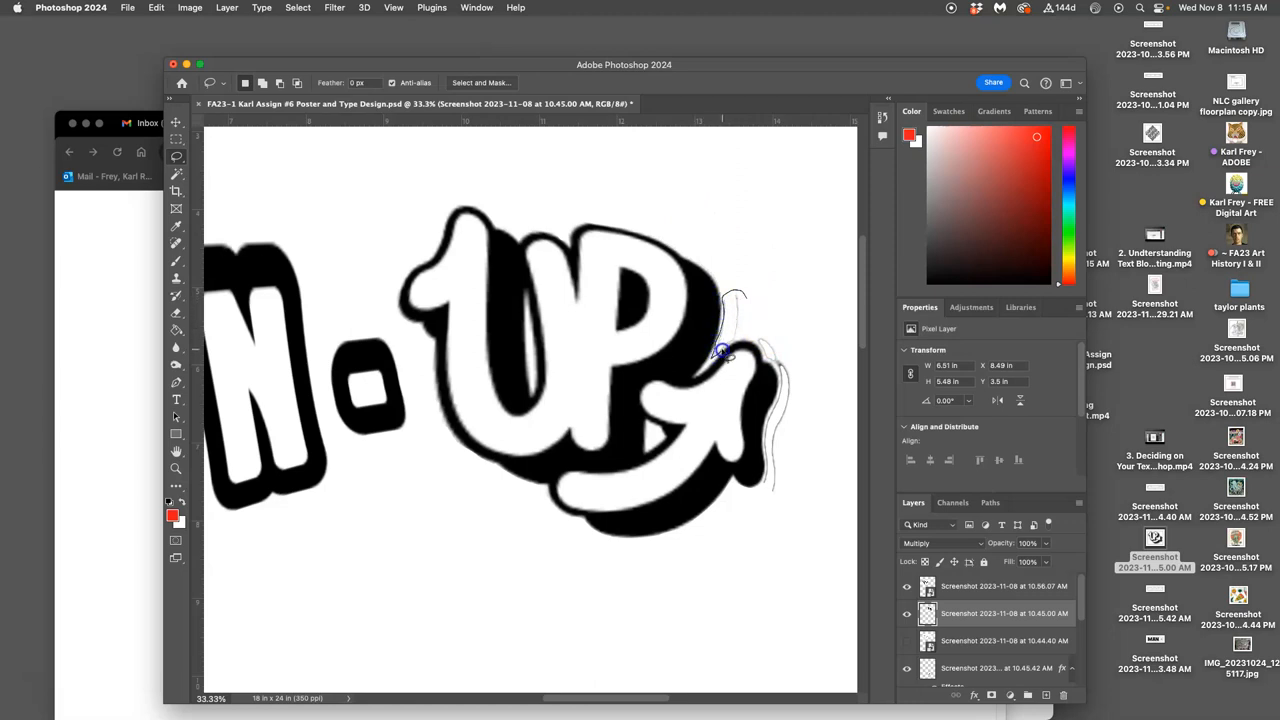
drag(746, 335, 752, 304)
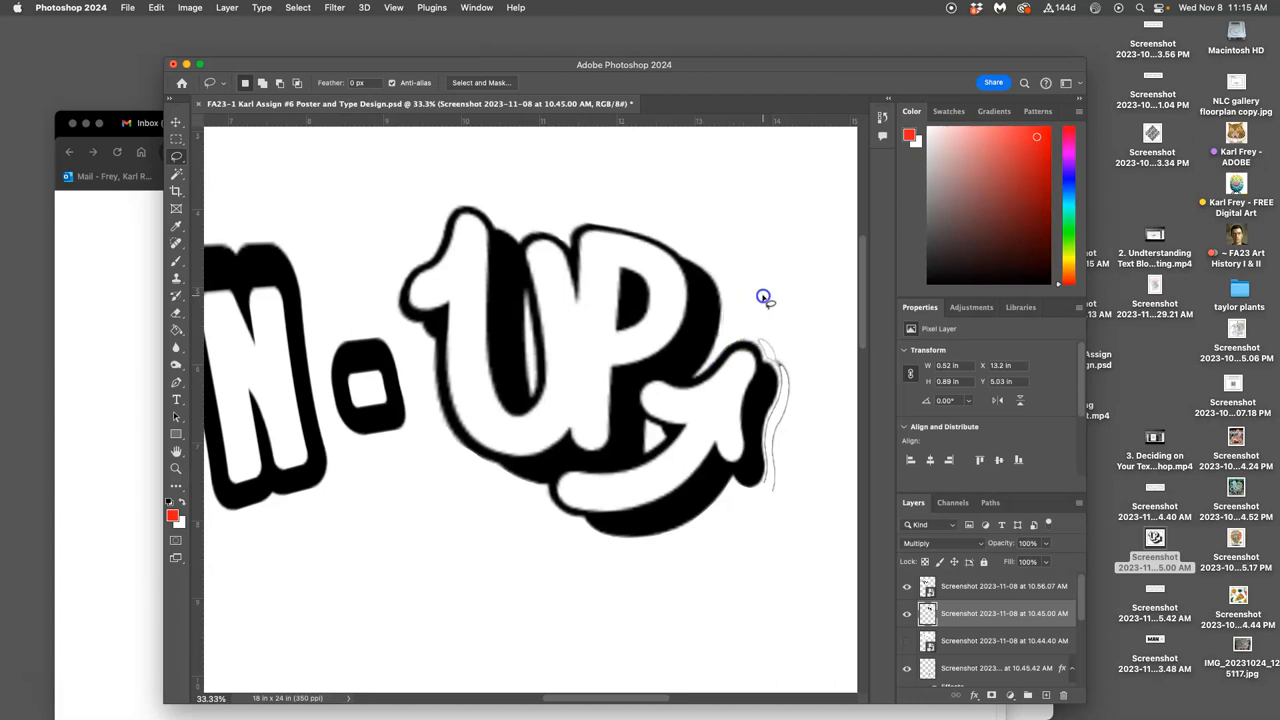
click(774, 330)
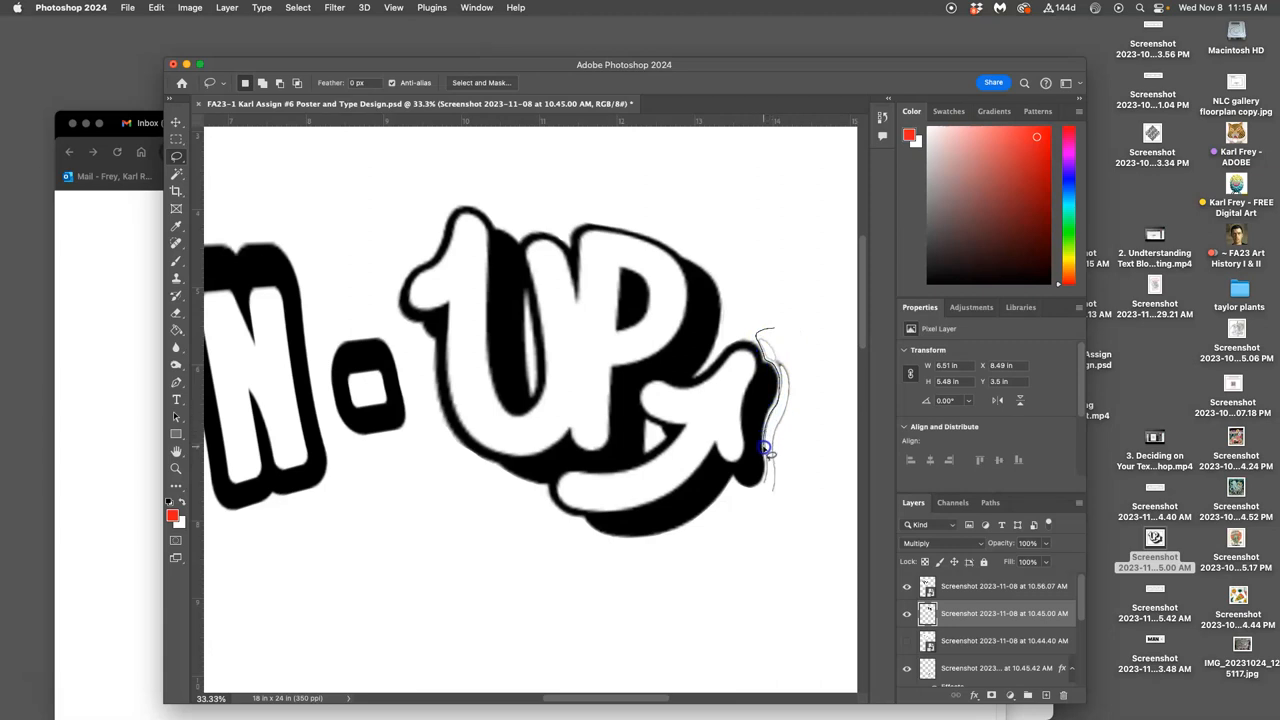
Step: Lasso and delete the stray trace along the G's right edge, then deselect
drag(785, 508, 784, 337)
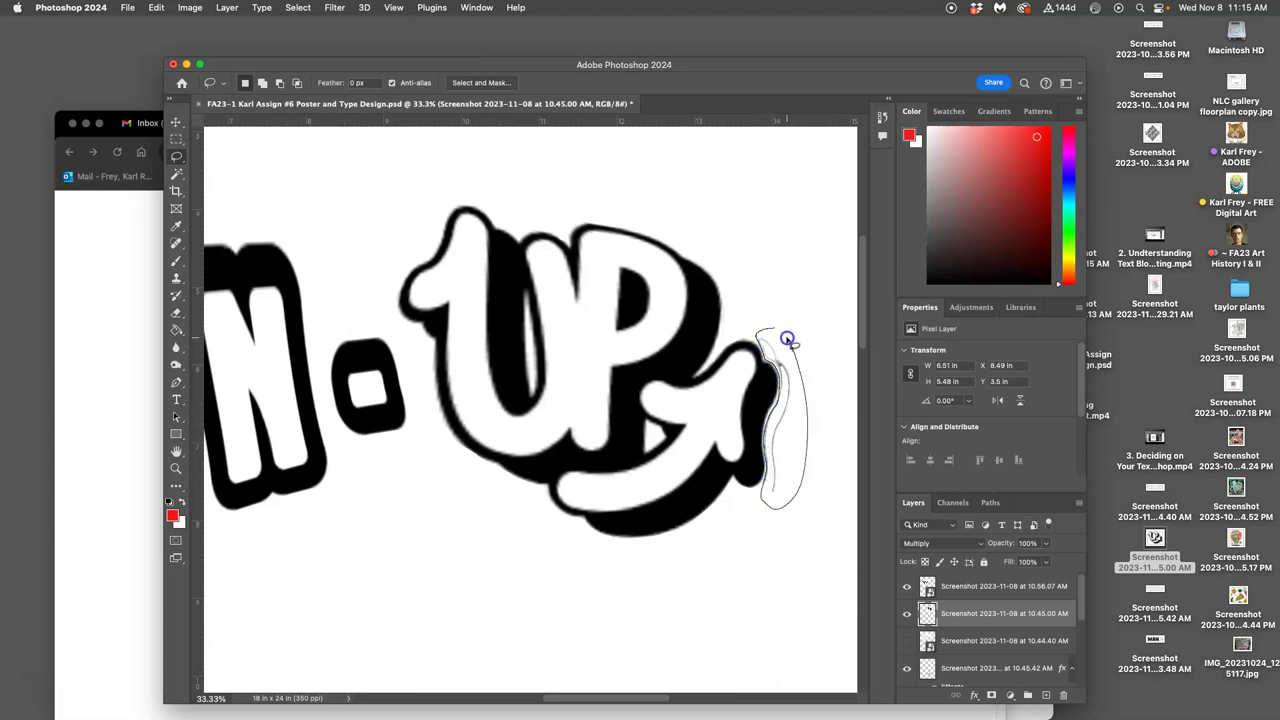
click(650, 367)
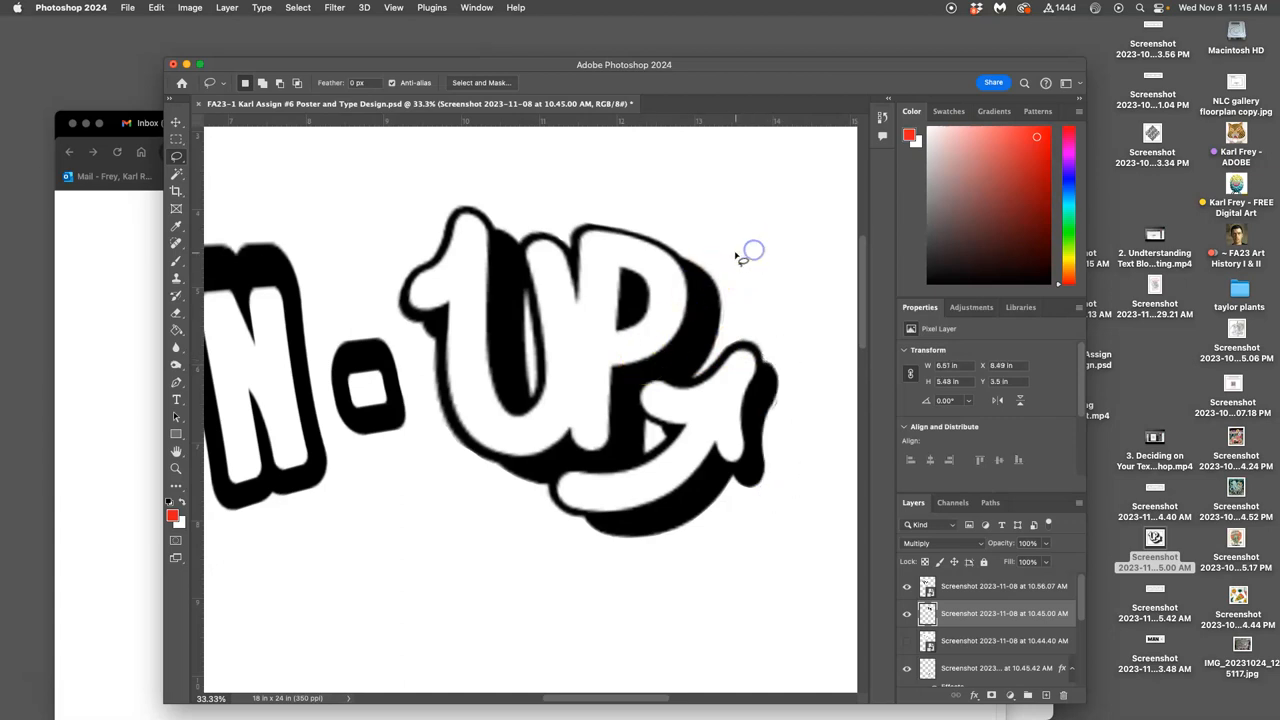
click(790, 405)
Step: Undo the accidental arrow-tip removal, zoom out to show all of MAN-UP and pick the Move tool
key(ctrl+z)
key(ctrl+minus)
key(ctrl+minus)
key(ctrl+minus)
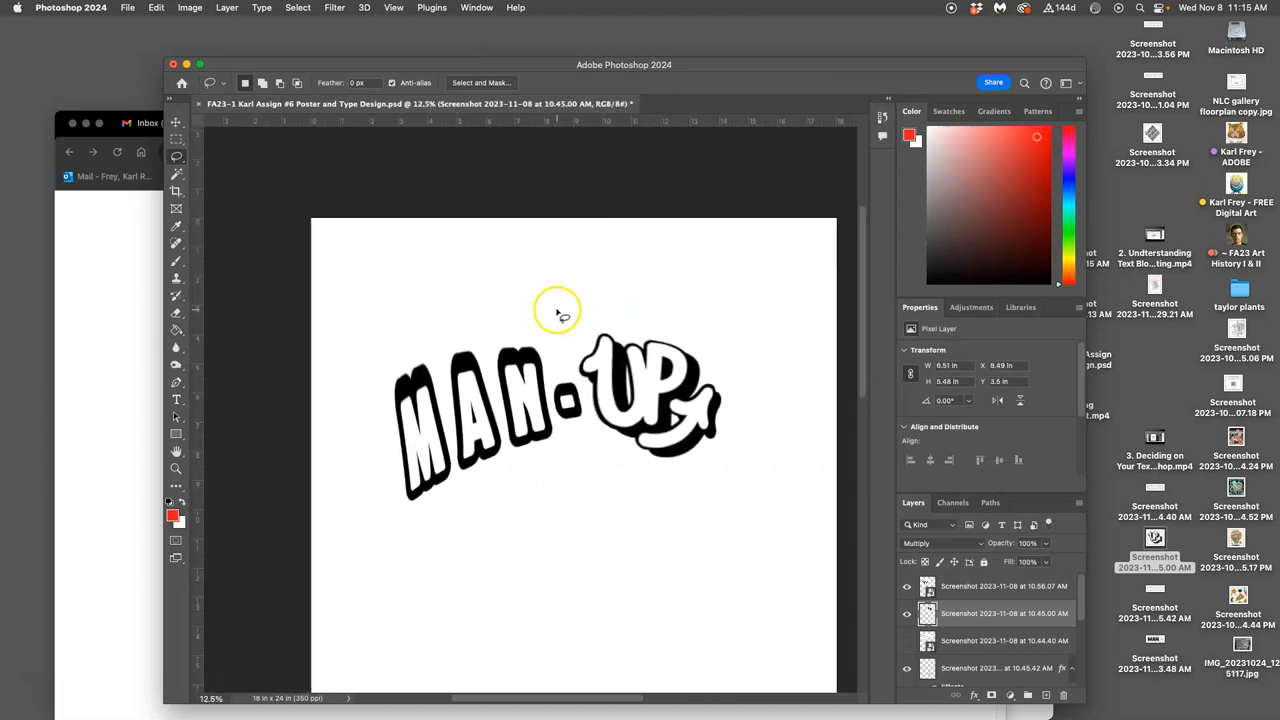
scroll(563, 317, down, 1)
scroll(563, 317, down, 5)
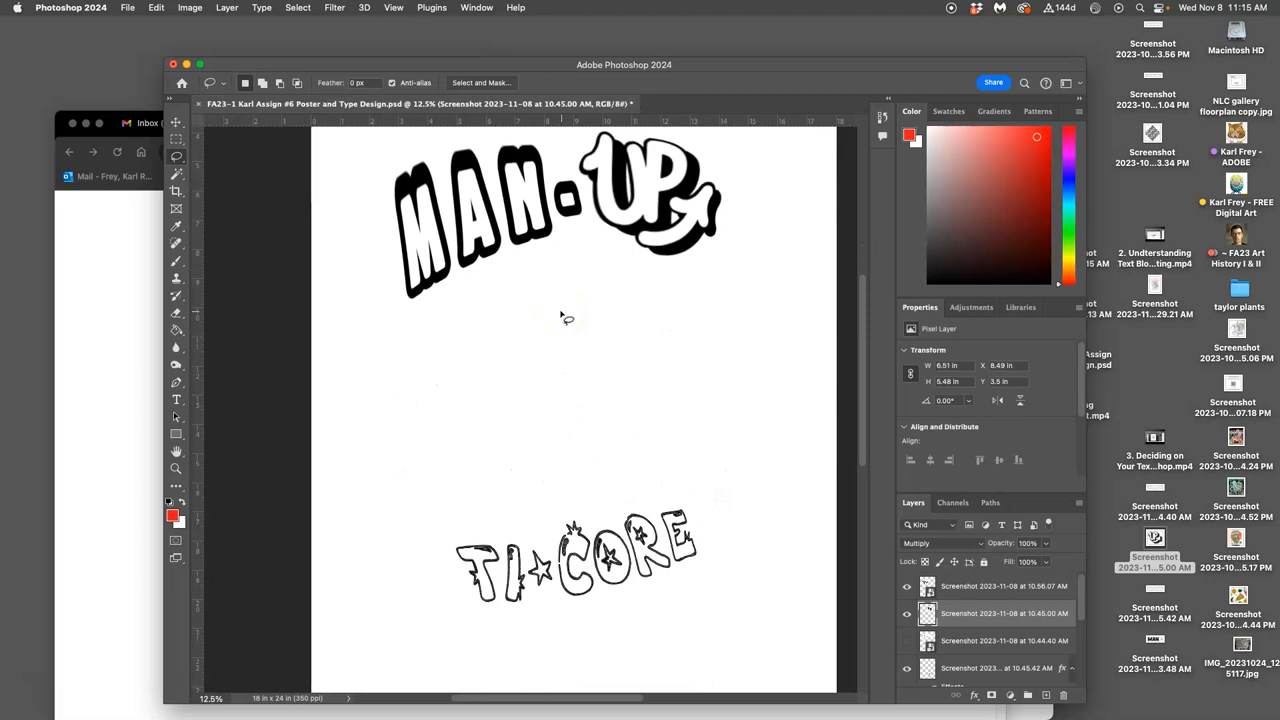
scroll(600, 294, up, 5)
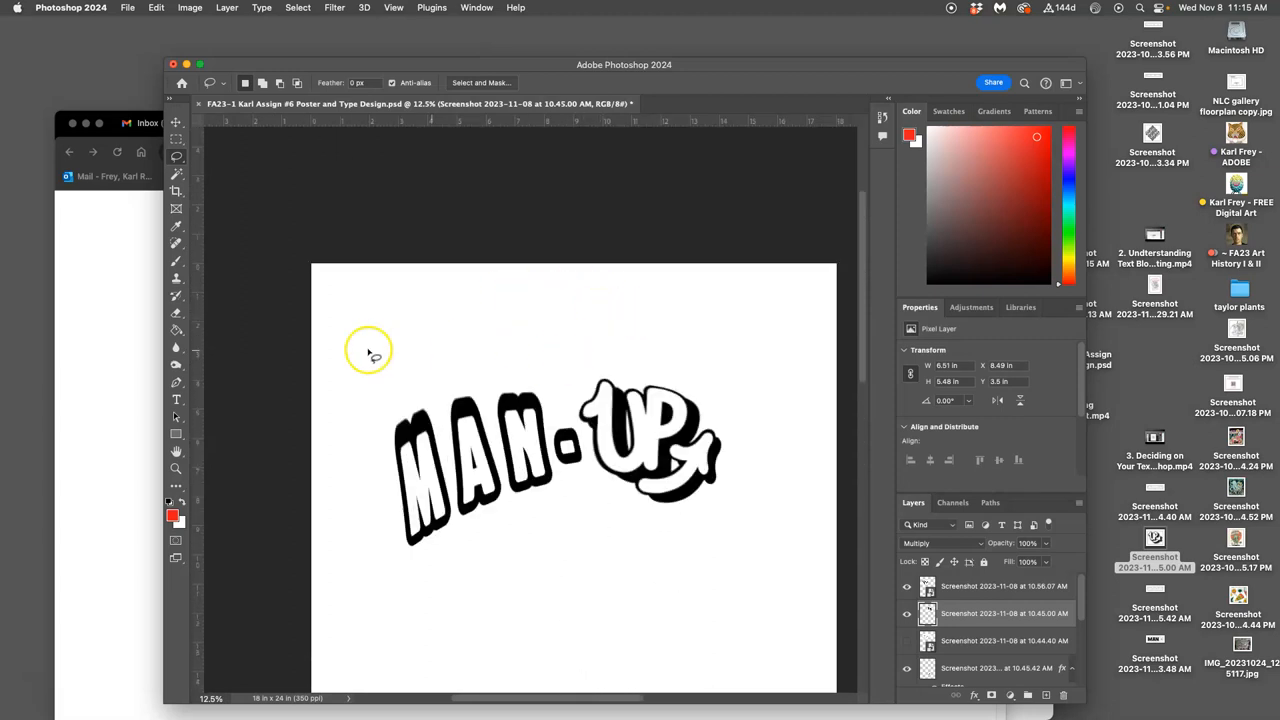
click(176, 122)
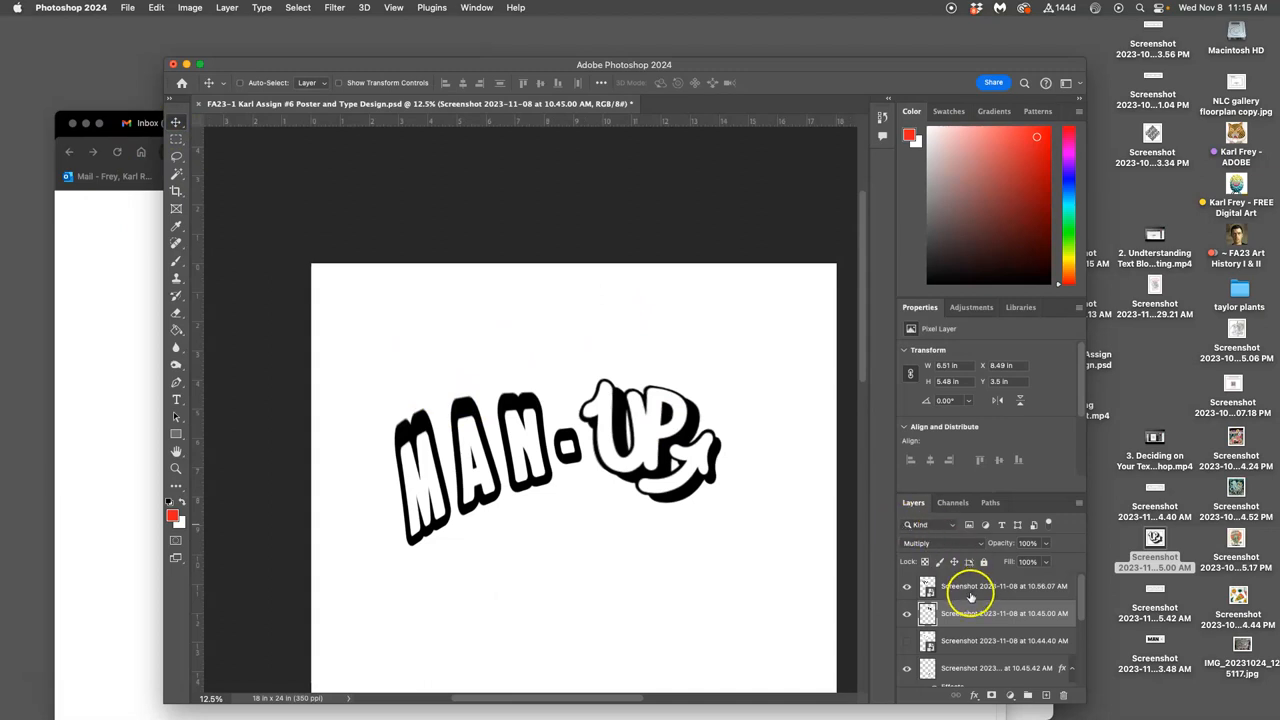
scroll(740, 568, down, 1)
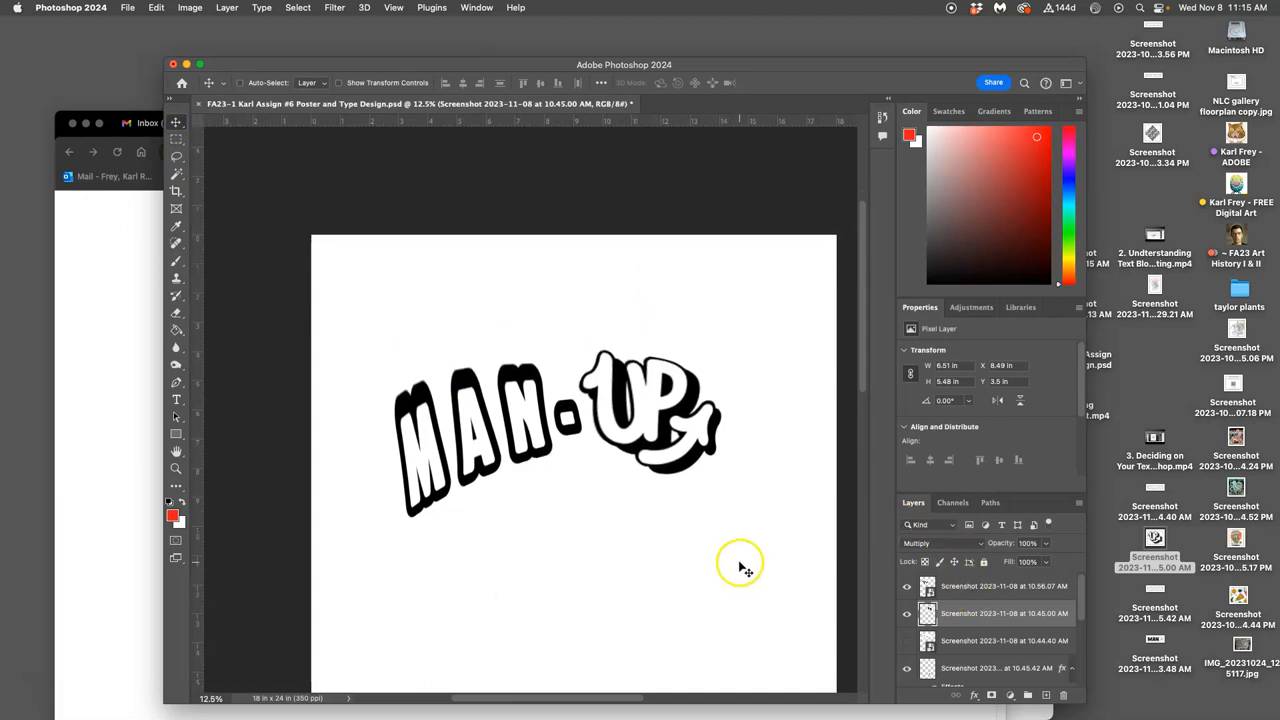
scroll(740, 568, down, 3)
scroll(730, 562, down, 1)
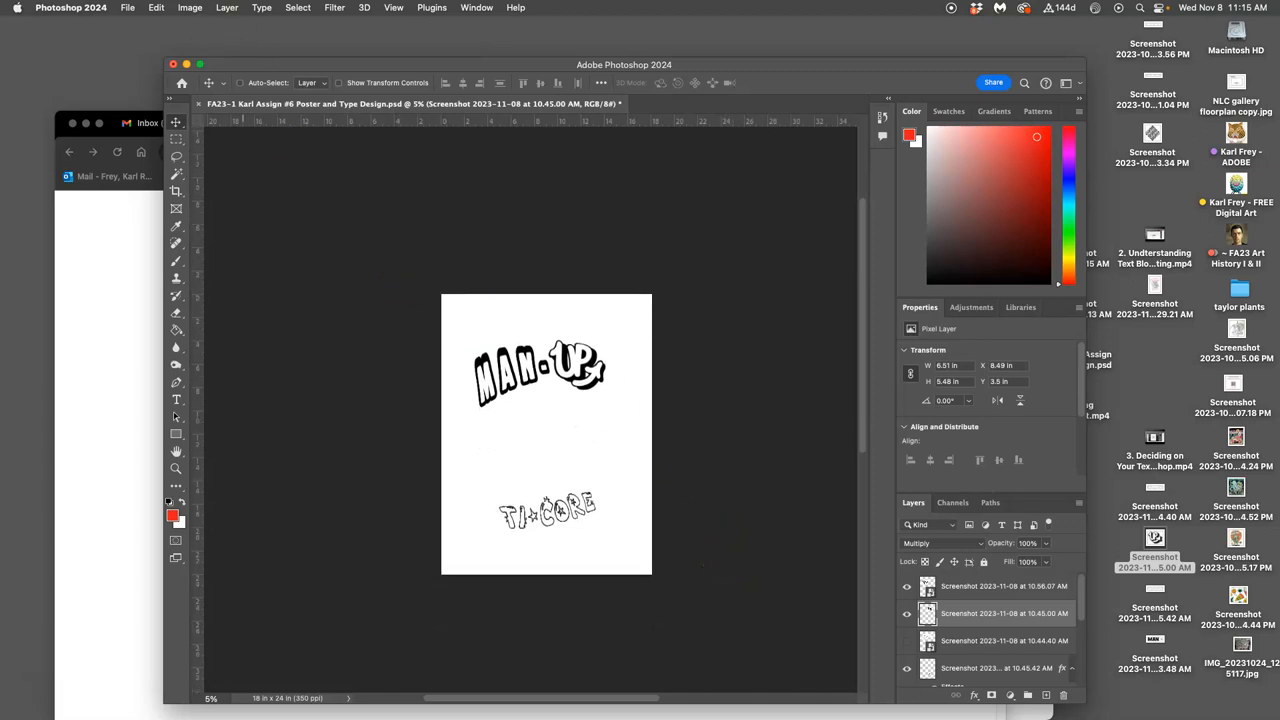
Step: Save a copy as a maximum-quality JPEG named test-FA23-1 Karl Assign to the Desktop
click(128, 8)
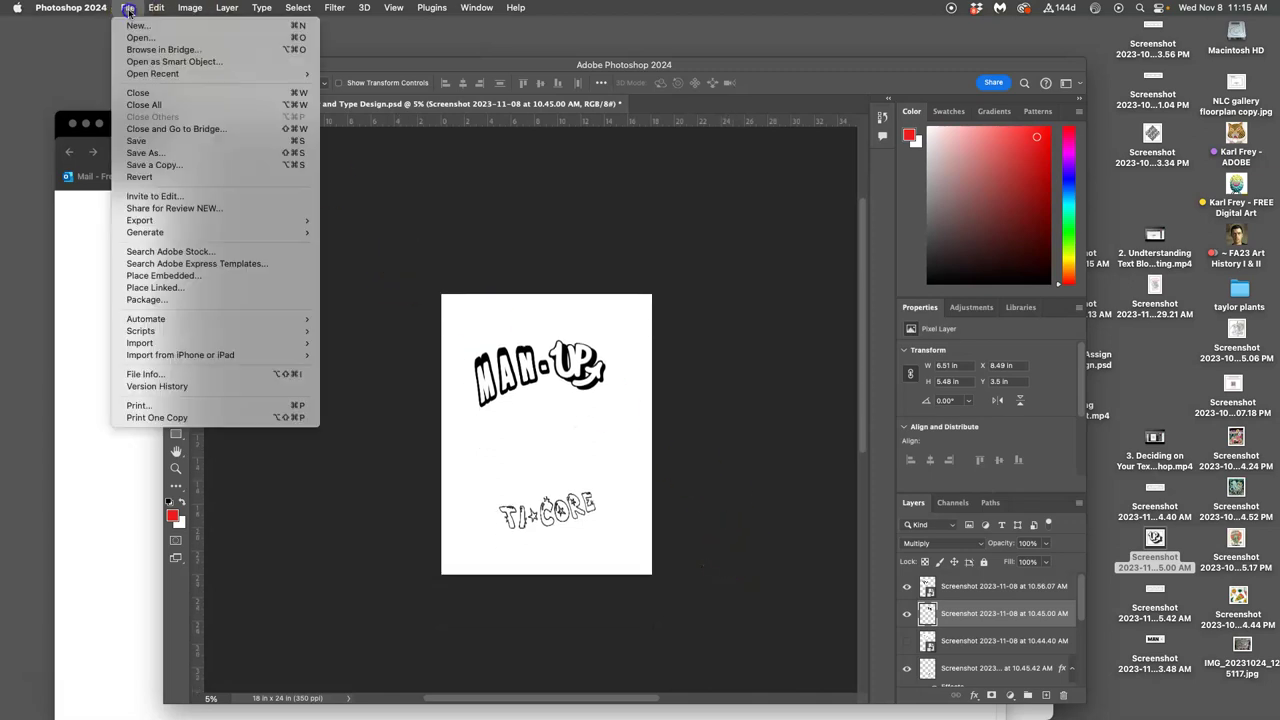
click(168, 165)
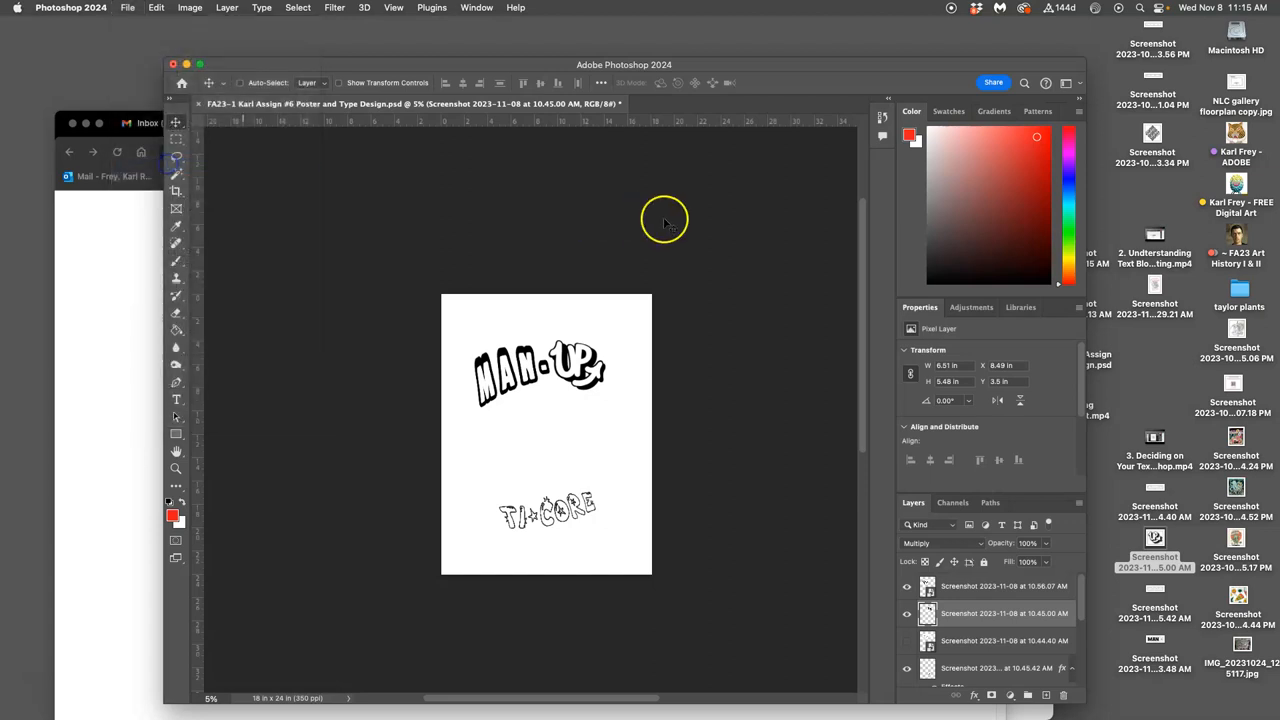
click(605, 118)
text(test-FA23-1 Karl Assign #6 Poster a)
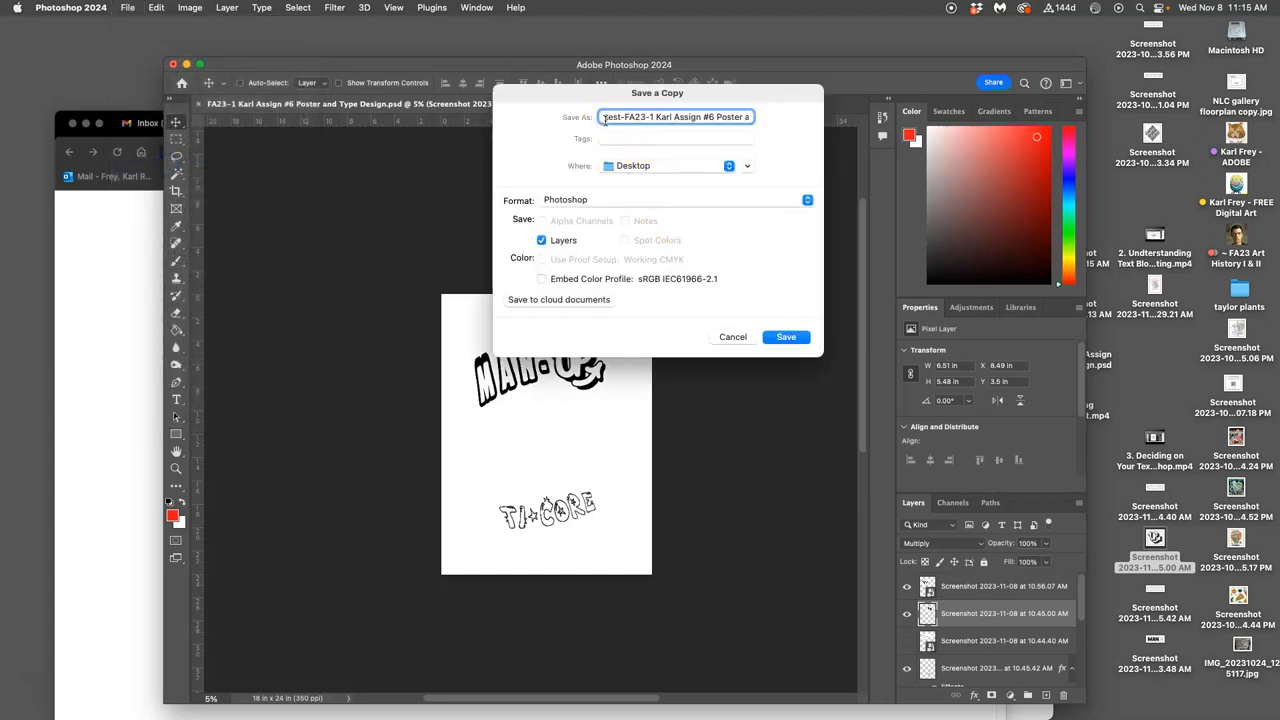
click(632, 202)
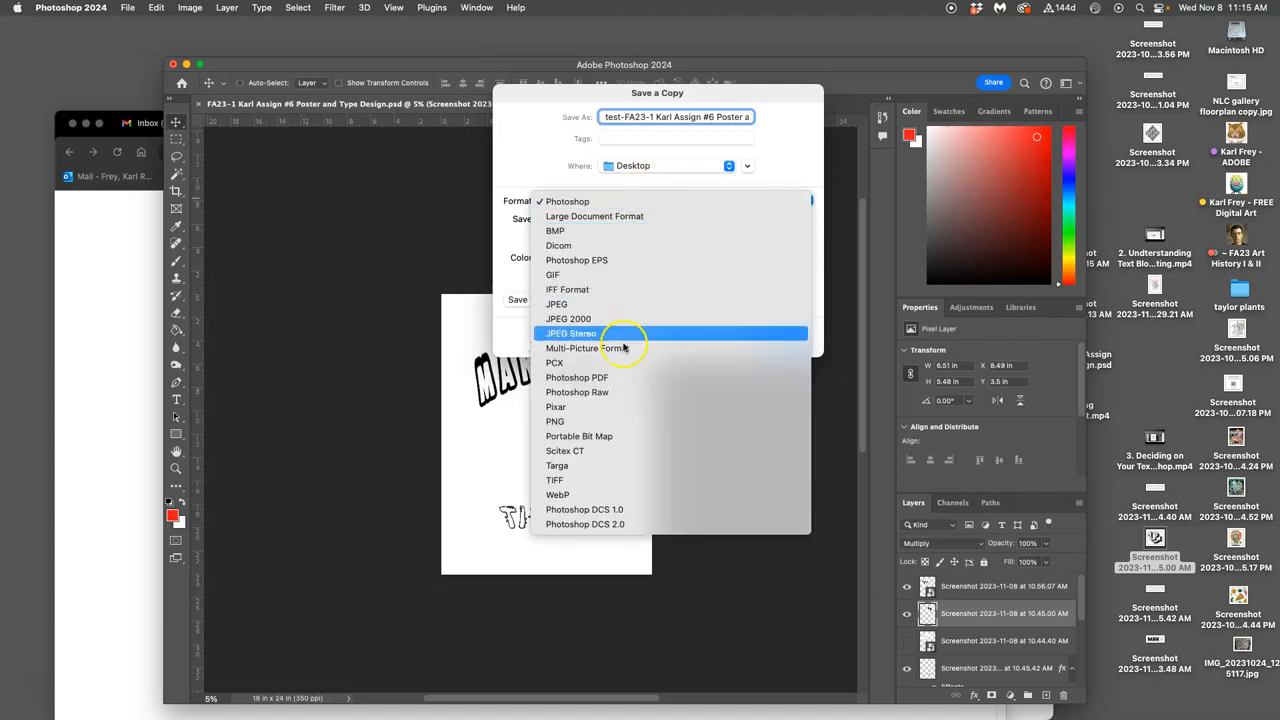
click(572, 304)
click(785, 337)
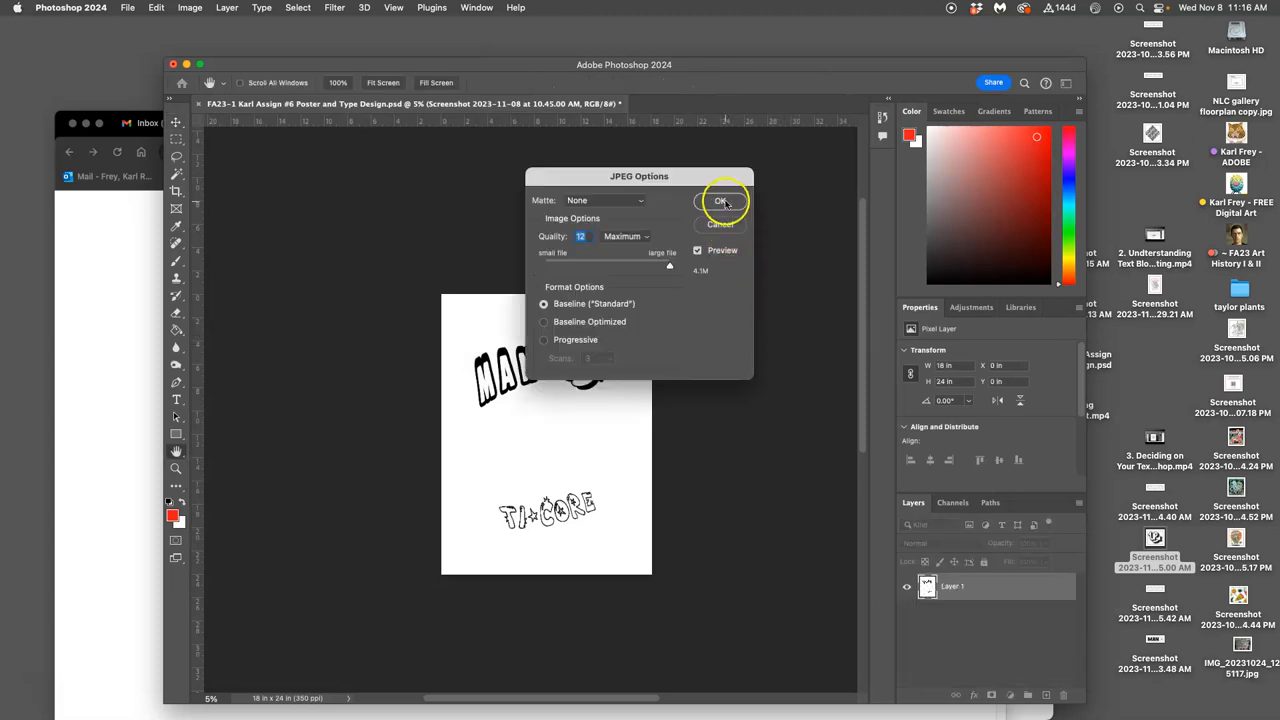
click(720, 201)
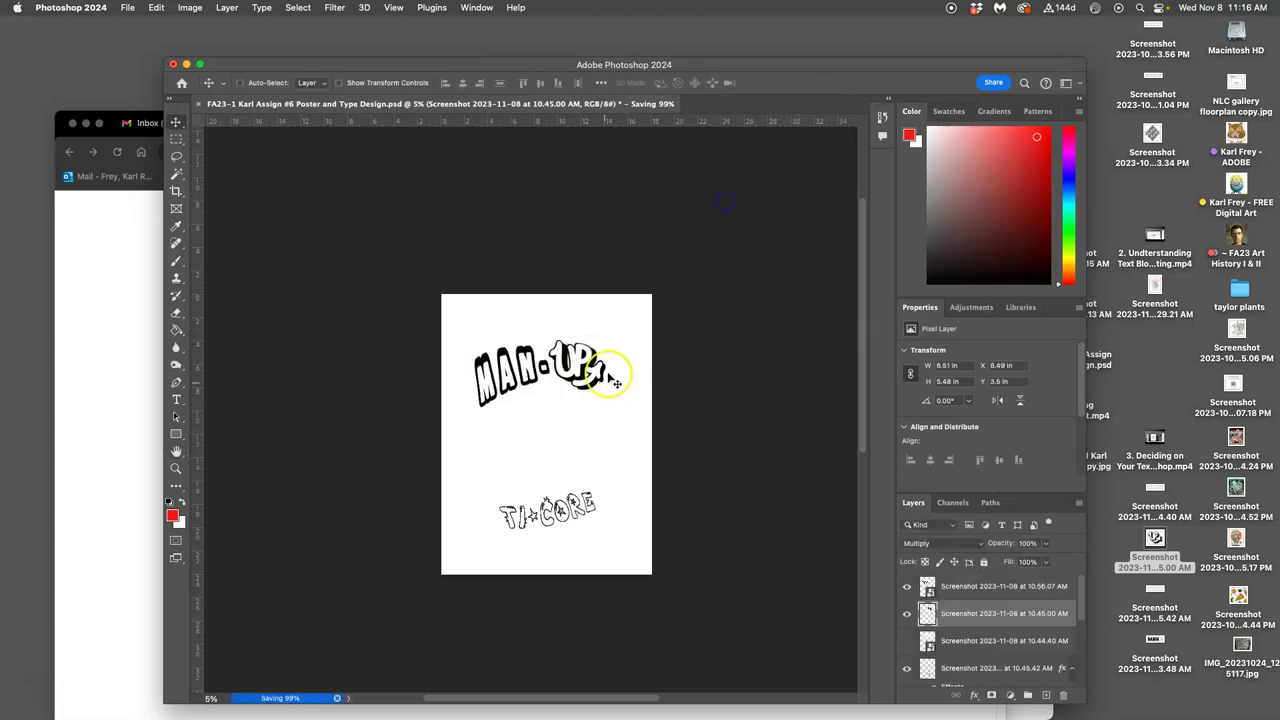
click(1125, 541)
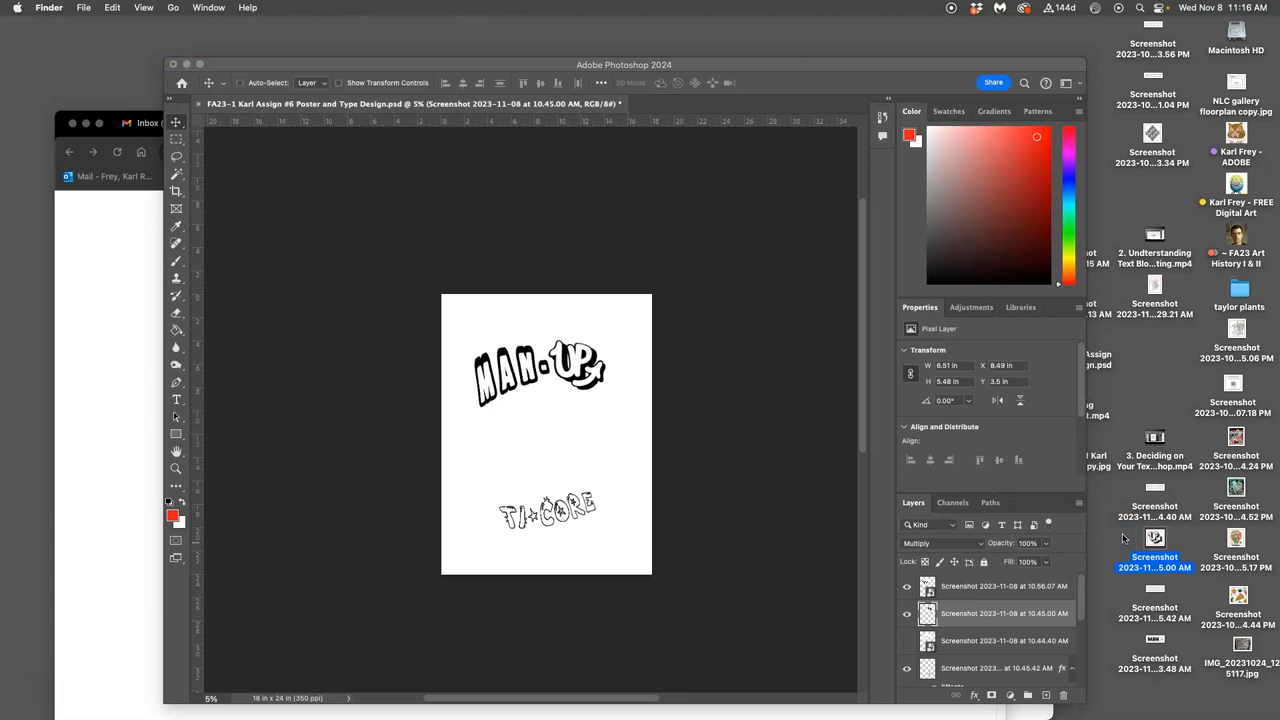
Step: From the desktop, open the test JPEG poster copy with Adobe Illustrator 2024
key(F11)
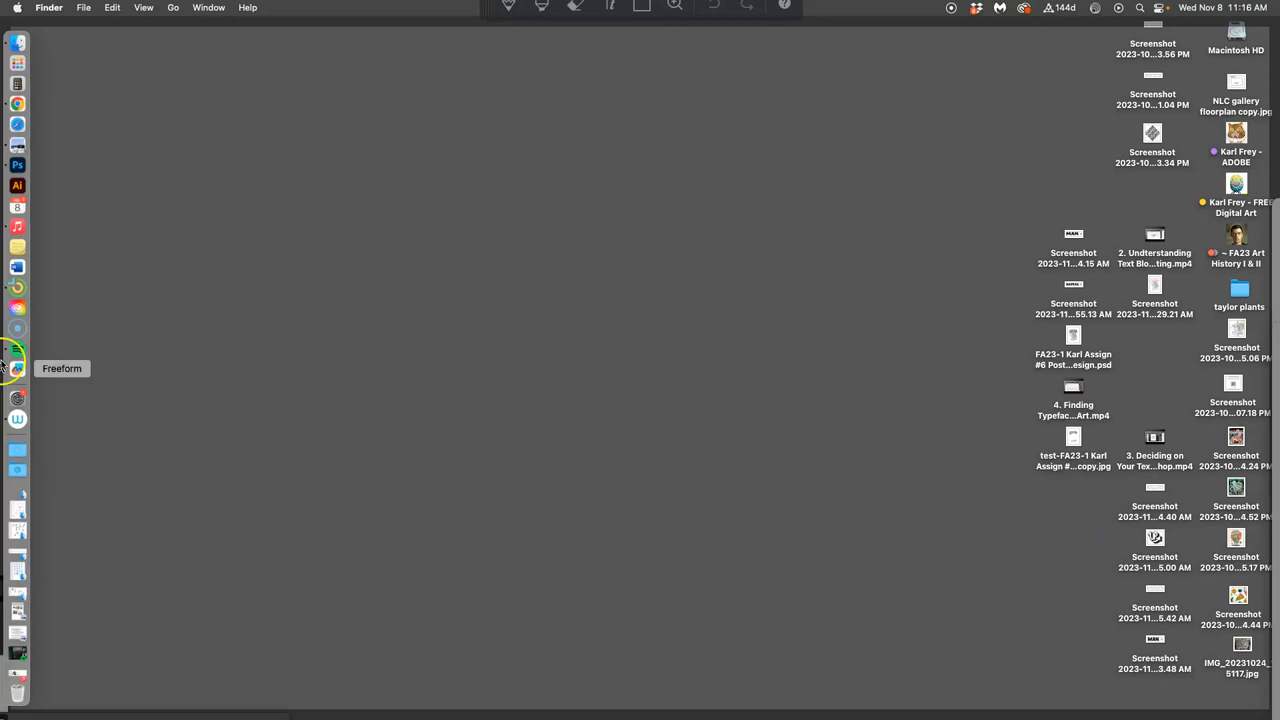
click(17, 187)
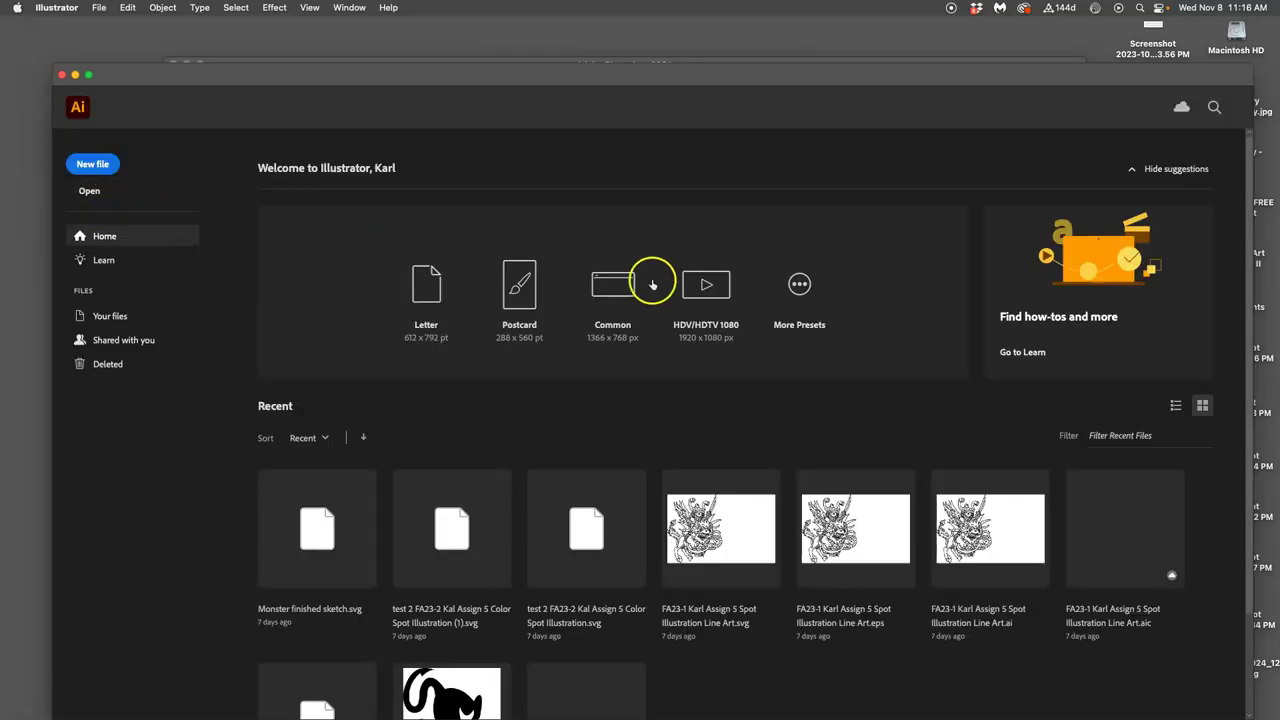
click(652, 285)
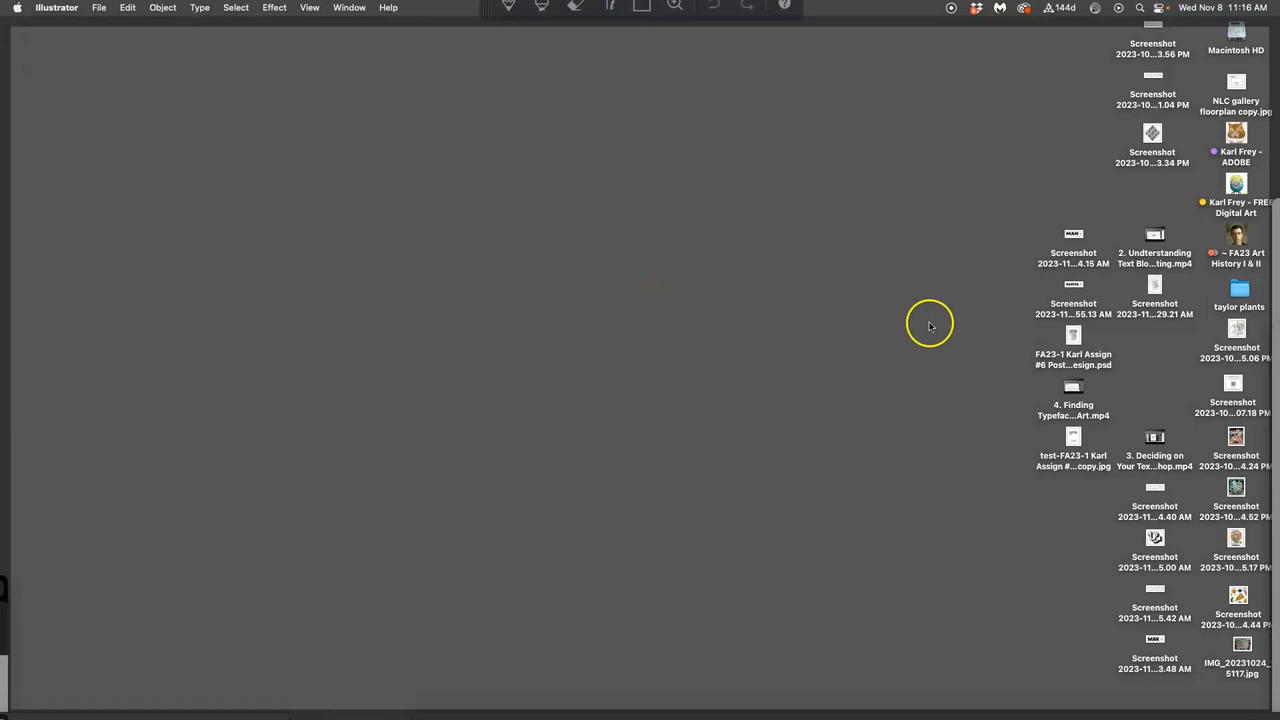
click(1074, 438)
right_click(1077, 440)
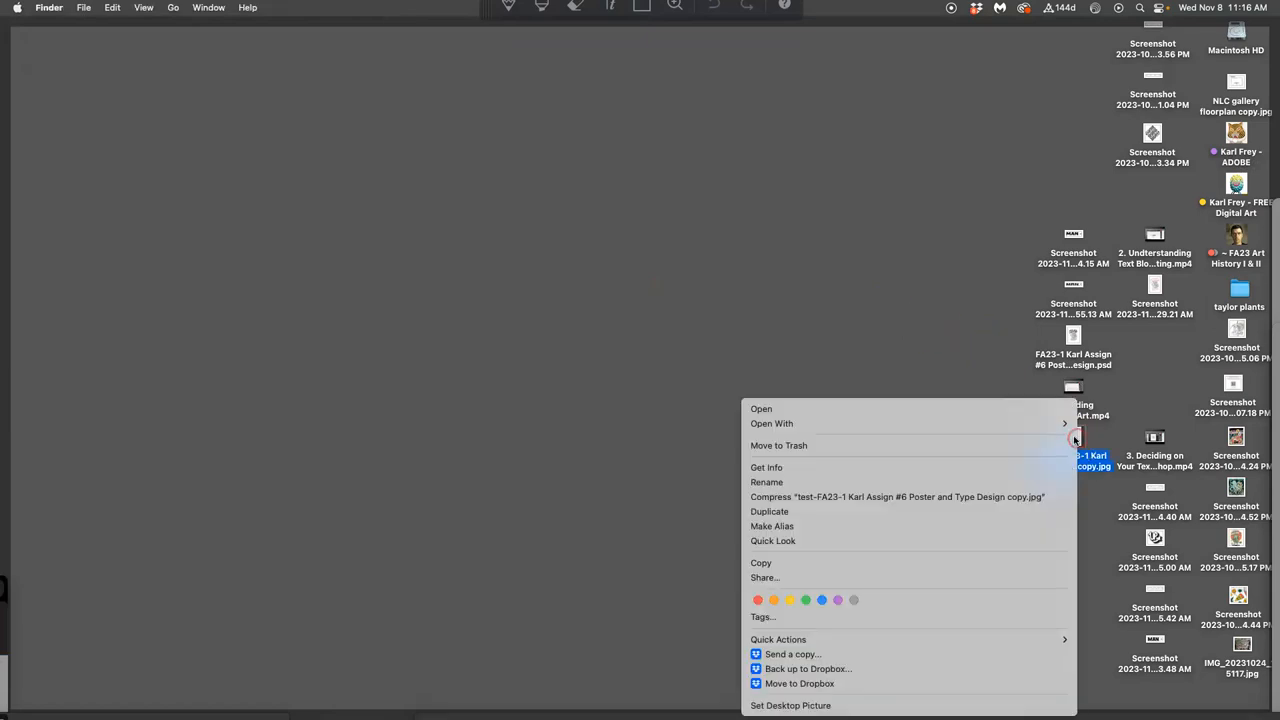
mouse_move(772, 423)
click(1122, 488)
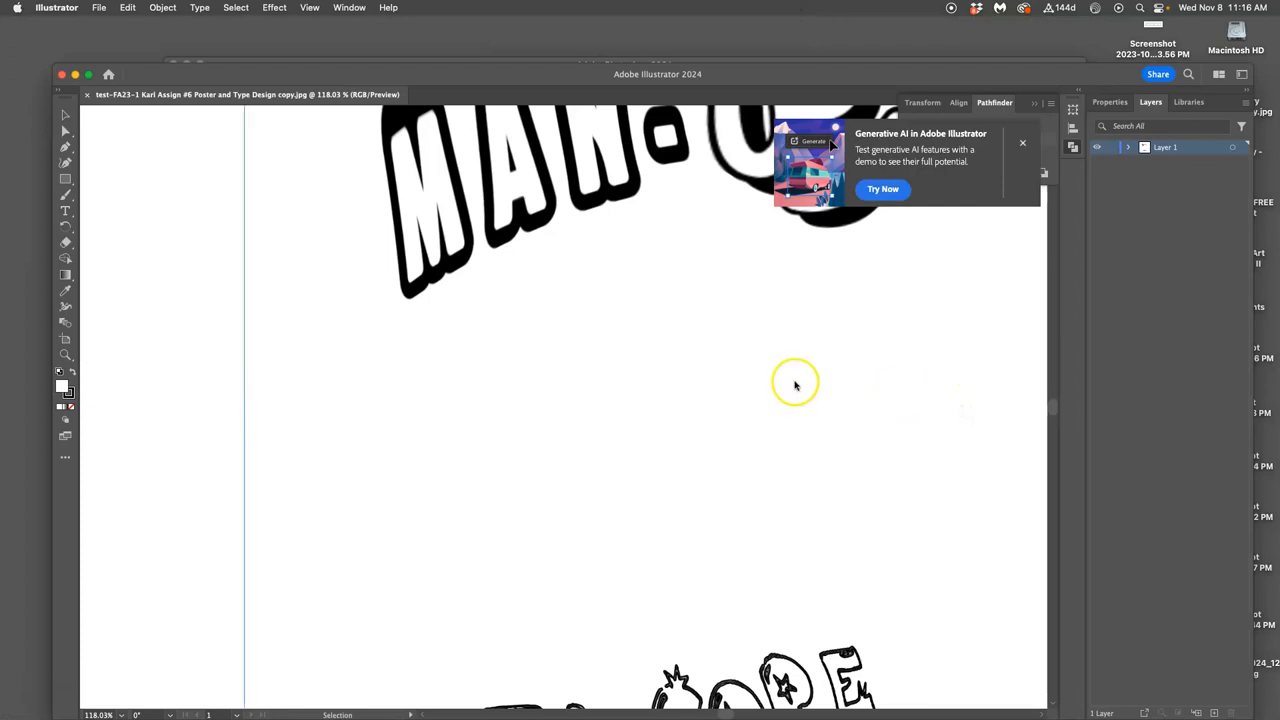
Step: Fit the artboard in the window and zoom out to see the whole image
key(super+0)
key(super+minus)
key(super+minus)
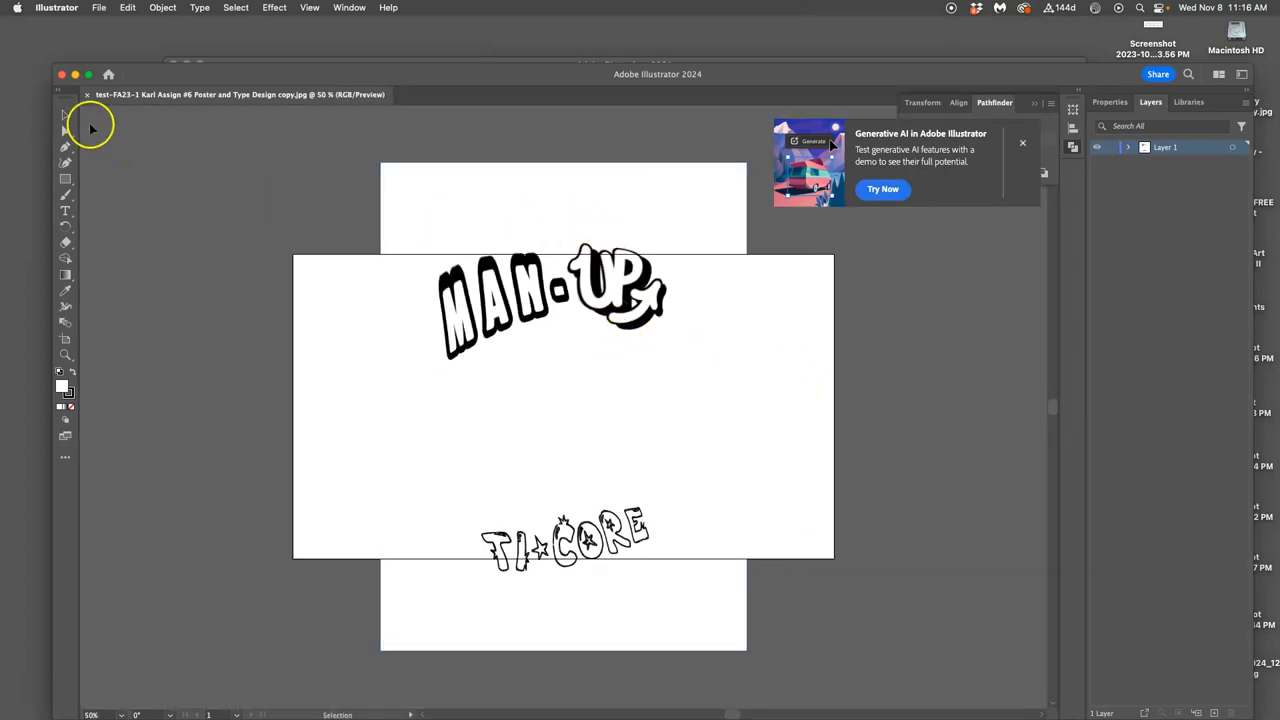
Step: Select the placed lettering image, scale it down from its corner and move it up-left onto the artboard
click(65, 117)
click(543, 229)
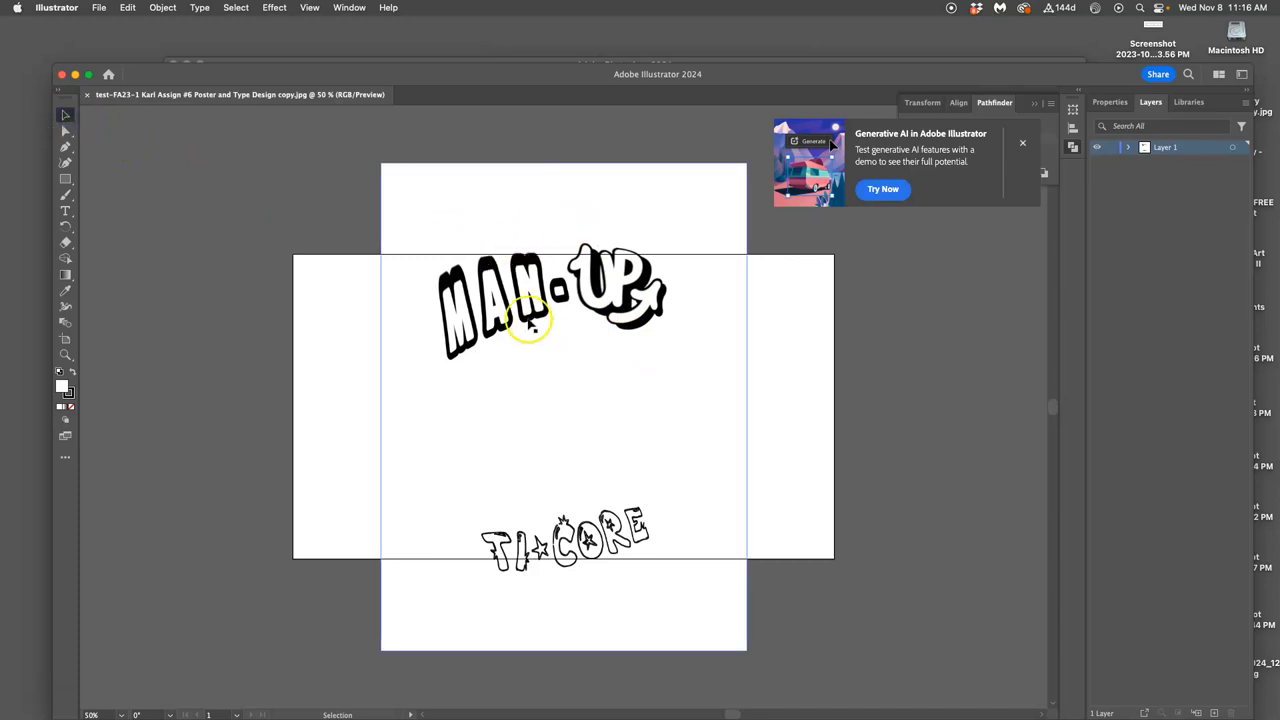
click(503, 208)
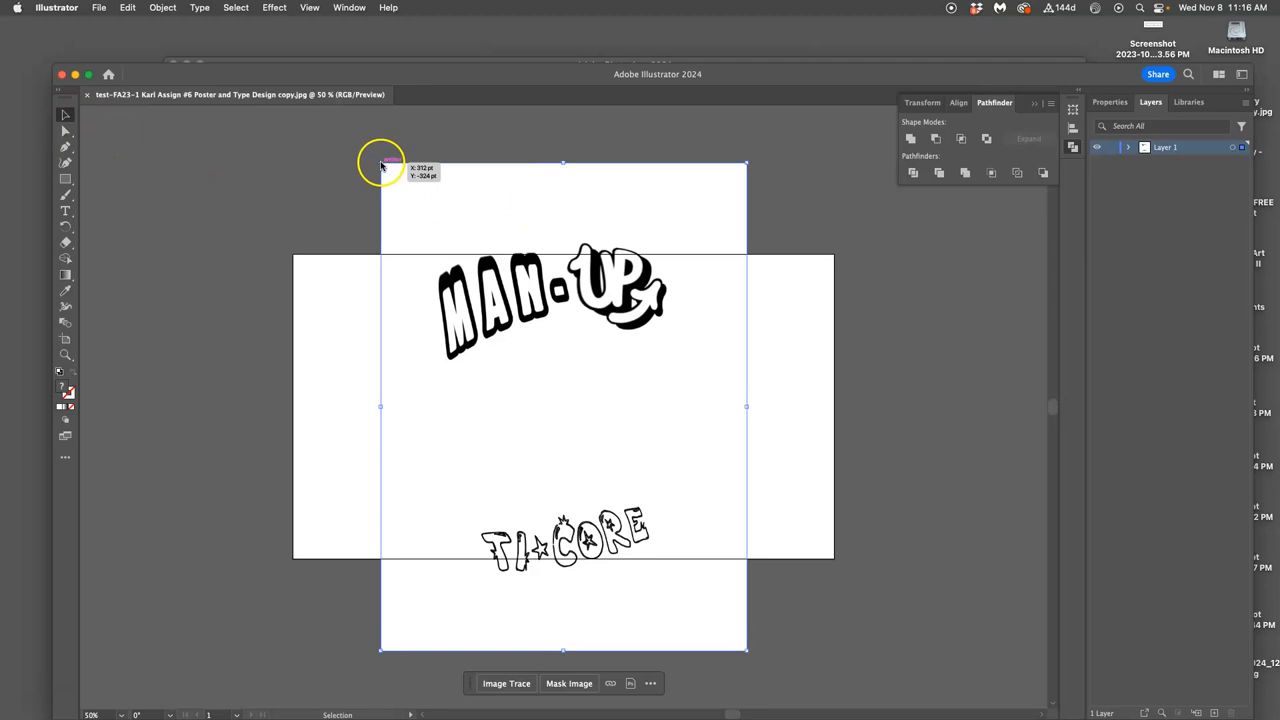
mouse_move(381, 163)
mouse_down()
mouse_move(482, 276)
mouse_move(437, 248)
mouse_up()
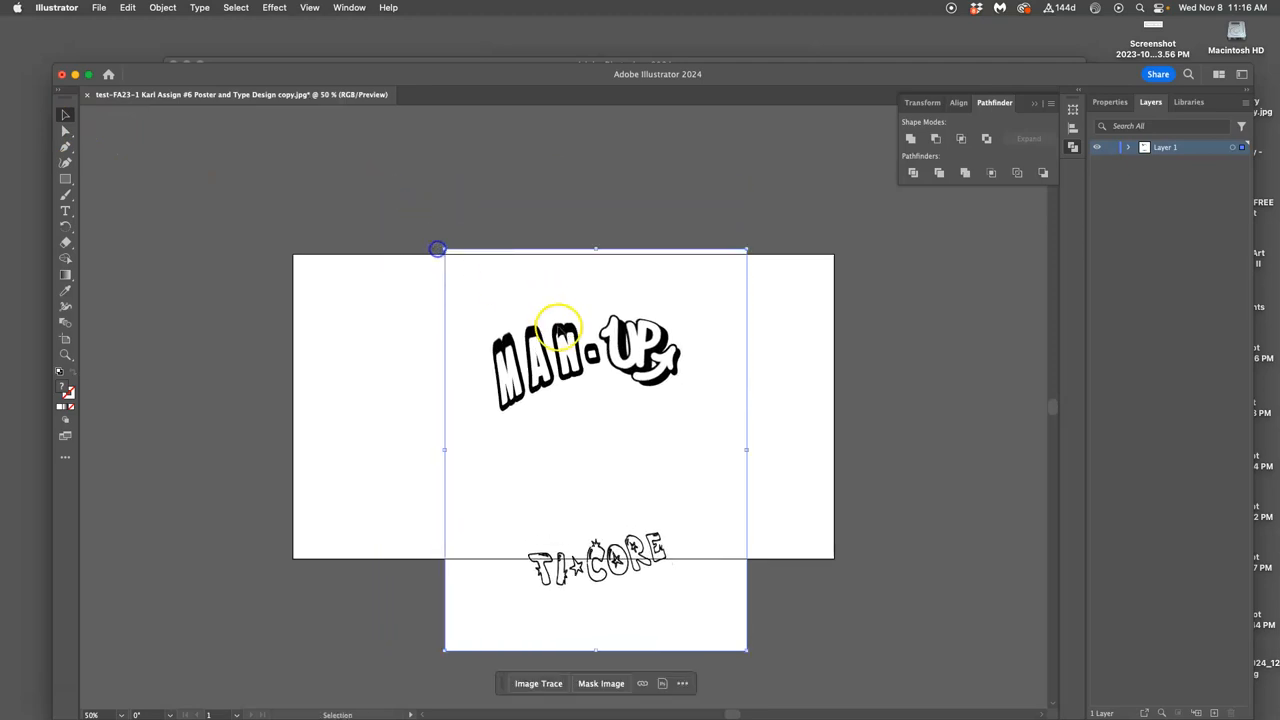
drag(559, 330, 527, 282)
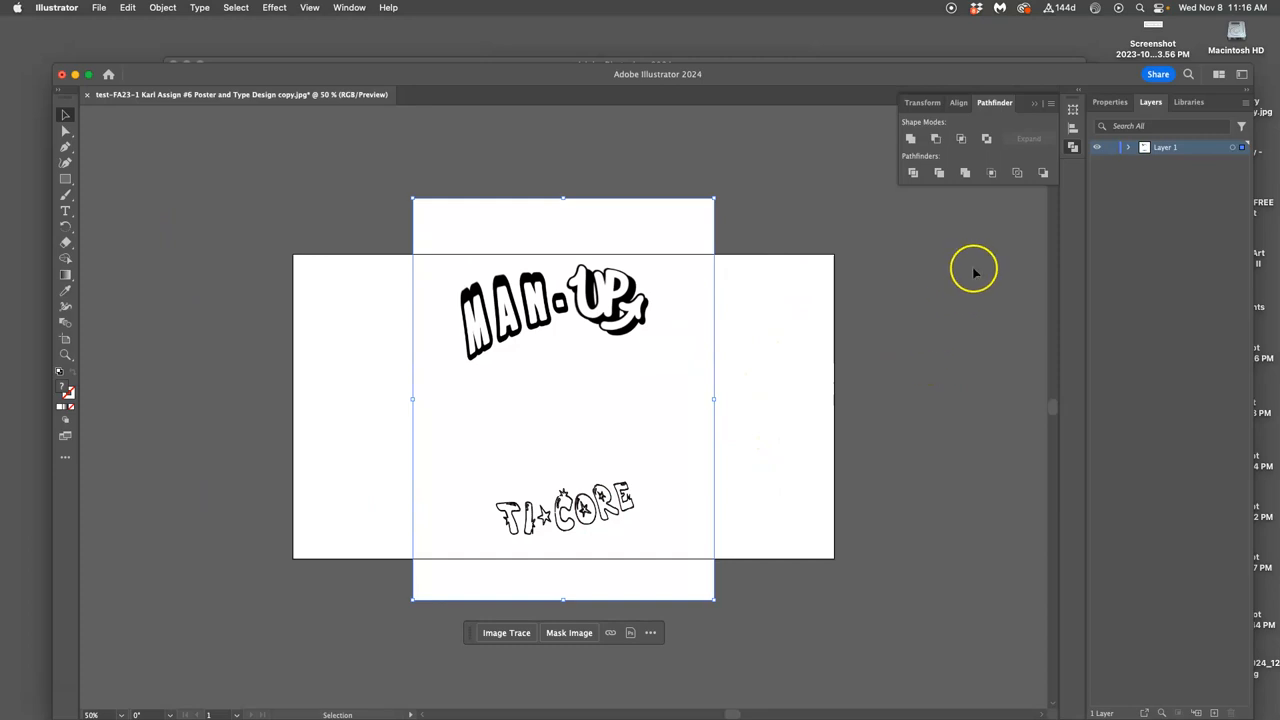
Step: Image Trace the lettering as a Black and White Logo and expand the Advanced tracing options
click(1110, 102)
scroll(1217, 600, down, 3)
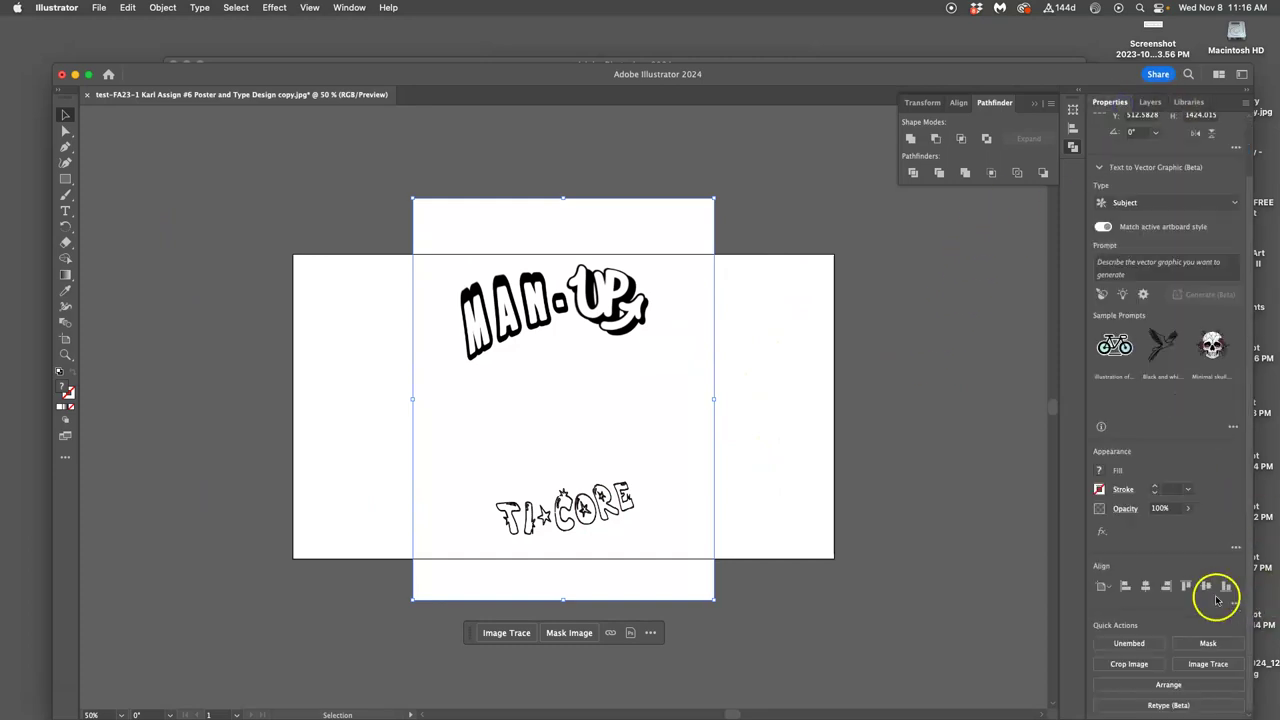
click(1207, 666)
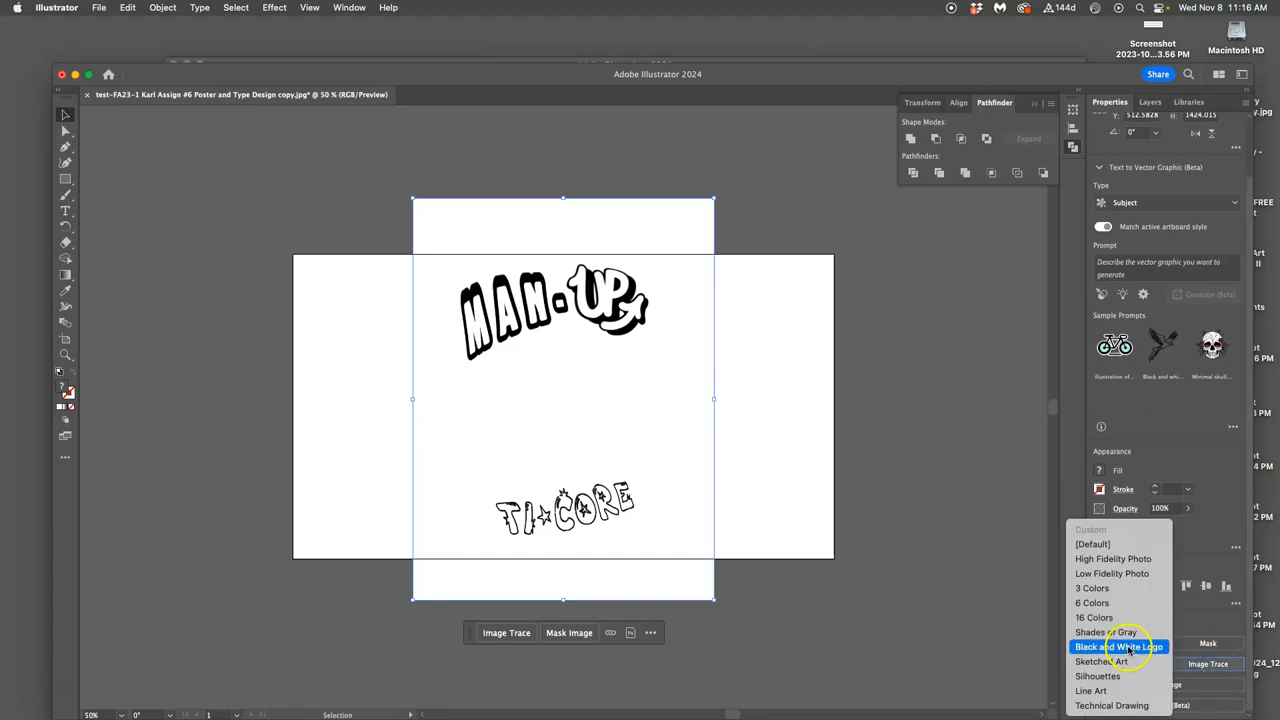
click(577, 233)
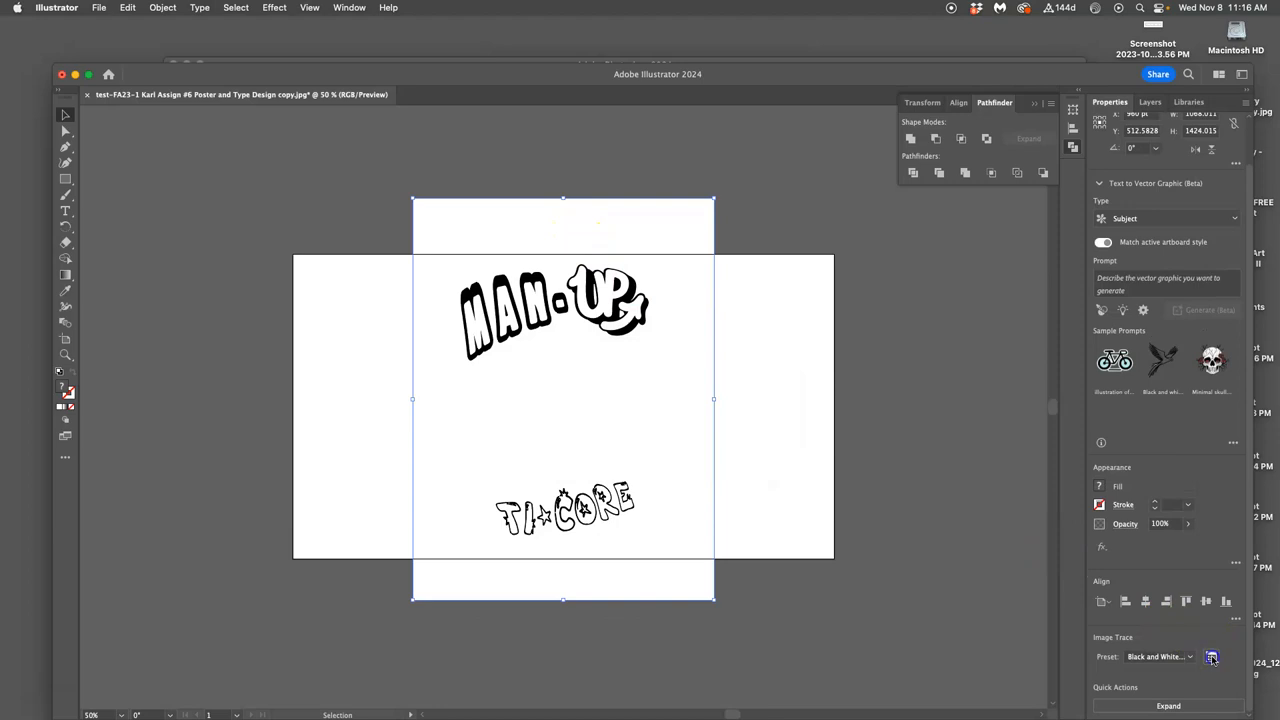
click(1211, 657)
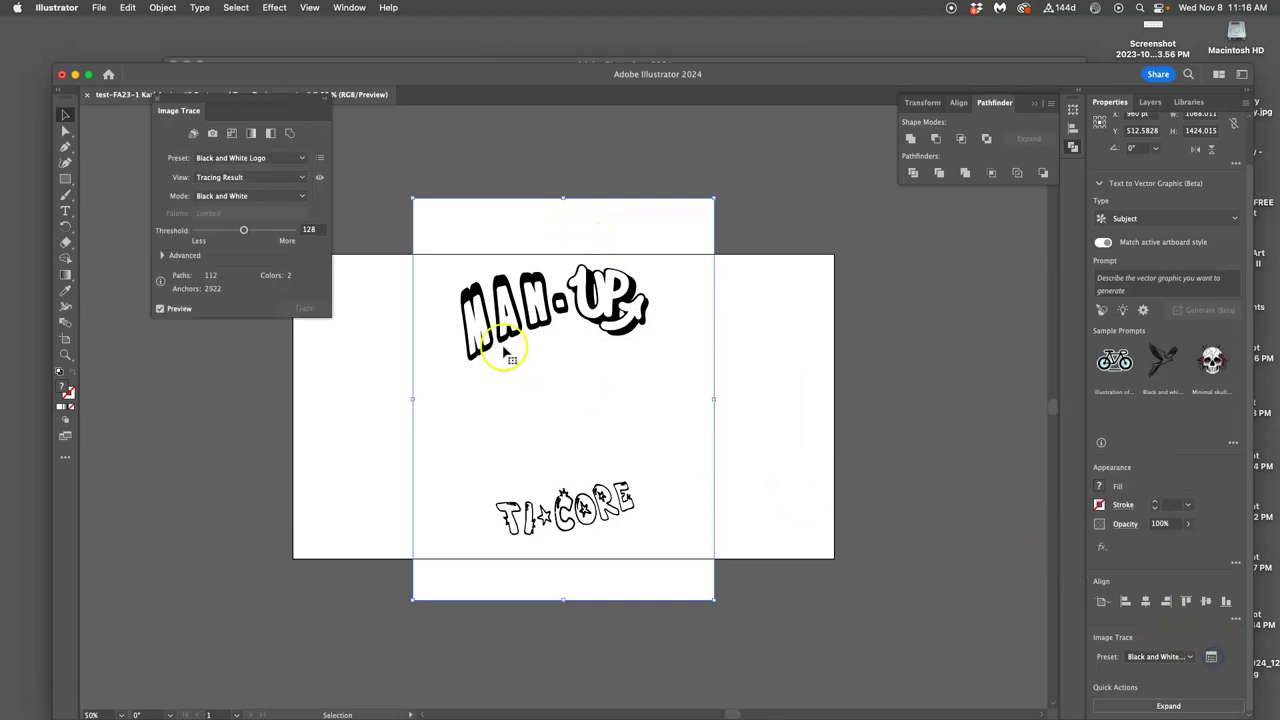
click(163, 255)
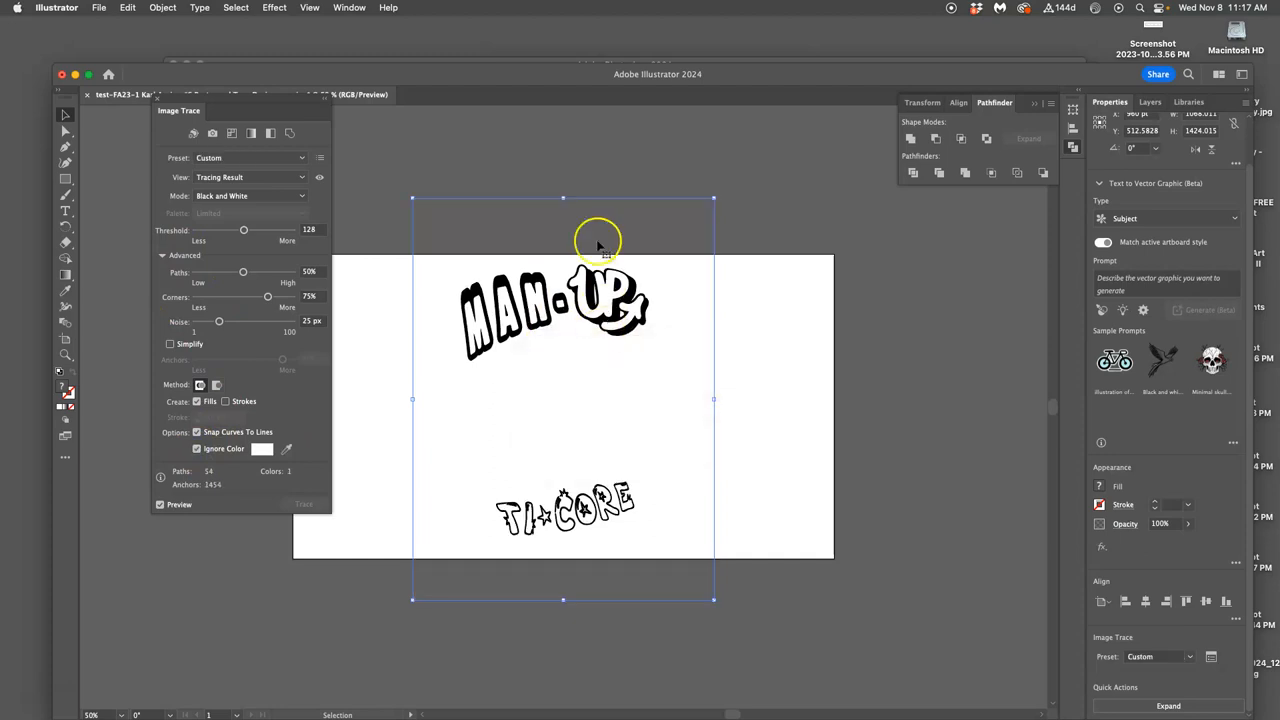
Step: Nudge the traced lettering off and back onto the artboard
drag(598, 263, 710, 152)
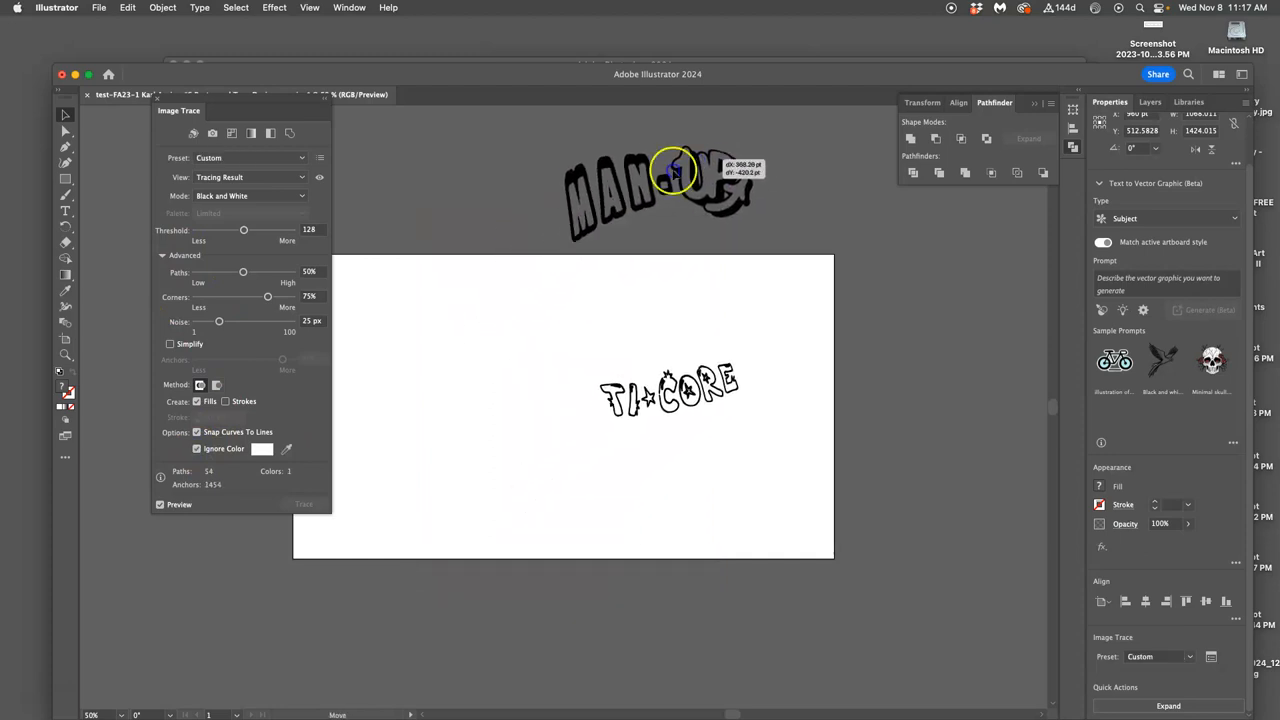
drag(710, 152, 603, 285)
scroll(603, 285, up, 5)
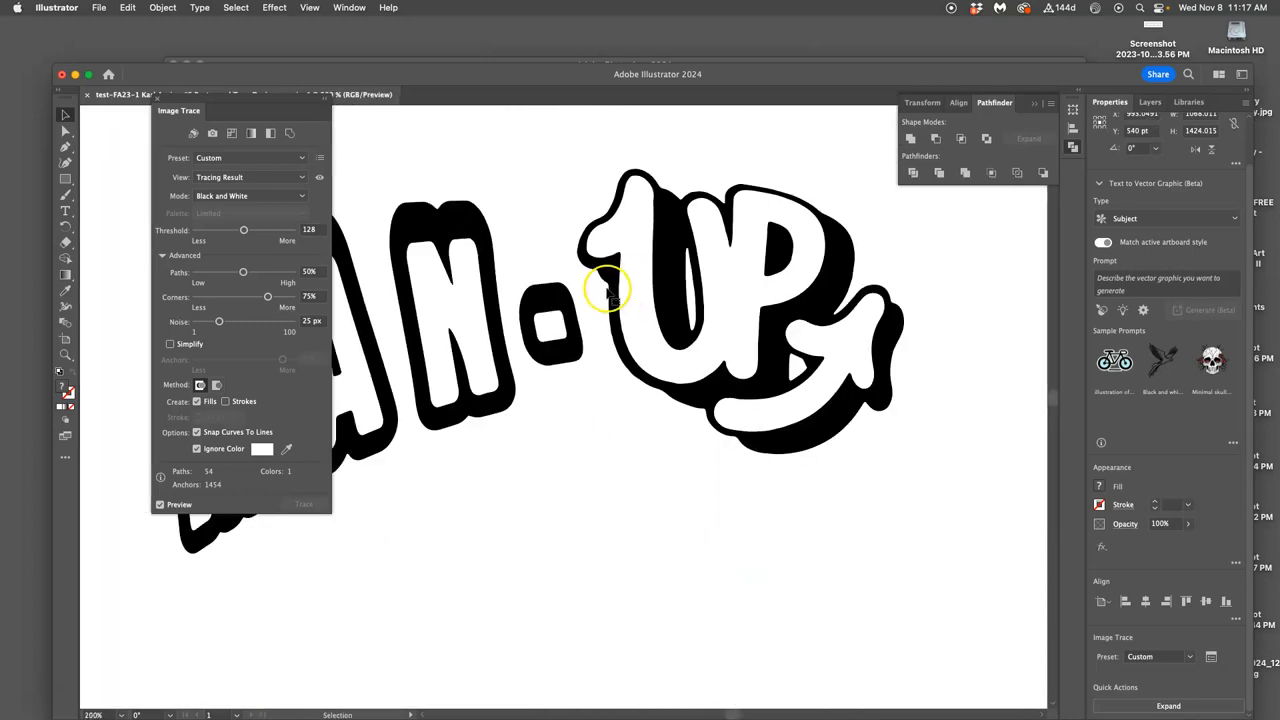
scroll(620, 290, left, 5)
scroll(607, 291, up, 2)
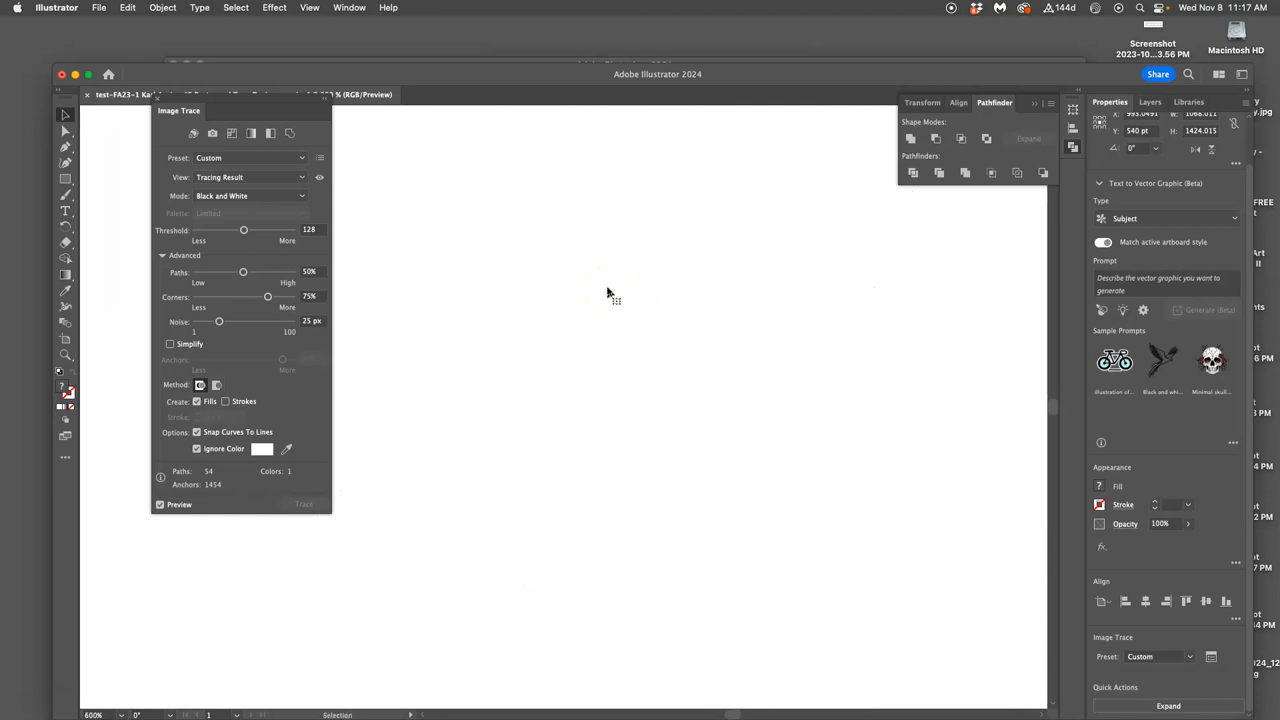
scroll(607, 291, up, 5)
scroll(607, 291, right, 5)
scroll(607, 291, right, 4)
scroll(607, 291, down, 5)
scroll(607, 291, down, 2)
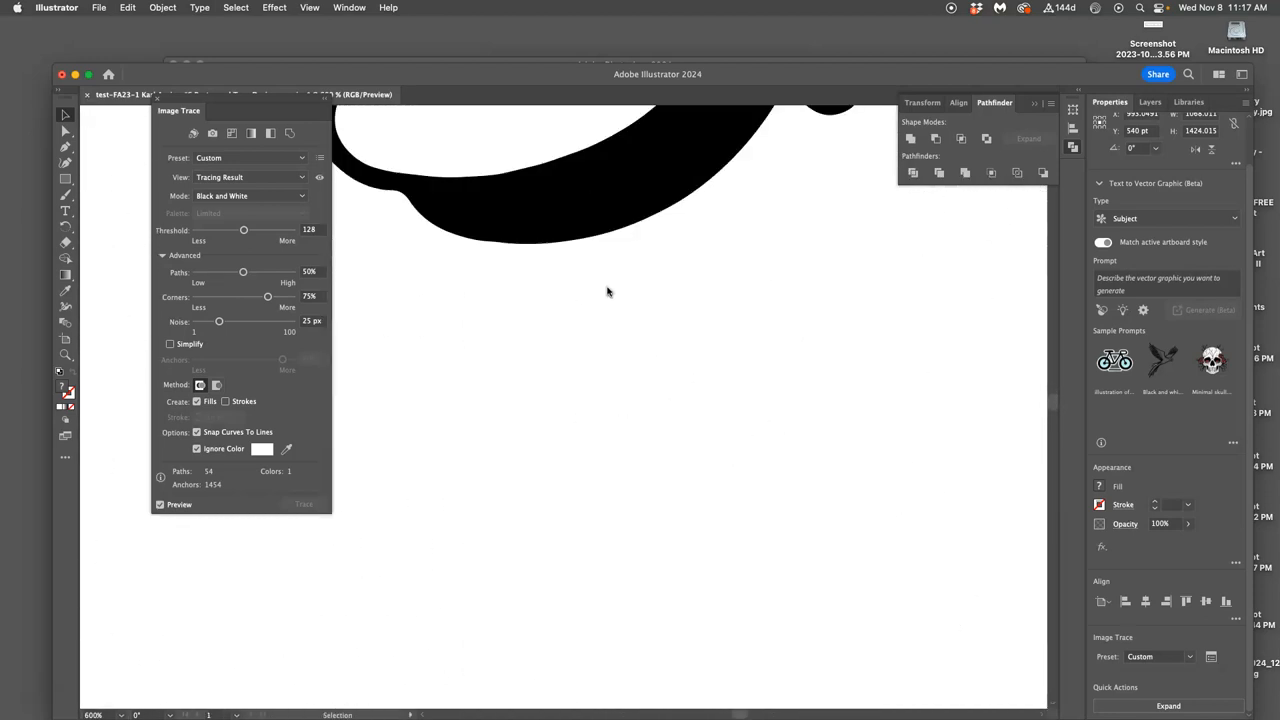
scroll(607, 291, up, 4)
scroll(607, 291, up, 3)
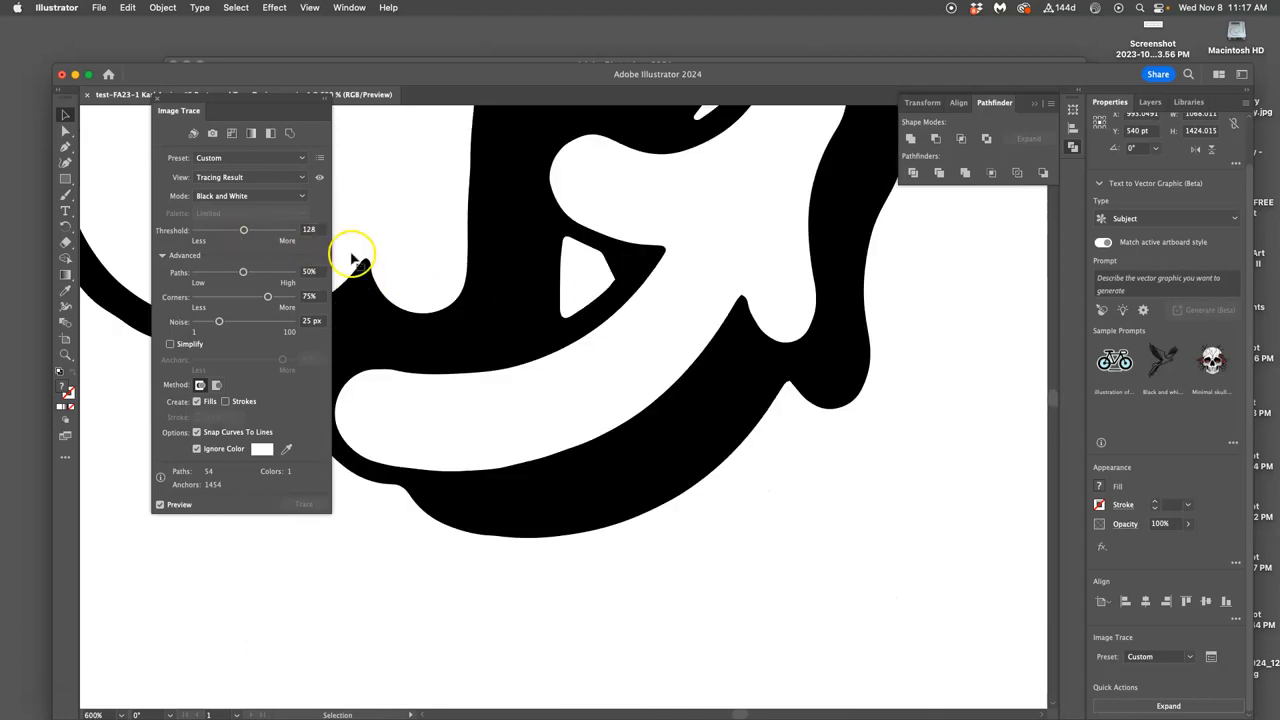
scroll(466, 277, left, 3)
scroll(466, 277, left, 3)
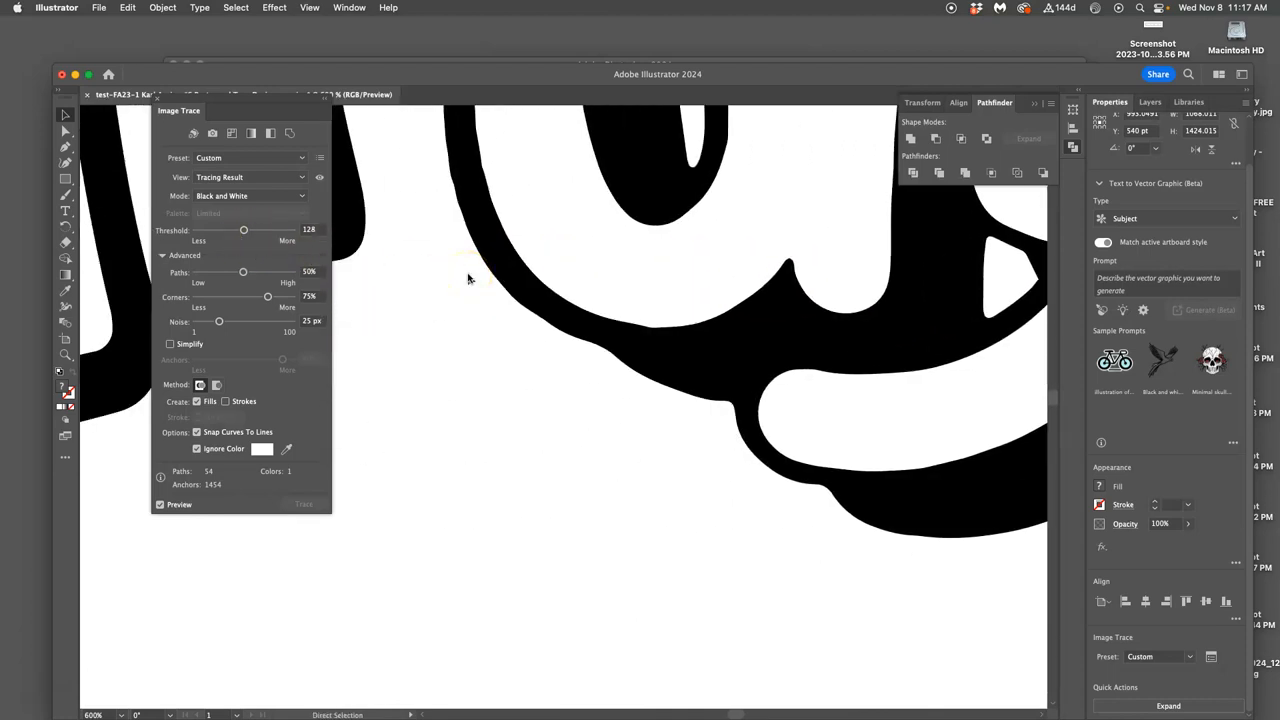
scroll(468, 277, down, 2)
scroll(468, 277, down, 2)
scroll(468, 277, down, 2)
click(487, 281)
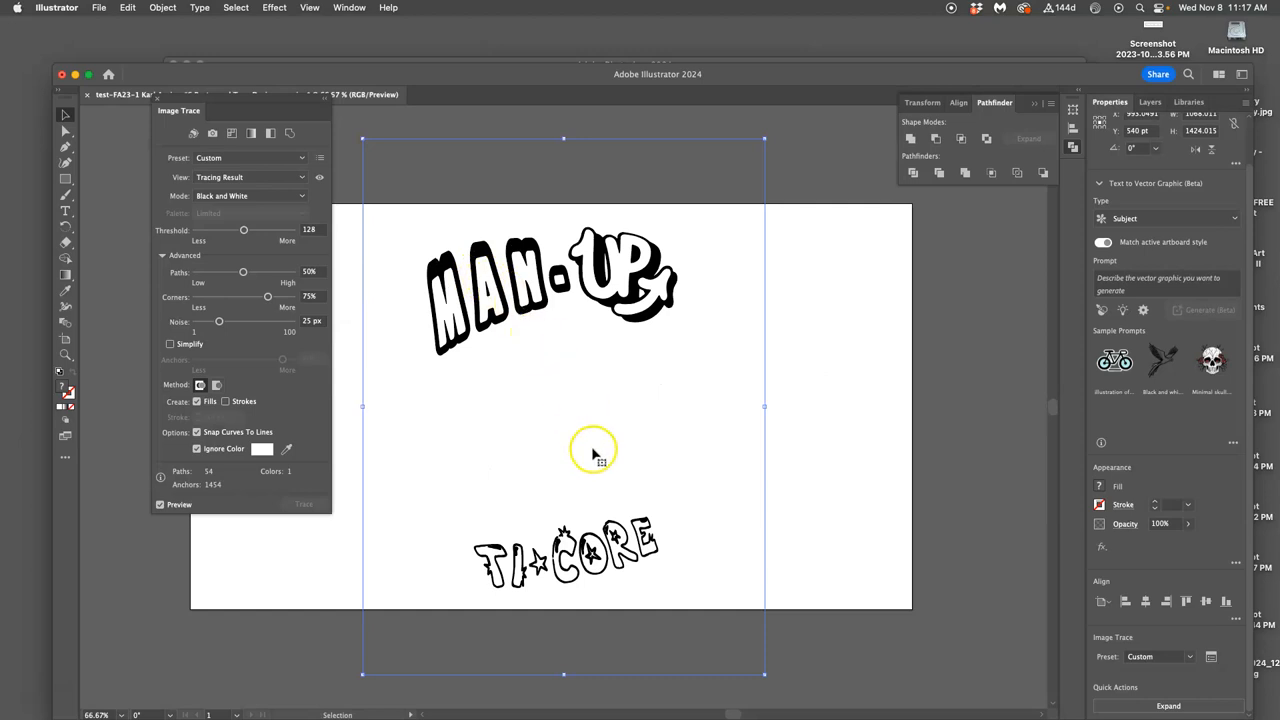
scroll(612, 478, up, 2)
scroll(617, 479, up, 2)
scroll(617, 479, down, 2)
scroll(617, 479, up, 3)
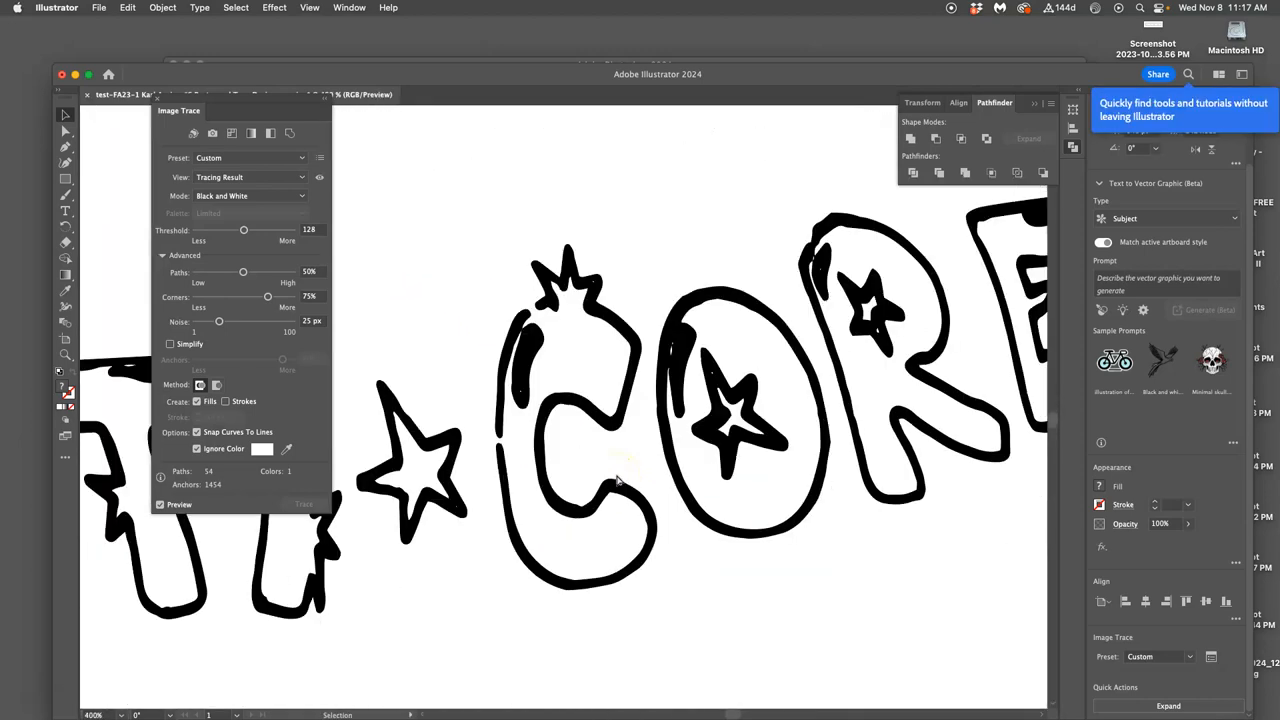
scroll(617, 479, right, 5)
scroll(620, 478, up, 5)
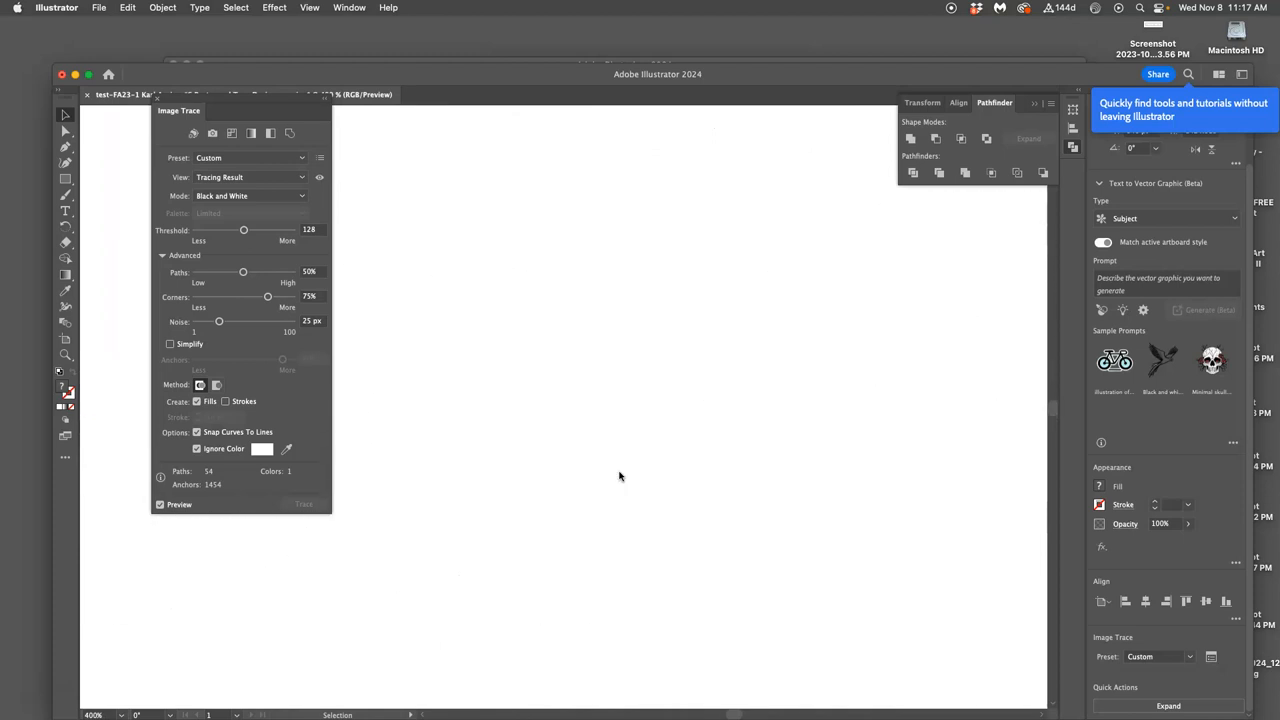
scroll(690, 388, down, 5)
scroll(690, 388, up, 5)
scroll(680, 380, down, 5)
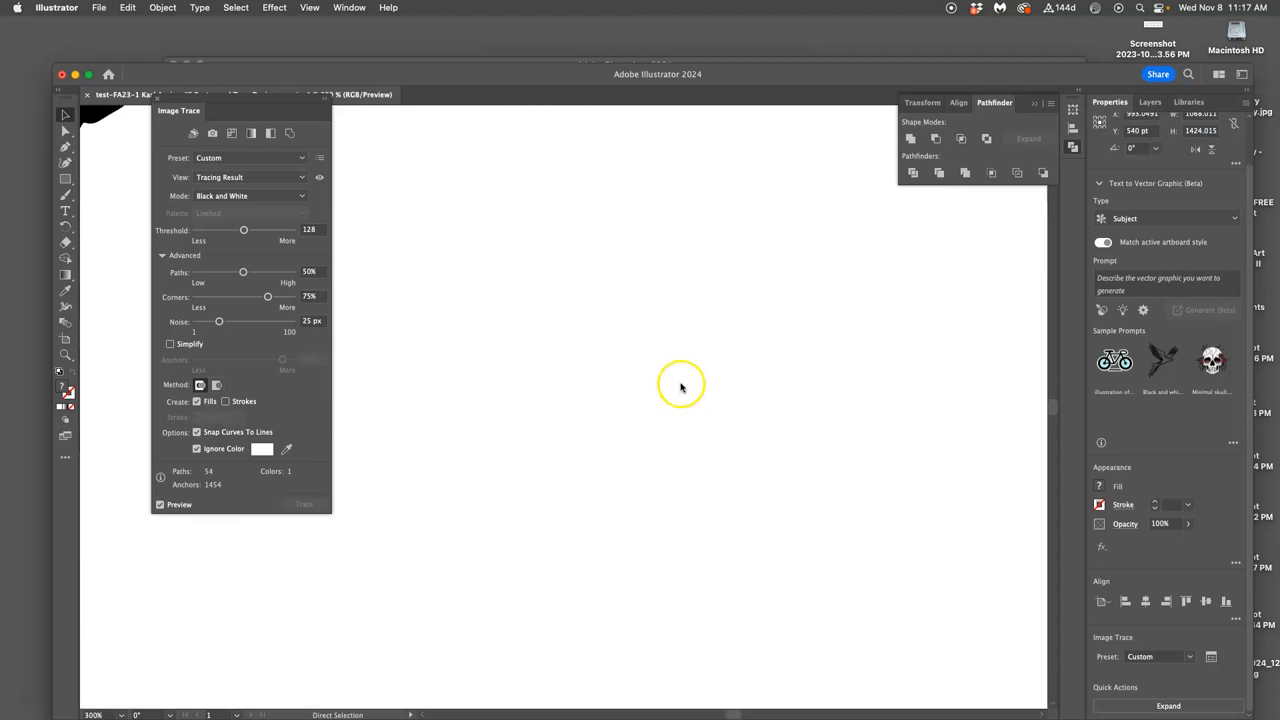
key(ctrl+1)
scroll(645, 378, up, 2)
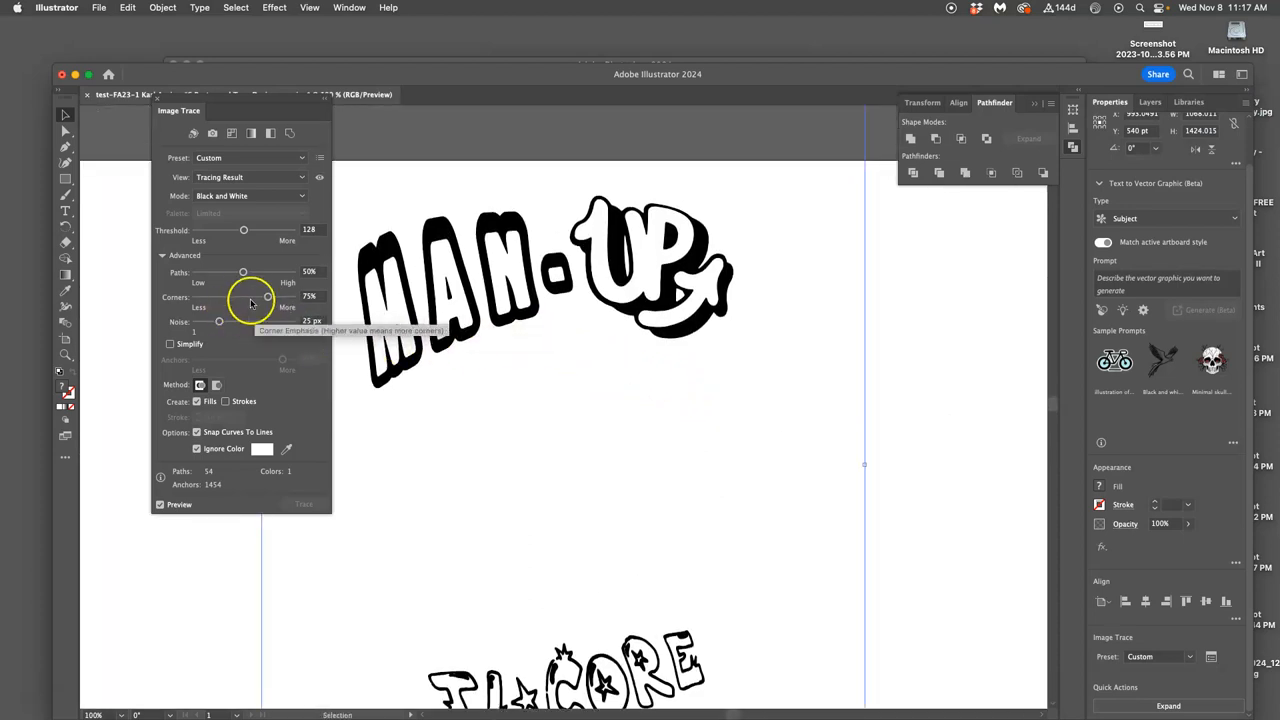
Step: Drag the Paths fidelity slider down from 50% to about 35%
click(241, 274)
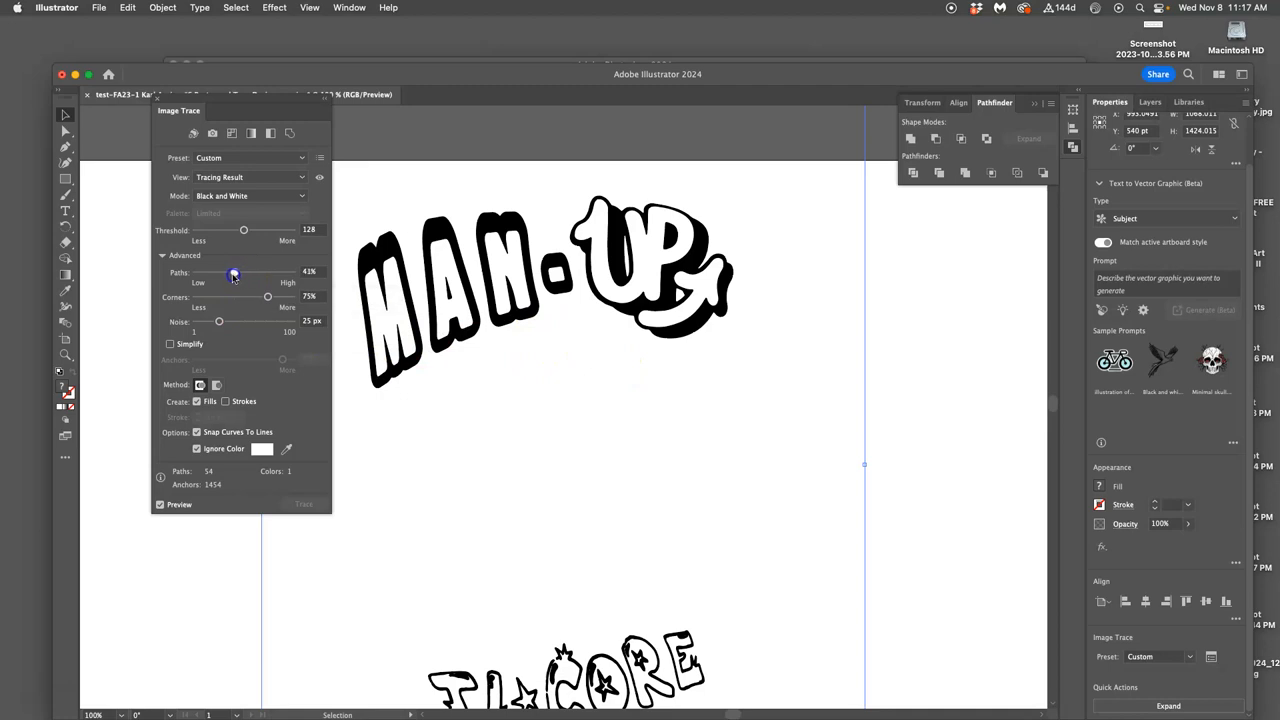
drag(234, 277, 305, 273)
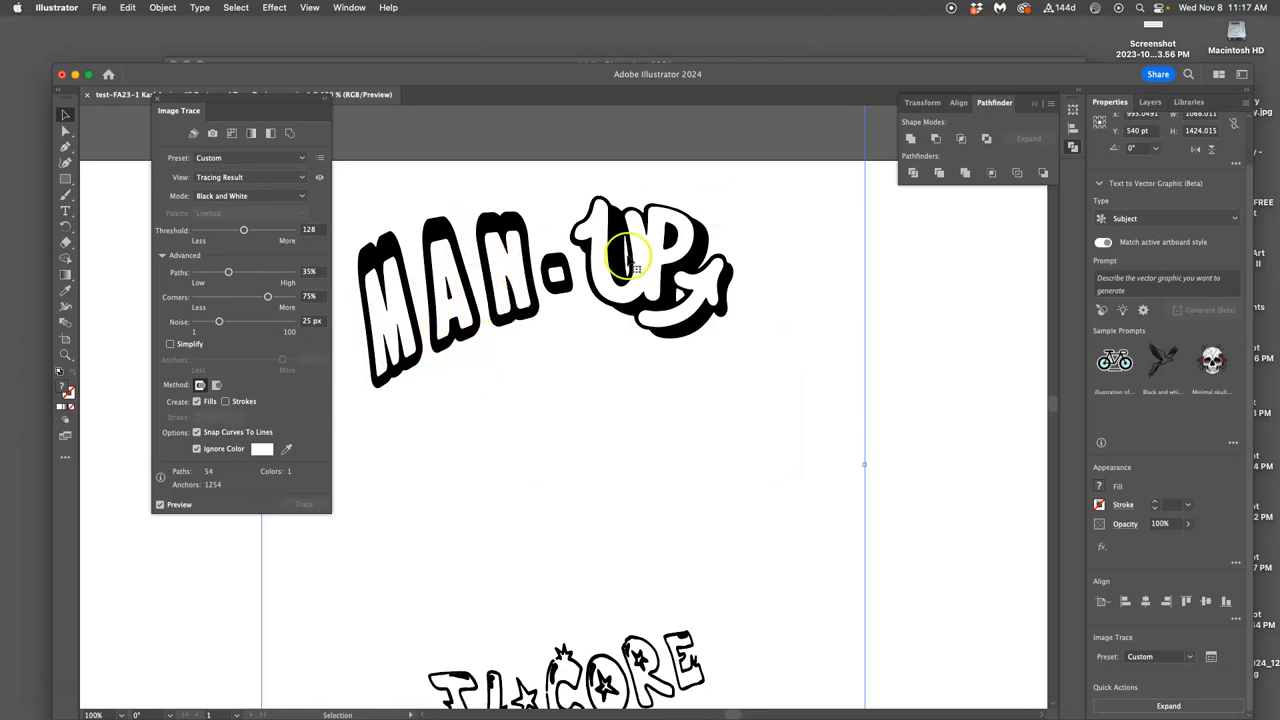
click(1168, 705)
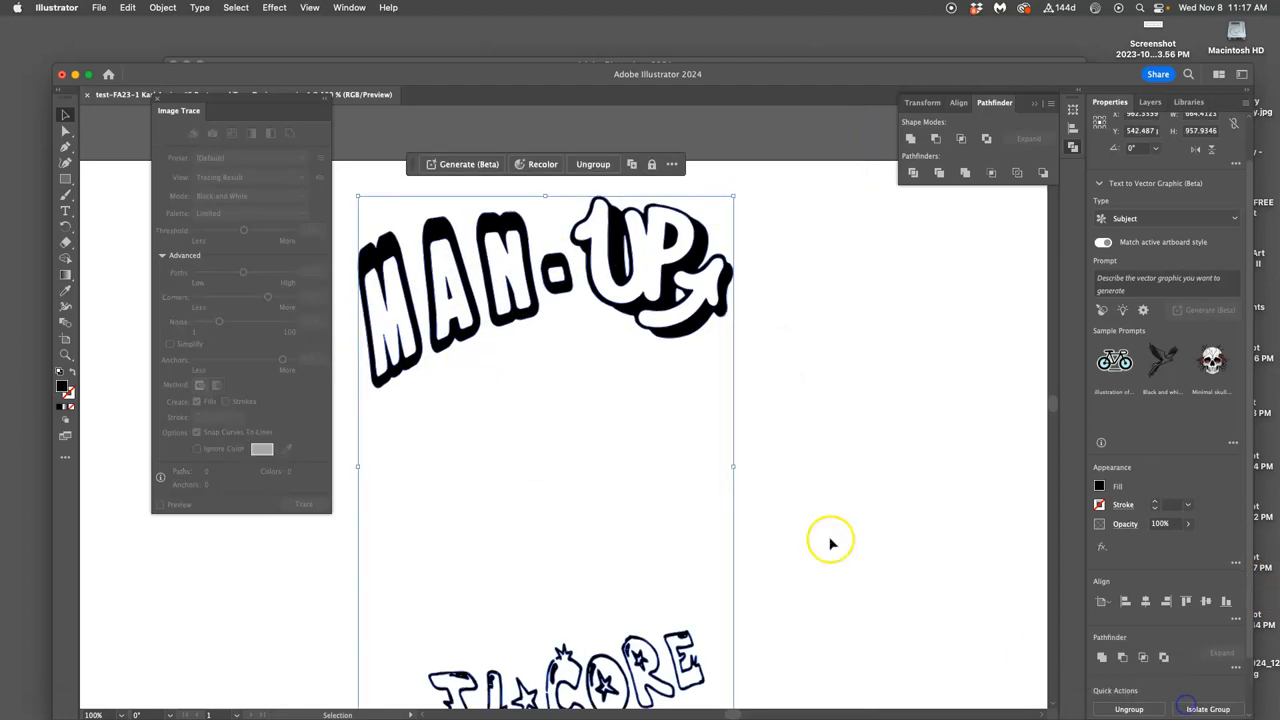
click(771, 409)
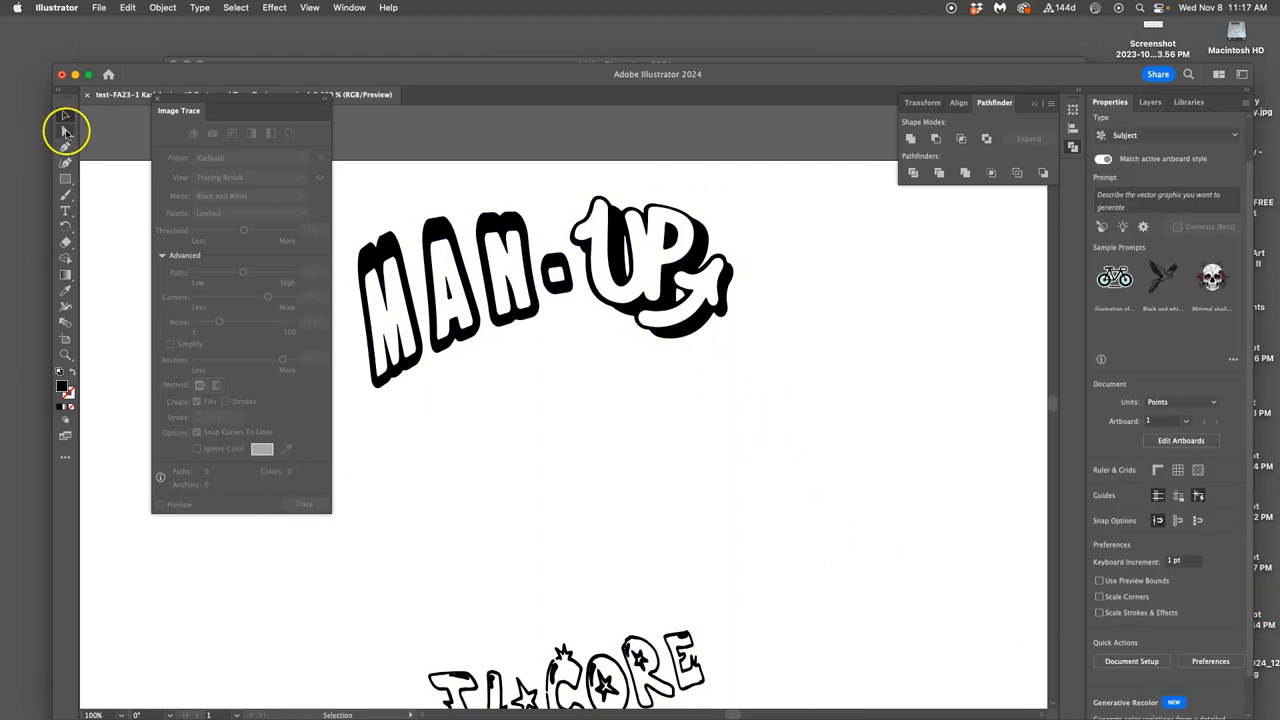
click(65, 130)
click(650, 302)
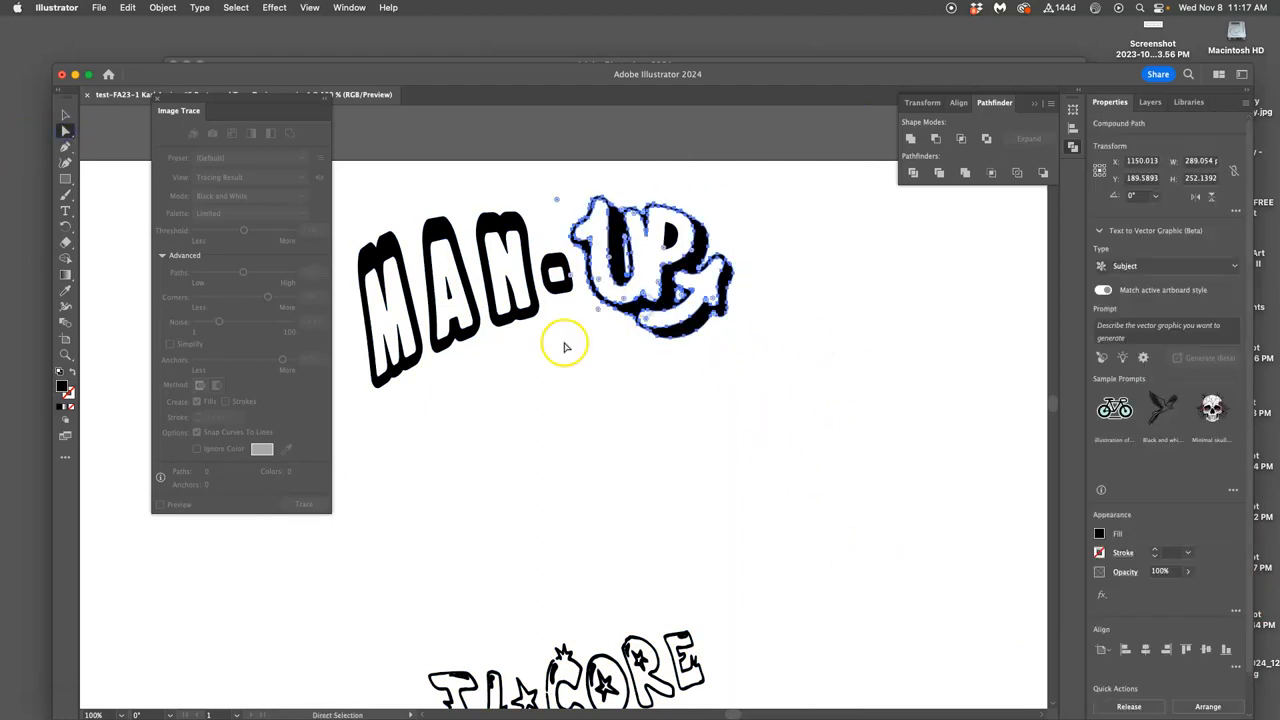
key(ctrl+equal)
key(ctrl+equal)
key(ctrl+equal)
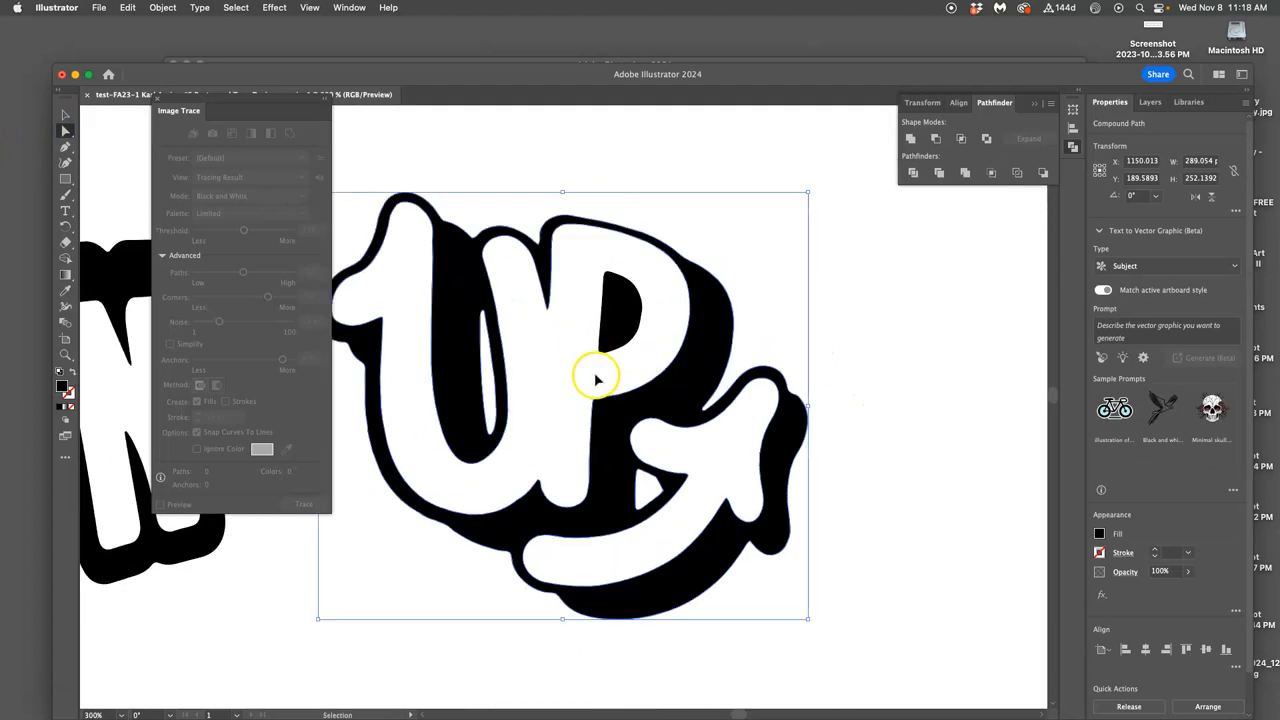
key(ctrl+equal)
key(ctrl+minus)
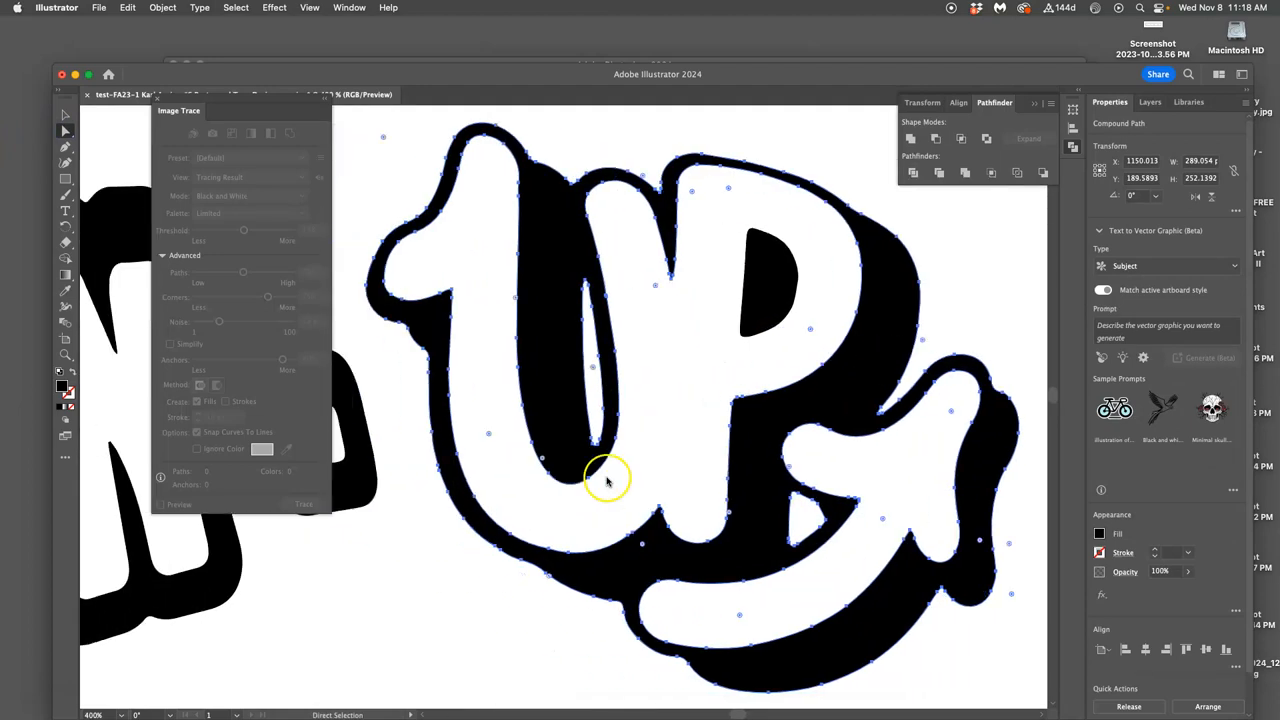
scroll(605, 480, left, 5)
key(ctrl+equal)
key(ctrl+equal)
key(ctrl+minus)
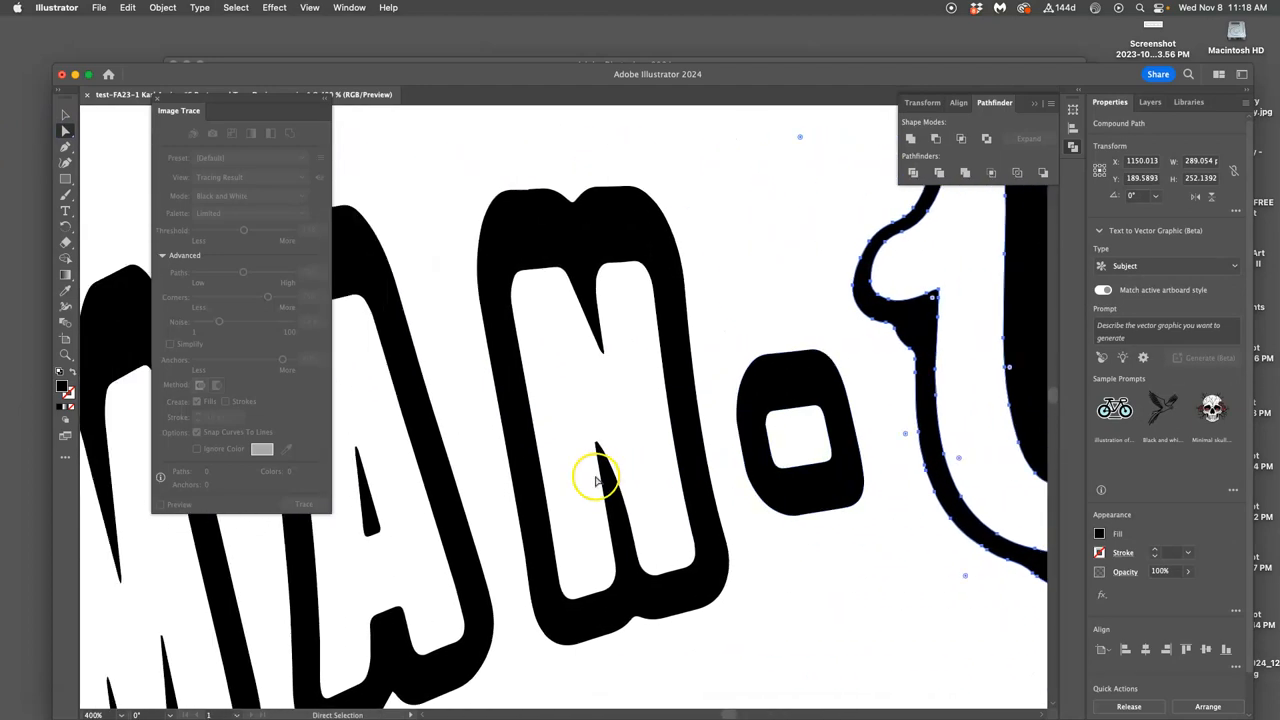
scroll(597, 481, left, 3)
scroll(597, 481, right, 5)
key(v)
key(ctrl+minus)
key(ctrl+minus)
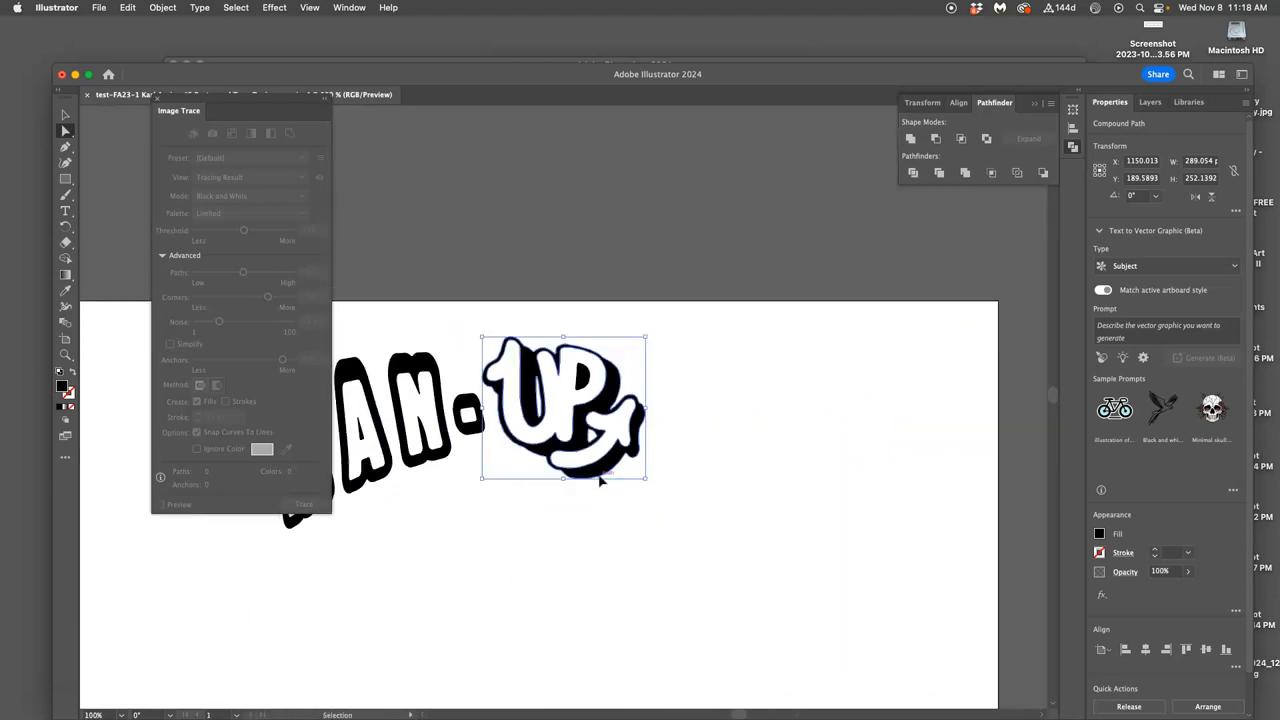
key(ctrl+minus)
scroll(596, 480, left, 2)
key(a)
click(596, 480)
scroll(596, 480, down, 2)
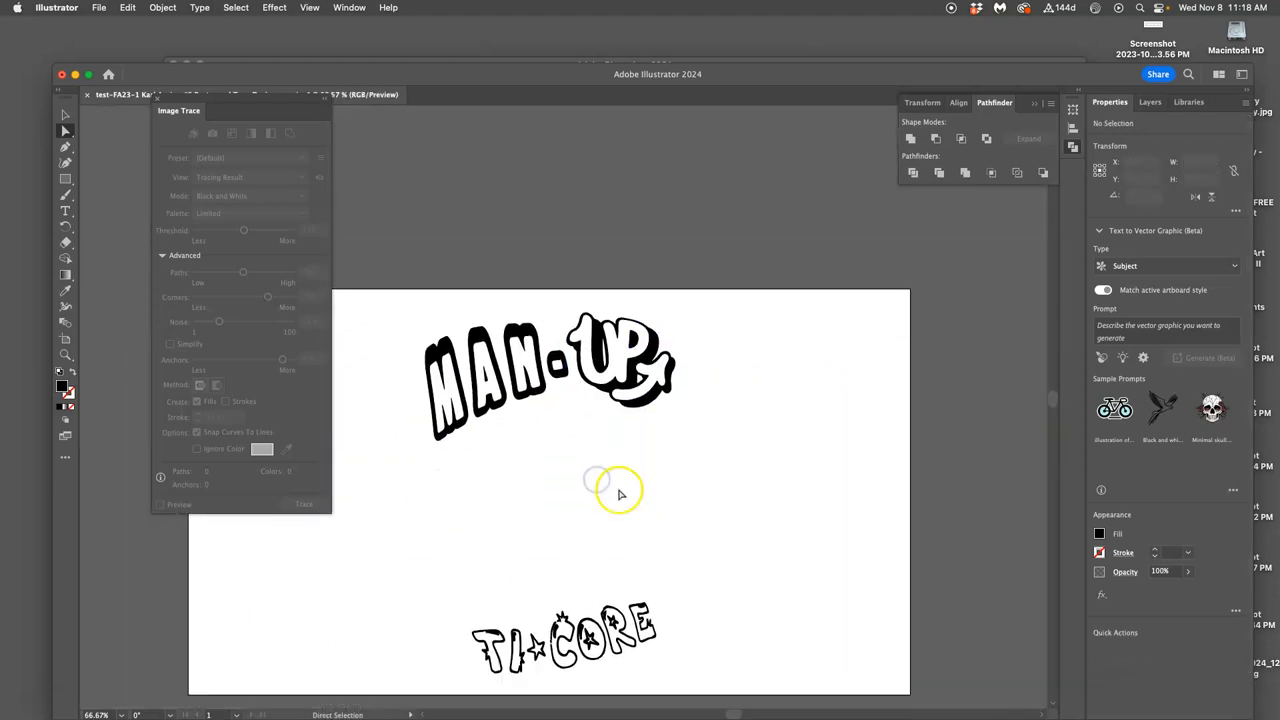
scroll(614, 491, down, 2)
key(ctrl+plus)
key(ctrl+plus)
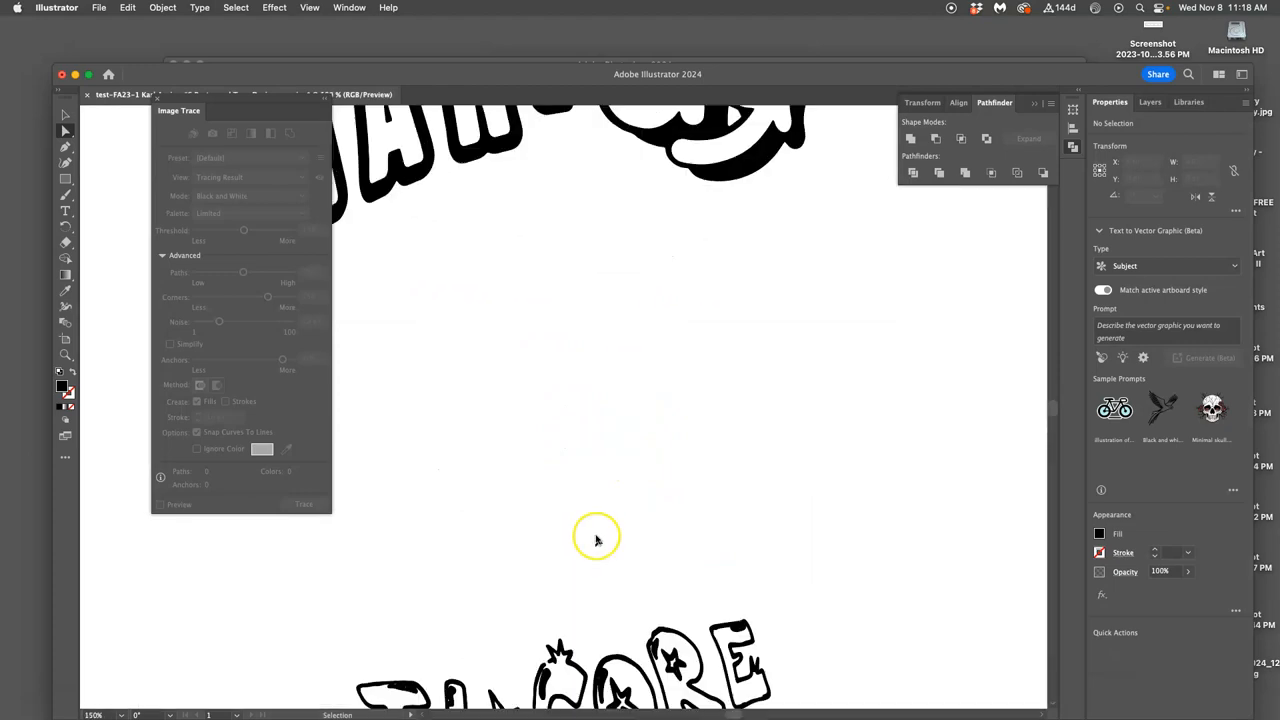
key(ctrl+plus)
scroll(594, 534, down, 2)
scroll(613, 566, down, 1)
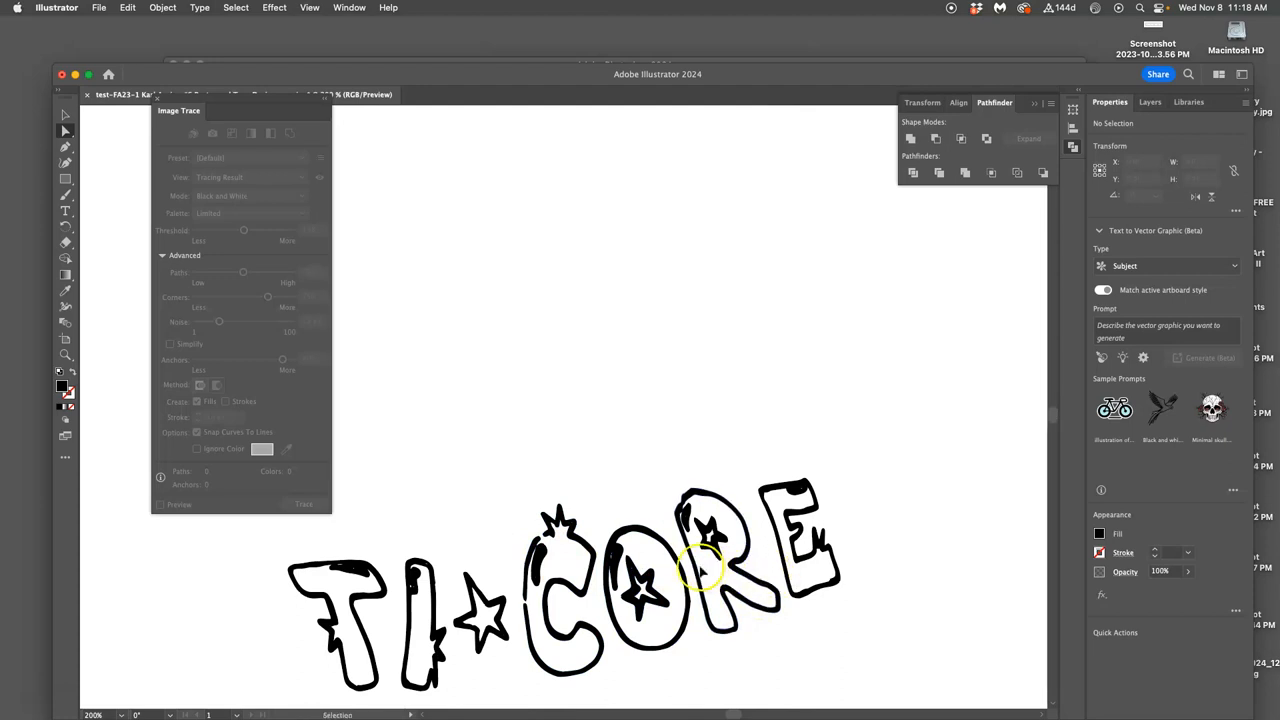
key(ctrl+plus)
scroll(698, 570, down, 2)
scroll(698, 570, left, 1)
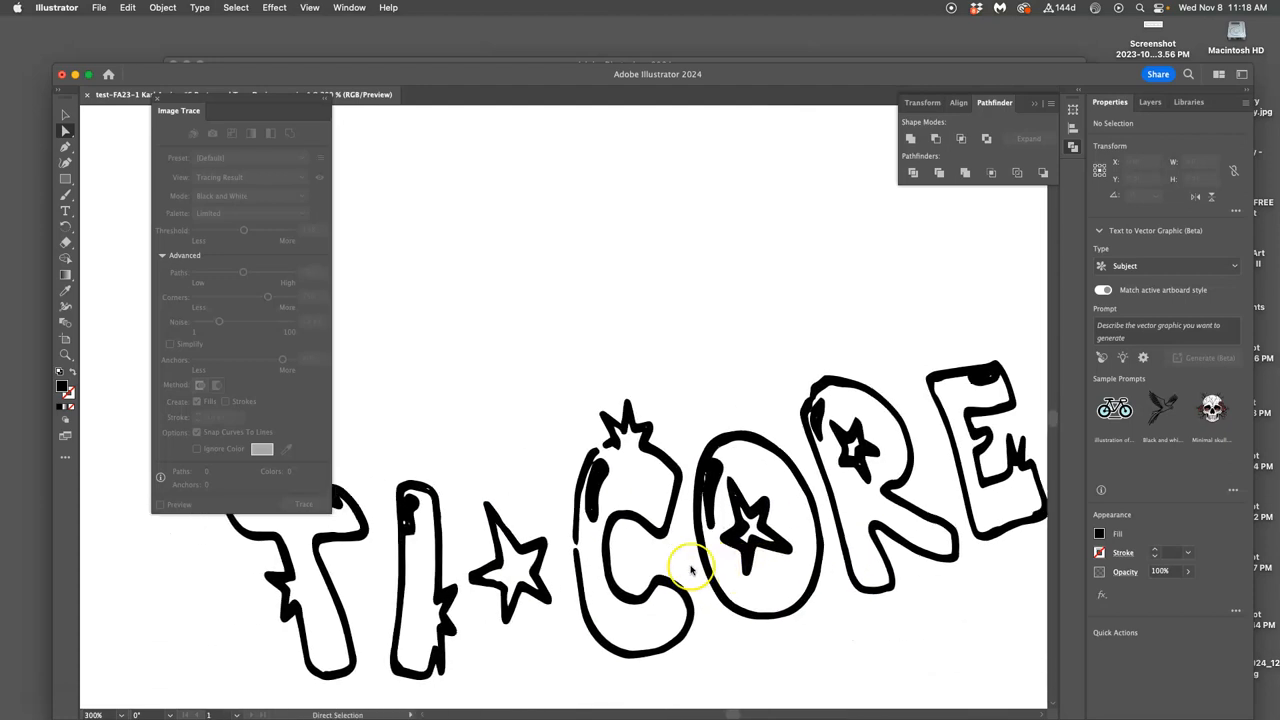
key(ctrl+minus)
key(ctrl+minus)
key(a)
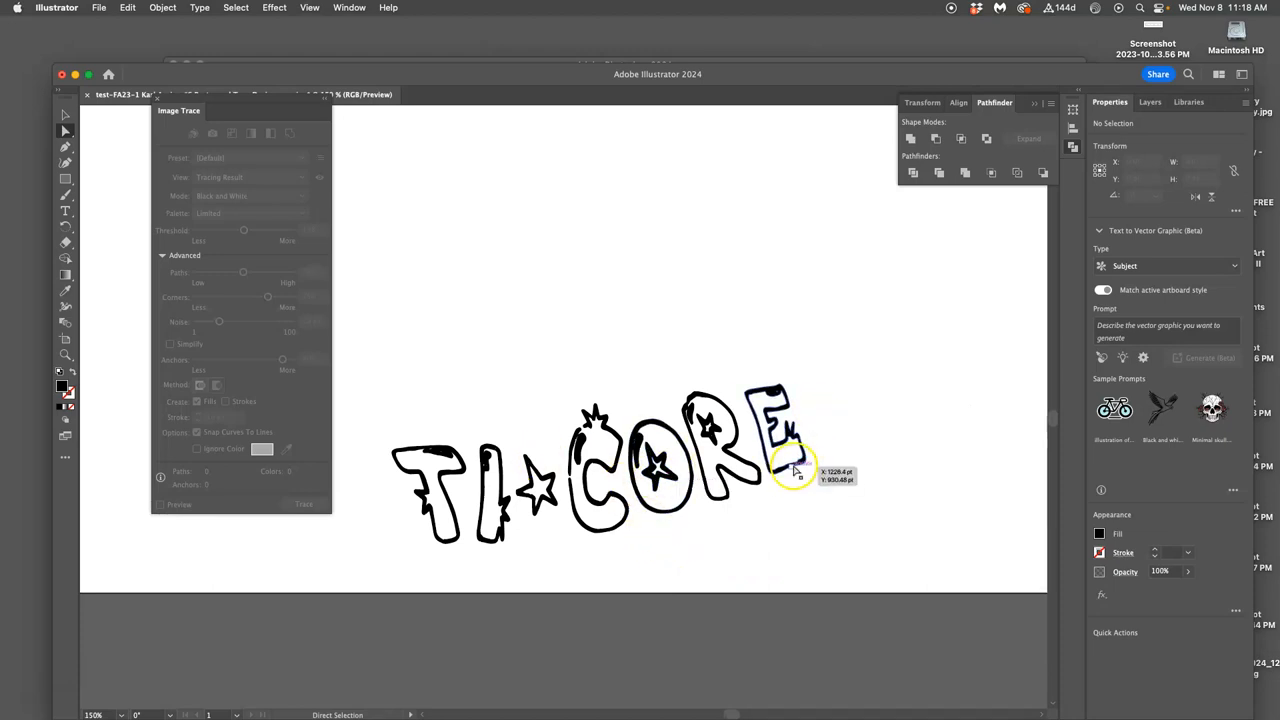
Step: From the desktop, open the poster JPG with Adobe Illustrator 2024 via Open With
key(F11)
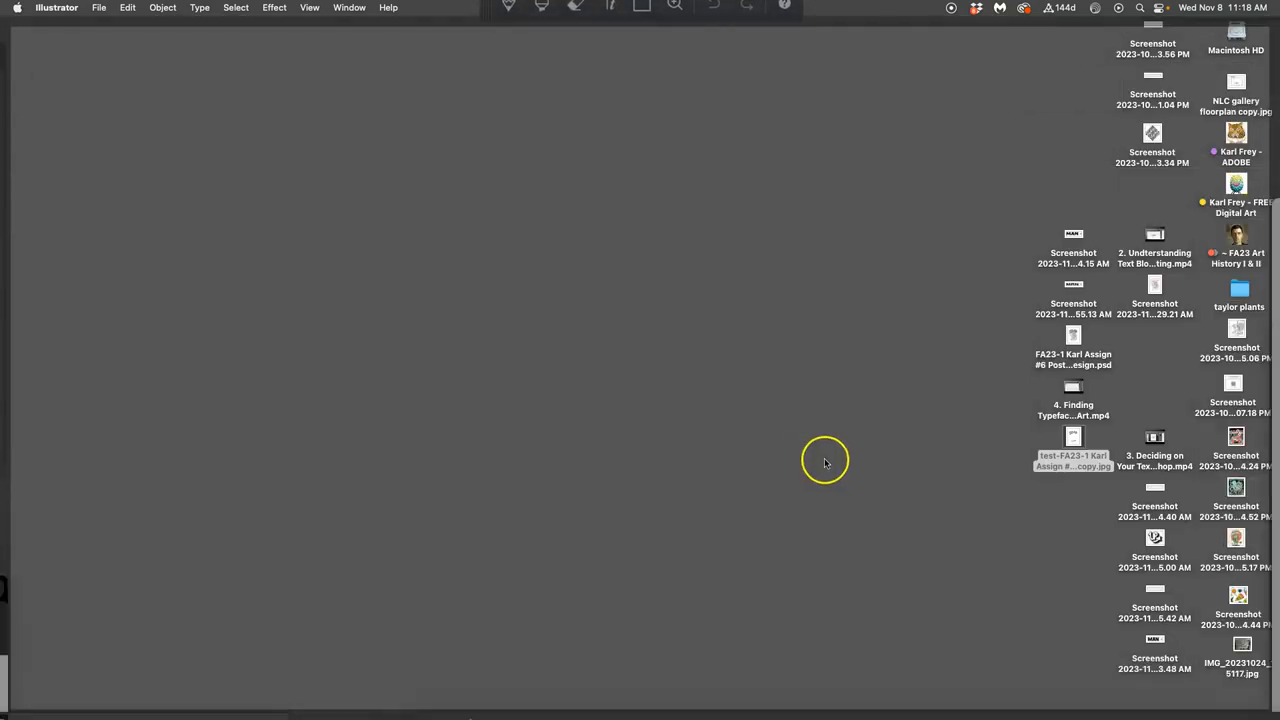
right_click(1075, 432)
mouse_move(908, 423)
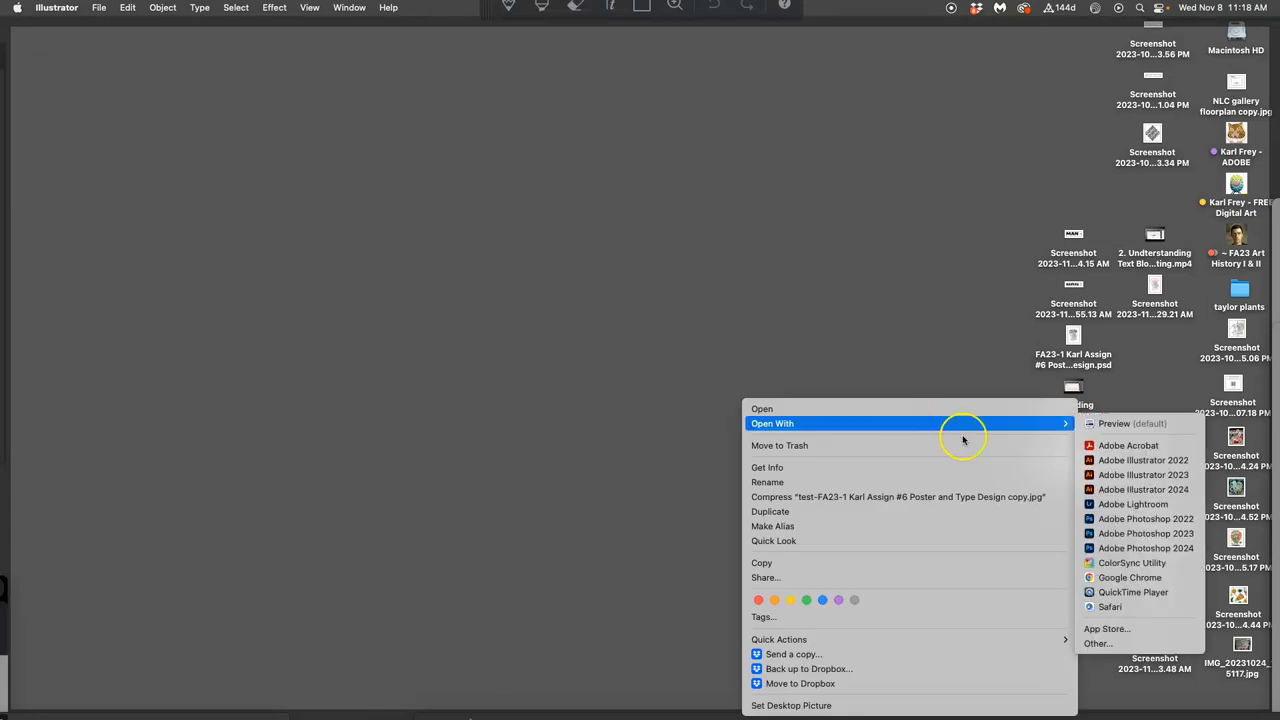
click(1106, 494)
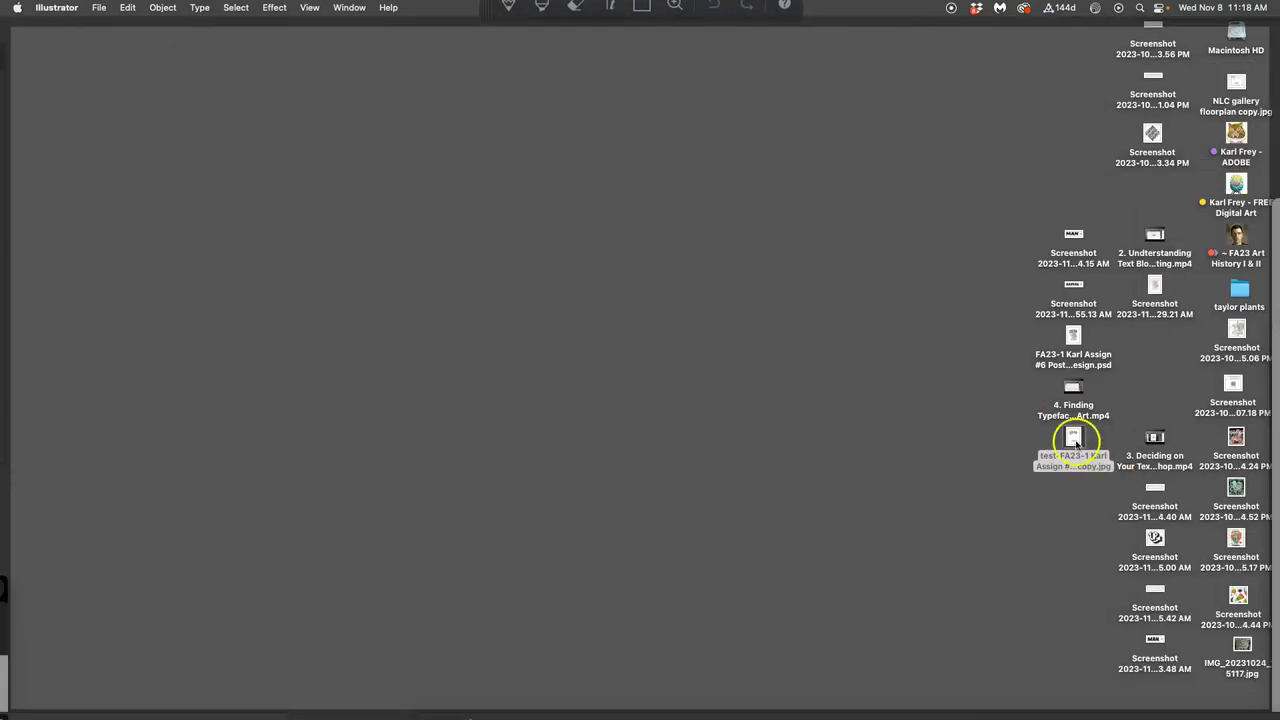
Step: Show the Layers panel, zoom out to 50% and expand Layer 1's group to list its paths
drag(1073, 440, 975, 446)
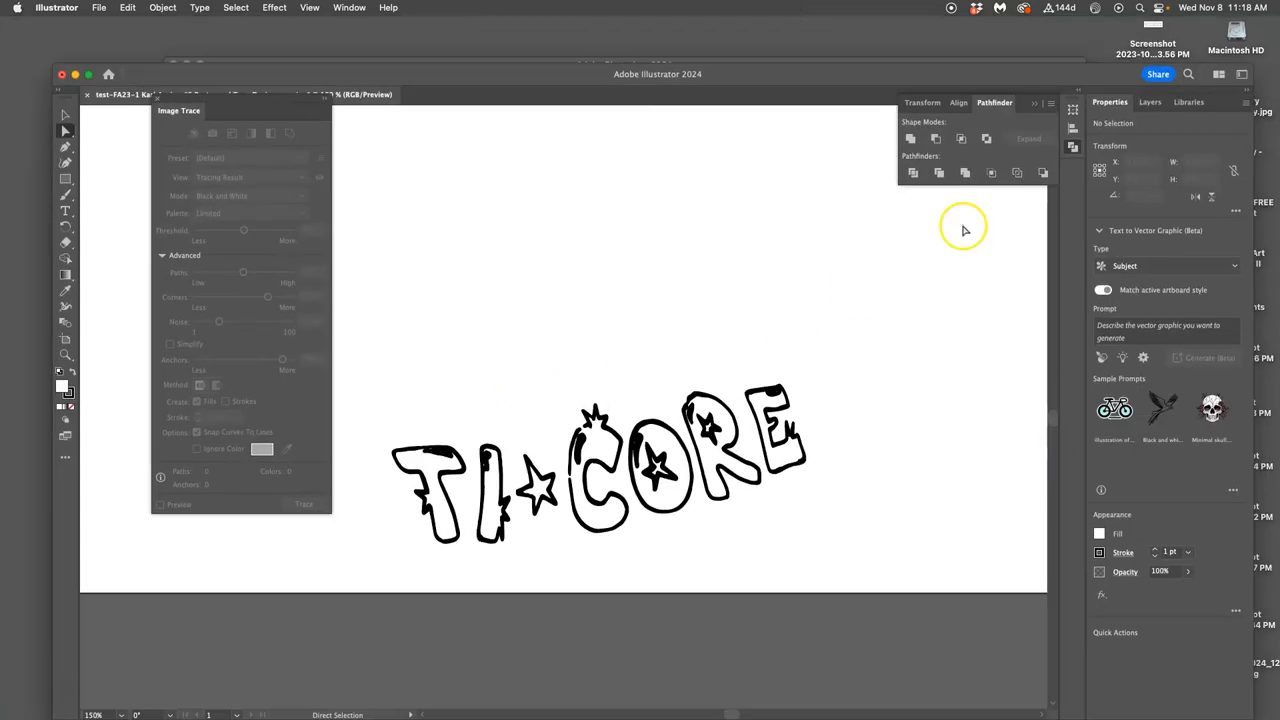
click(1151, 102)
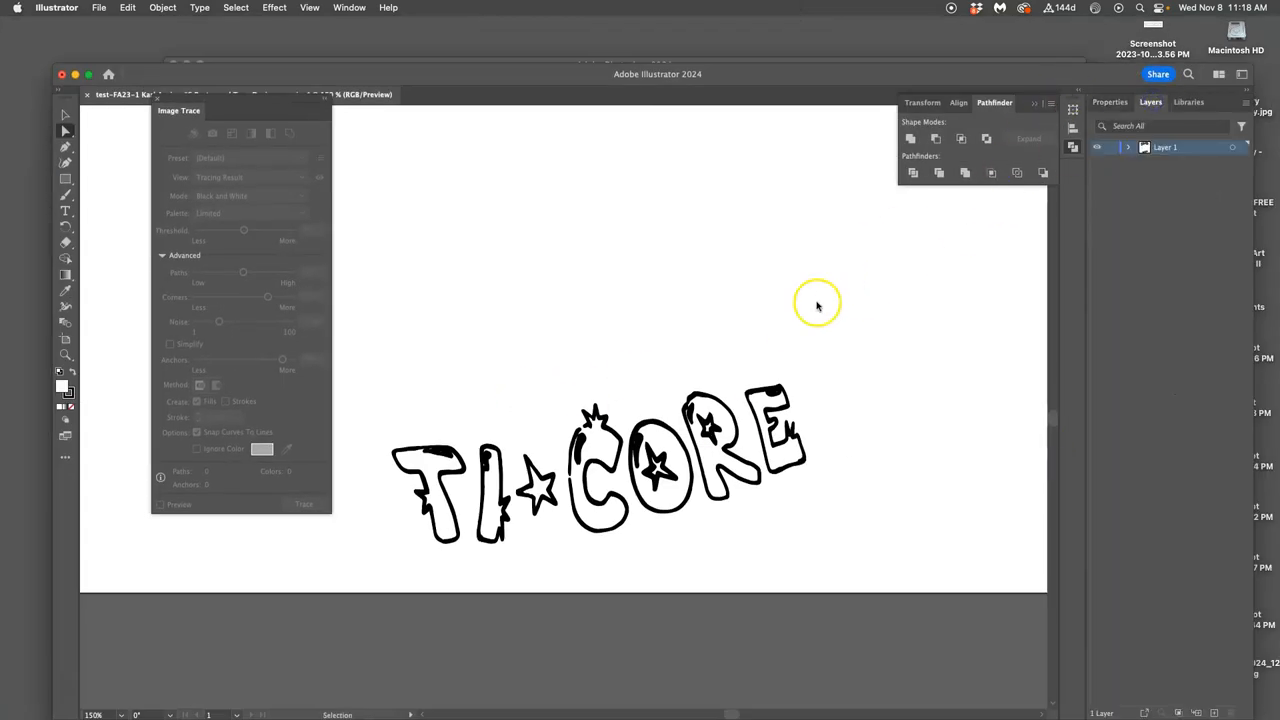
key(super+minus)
key(super+minus)
key(super+minus)
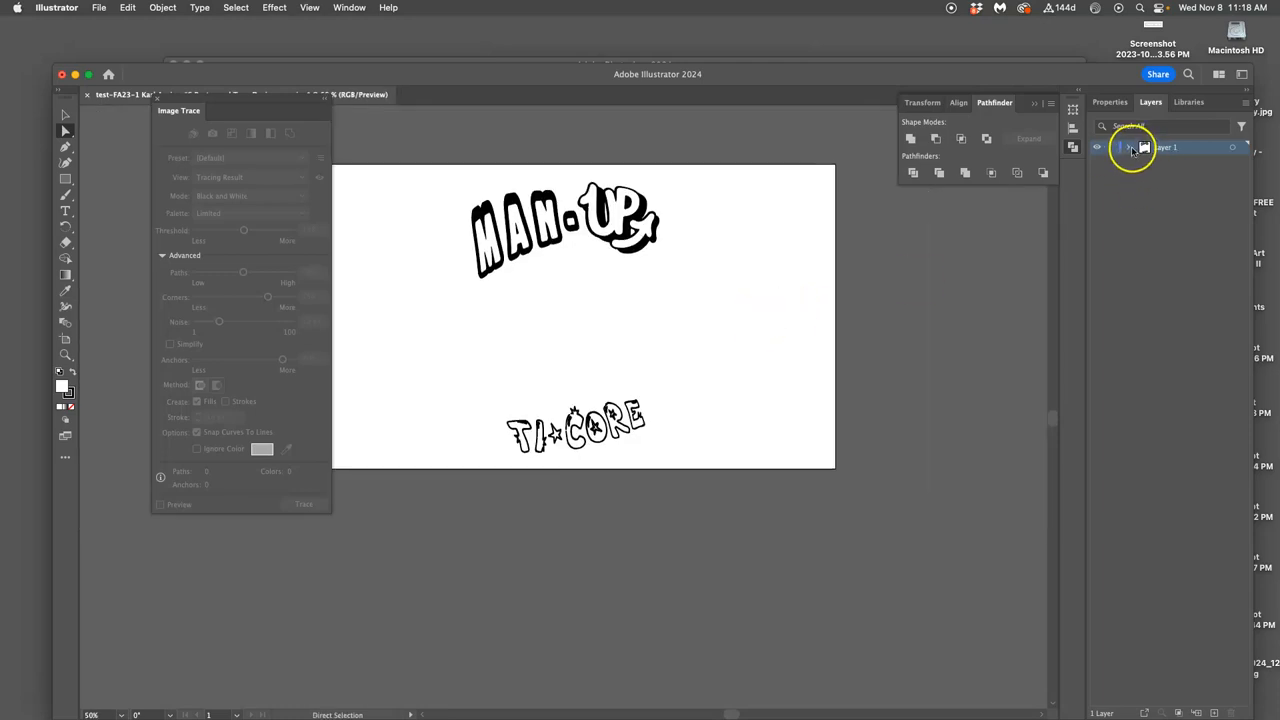
click(1141, 162)
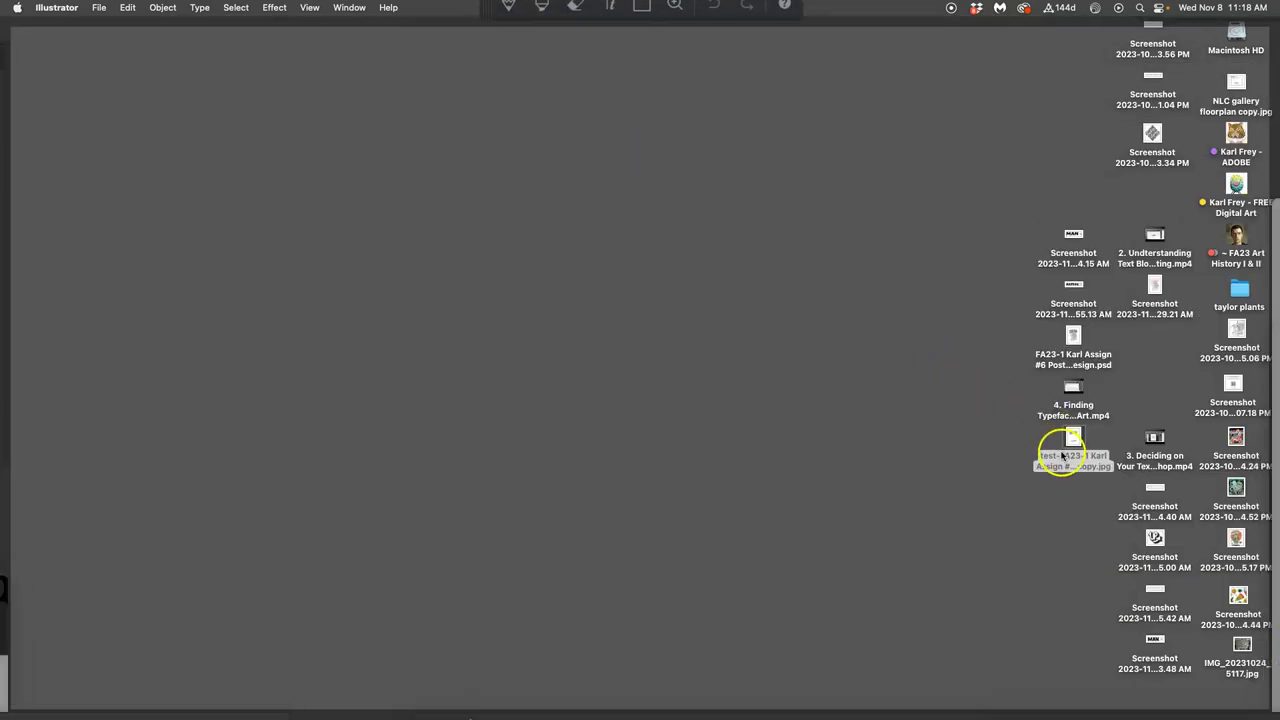
Step: Rename the poster JPG copy on the desktop with a 'test-2-' prefix
click(1066, 457)
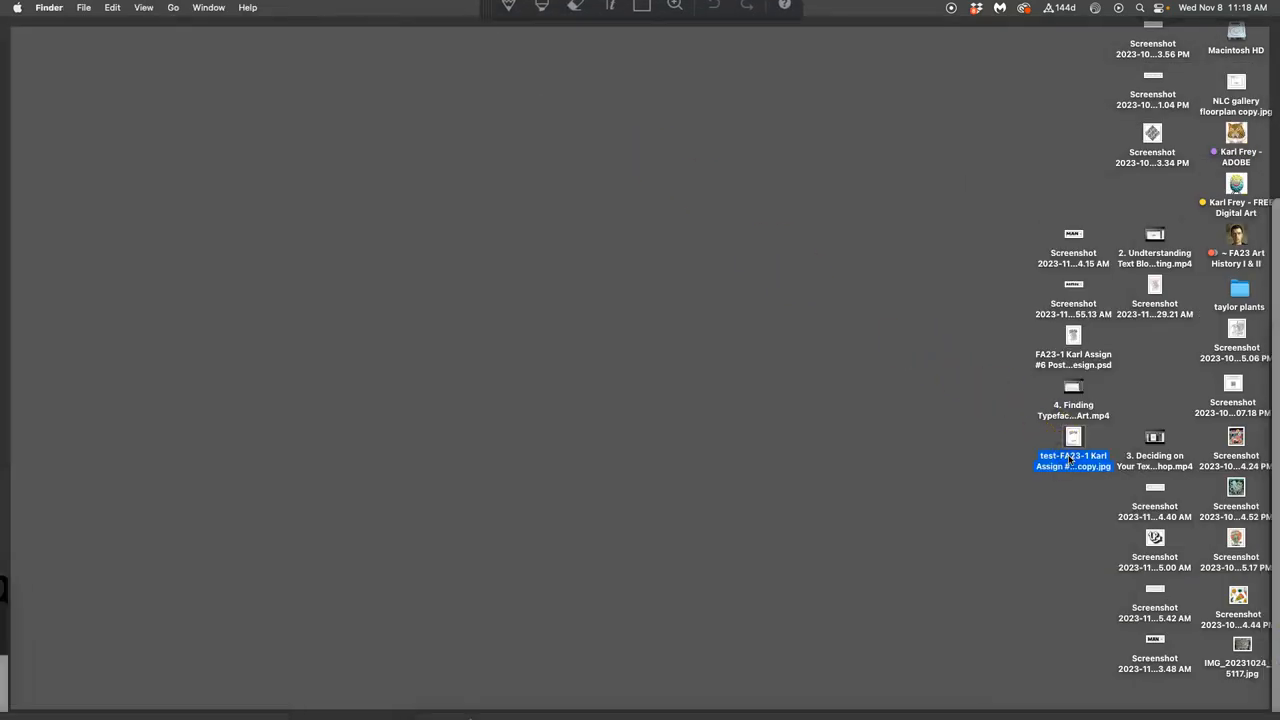
click(1068, 461)
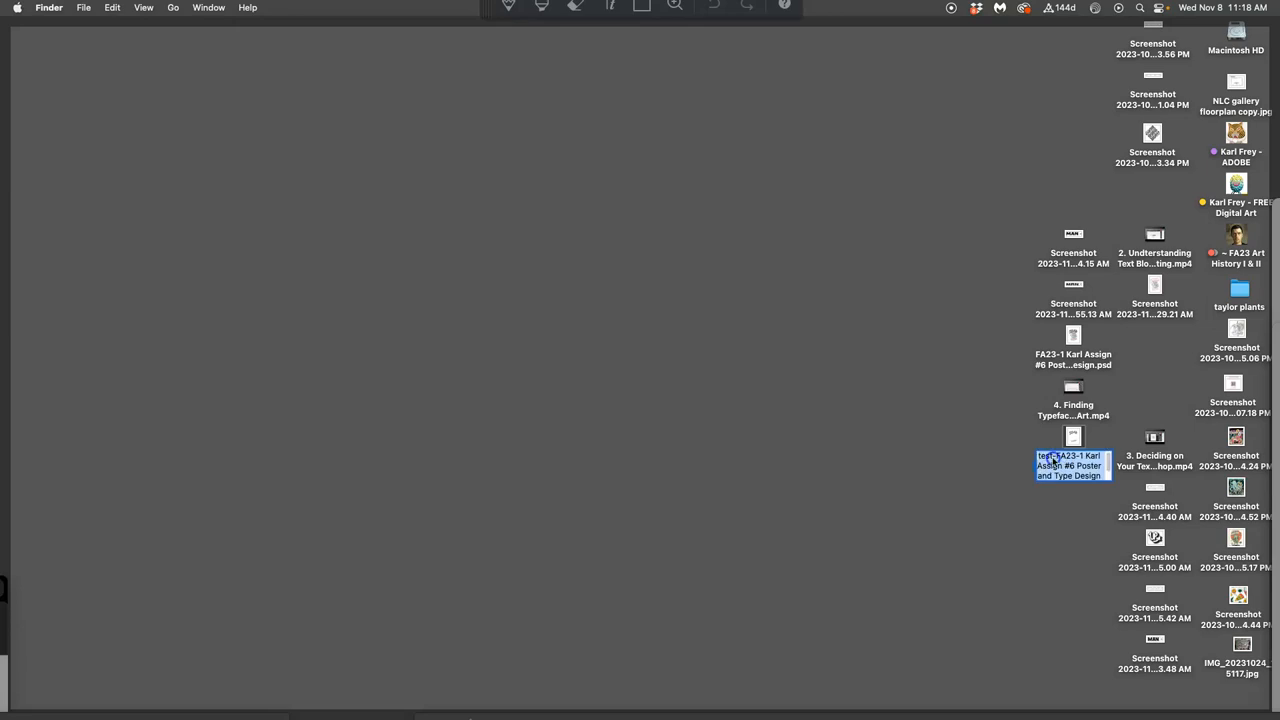
click(1053, 460)
text(-2)
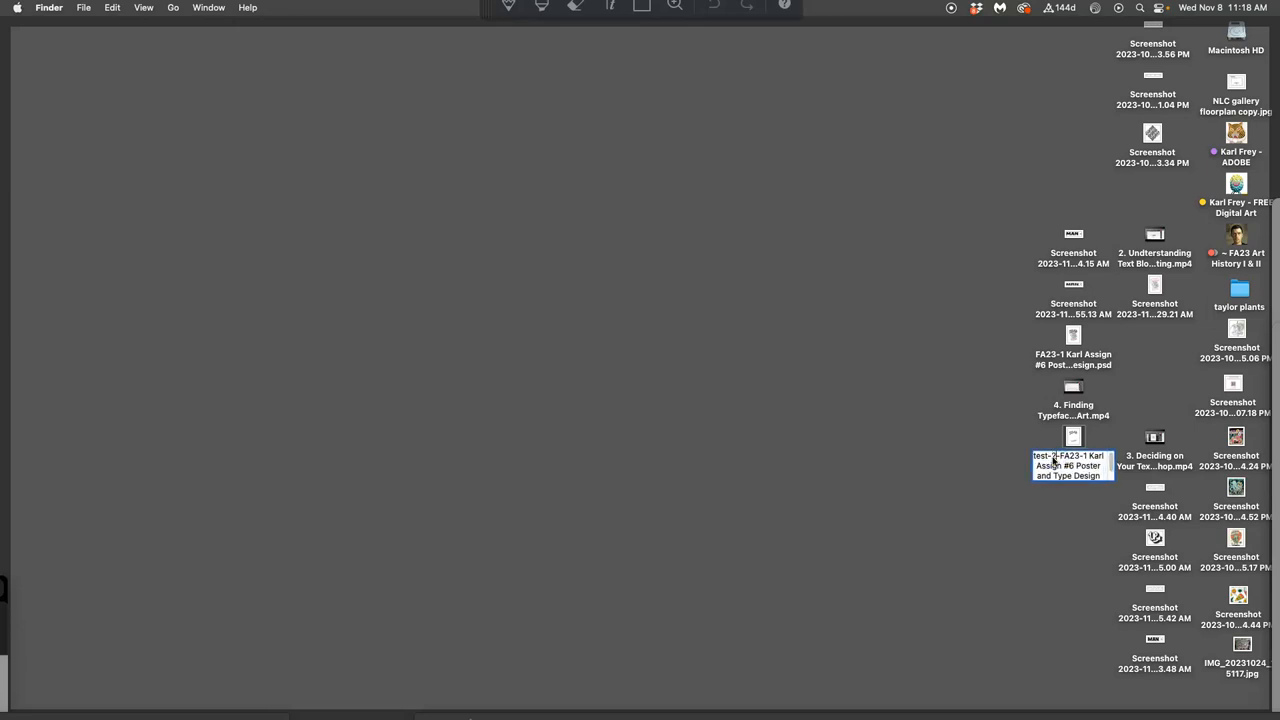
click(969, 482)
Step: Open the renamed JPG in Adobe Illustrator via Open With
right_click(1066, 450)
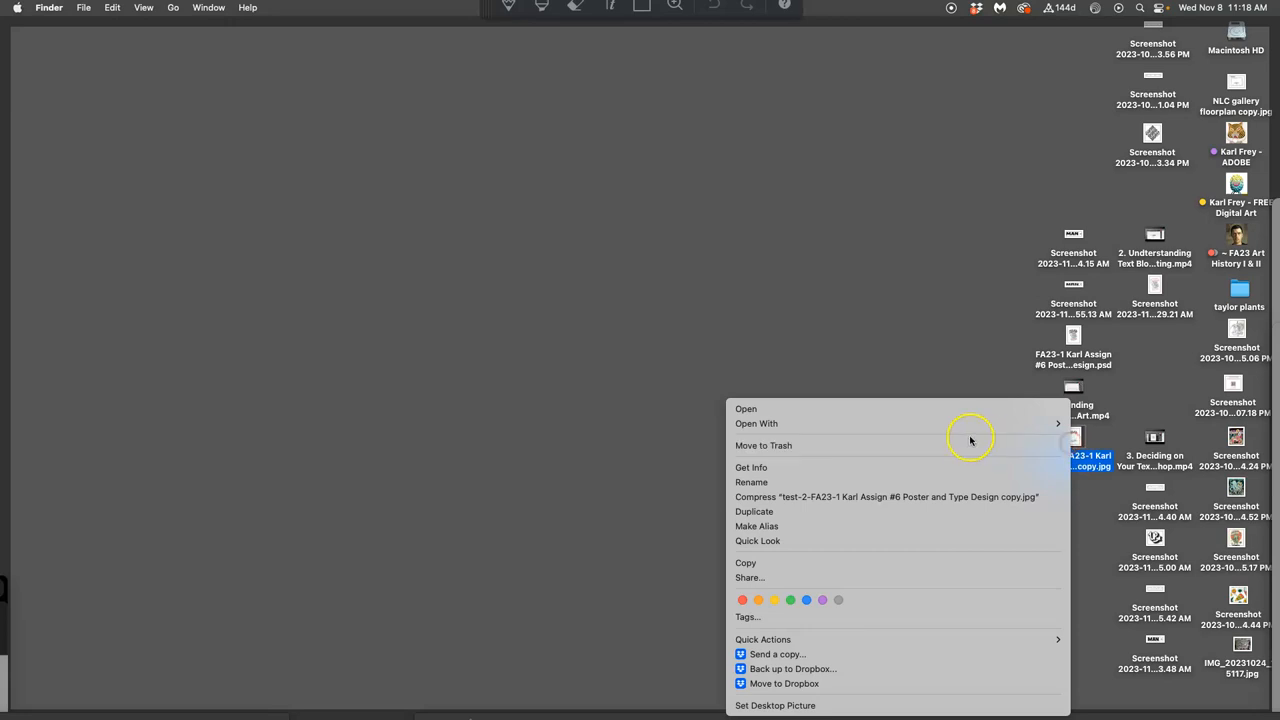
mouse_move(756, 423)
click(1114, 475)
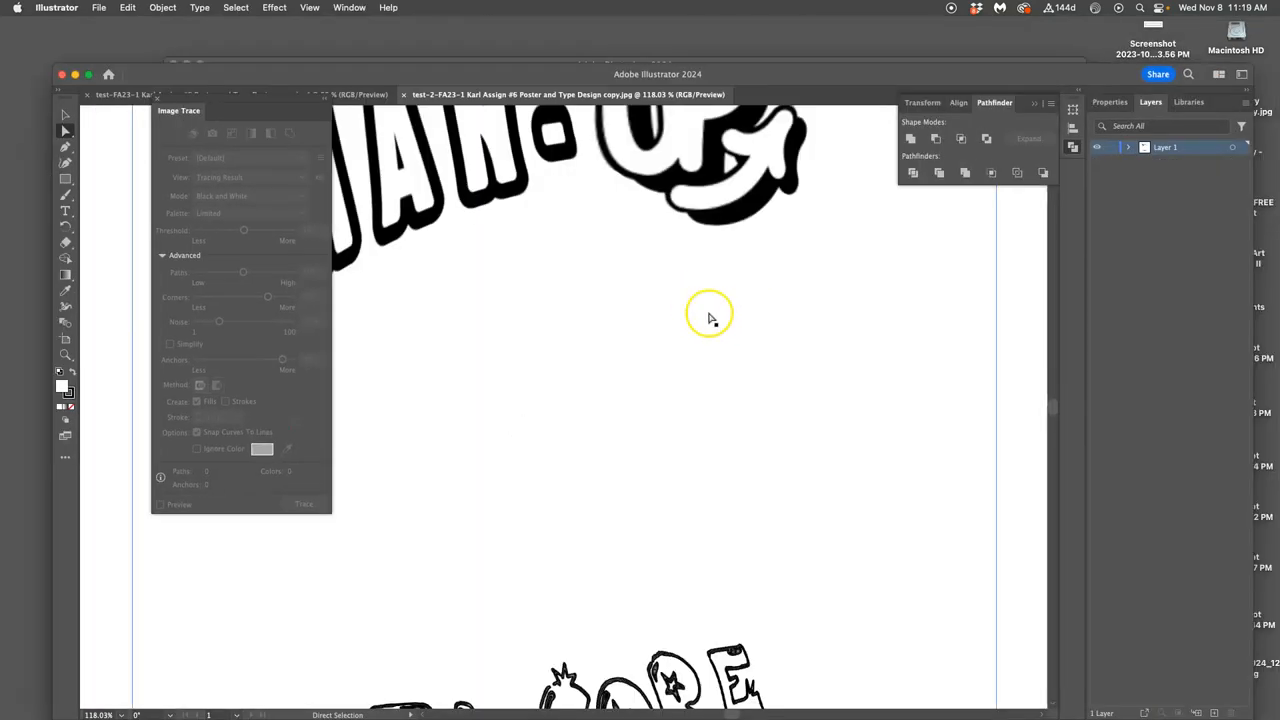
scroll(709, 318, down, 3)
scroll(709, 318, down, 2)
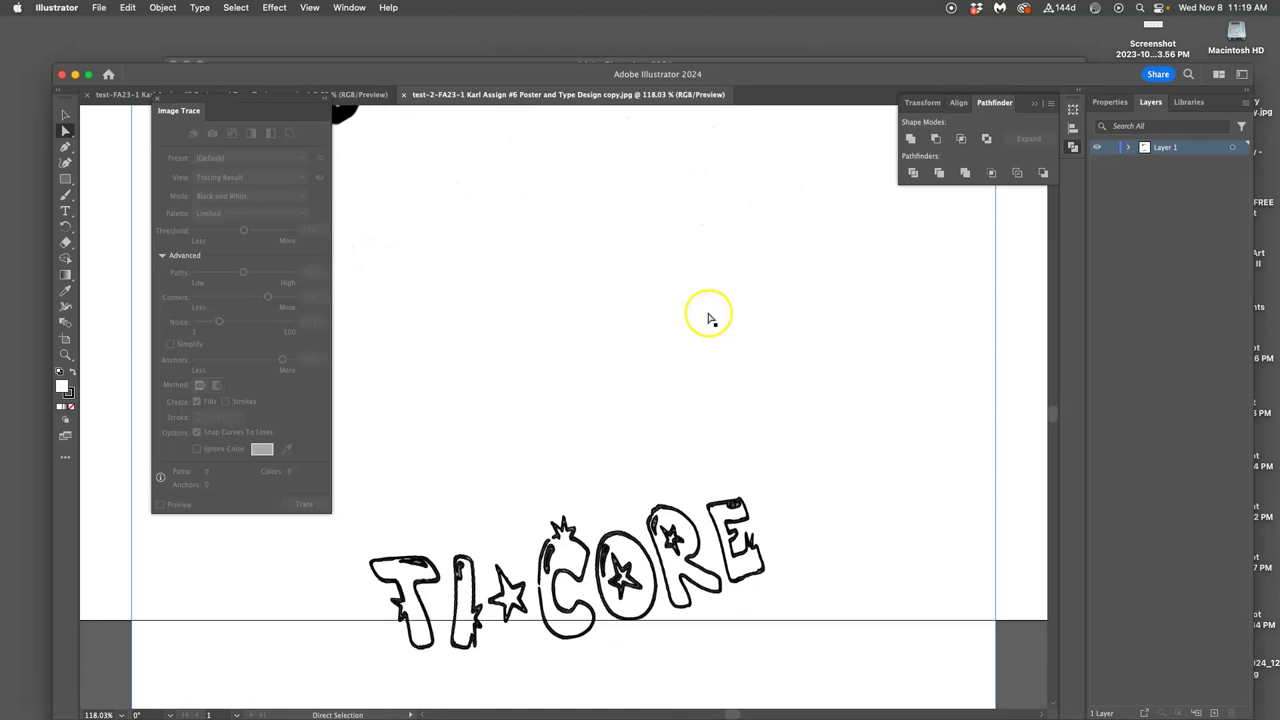
Step: In the test-2 document at actual size, select the placed TI*CORE image and show its properties
click(357, 99)
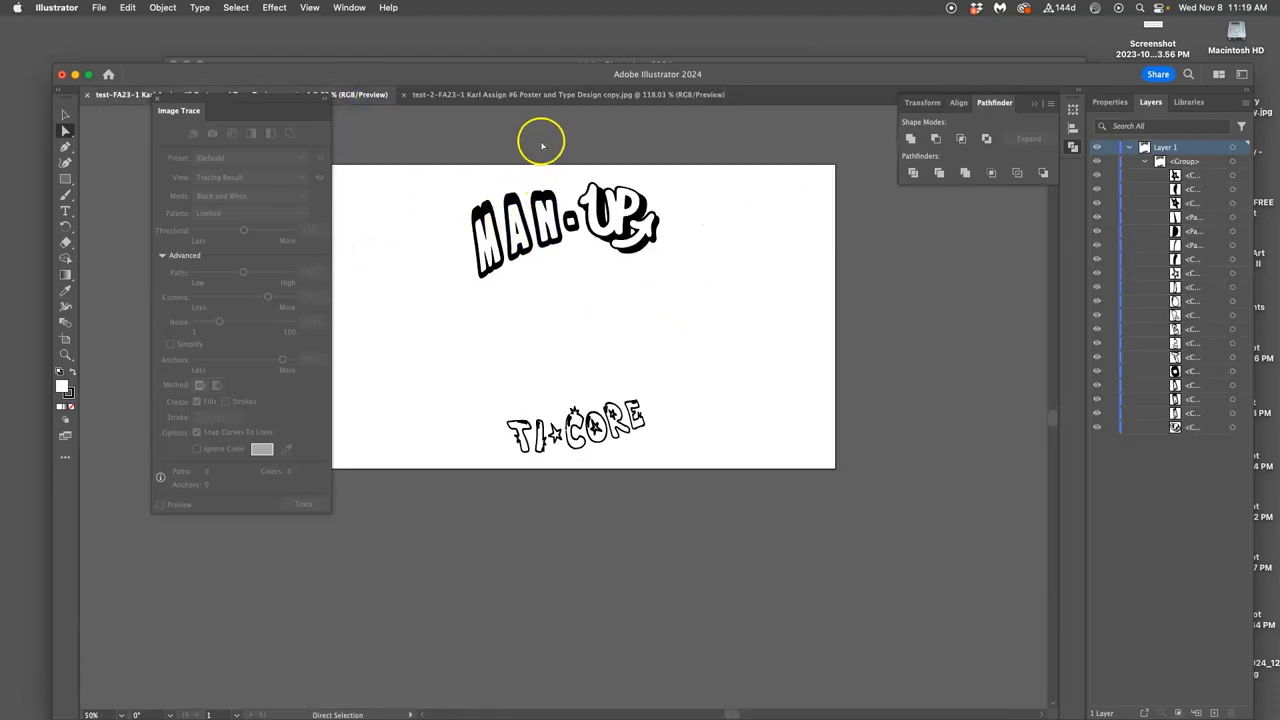
click(537, 94)
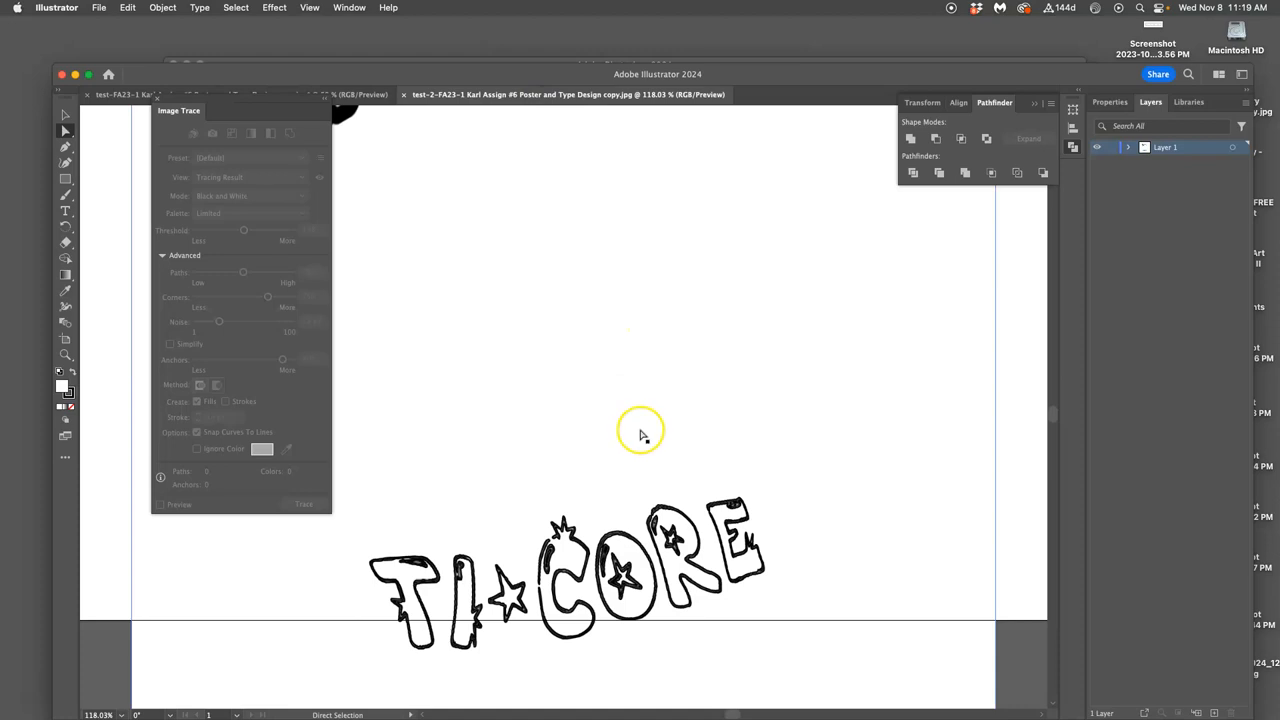
key(ctrl+1)
click(657, 298)
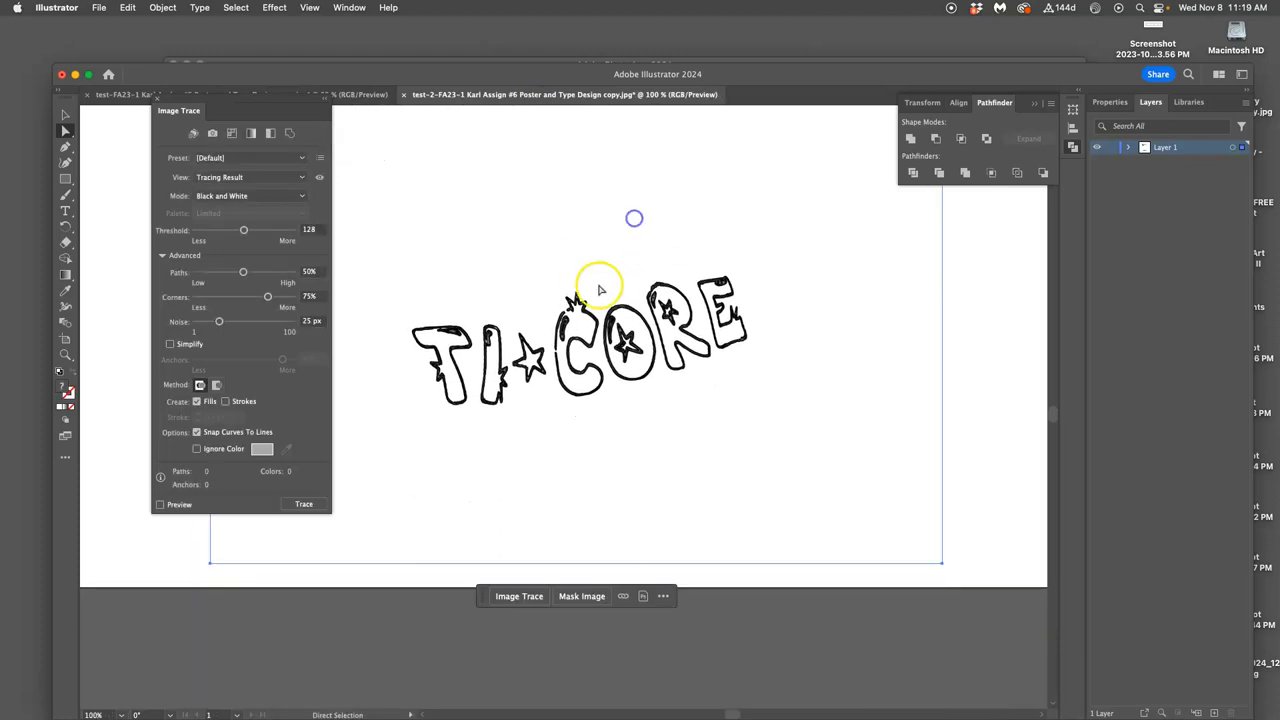
click(1112, 102)
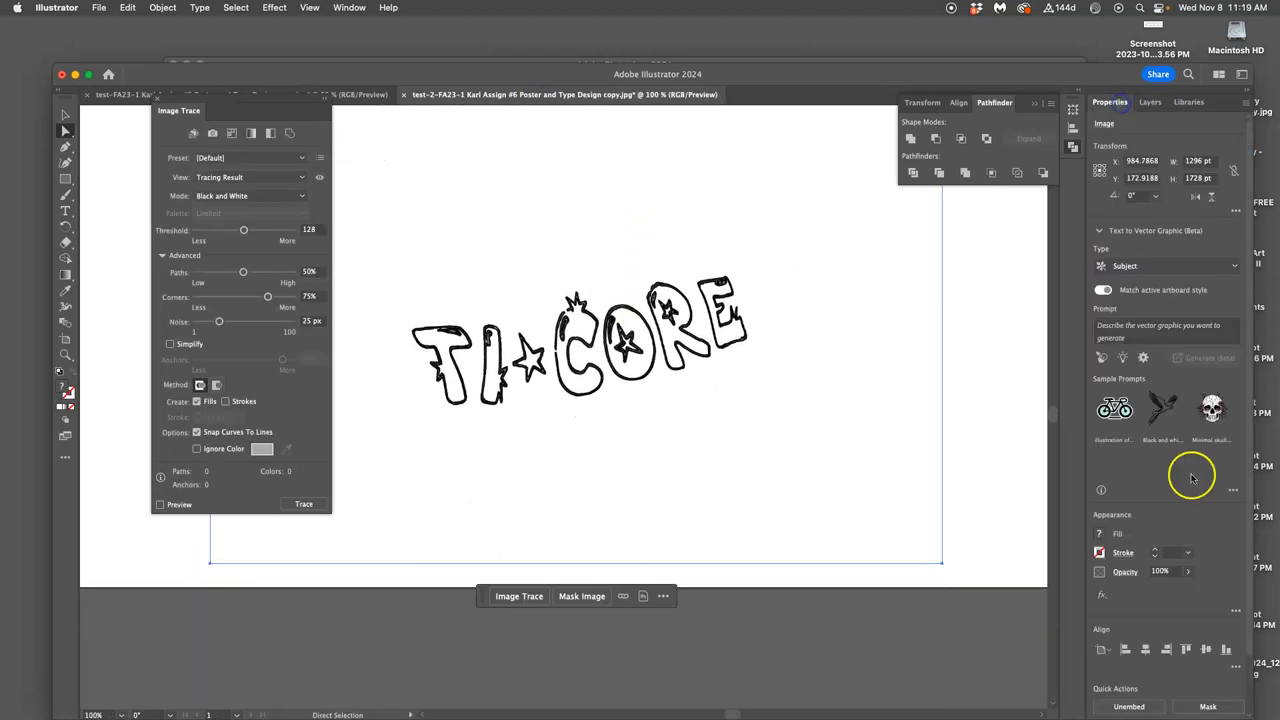
scroll(1195, 678, down, 2)
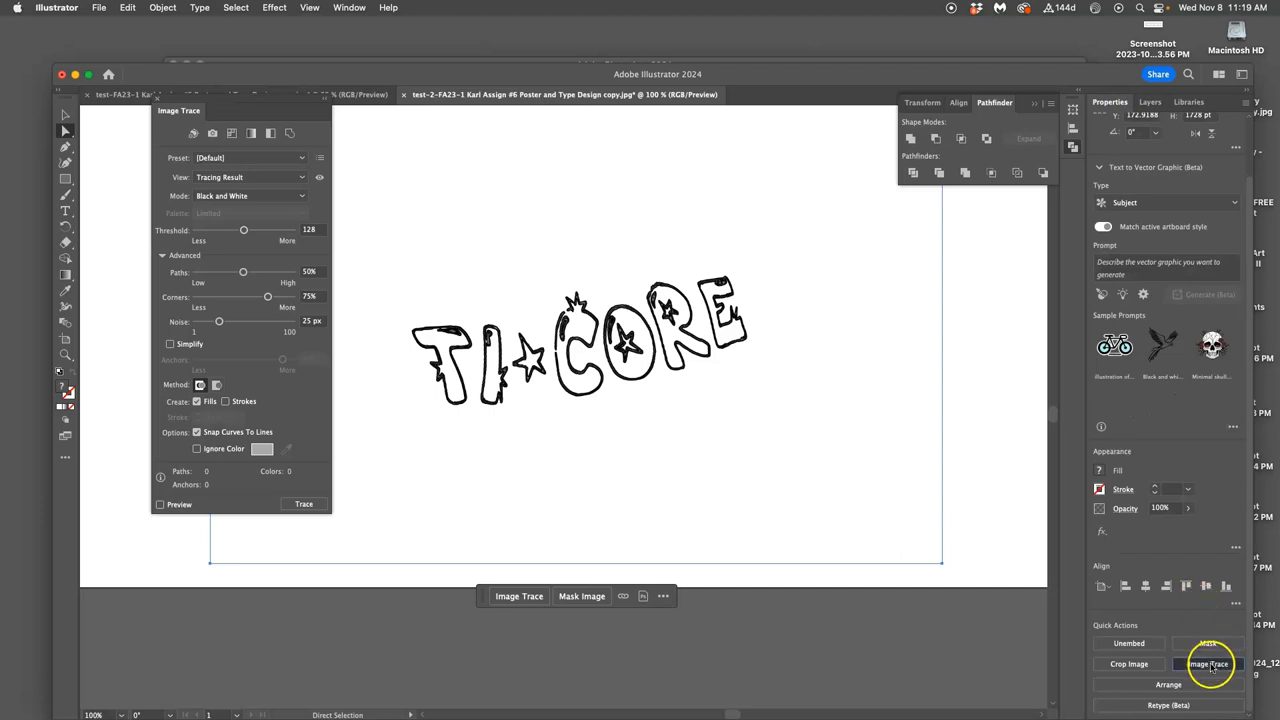
Step: Start an Image Trace of the TI*CORE image with the Black and White Logo preset
click(1211, 667)
click(1106, 647)
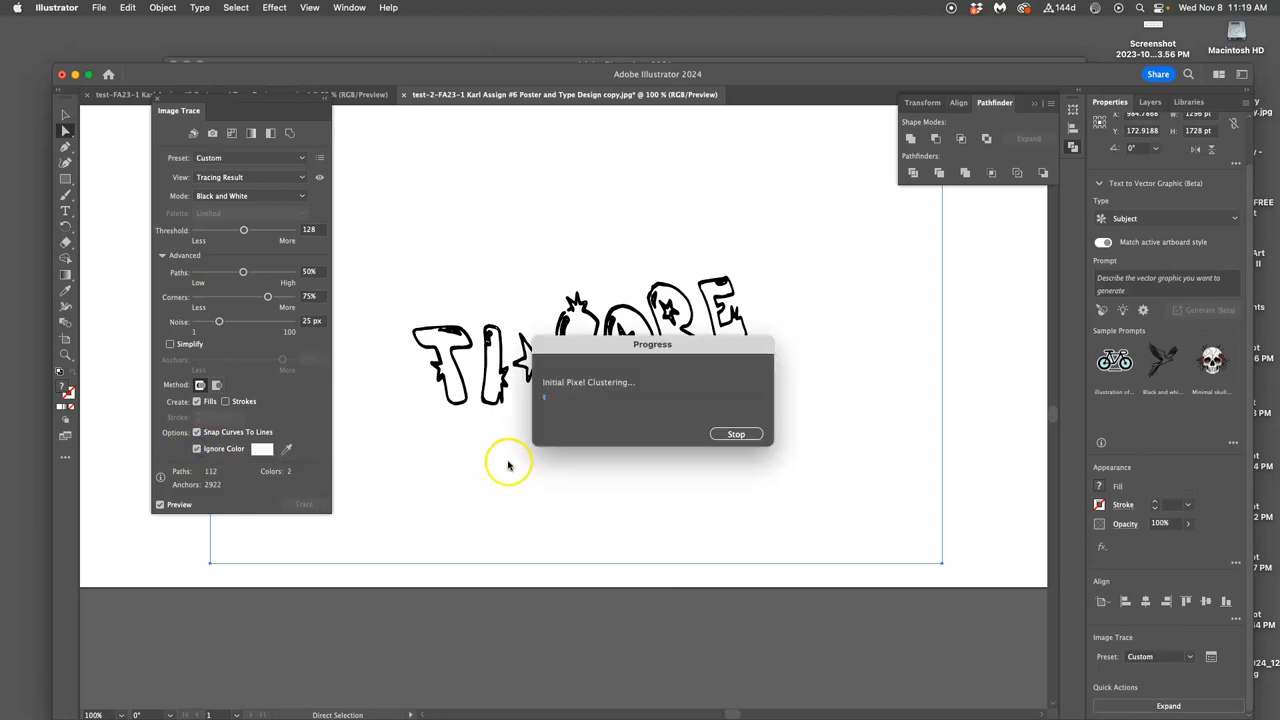
Step: Position the traced TI*CORE artwork mid-artboard and zoom in on it
mouse_move(568, 380)
mouse_down()
mouse_move(576, 513)
mouse_move(583, 452)
mouse_up()
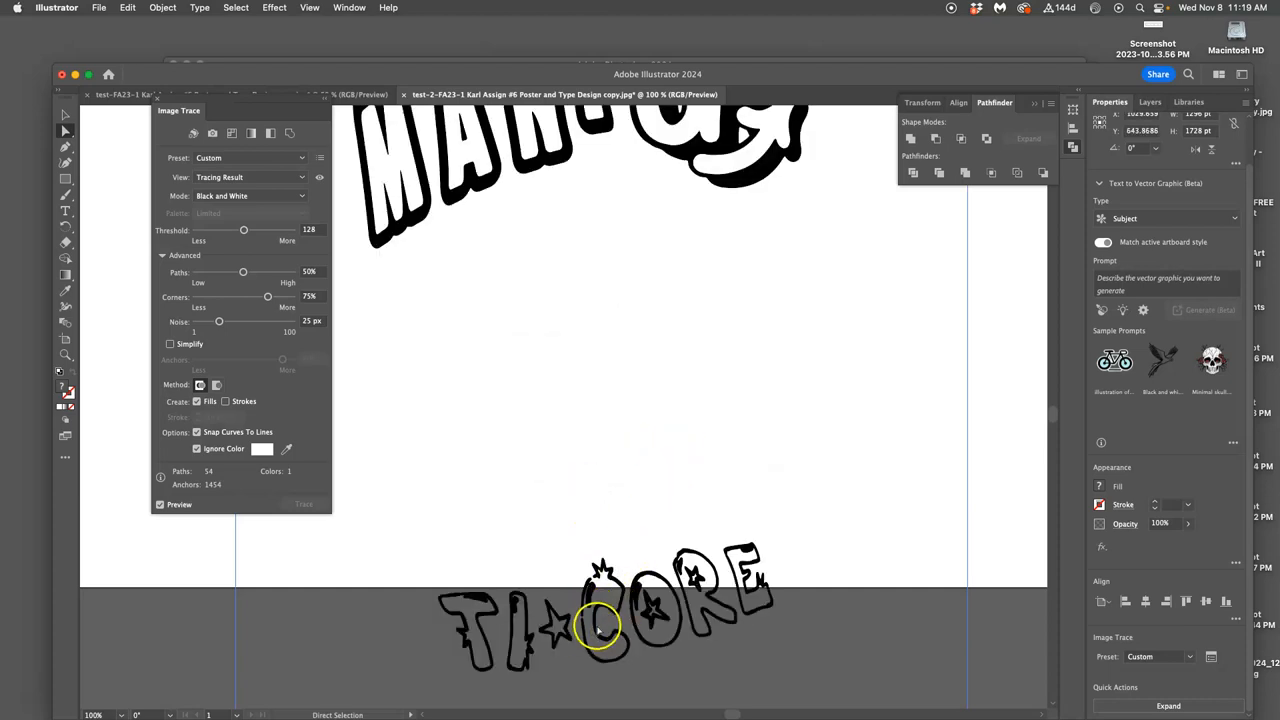
drag(598, 628, 580, 373)
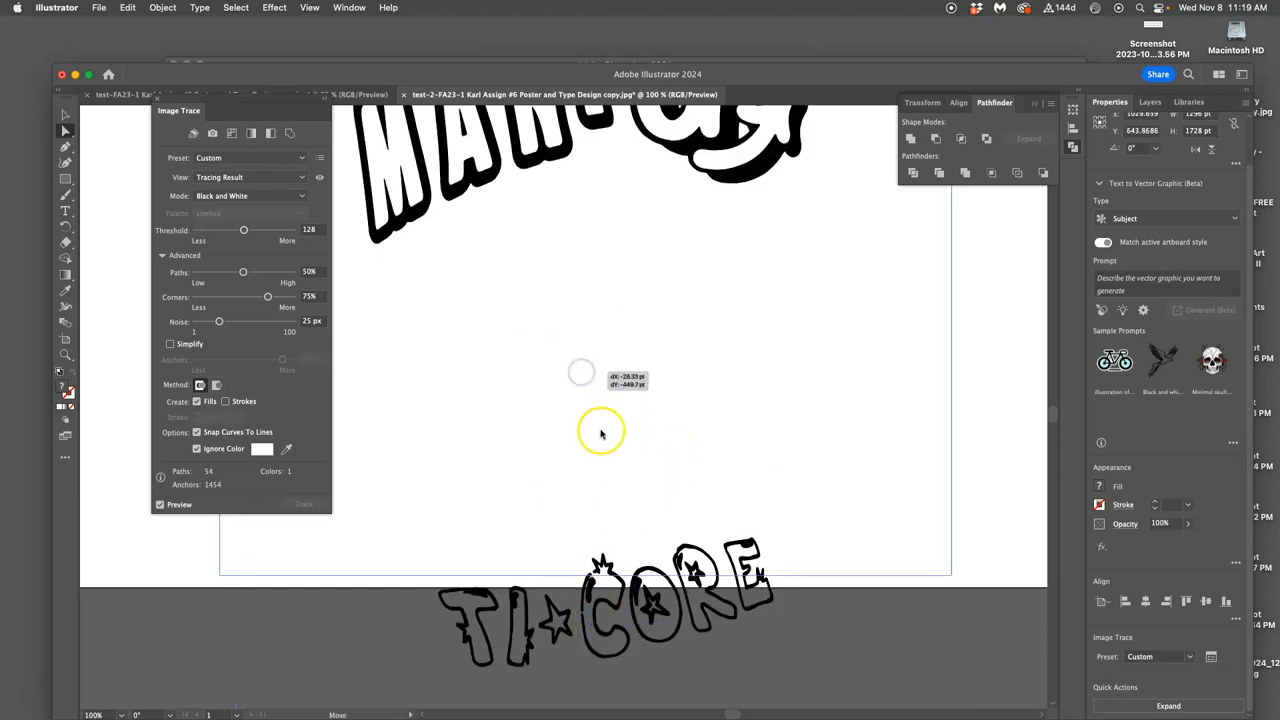
drag(603, 443, 610, 500)
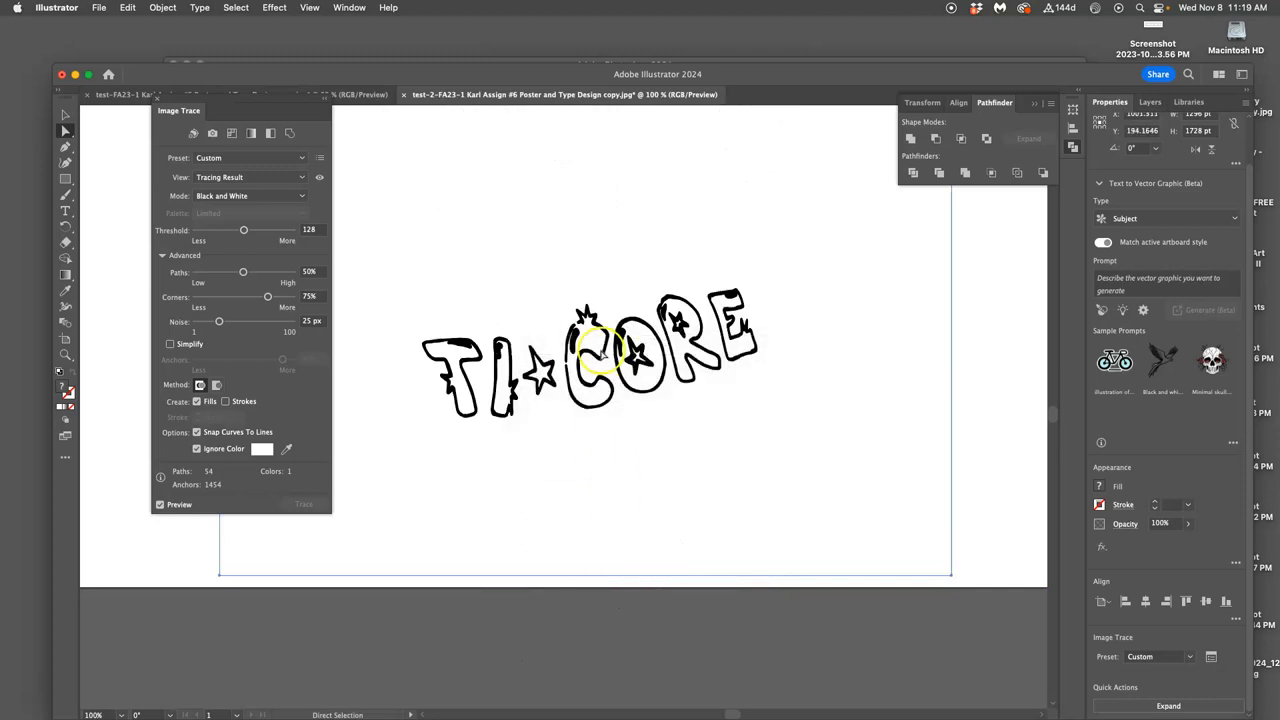
key(super+equal)
scroll(580, 354, up, 5)
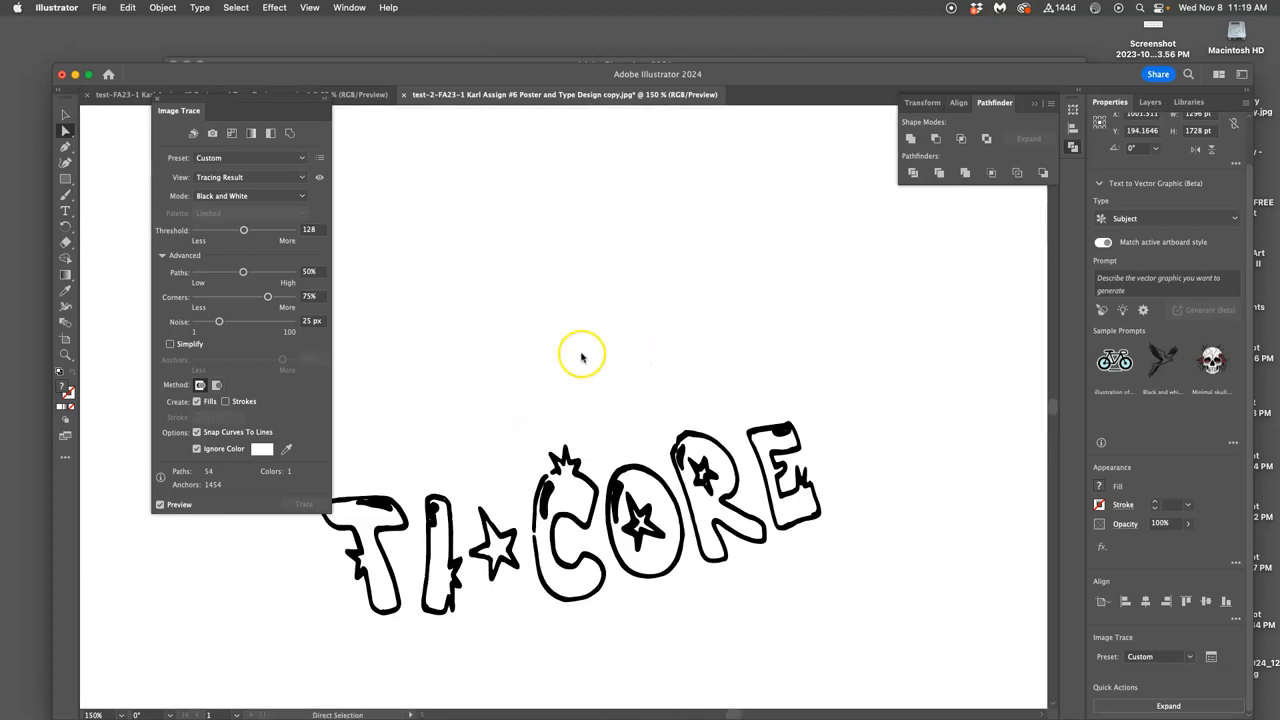
scroll(560, 350, left, 1)
scroll(541, 350, left, 1)
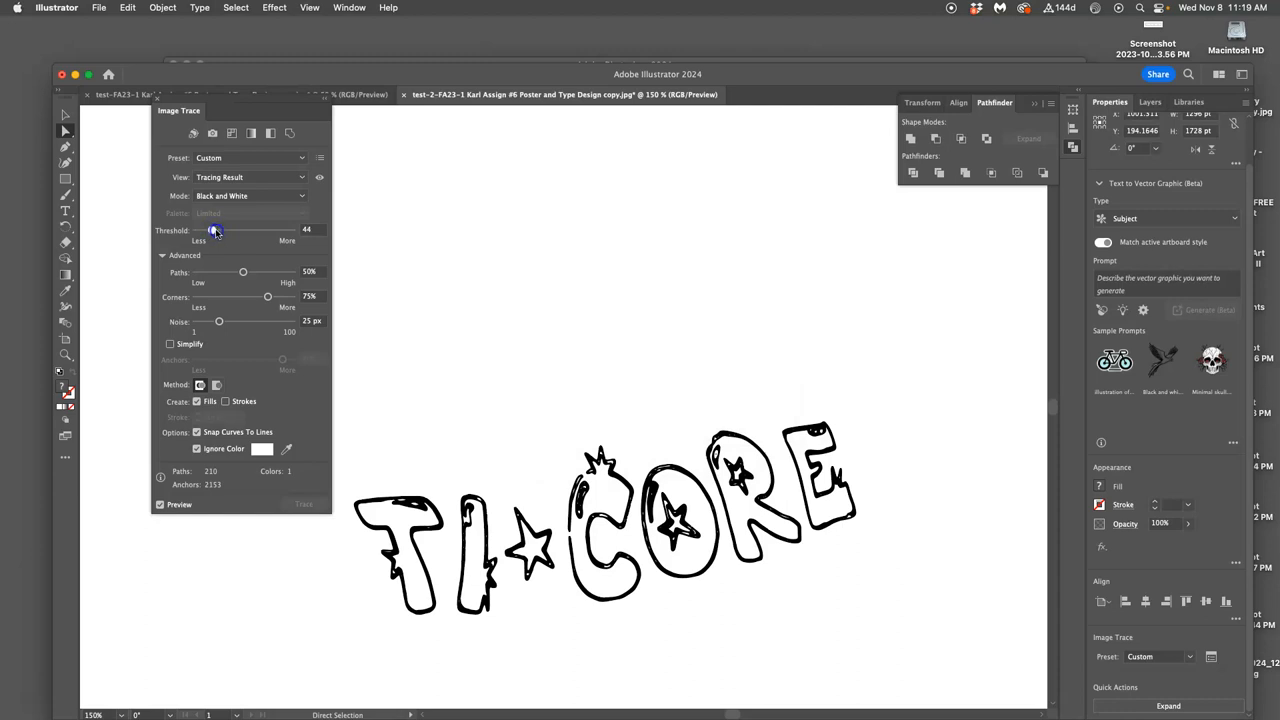
Step: In Image Trace, lower Paths, raise Noise, and adjust Corners and Threshold to simplify the trace
click(241, 271)
click(221, 273)
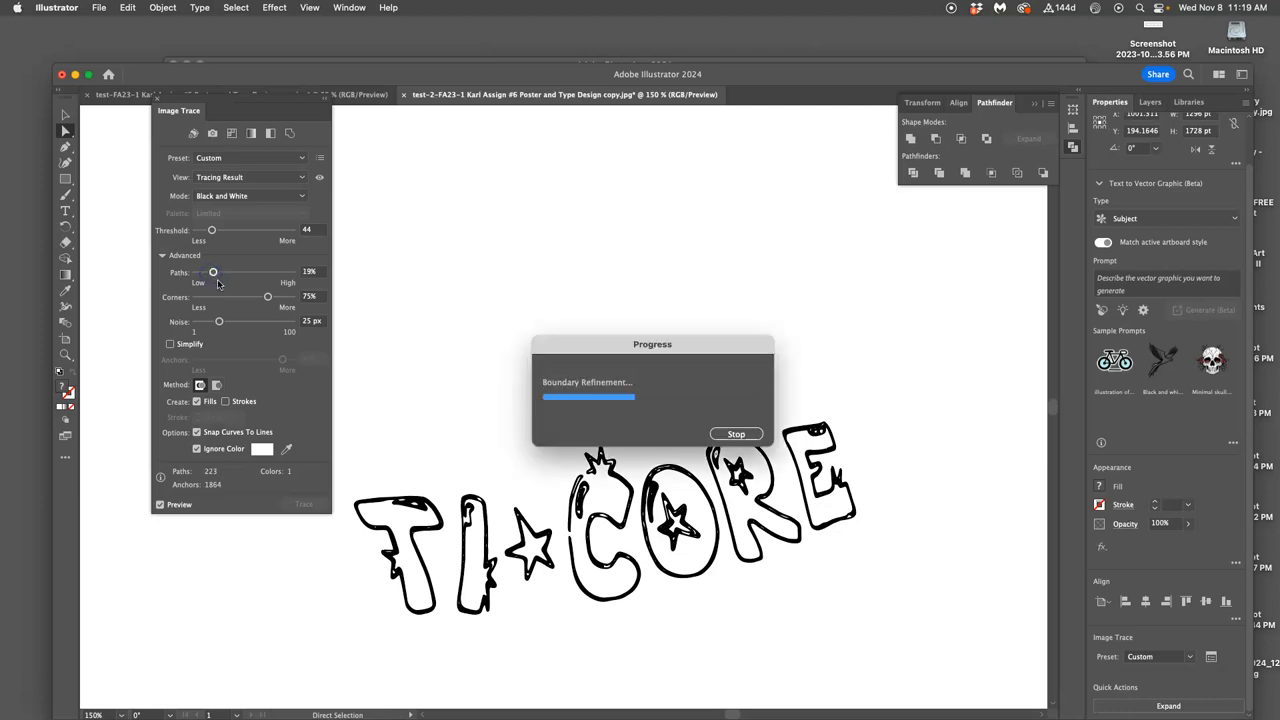
click(226, 324)
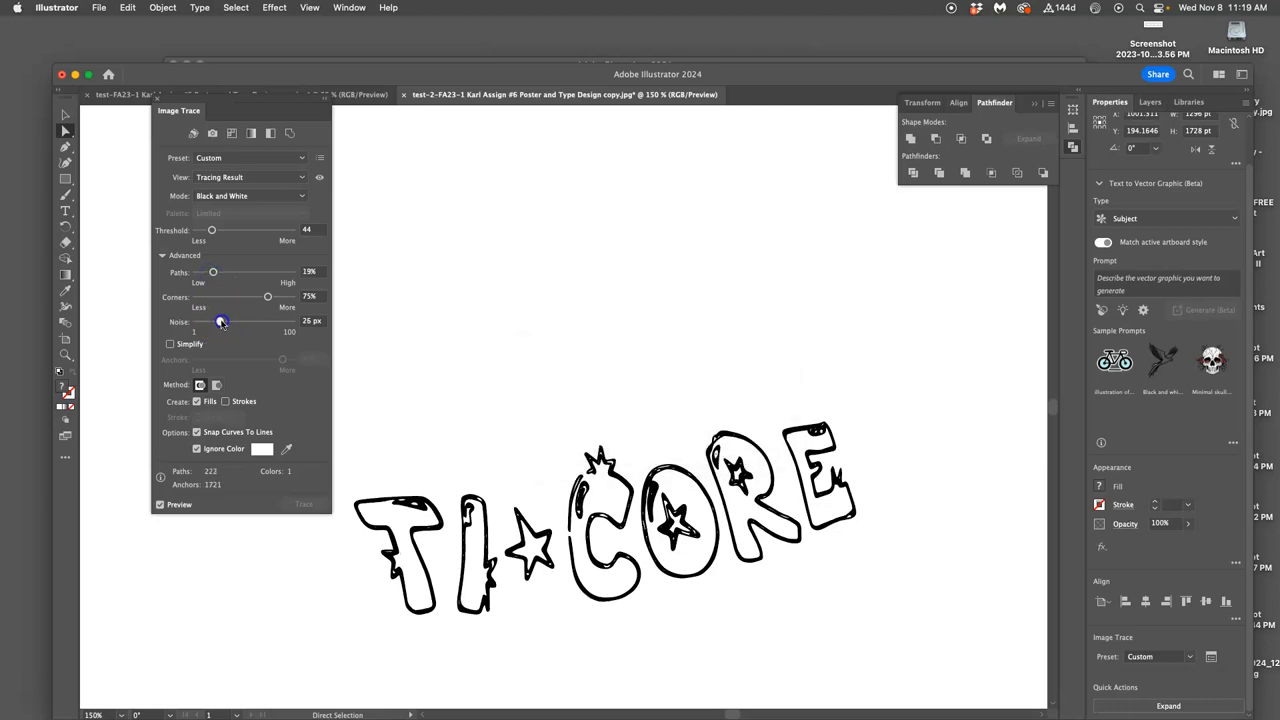
drag(283, 322, 283, 322)
click(268, 304)
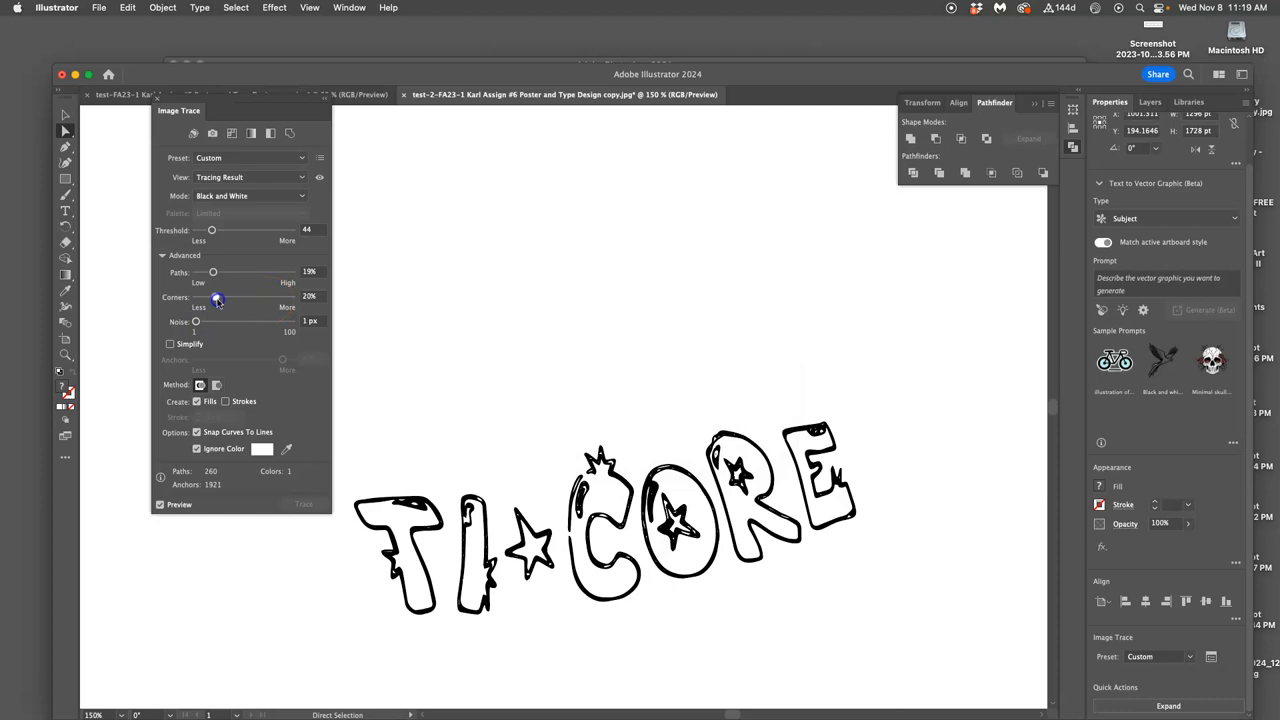
click(213, 273)
click(212, 231)
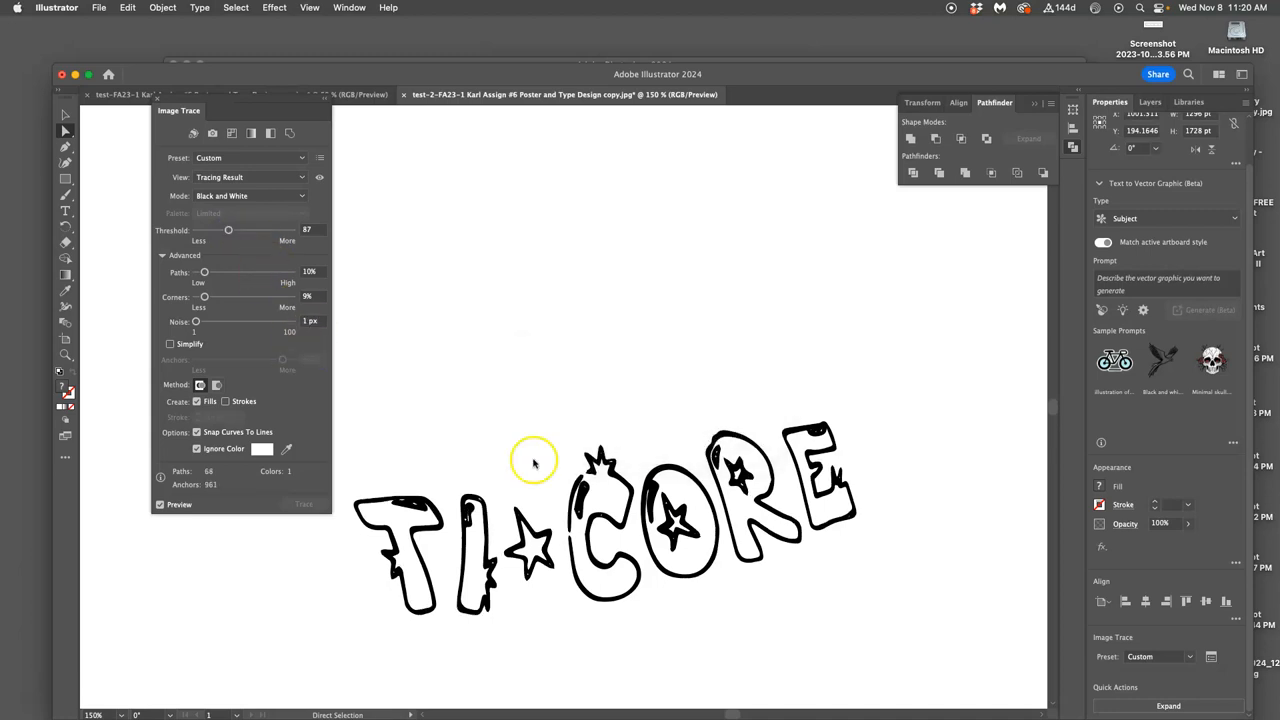
Step: Expand the trace into editable paths and select all the TI-CORE lettering, ending with the Lasso tool
click(1177, 707)
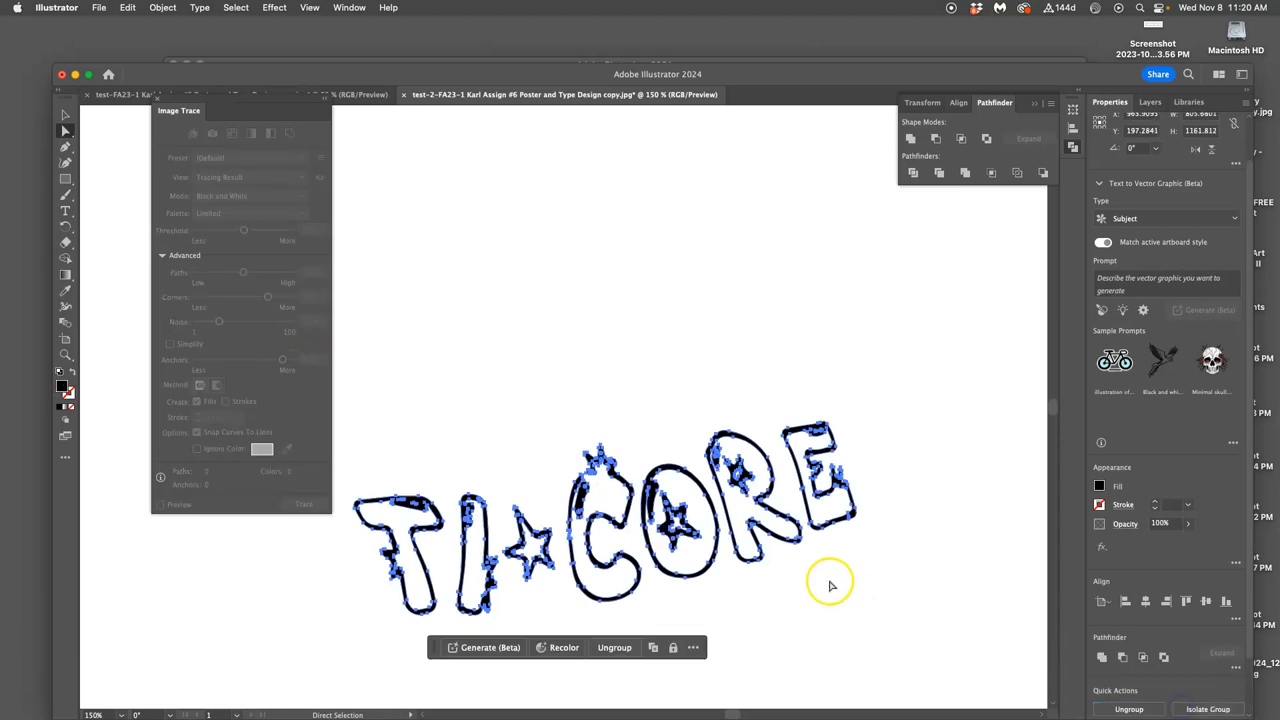
click(512, 337)
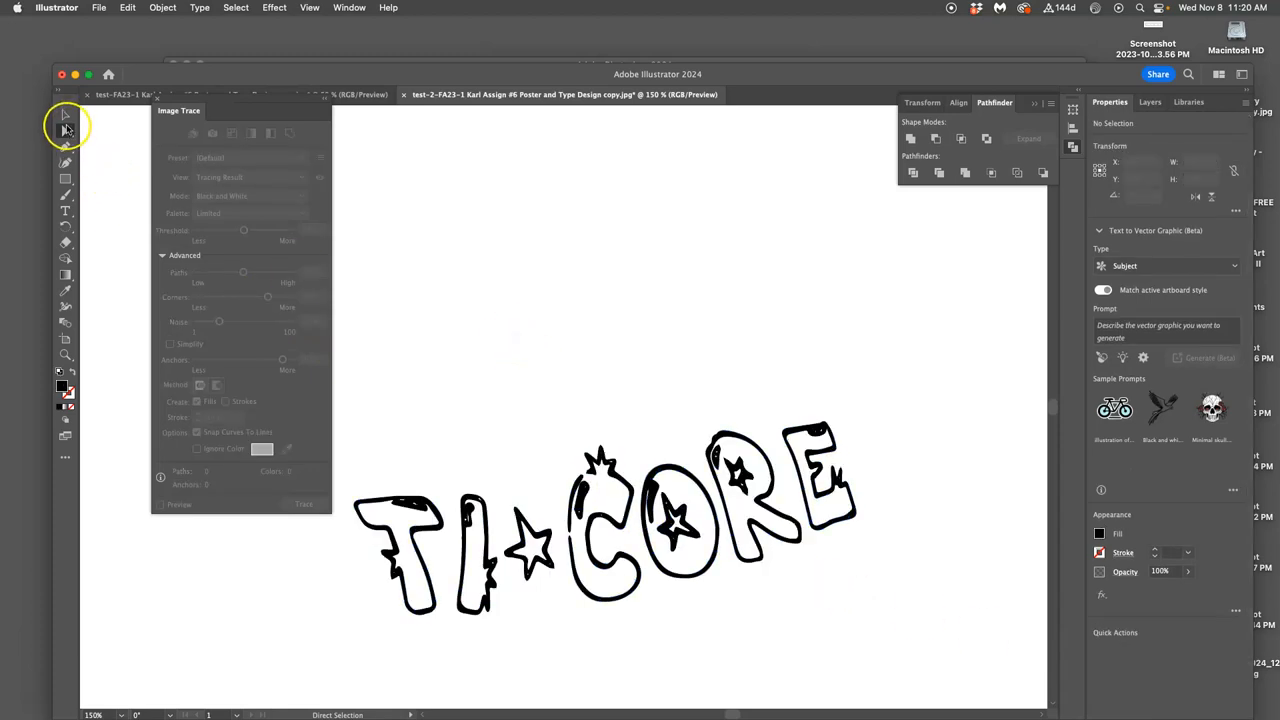
click(65, 116)
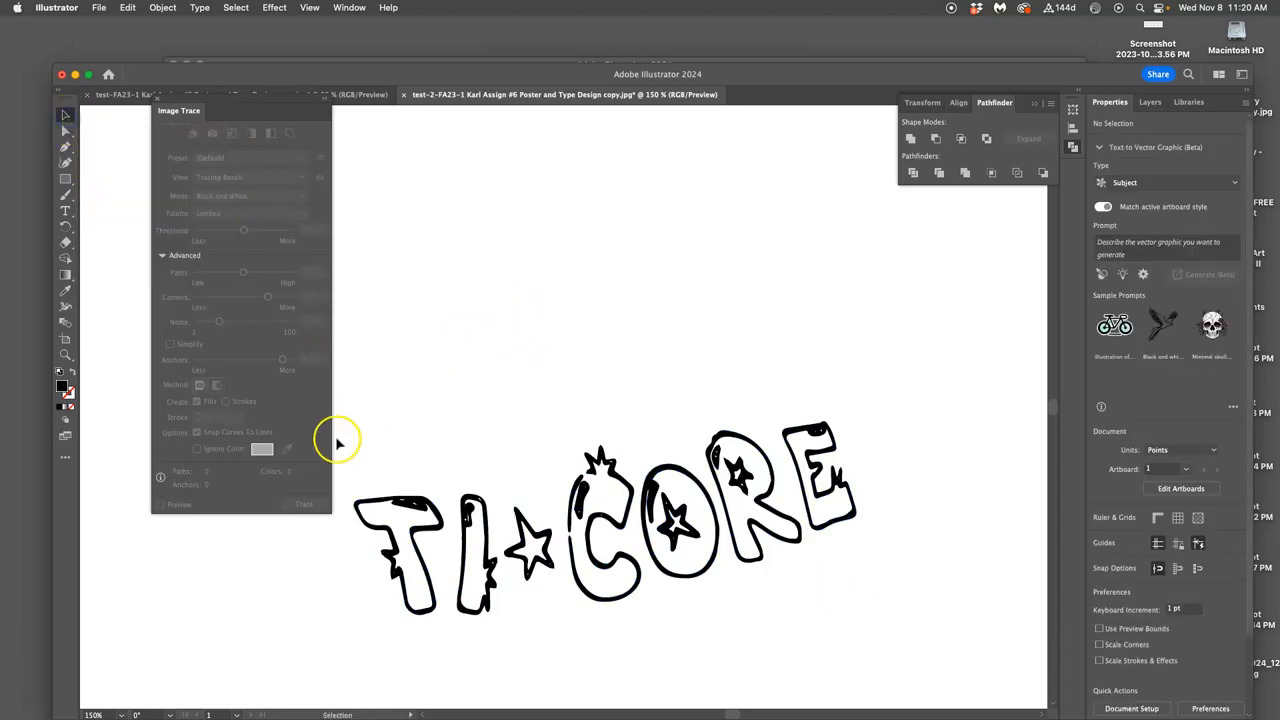
drag(337, 402, 918, 645)
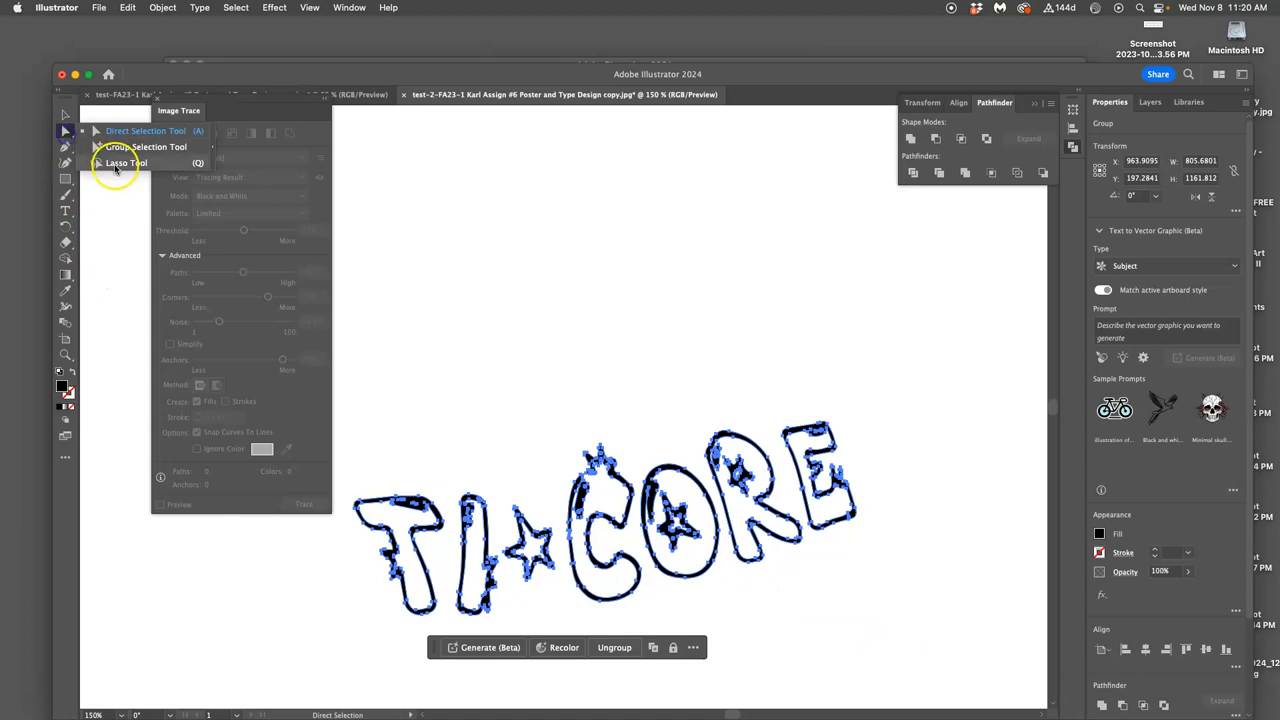
drag(65, 132, 110, 163)
mouse_move(878, 585)
mouse_down()
mouse_move(686, 363)
mouse_move(363, 457)
mouse_move(455, 655)
mouse_move(848, 592)
mouse_up()
Step: Paste the traced TI-CORE into the poster document and move it just above the older TI-CORE
click(338, 92)
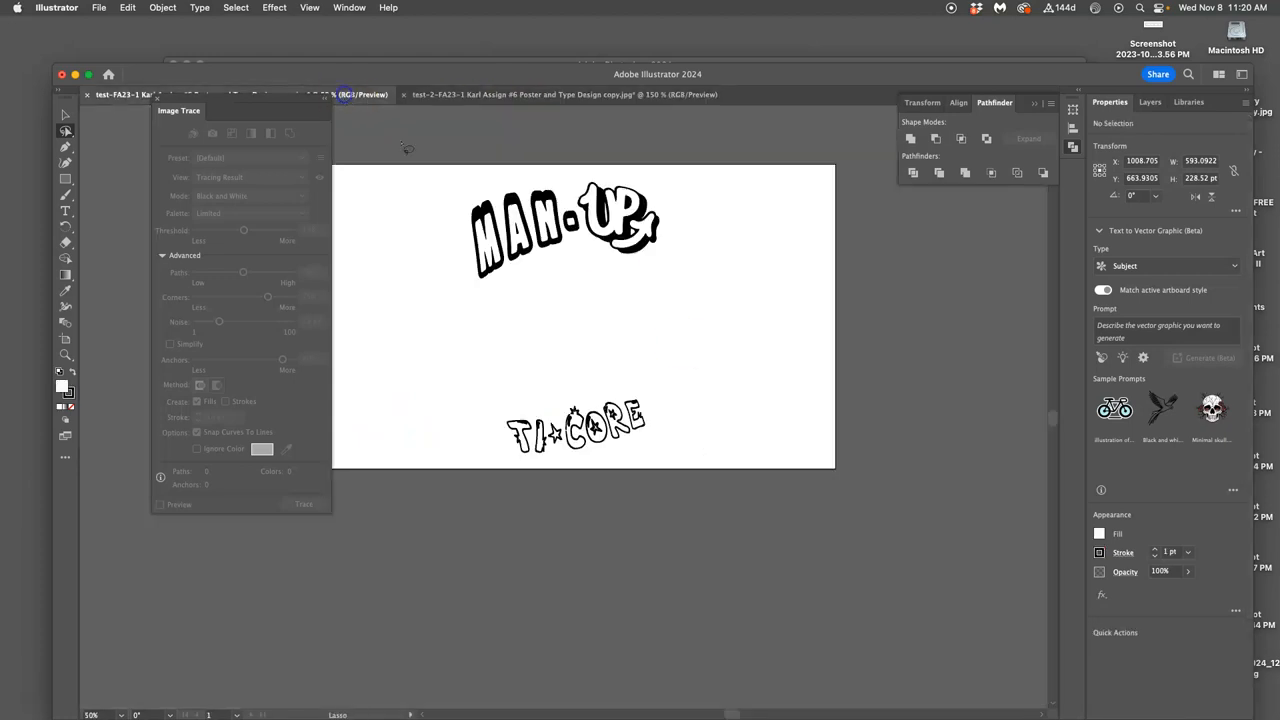
key(super+v)
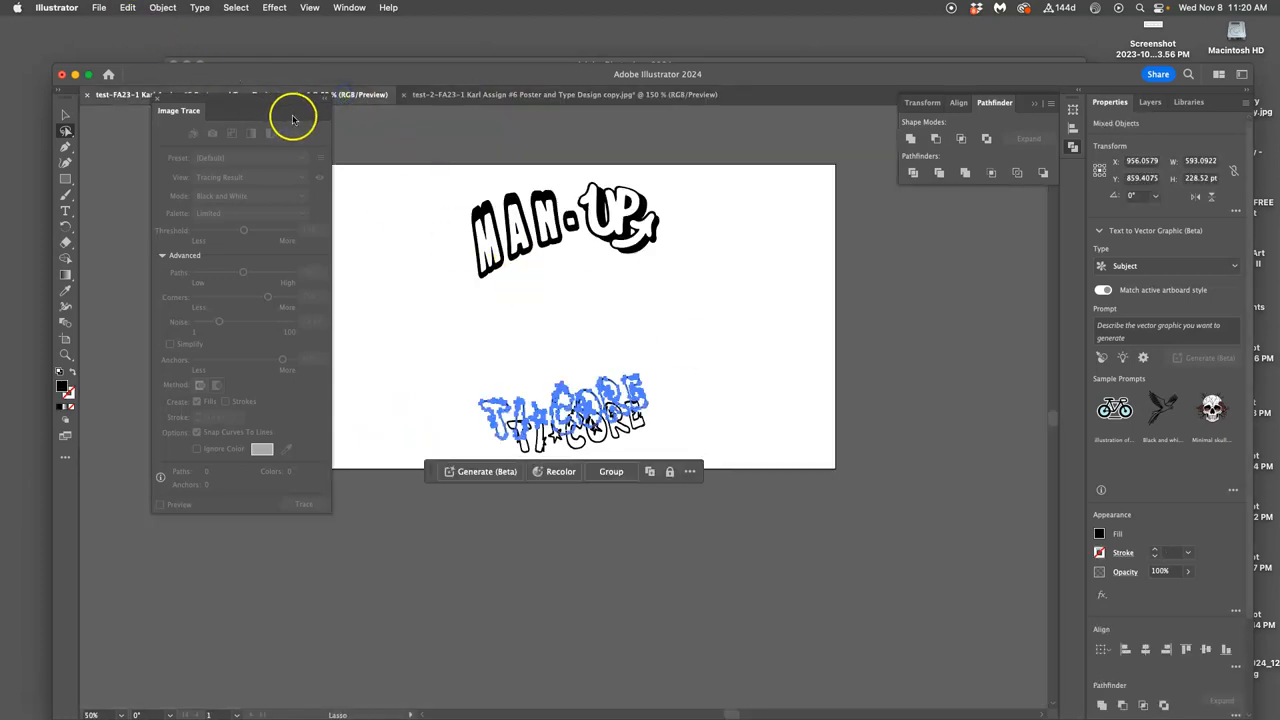
click(65, 114)
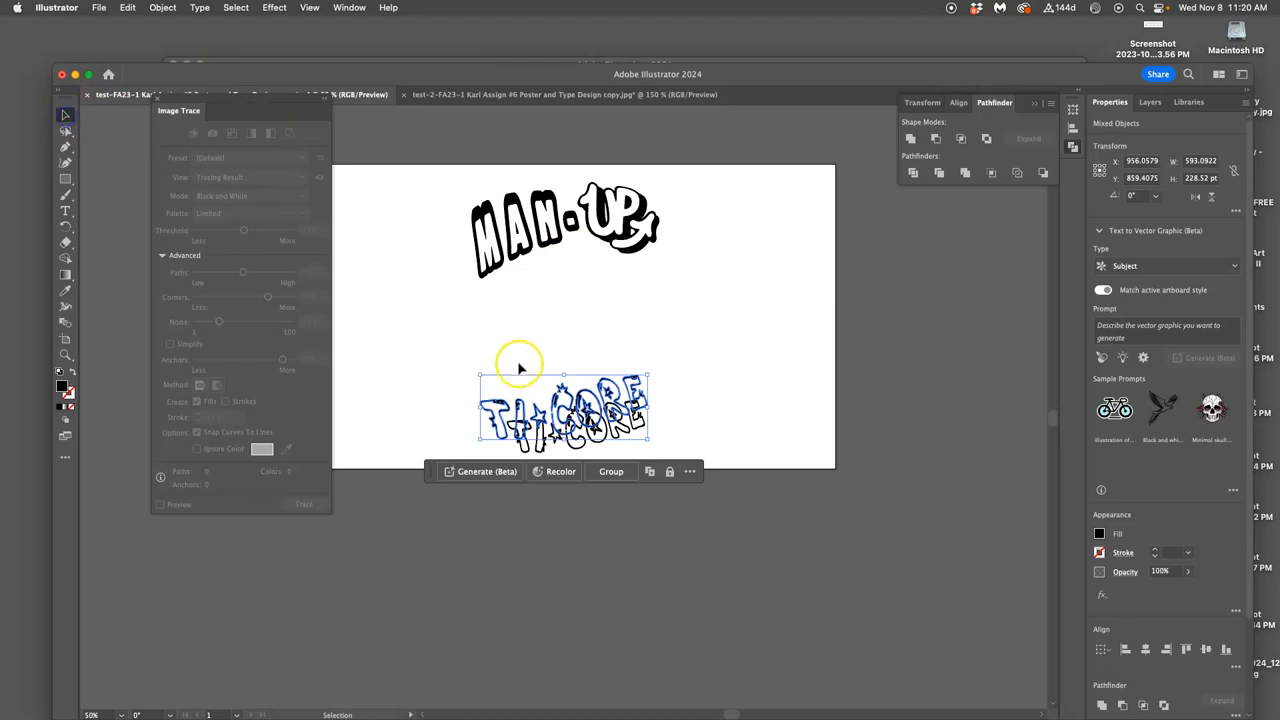
drag(595, 400, 600, 368)
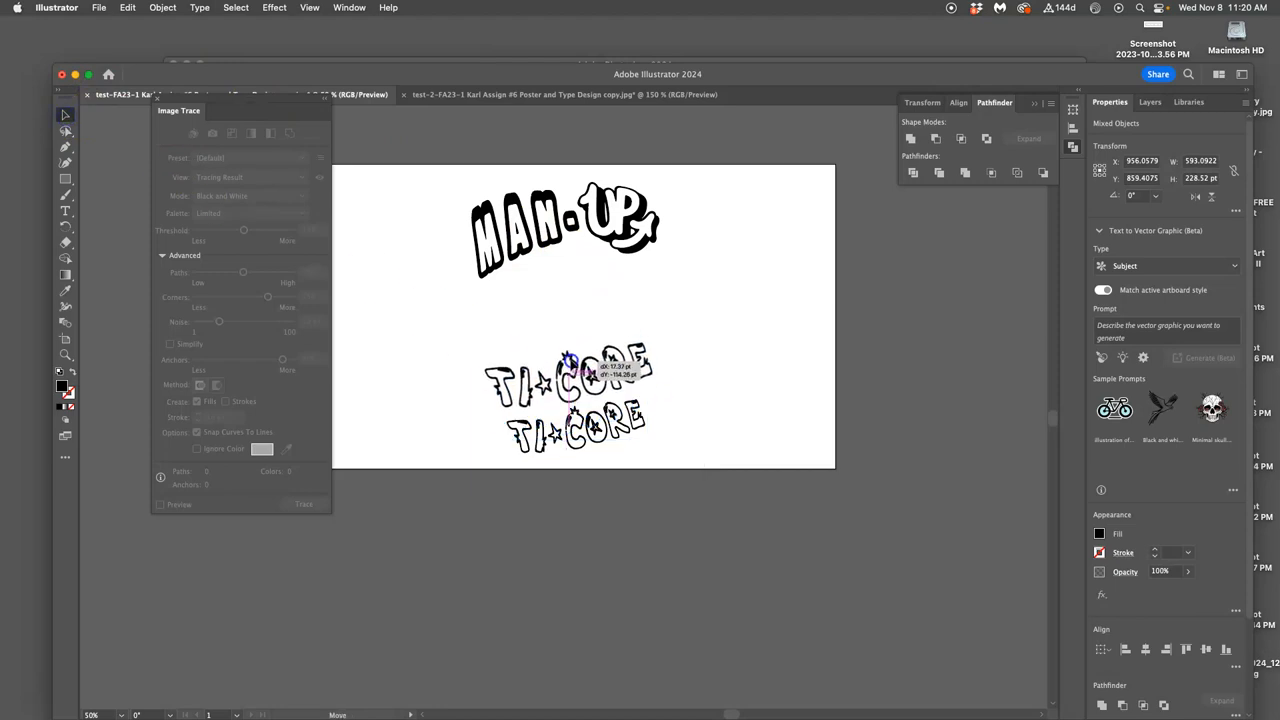
key(super+equal)
key(super+equal)
key(super+equal)
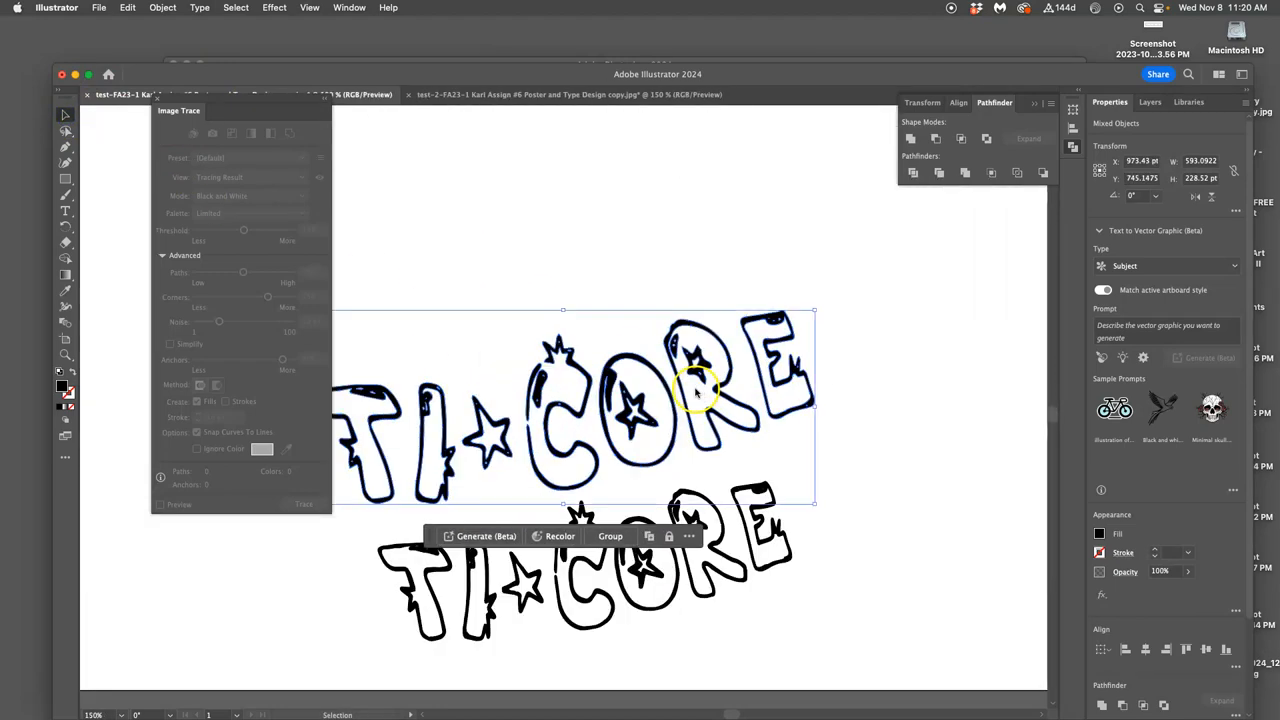
click(840, 449)
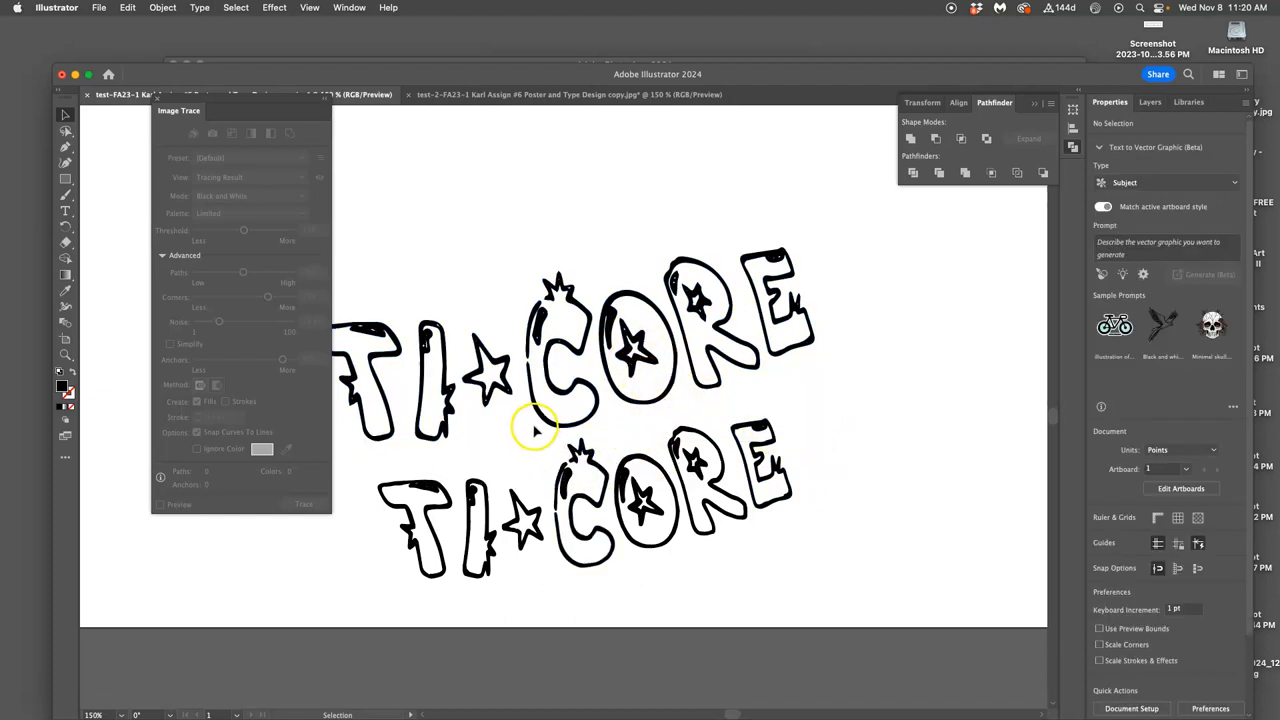
scroll(538, 426, left, 2)
scroll(543, 423, left, 2)
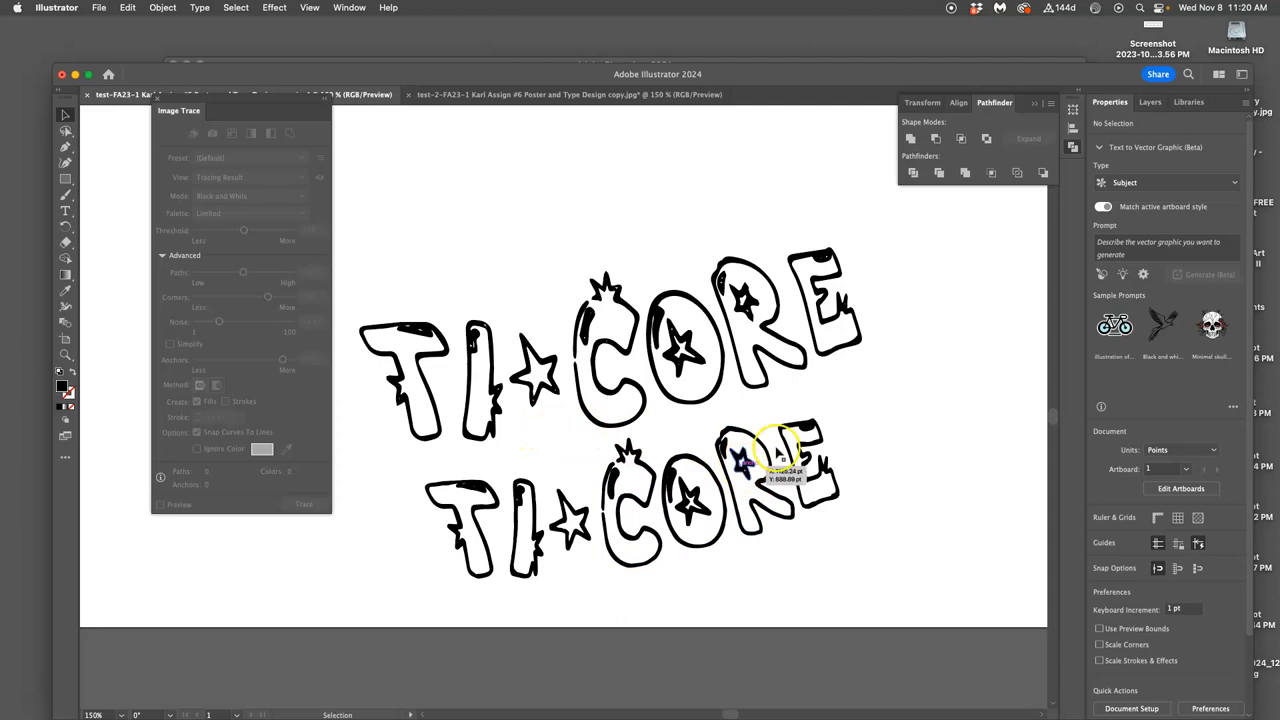
Step: With the Layers panel open, lasso the lower, older TI-CORE lettering and delete it
click(1150, 103)
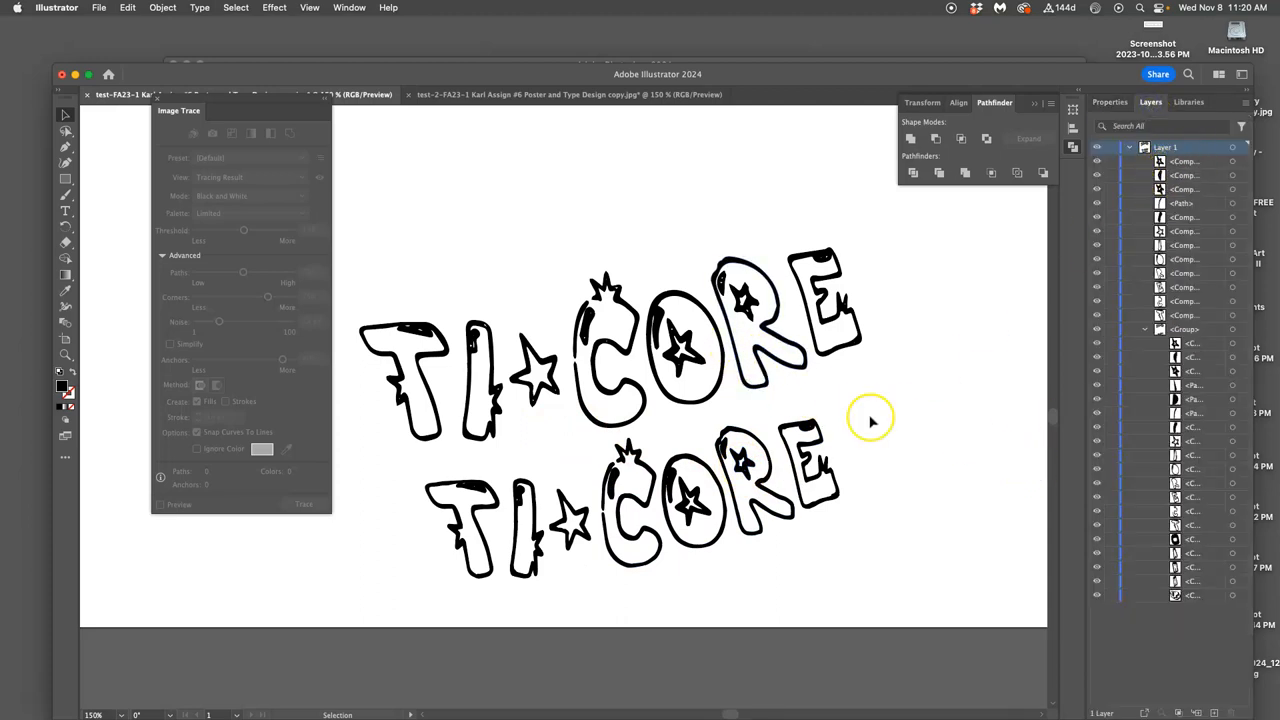
click(65, 131)
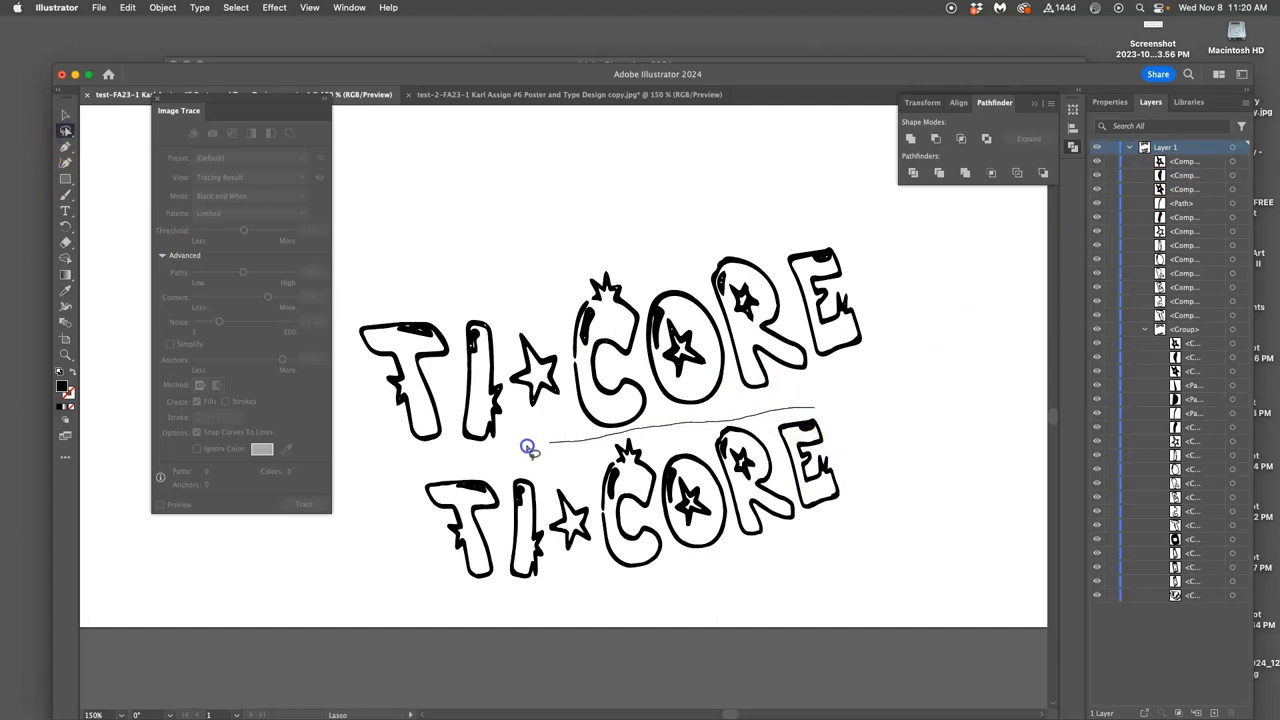
drag(468, 600, 820, 395)
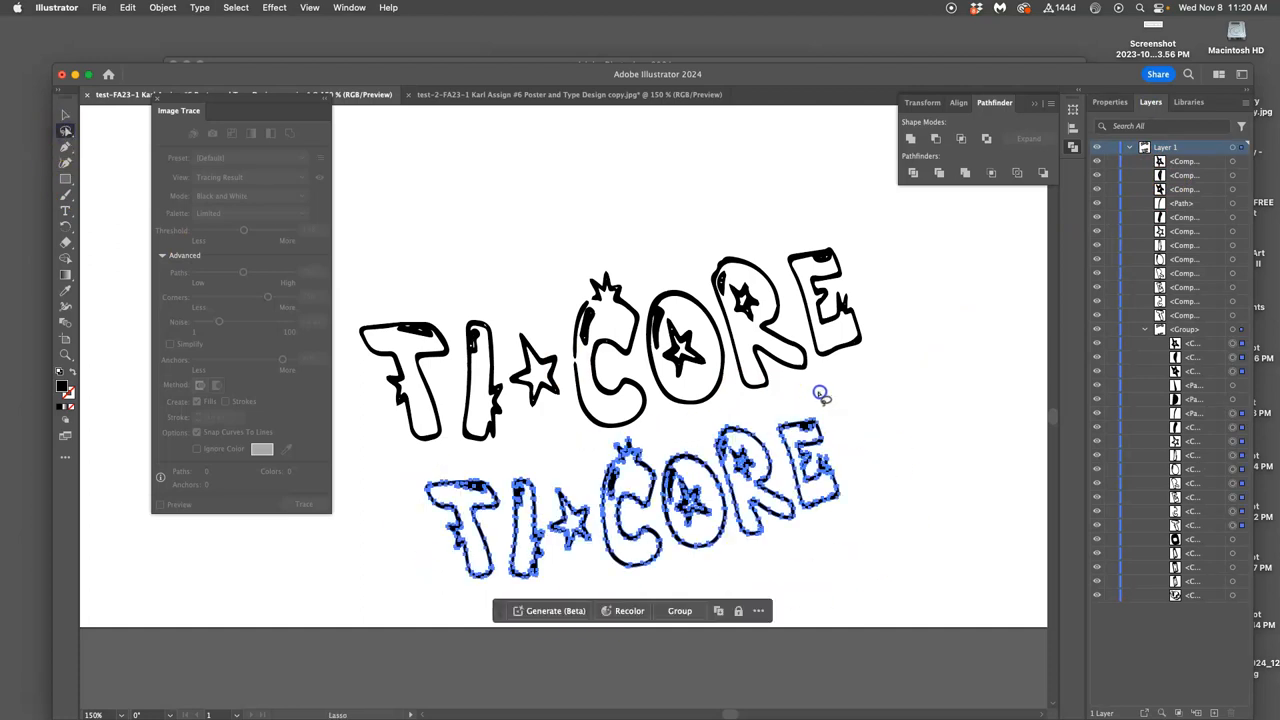
key(Delete)
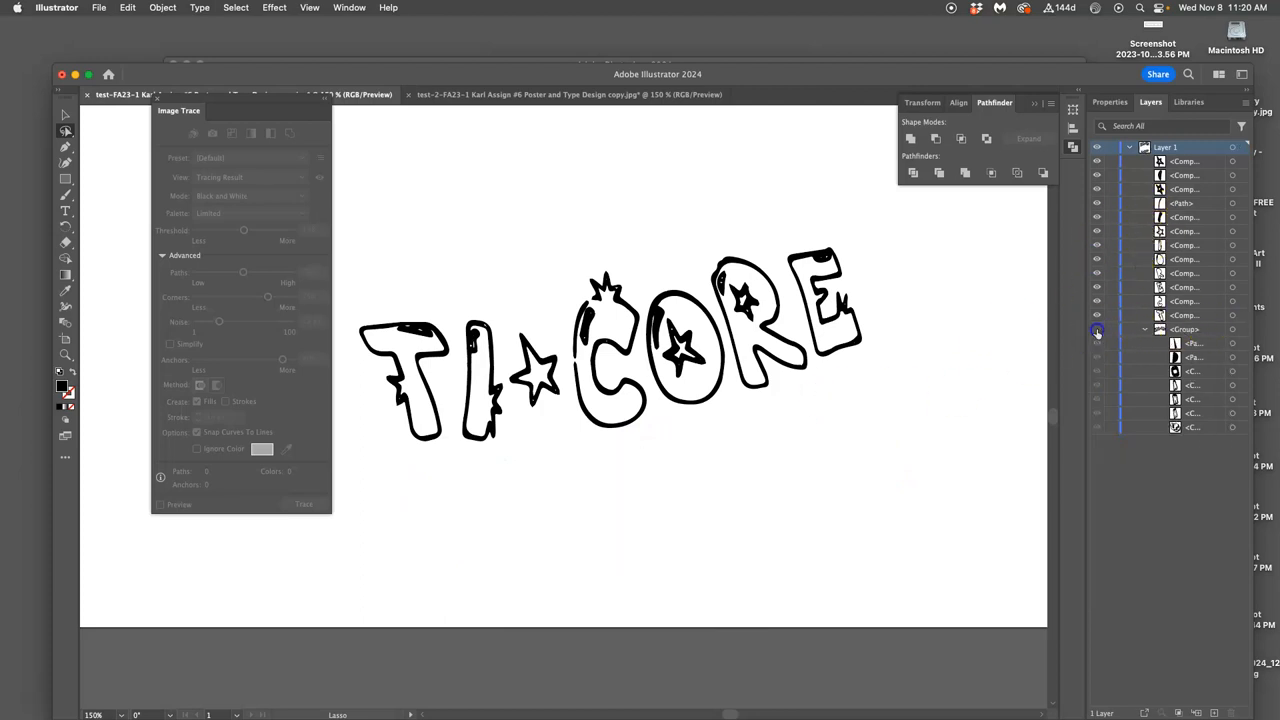
Step: Create Layer 2, move the original traced group onto it, and check each layer's visibility
click(1214, 712)
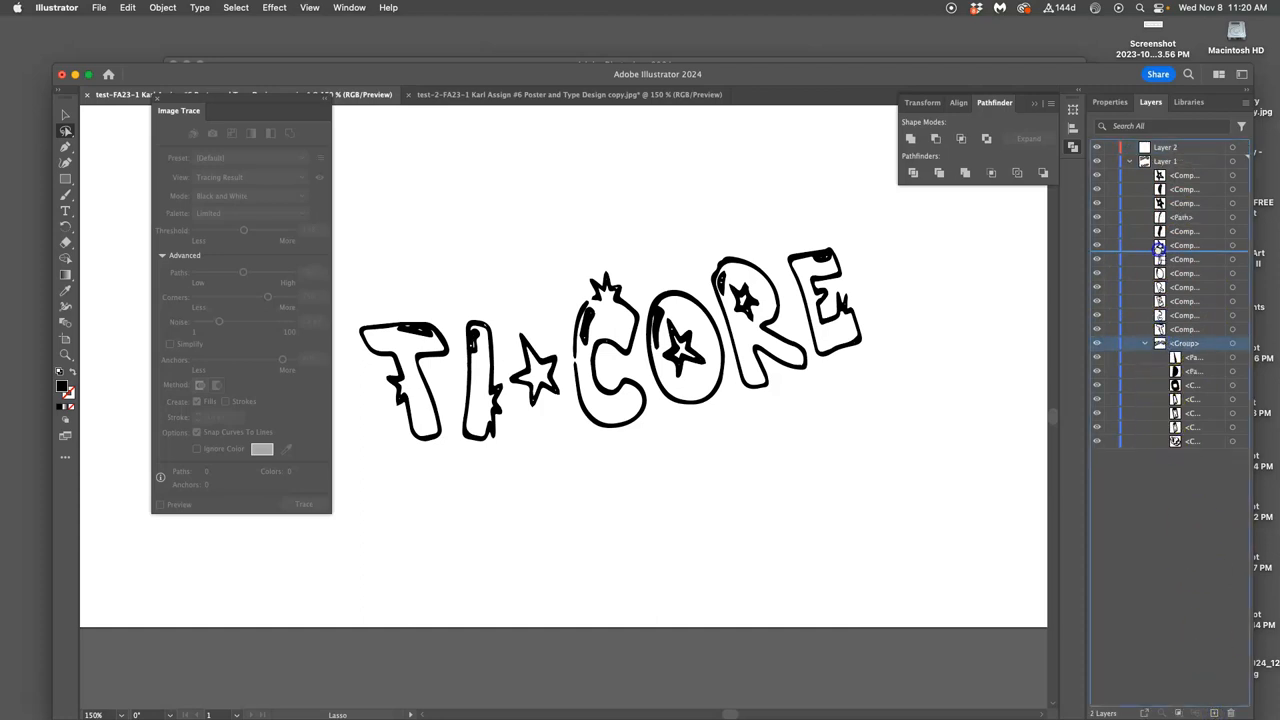
drag(1165, 343, 1158, 147)
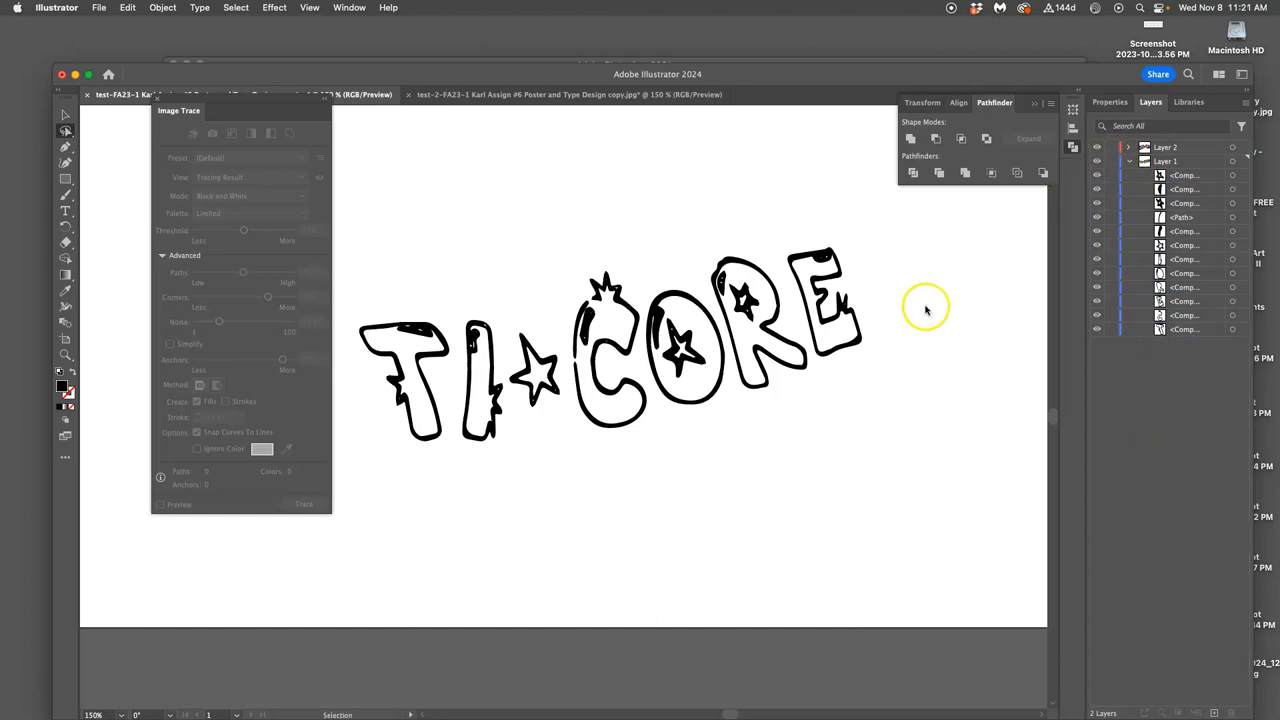
key(super+minus)
key(super+minus)
click(1097, 148)
click(1097, 162)
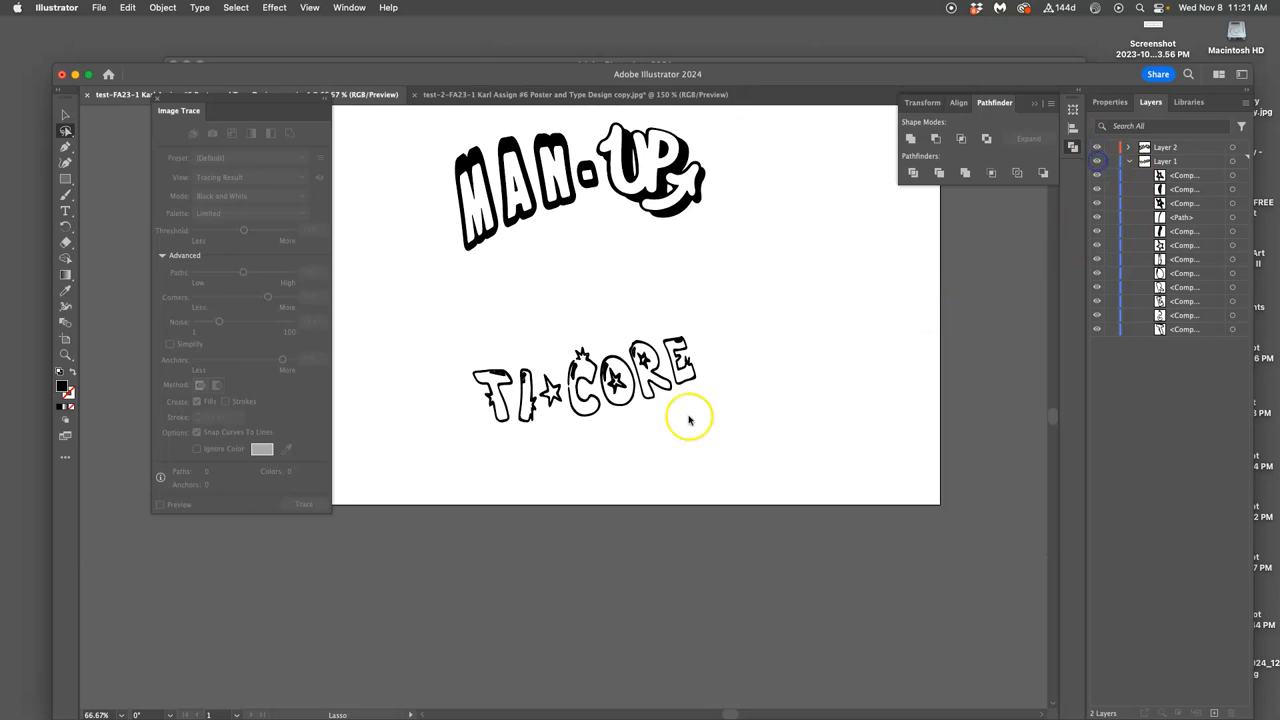
key(super+equal)
key(super+equal)
key(super+equal)
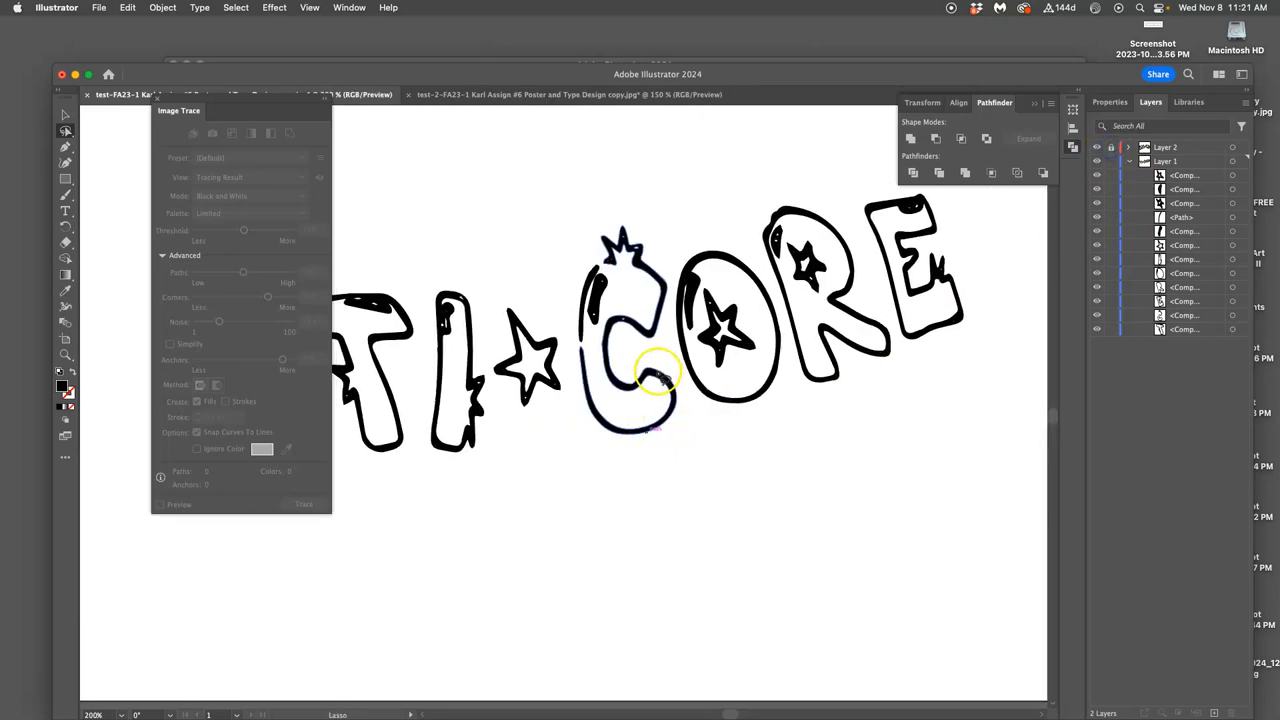
scroll(657, 358, left, 3)
scroll(757, 375, up, 5)
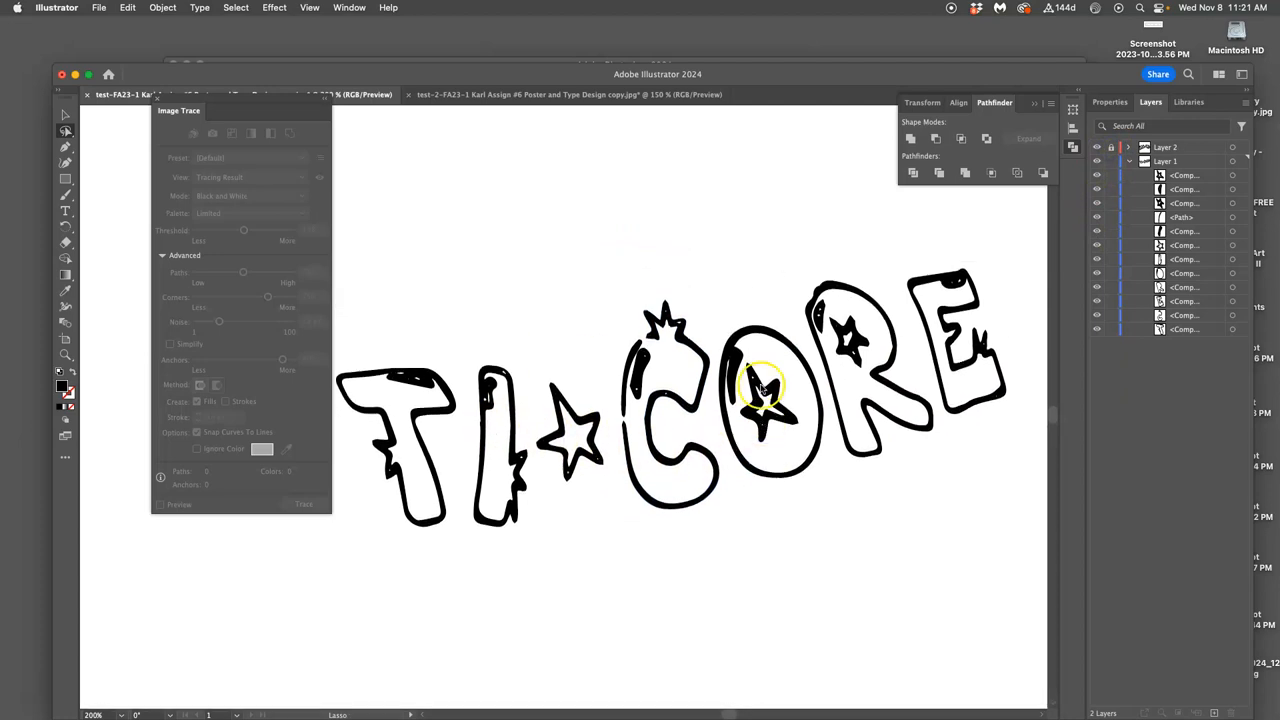
scroll(745, 385, up, 3)
scroll(737, 371, up, 3)
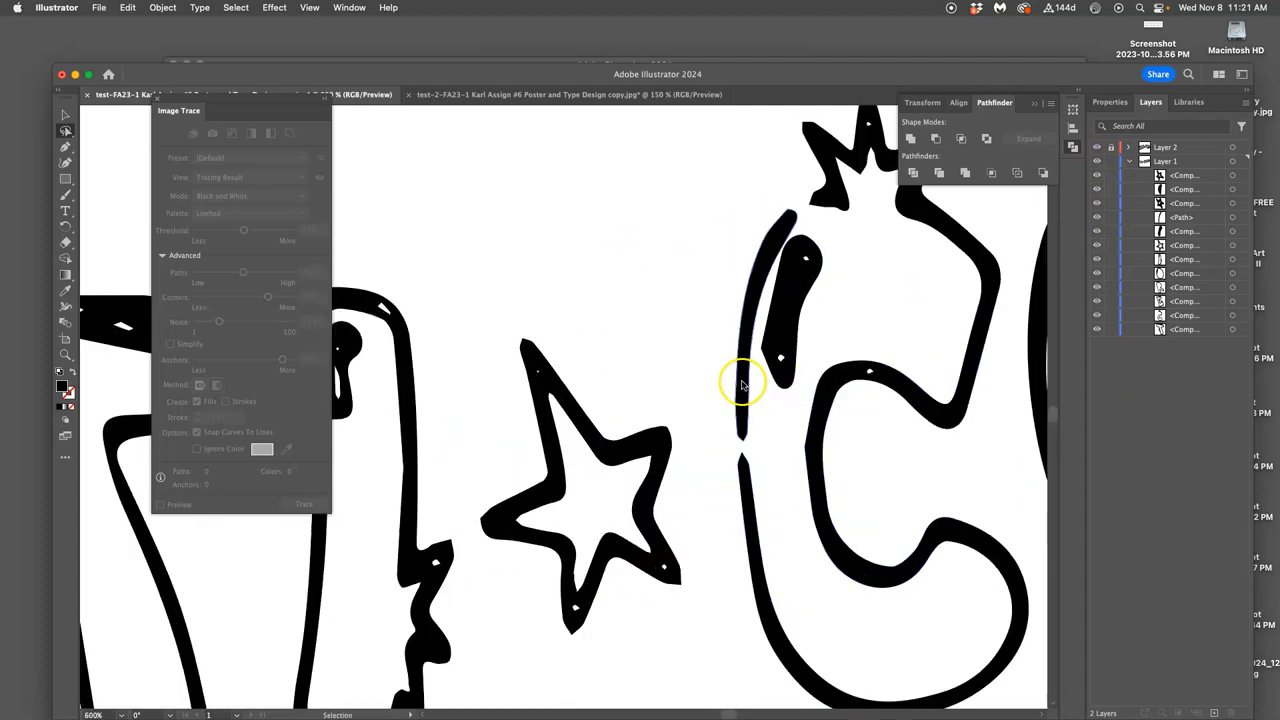
Step: Pan over the star and C and try a first Pencil stroke on the highlight
drag(788, 397, 682, 436)
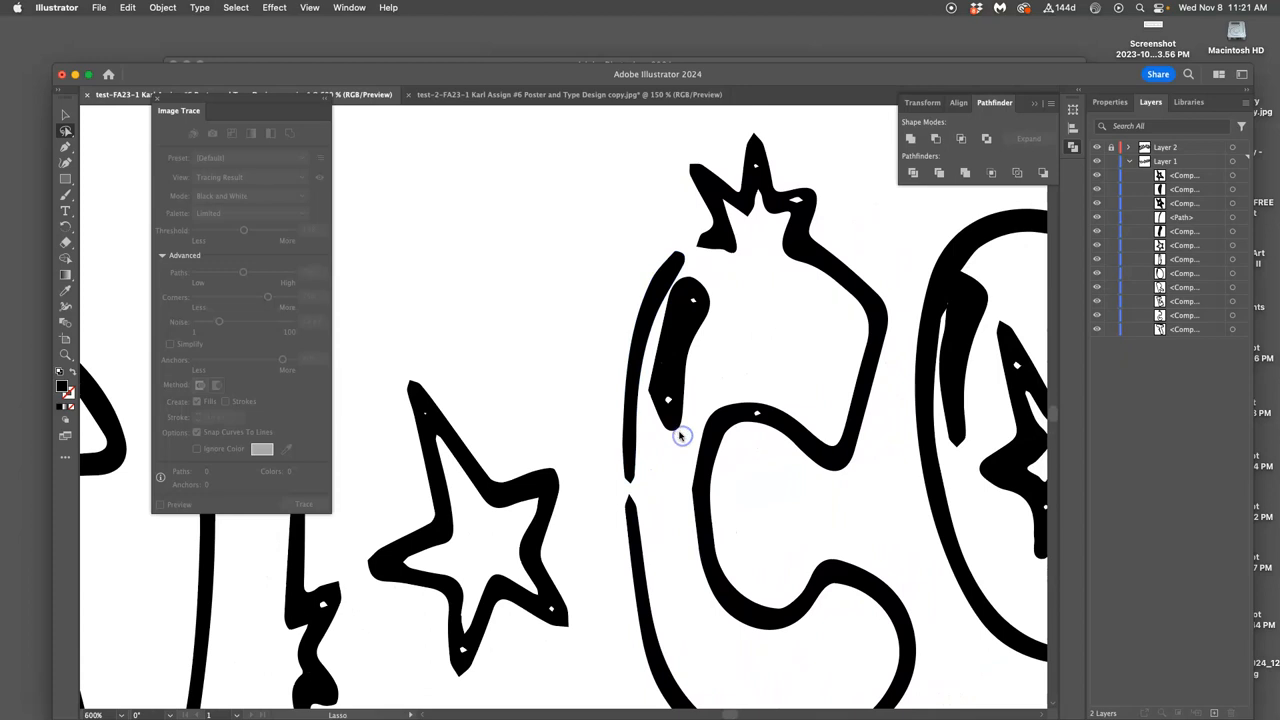
click(65, 195)
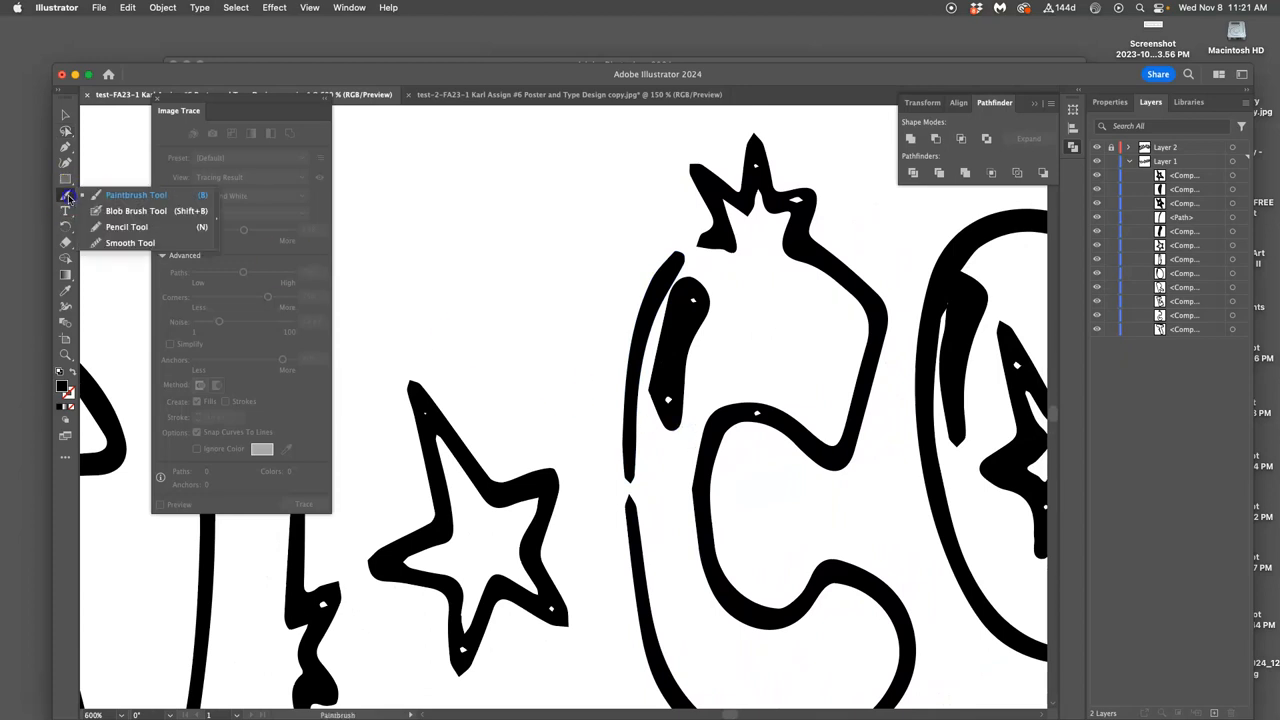
click(124, 228)
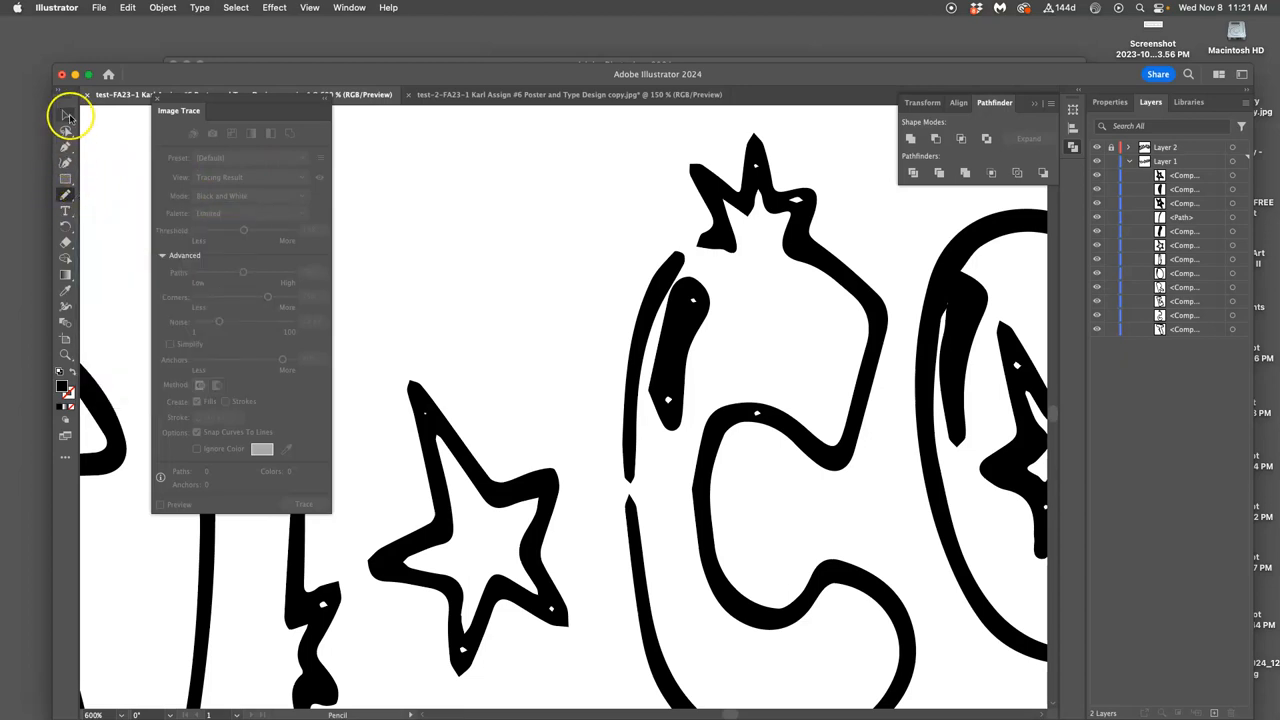
drag(680, 280, 666, 277)
Step: Select the black highlight inside the C with Direct Selection and redraw it with the Pencil
click(65, 130)
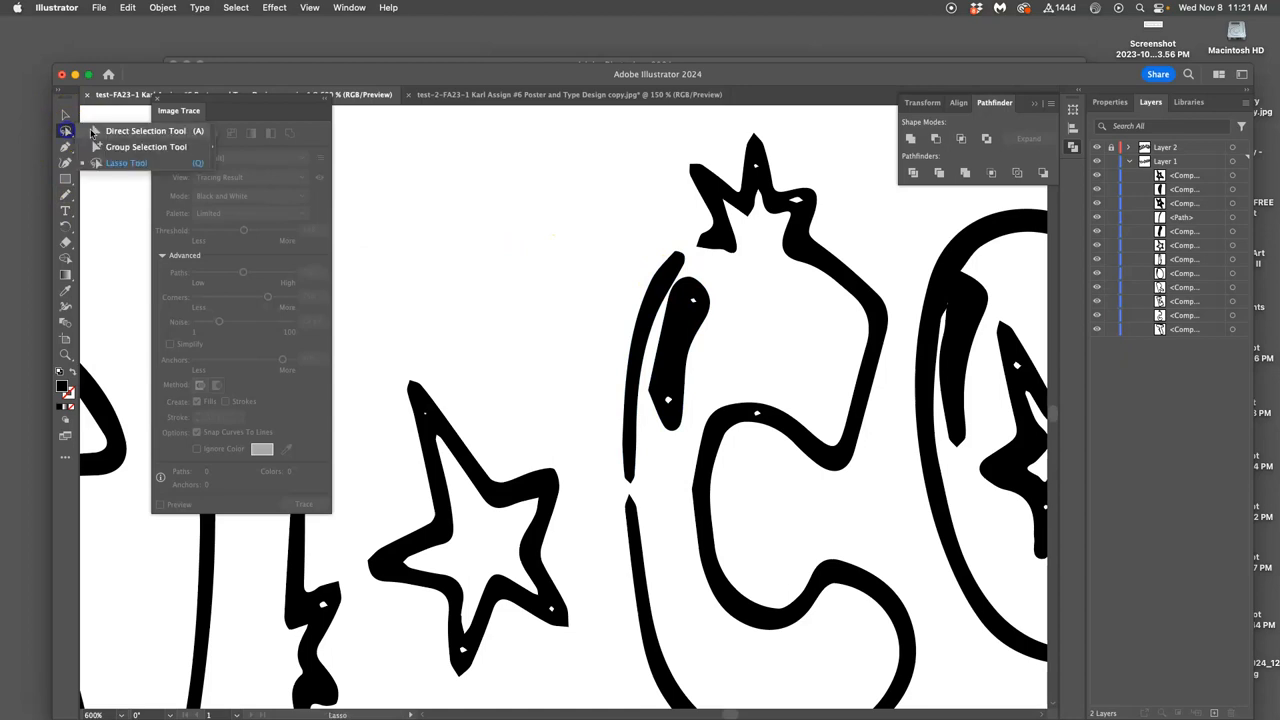
drag(65, 130, 91, 130)
click(672, 316)
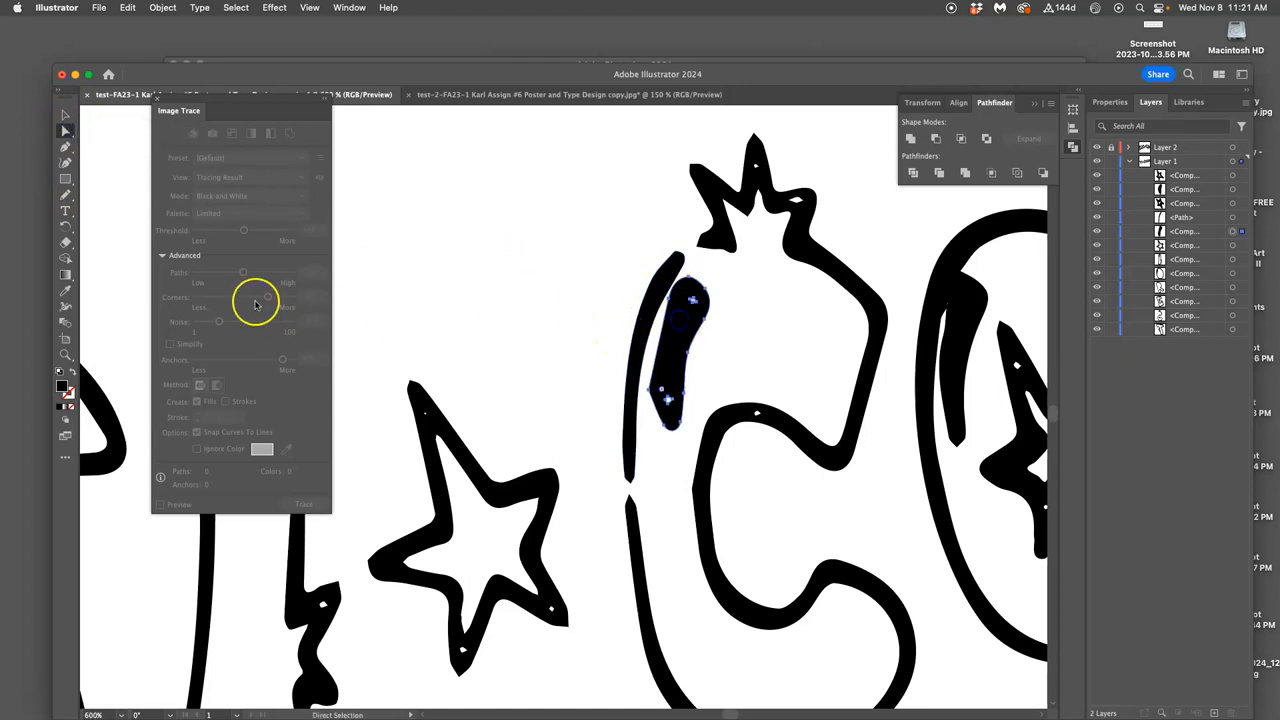
click(65, 198)
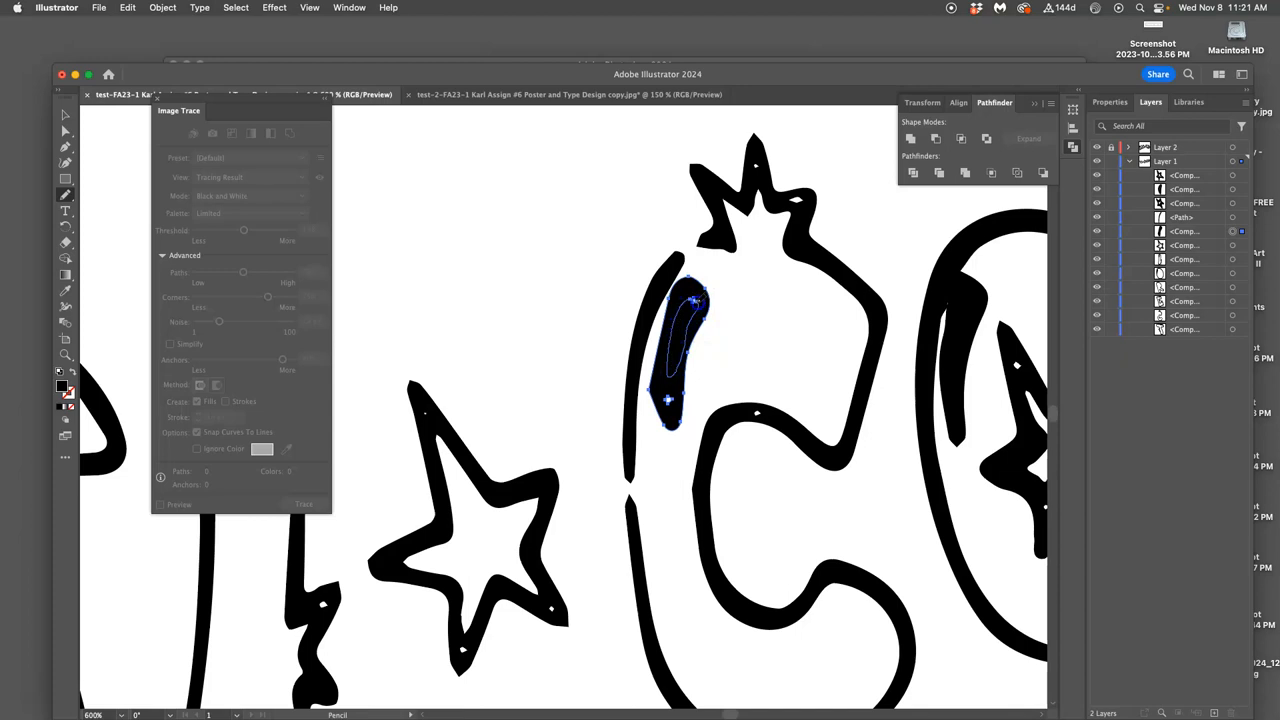
mouse_move(692, 298)
mouse_down()
mouse_move(672, 397)
mouse_move(677, 368)
mouse_up()
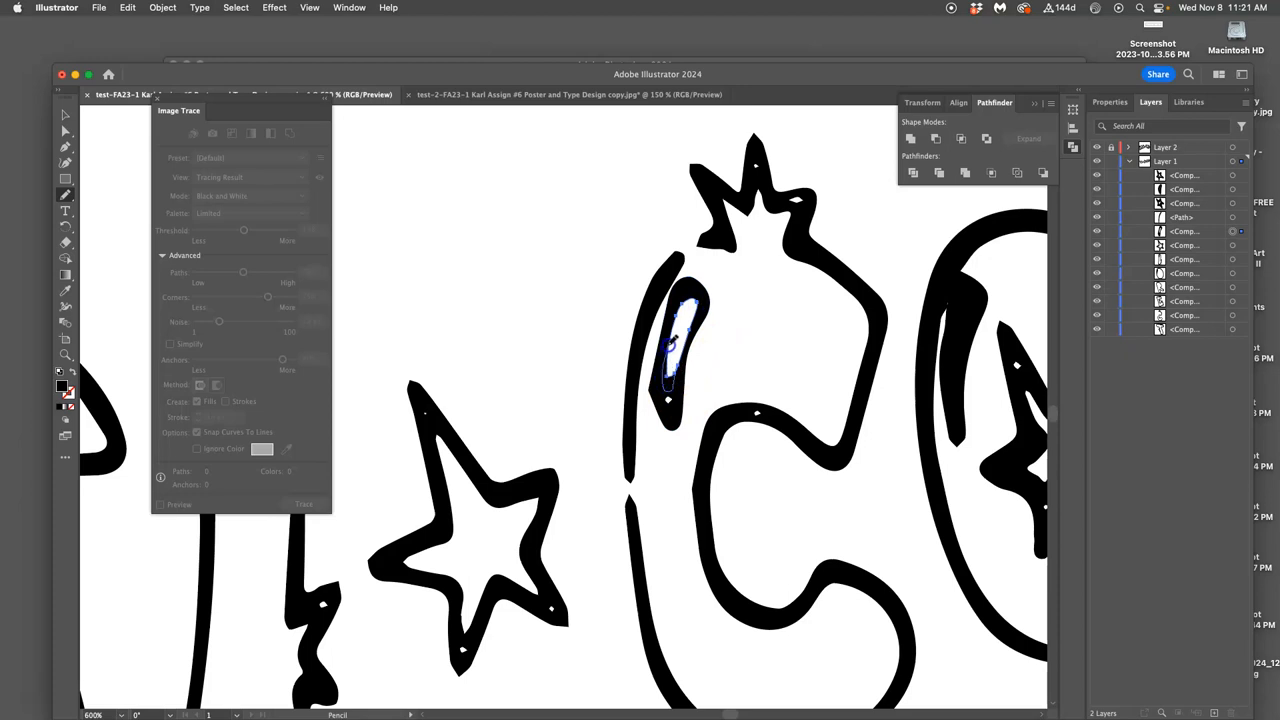
Step: Set the Pencil fidelity to Smooth and smooth the C's upper inner stroke
double_click(66, 195)
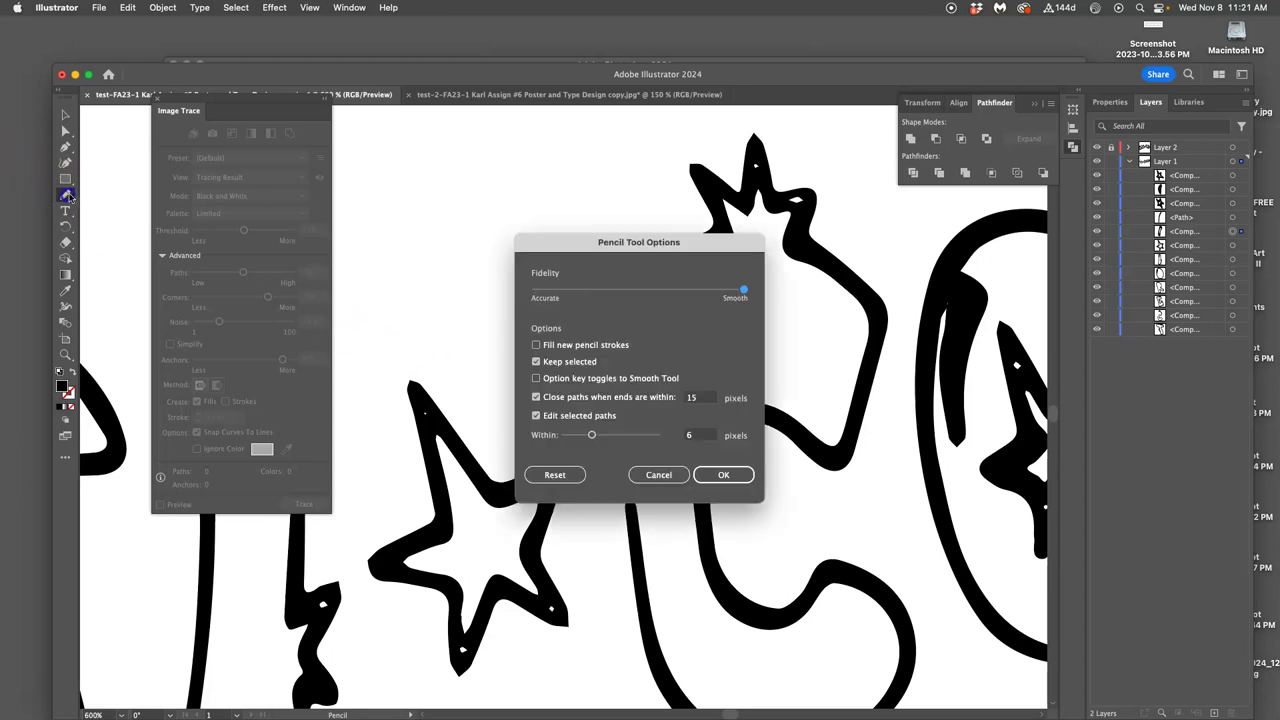
click(723, 474)
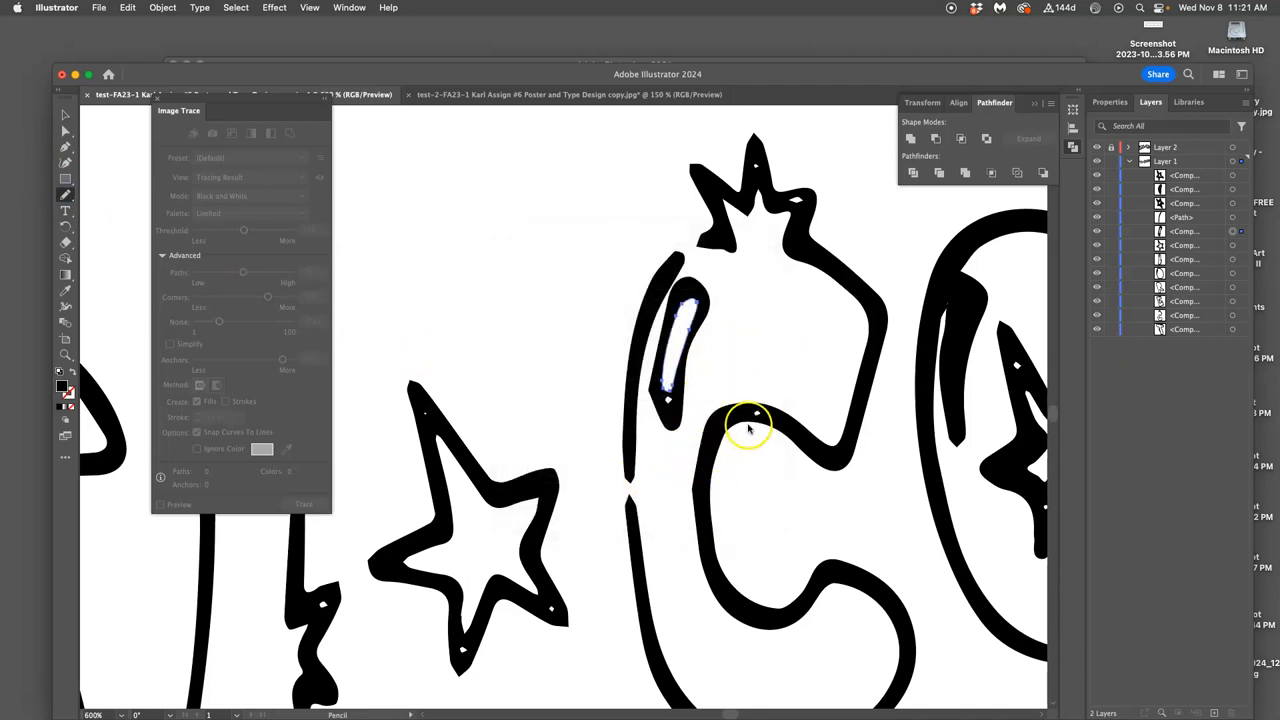
super+click(714, 443)
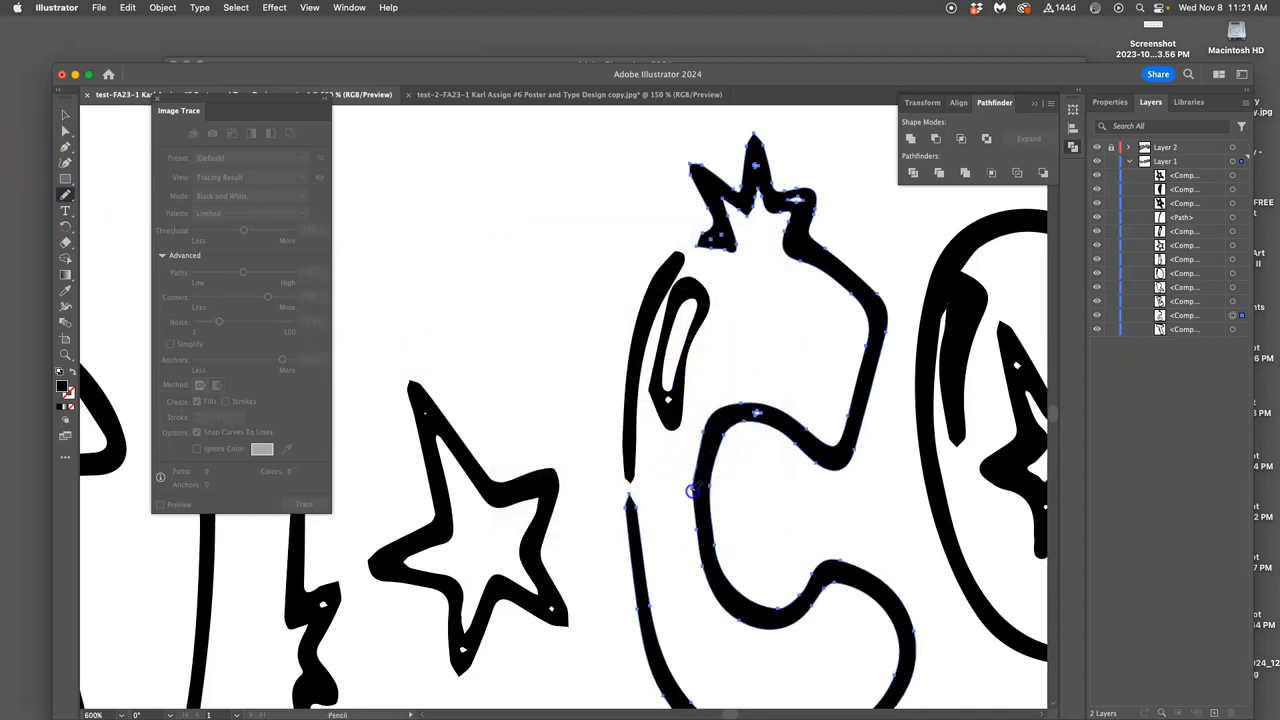
drag(690, 492, 757, 413)
scroll(786, 410, down, 5)
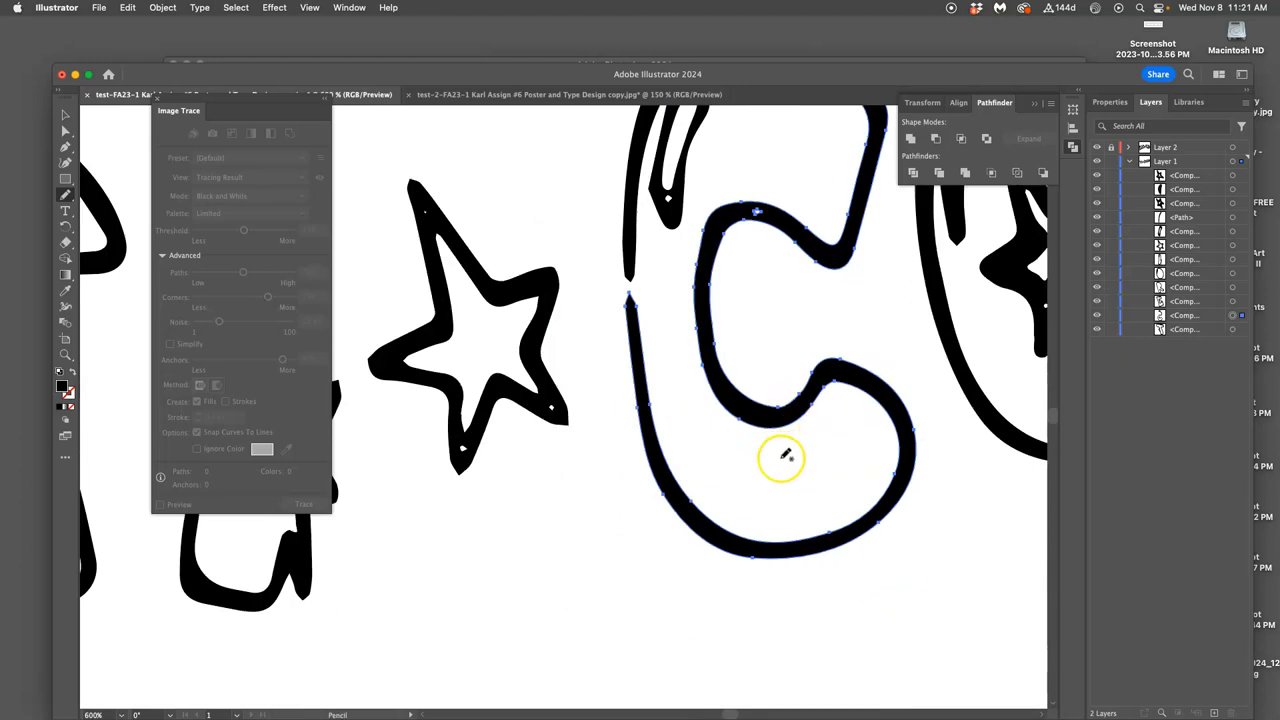
Step: Draw a drip hanging below the C, then undo it
click(662, 492)
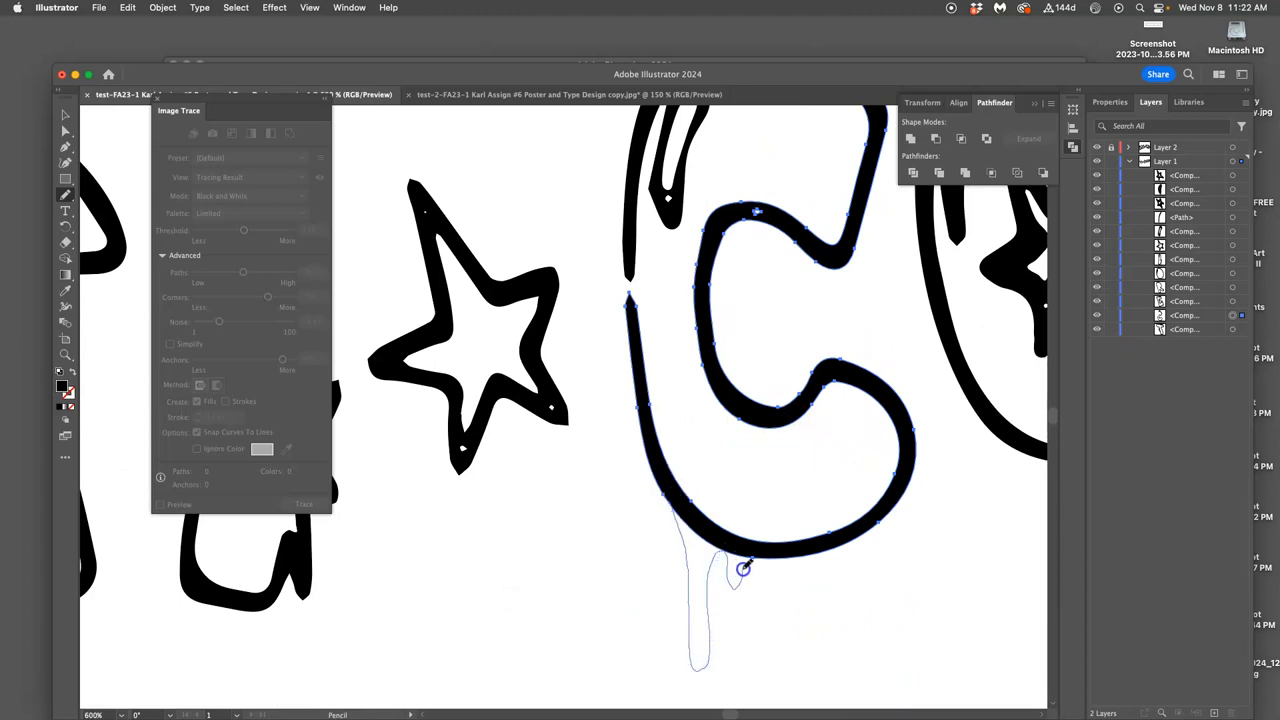
drag(750, 558, 748, 560)
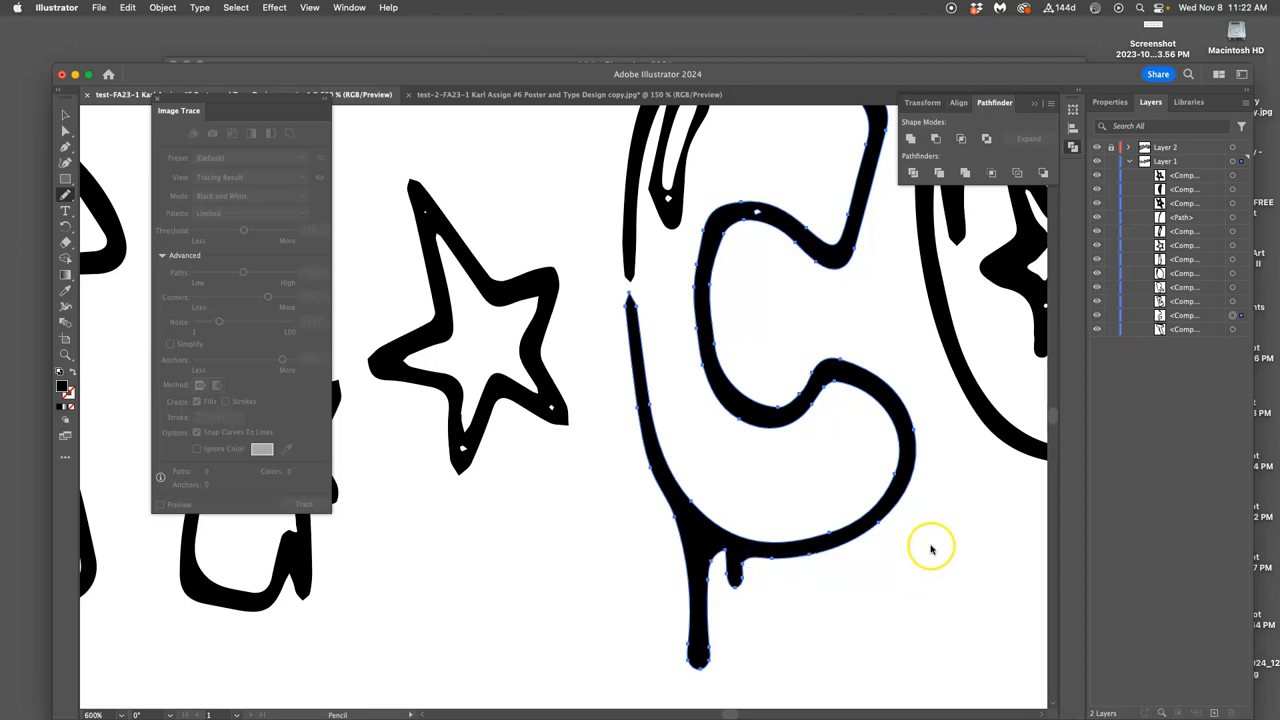
scroll(930, 548, right, 2)
scroll(930, 548, right, 1)
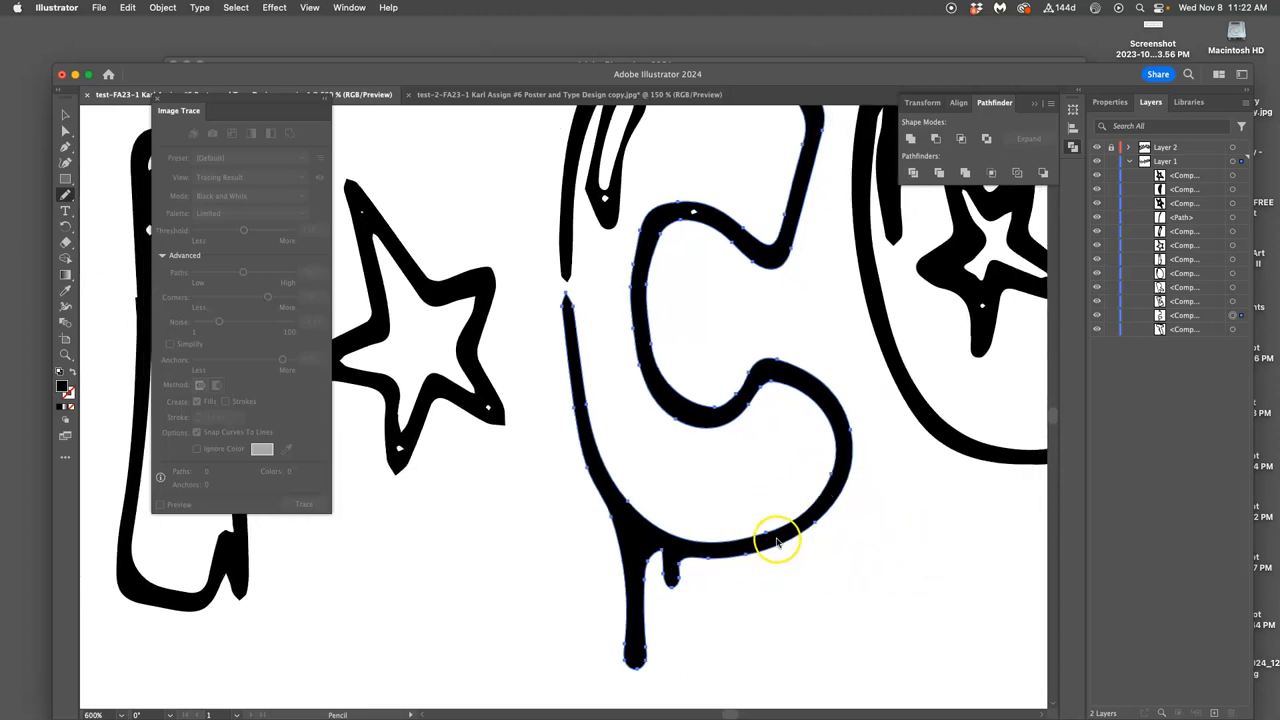
key(super+z)
scroll(646, 503, up, 1)
scroll(634, 495, left, 3)
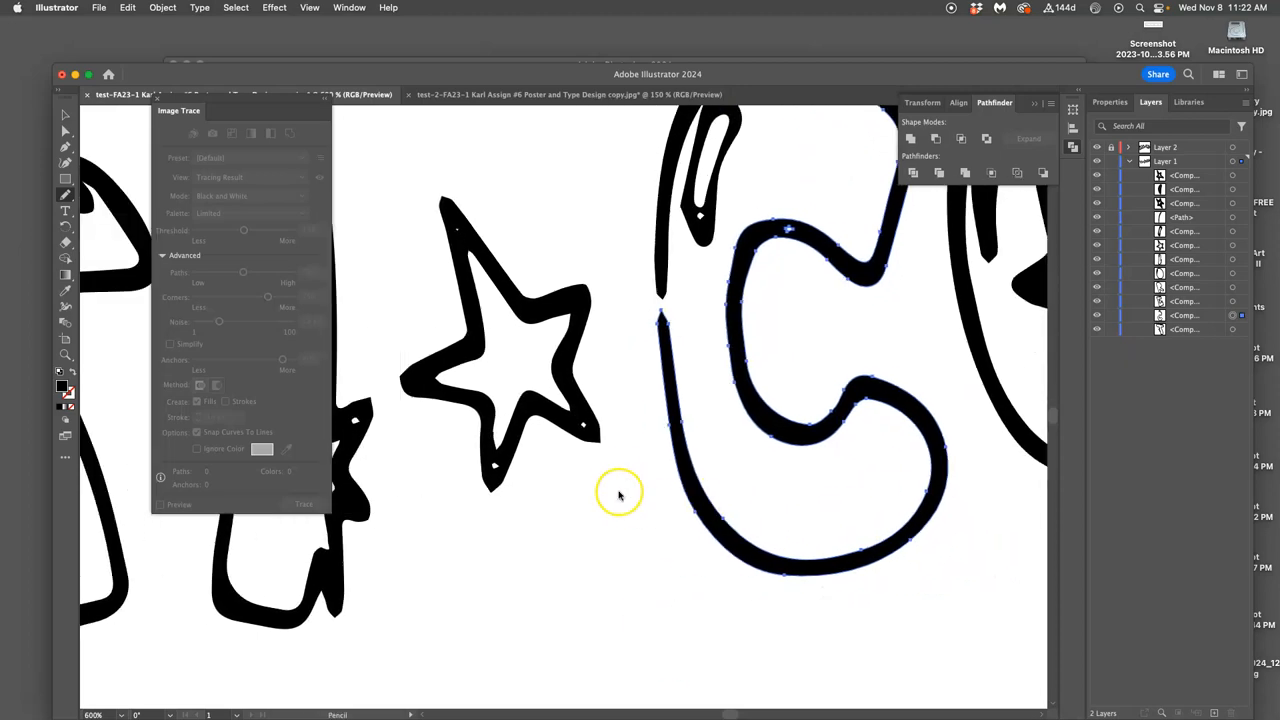
scroll(565, 380, left, 2)
scroll(563, 387, down, 3)
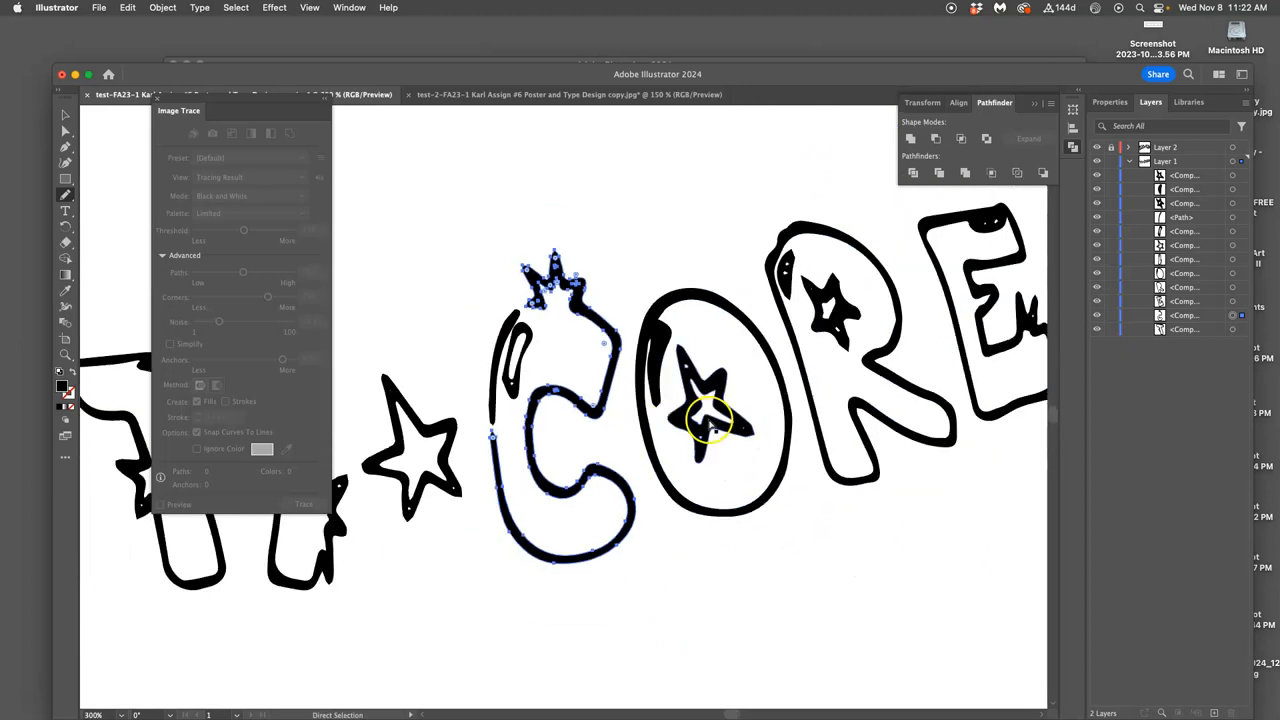
scroll(754, 402, up, 3)
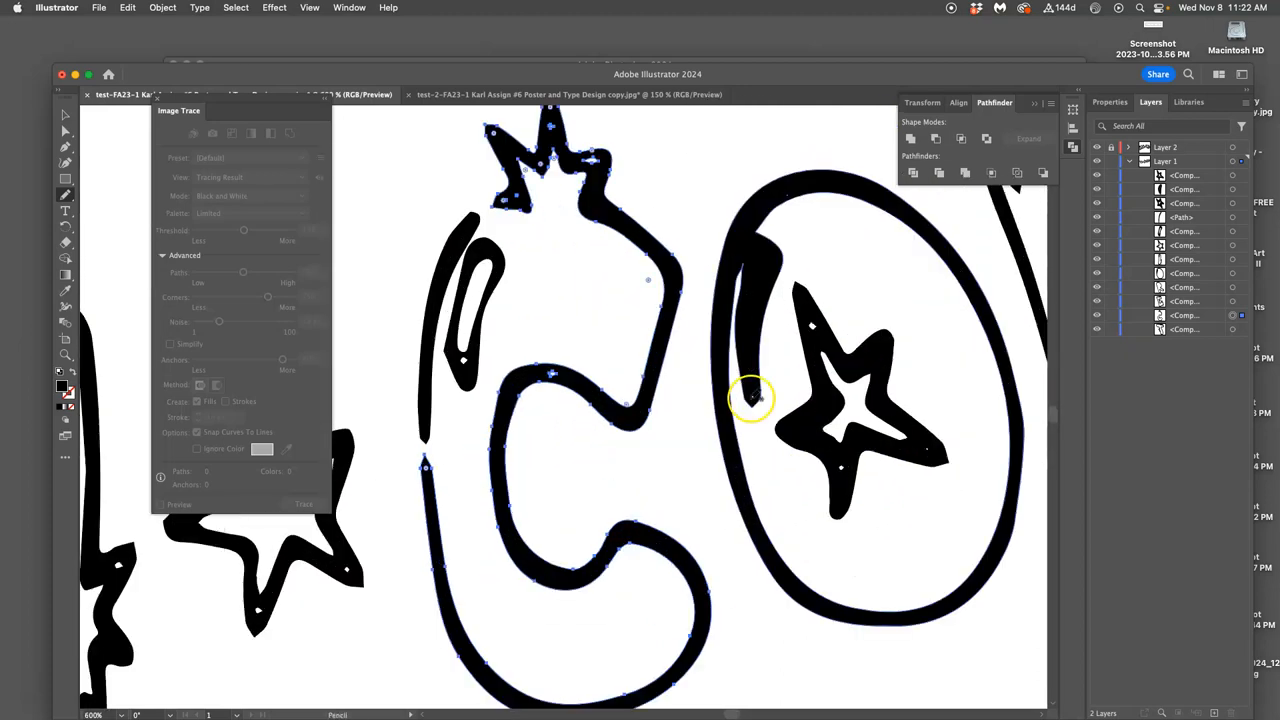
Step: Select the star inside the O and reshape its inner white hole with the Pencil
drag(829, 423, 679, 415)
key(a)
click(678, 416)
click(688, 396)
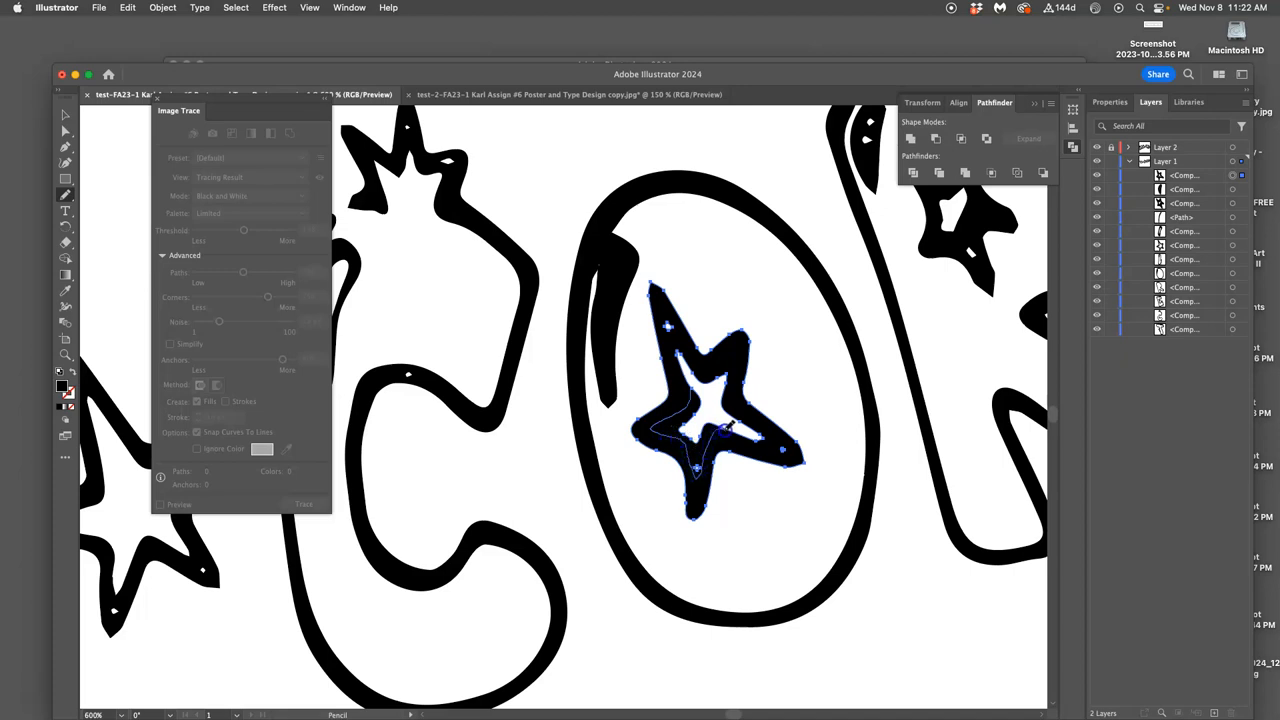
drag(729, 426, 690, 401)
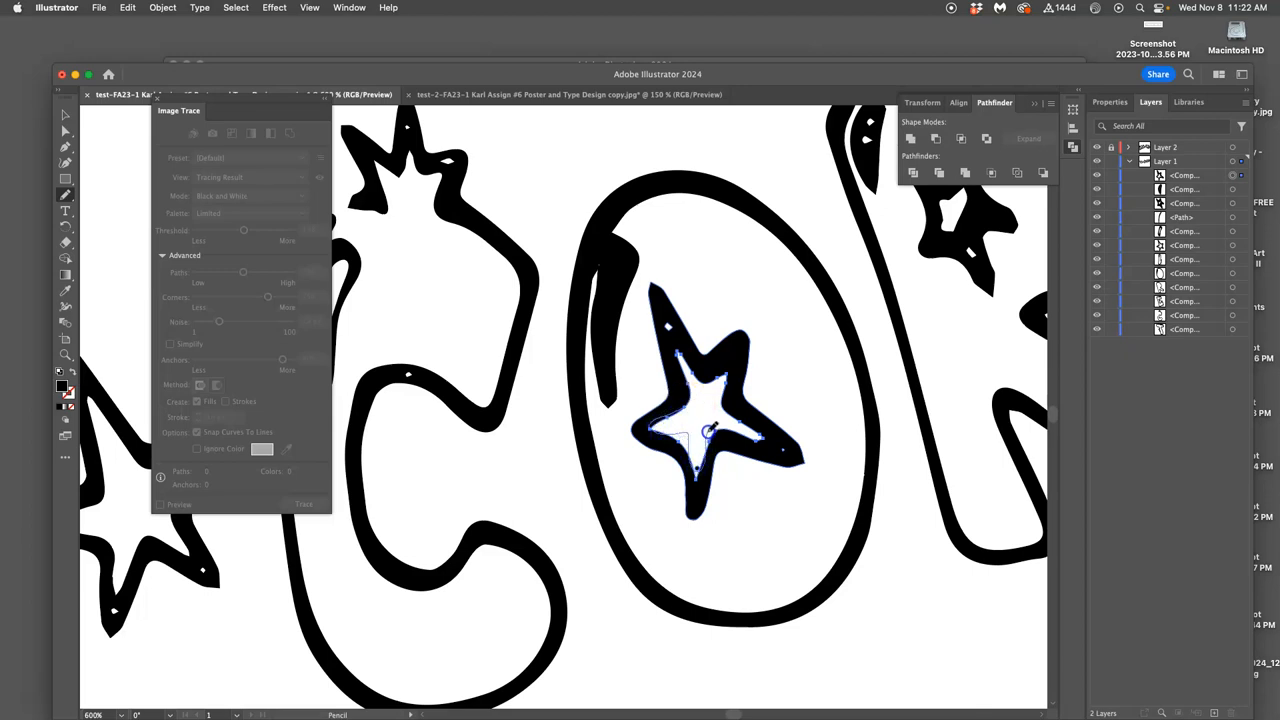
drag(729, 436, 731, 436)
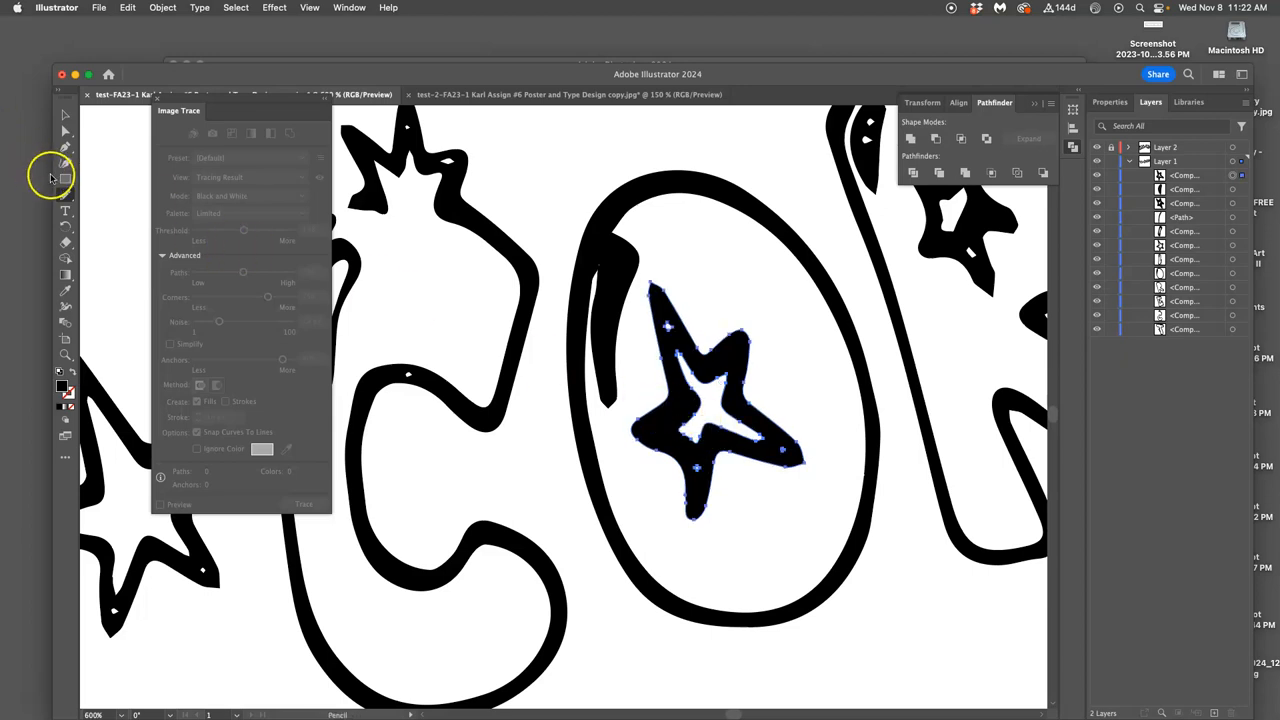
Step: Lower the Pencil fidelity and expand the star's white interior along its stroke
double_click(65, 195)
click(692, 291)
click(723, 474)
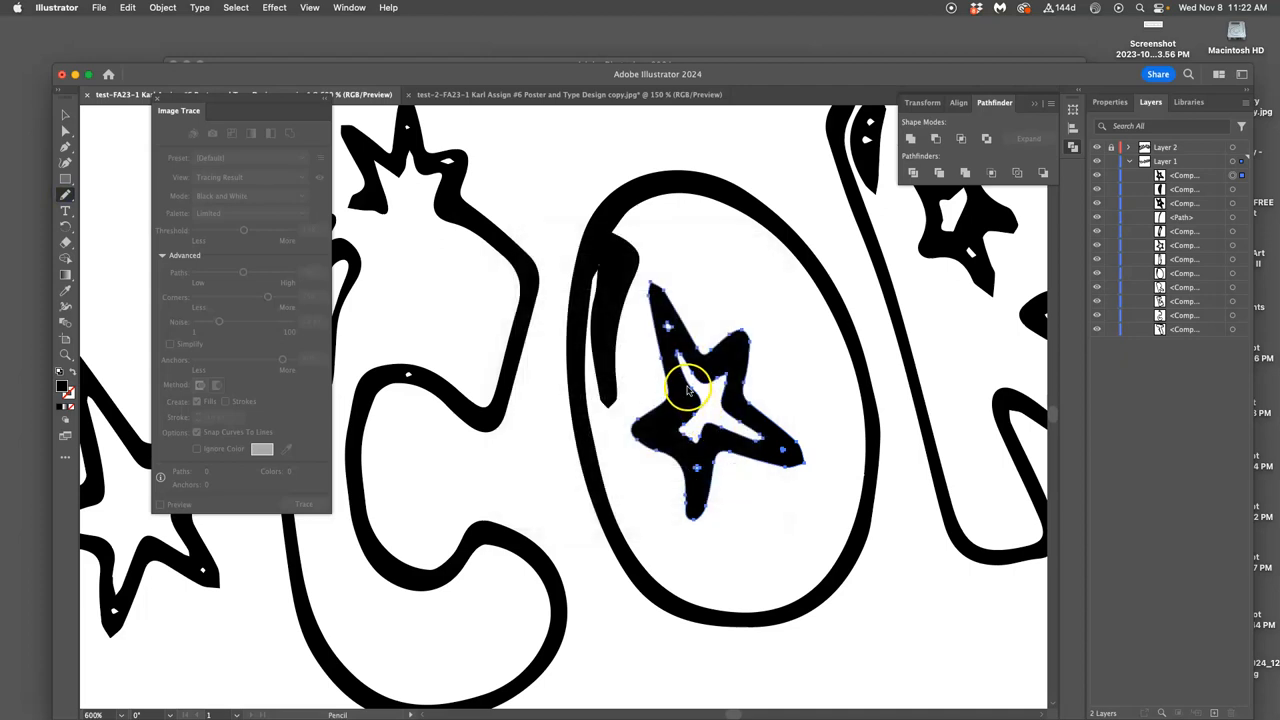
drag(690, 385, 691, 400)
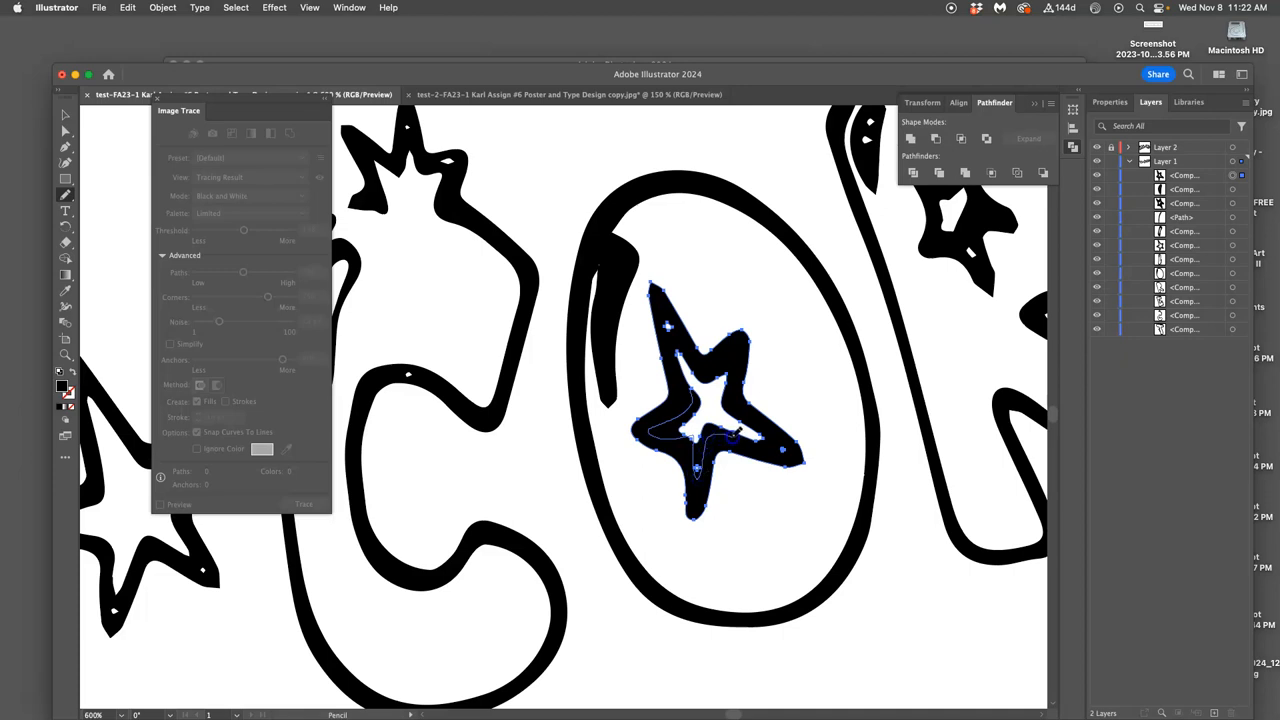
drag(758, 432, 697, 467)
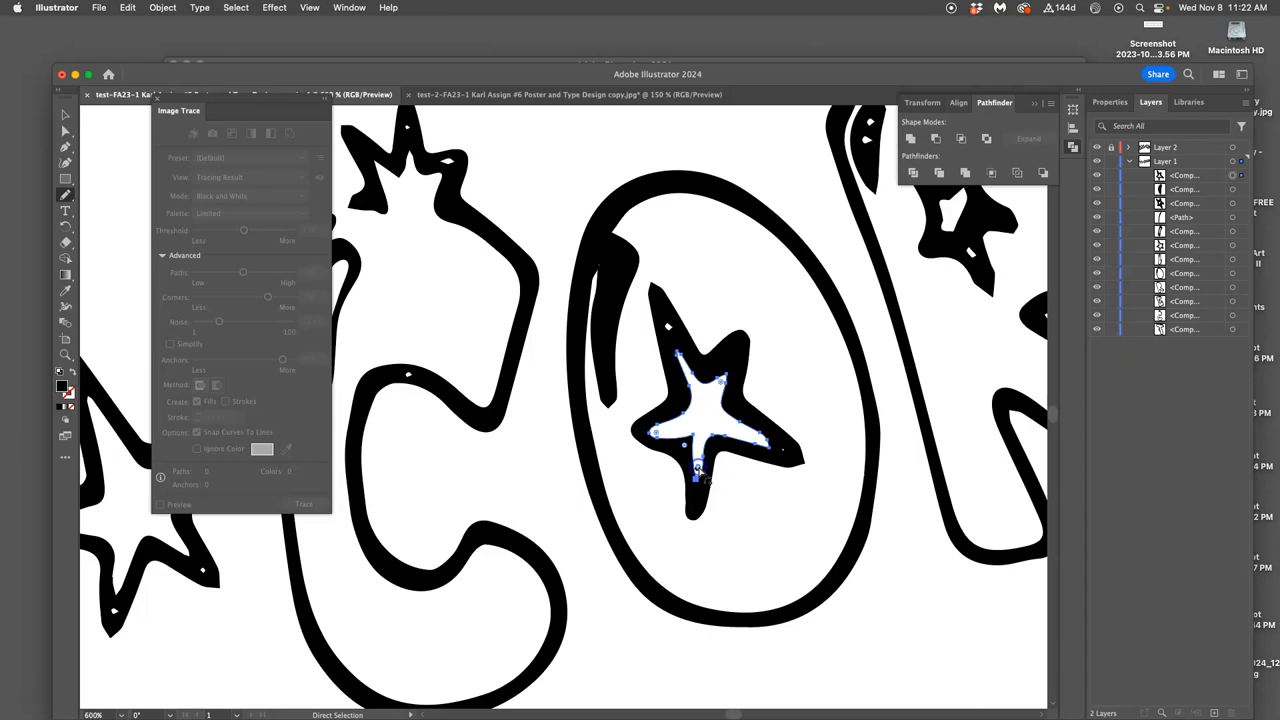
Step: Redraw the star's outline around its star-shaped interior
click(737, 486)
click(700, 471)
drag(727, 479, 669, 323)
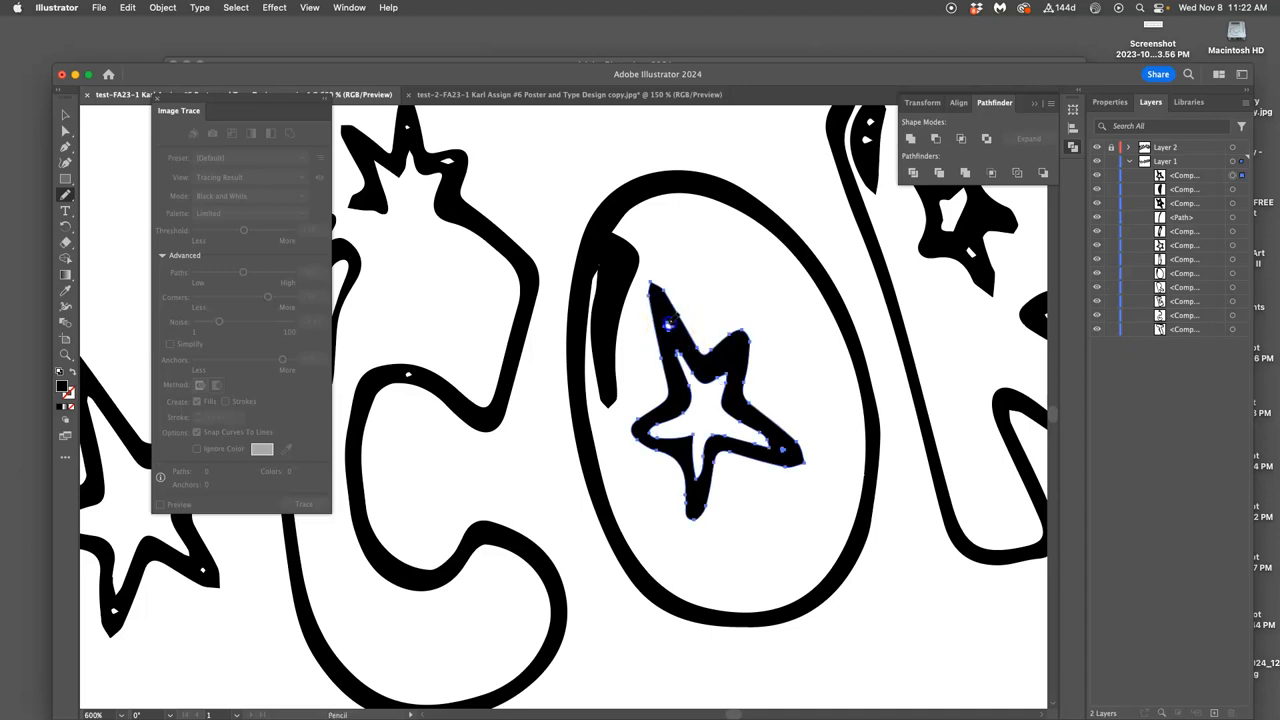
Step: Select the O's outline and thicken its upper-left inner highlight
key(a)
drag(709, 257, 598, 285)
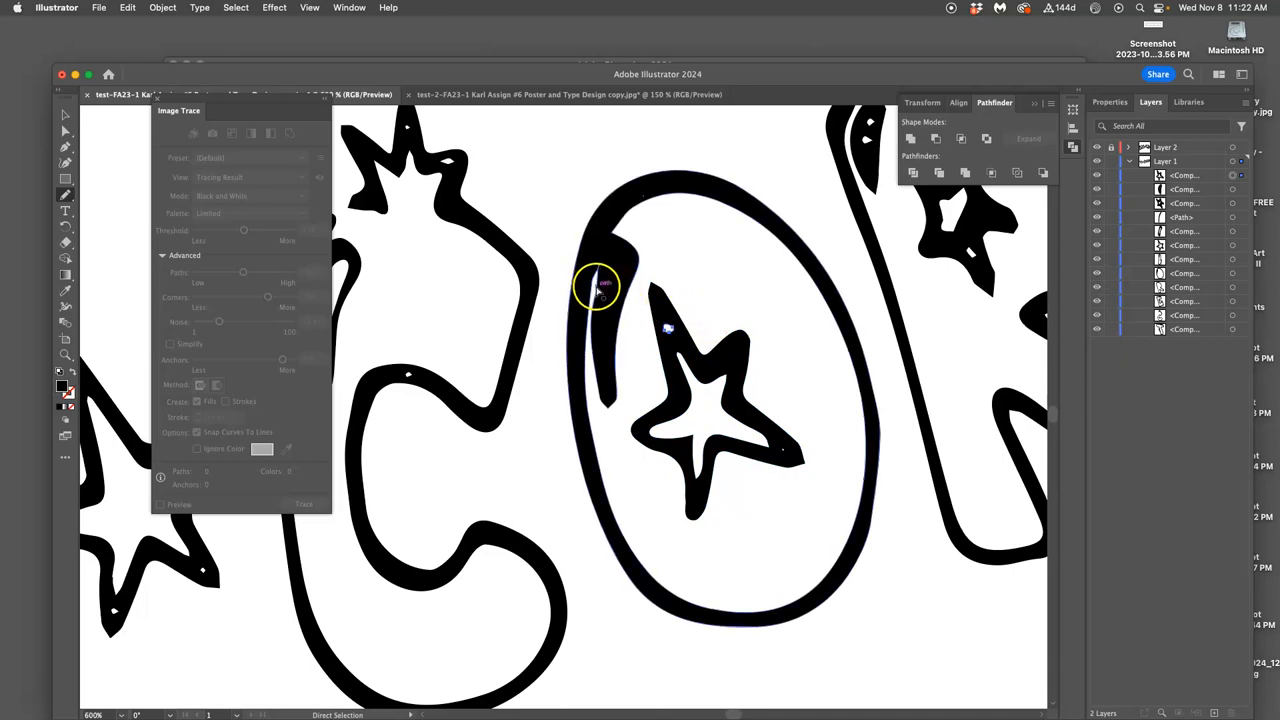
drag(598, 285, 611, 280)
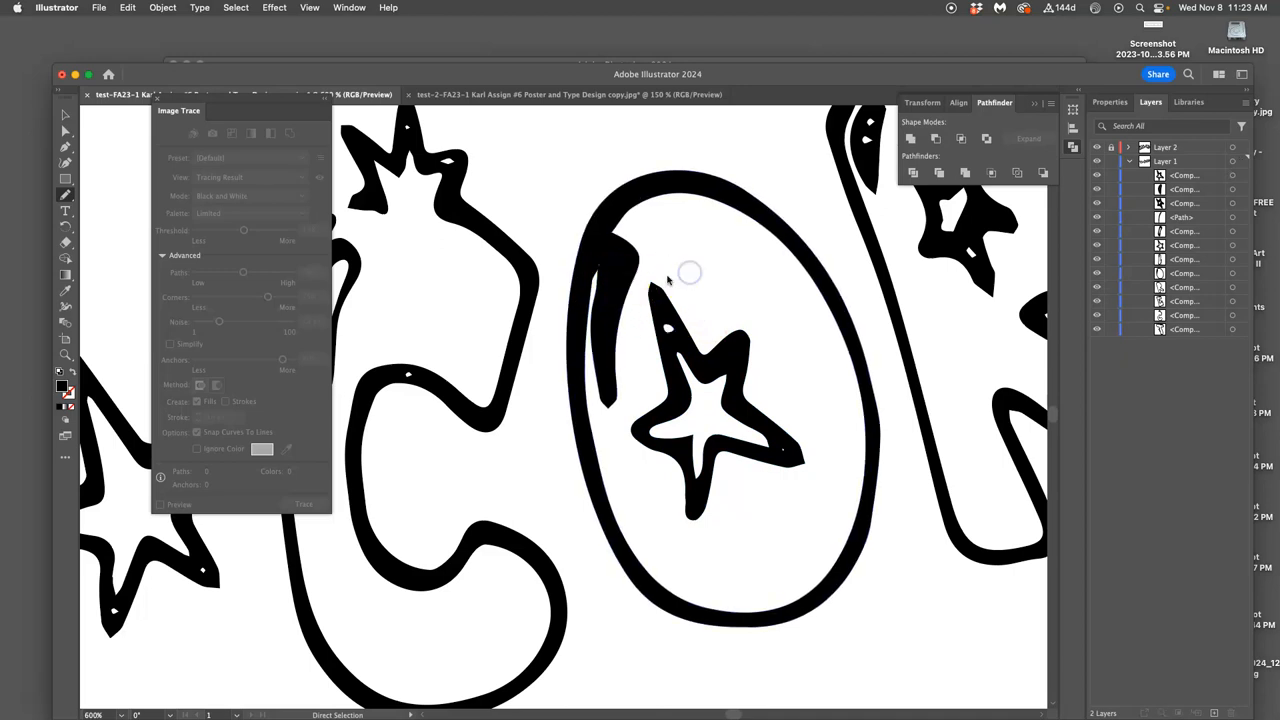
Step: With a smaller Eraser, erase where the highlight joins the O's outline
click(66, 243)
double_click(66, 243)
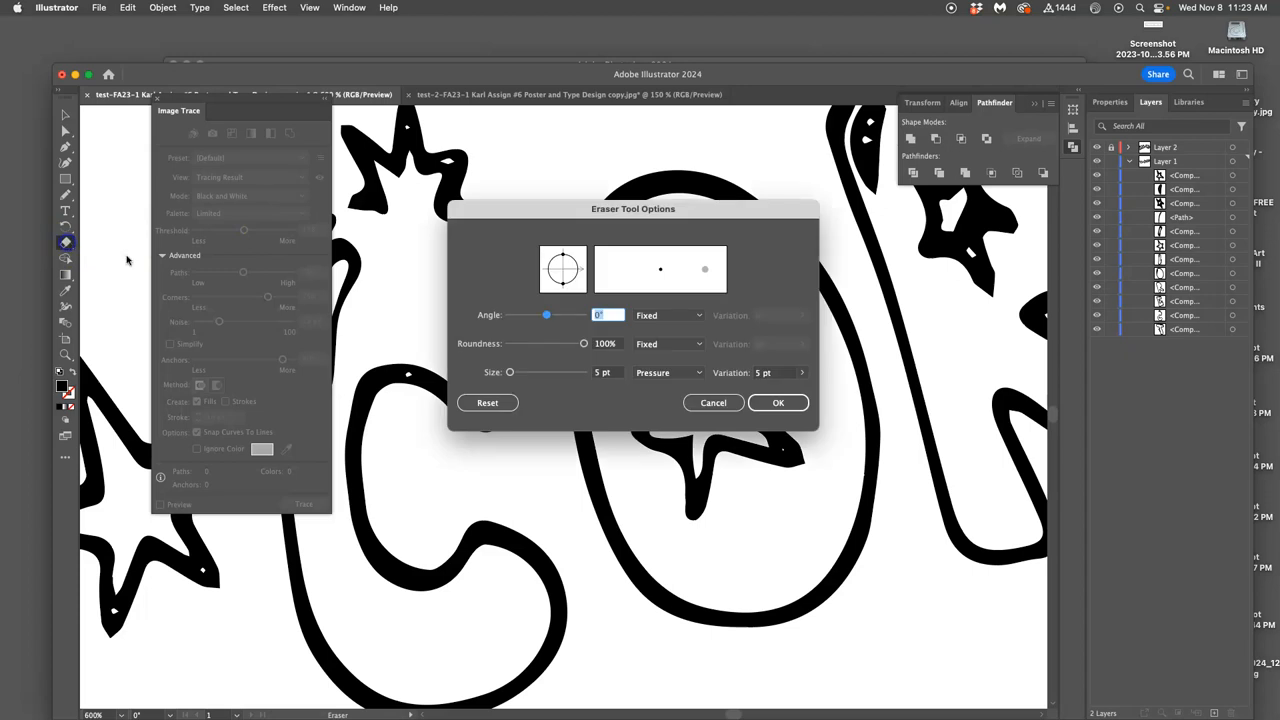
drag(510, 373, 509, 373)
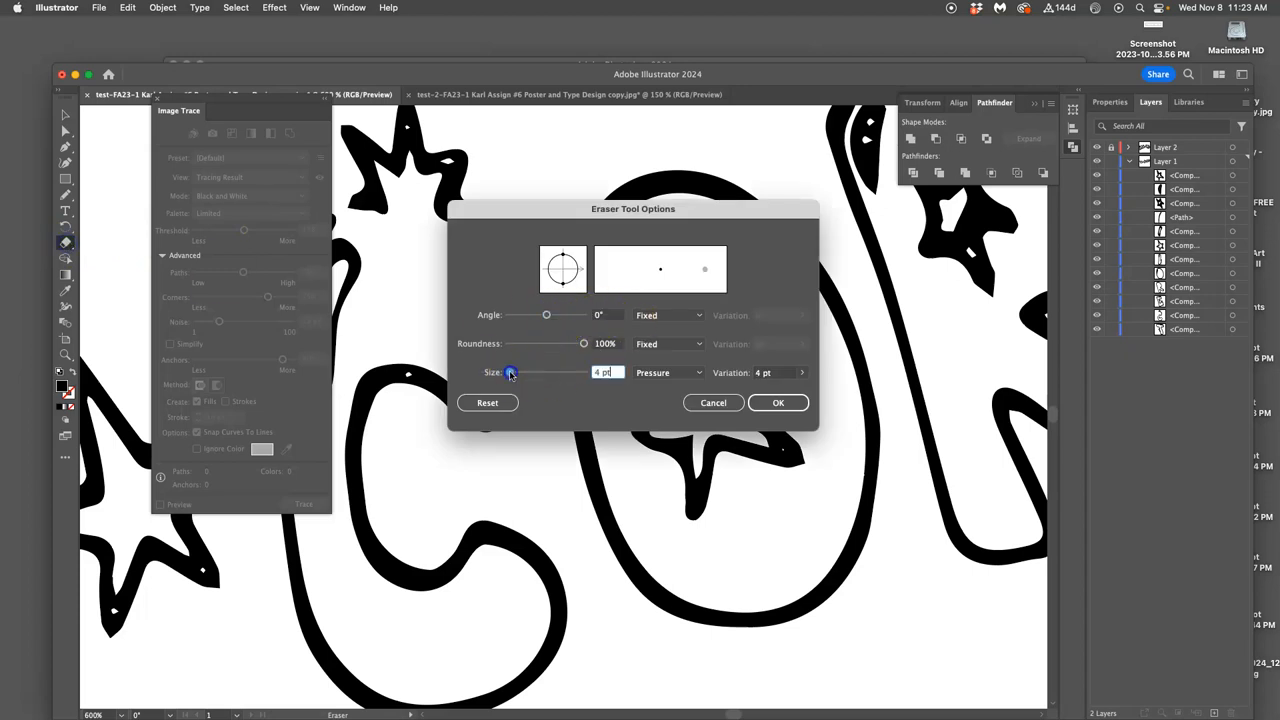
click(778, 402)
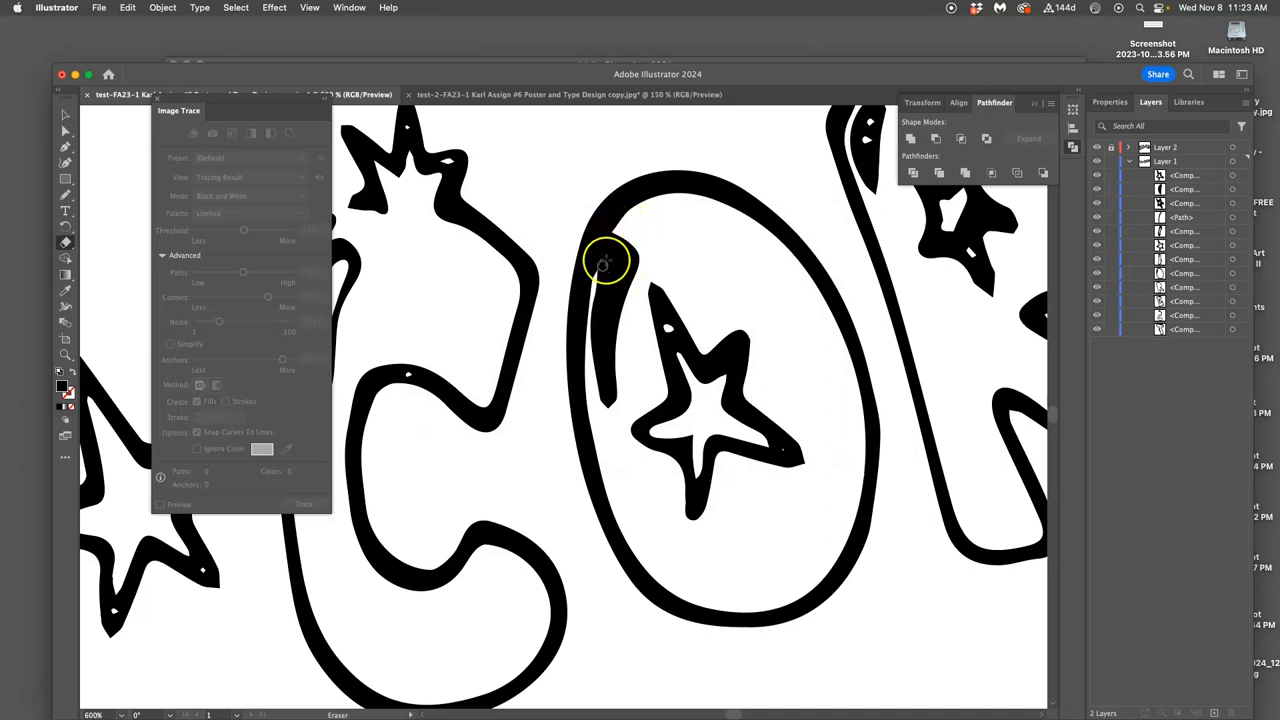
mouse_move(620, 230)
mouse_down()
mouse_move(596, 230)
mouse_move(628, 222)
mouse_up()
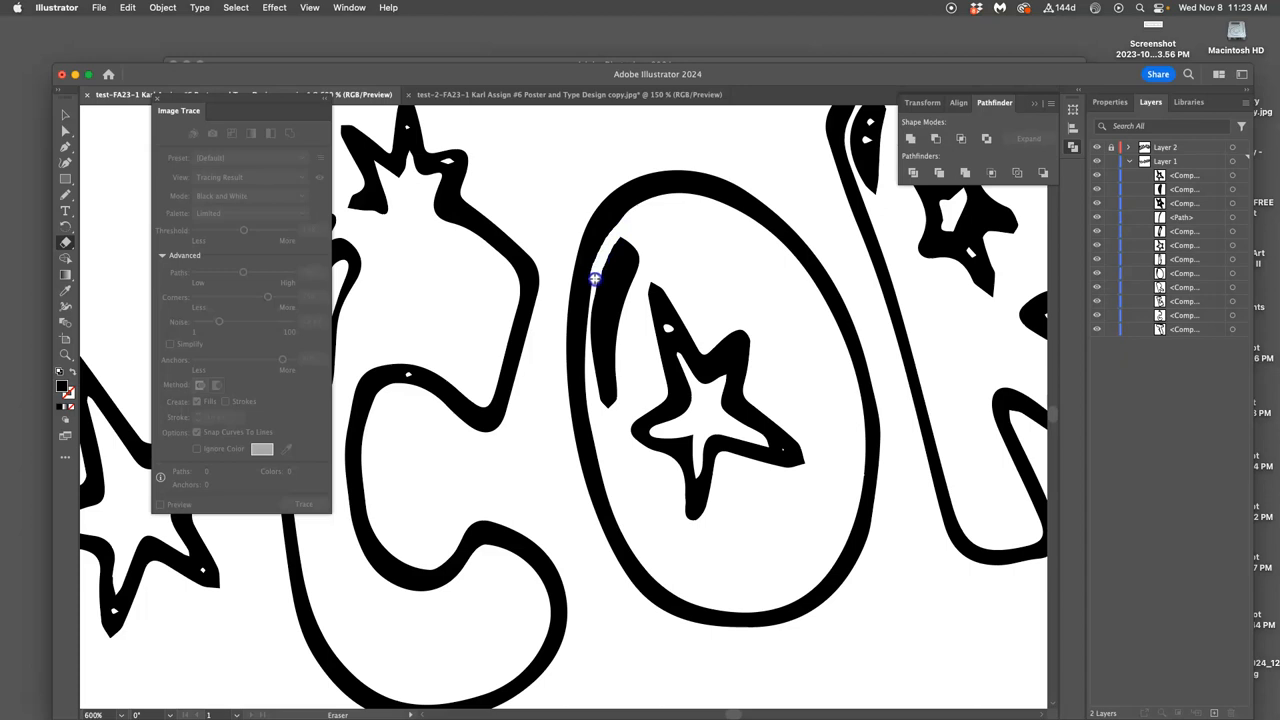
mouse_move(593, 289)
mouse_down()
mouse_move(608, 334)
mouse_move(623, 294)
mouse_move(475, 285)
mouse_up()
Step: With the Pencil, widen the highlight's left edge and redraw the O's upper-left edge thicker
click(65, 194)
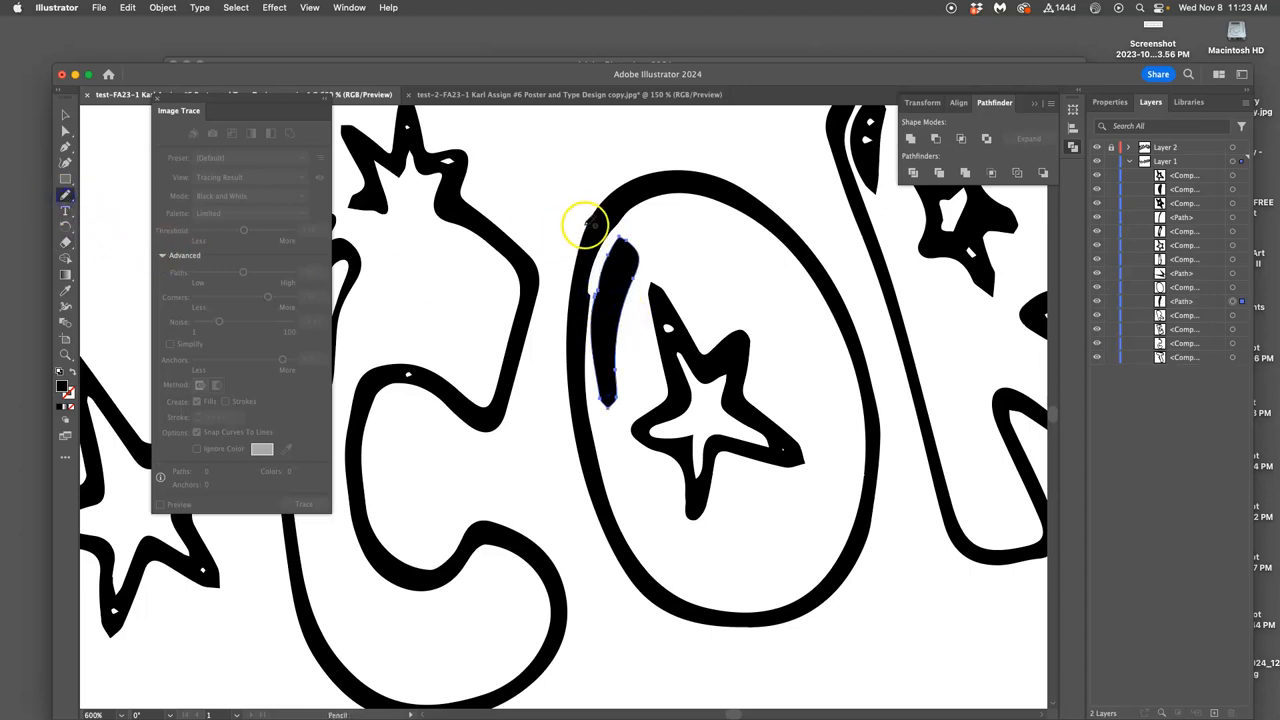
drag(620, 258, 595, 318)
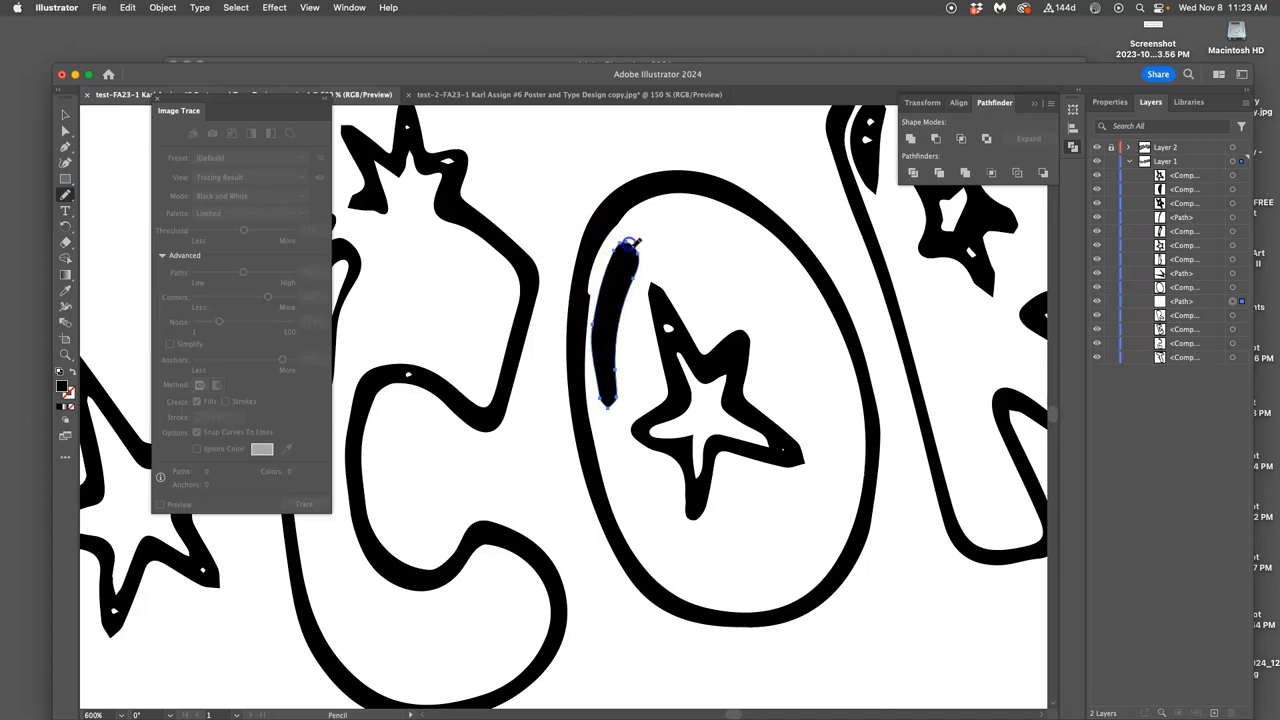
super+click(629, 263)
super+click(600, 214)
drag(630, 212, 626, 212)
drag(590, 297, 588, 292)
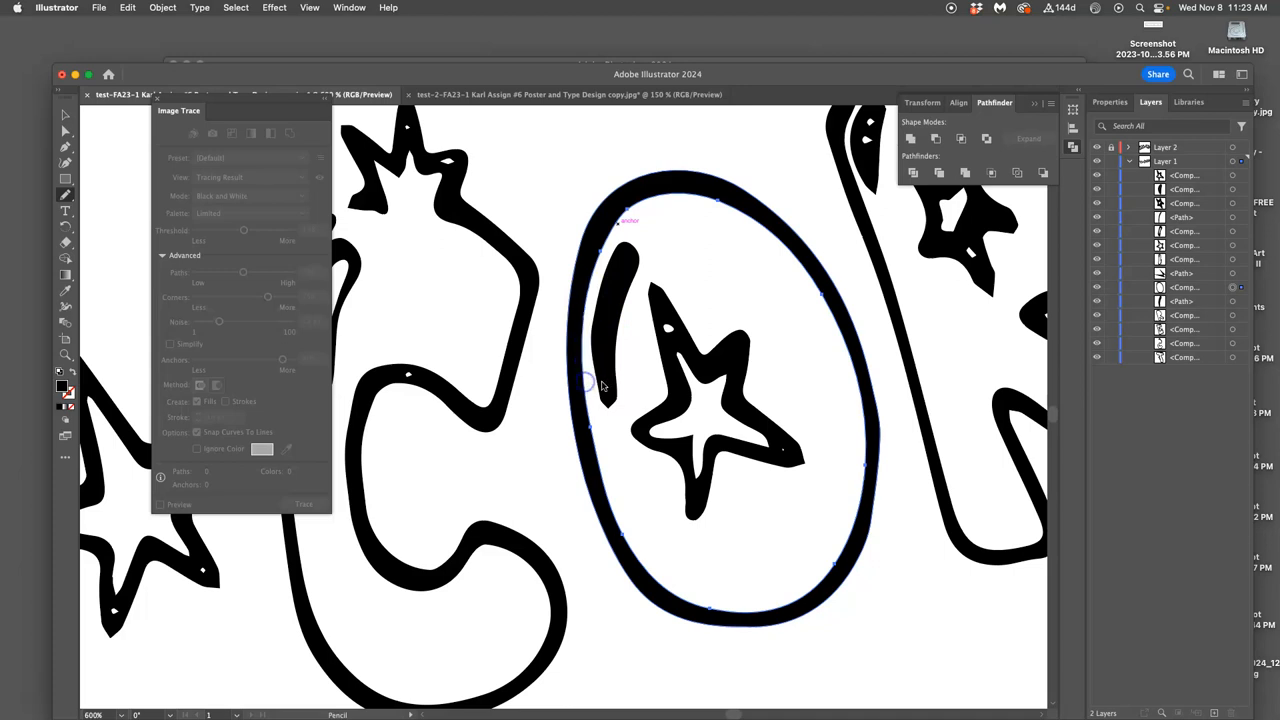
Step: Deselect the O and select the star's outer path for further refinement
click(777, 366)
key(a)
click(686, 437)
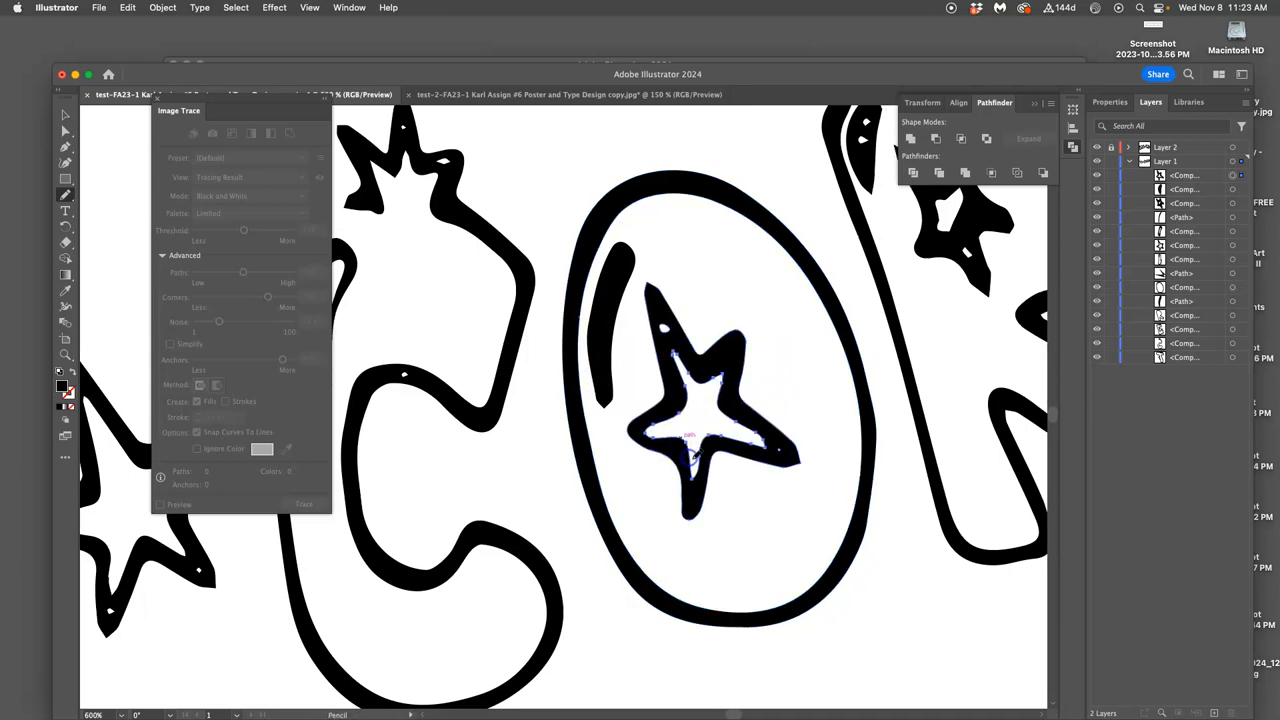
click(786, 423)
click(794, 443)
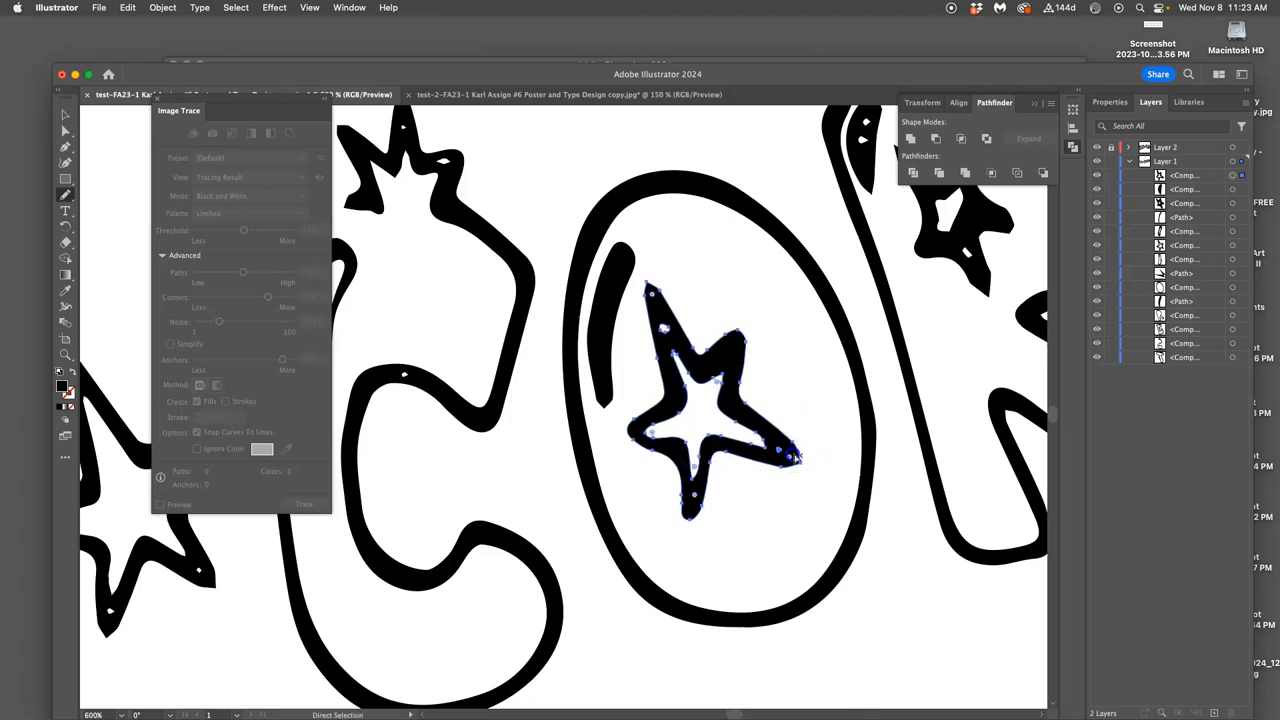